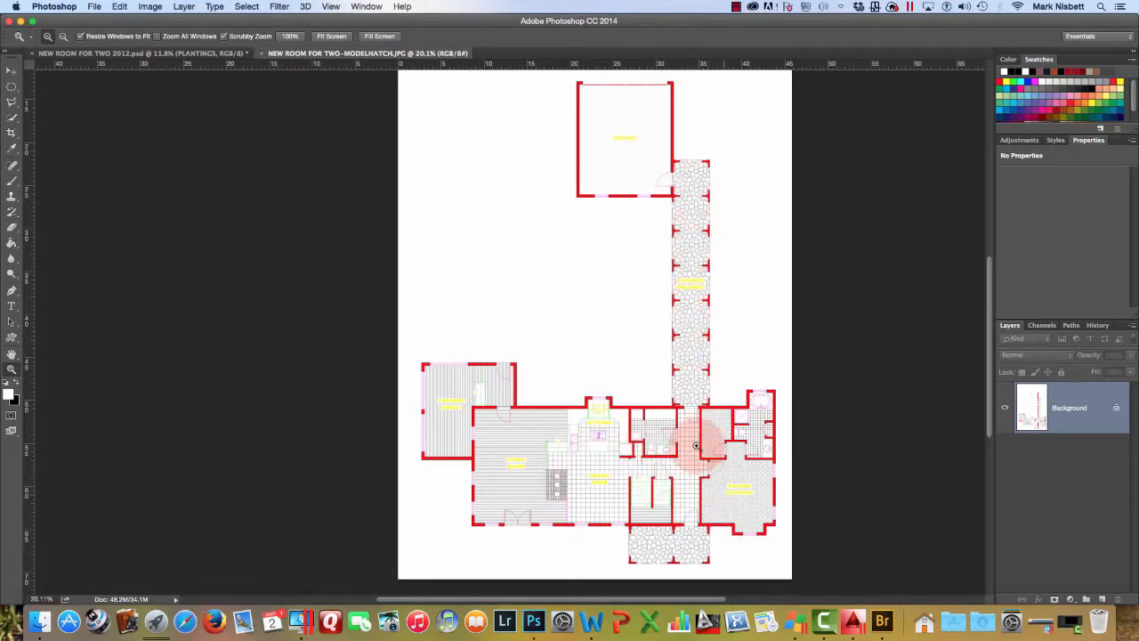
Examine the hatched floor plan image and the rendered NEW ROOM FOR TWO 2012.psd plan, from the house interior up to the covered walkway.
{"action": "left_click_drag", "start_coordinate": [538, 458], "coordinate": [445, 336]}
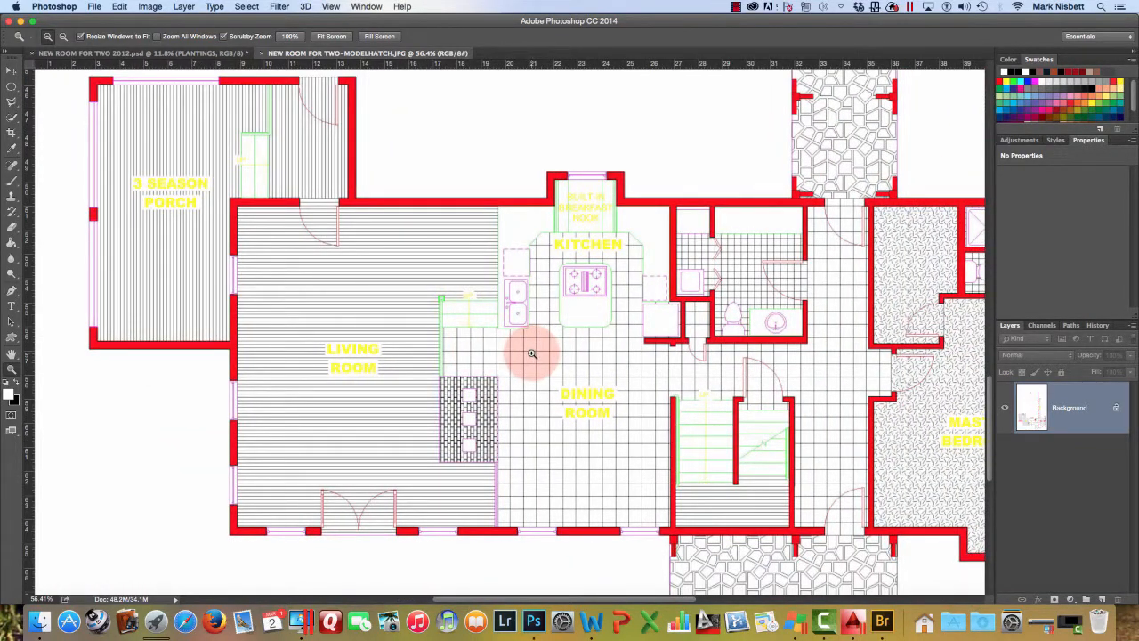
{"action": "left_click_drag", "start_coordinate": [763, 369], "coordinate": [639, 270]}
{"action": "key", "text": "super+r"}
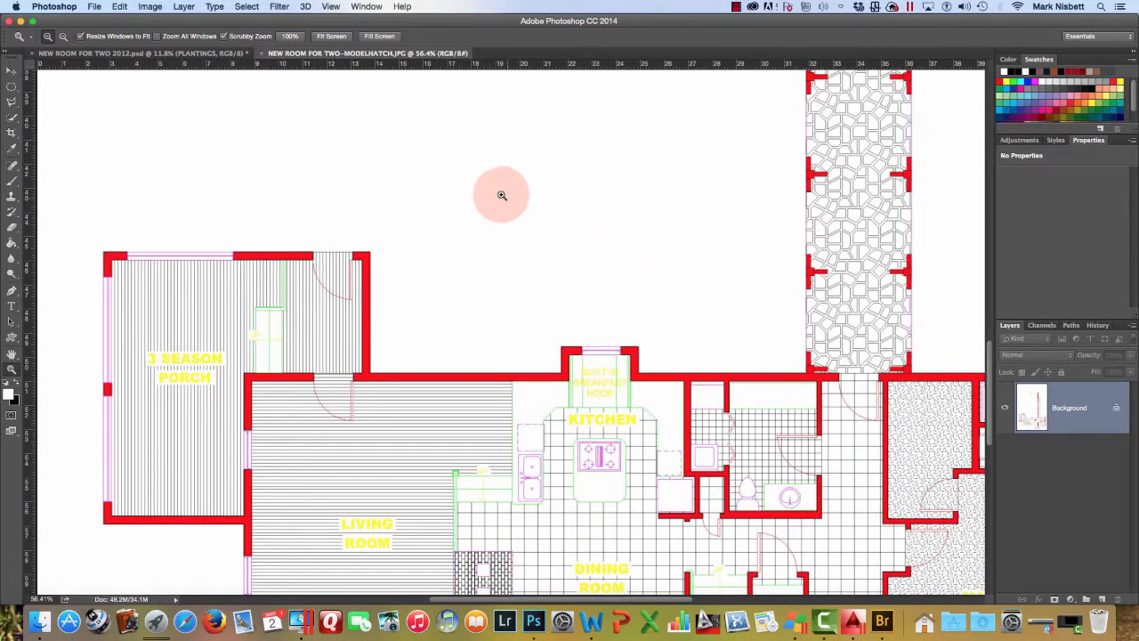
{"action": "left_click", "coordinate": [200, 55]}
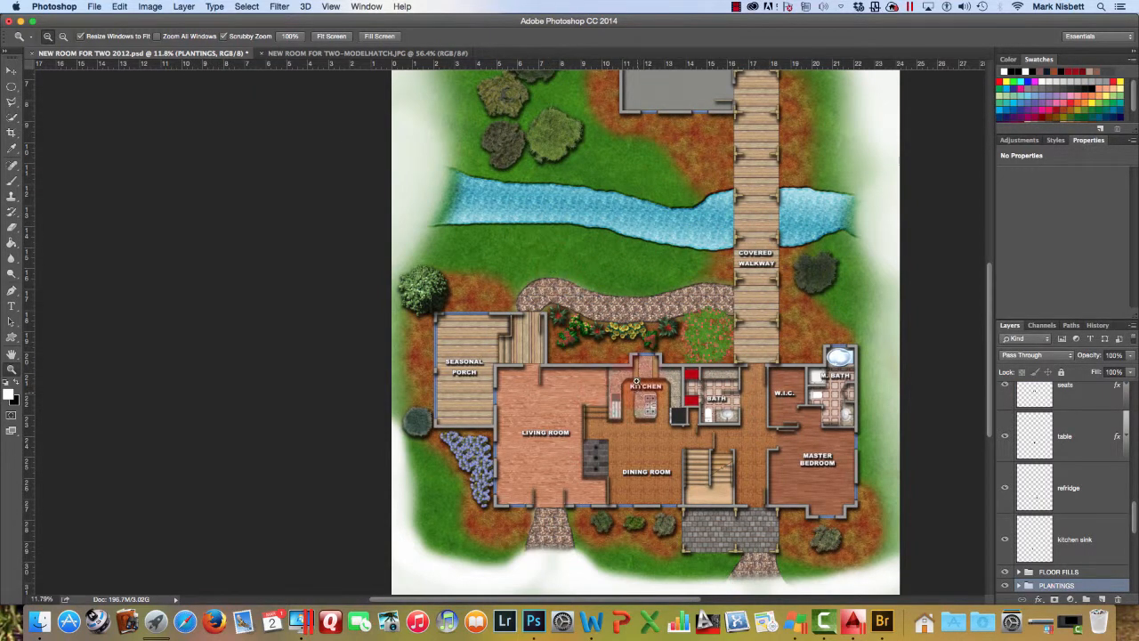
{"action": "left_click_drag", "start_coordinate": [654, 436], "coordinate": [710, 408]}
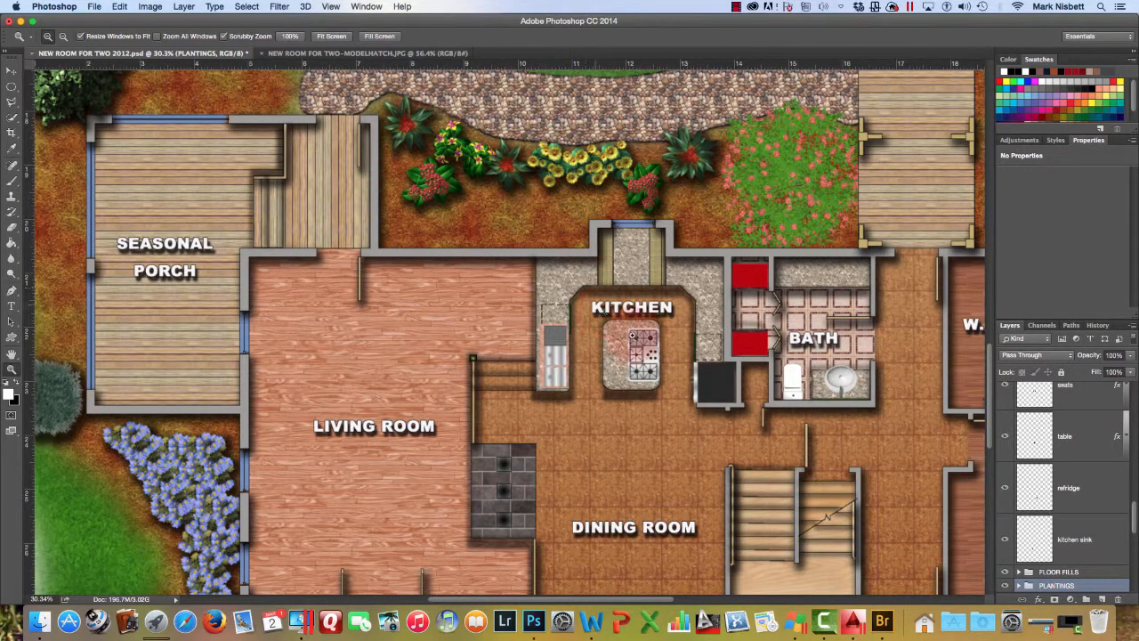
{"action": "left_click_drag", "start_coordinate": [736, 359], "coordinate": [431, 336]}
{"action": "scroll", "coordinate": [431, 336], "scroll_direction": "up", "scroll_amount": 10}
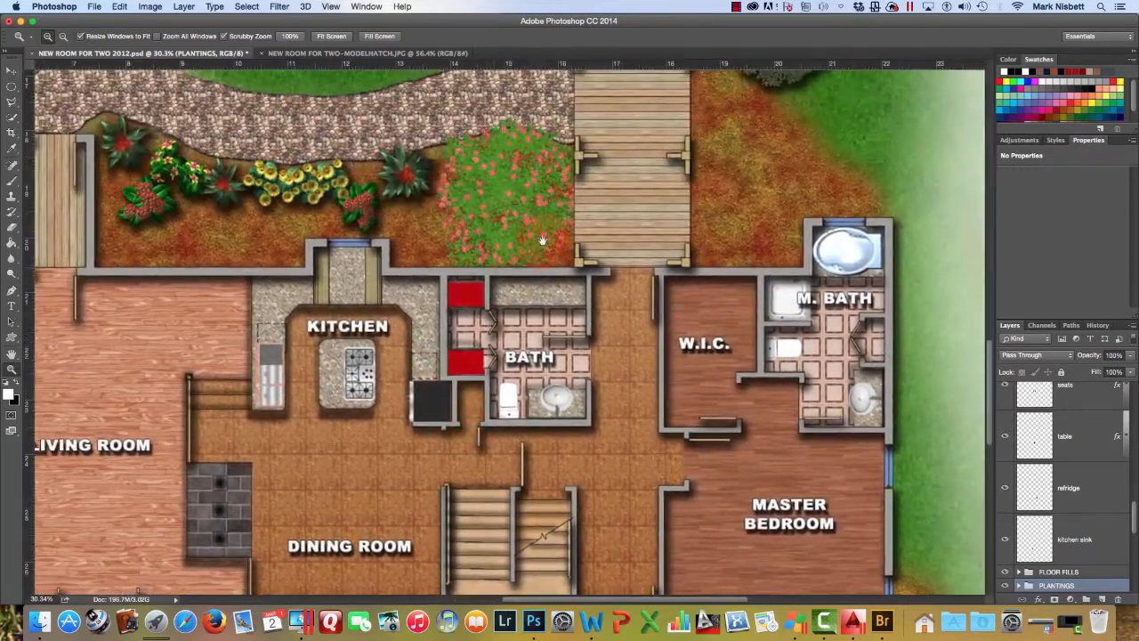
{"action": "scroll", "coordinate": [626, 309], "scroll_direction": "up", "scroll_amount": 8}
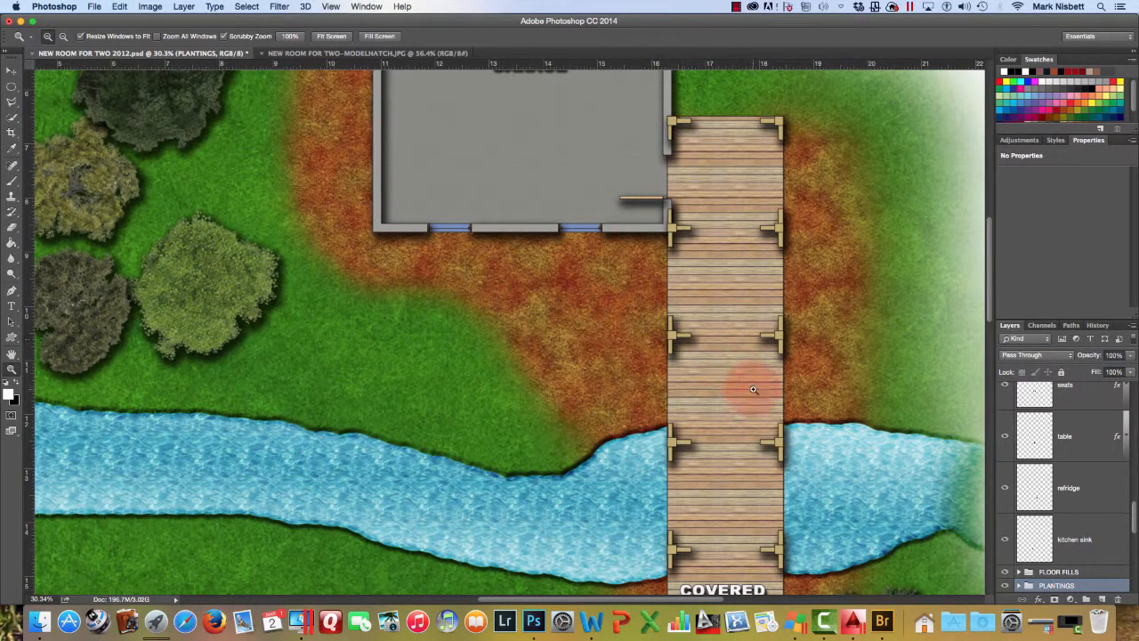
Switch to AutoCAD and erase the hatches of the long walkway, the front entry porch and the side porch.
{"action": "left_click", "coordinate": [854, 612]}
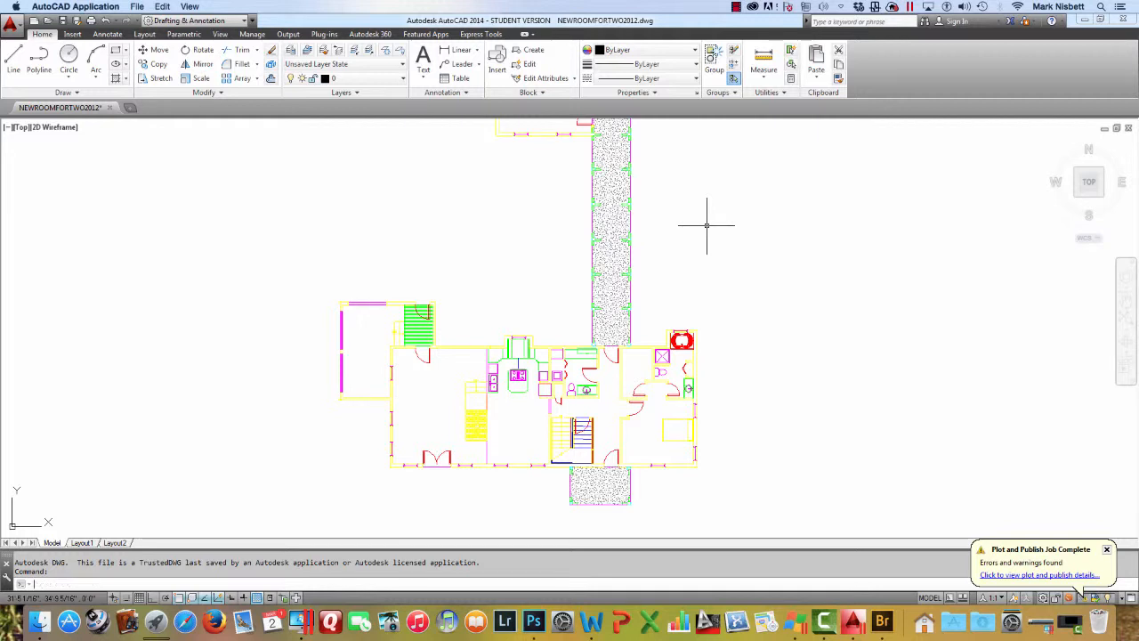
{"action": "type", "text": "e"}
{"action": "key", "text": "Return"}
{"action": "left_click", "coordinate": [619, 219]}
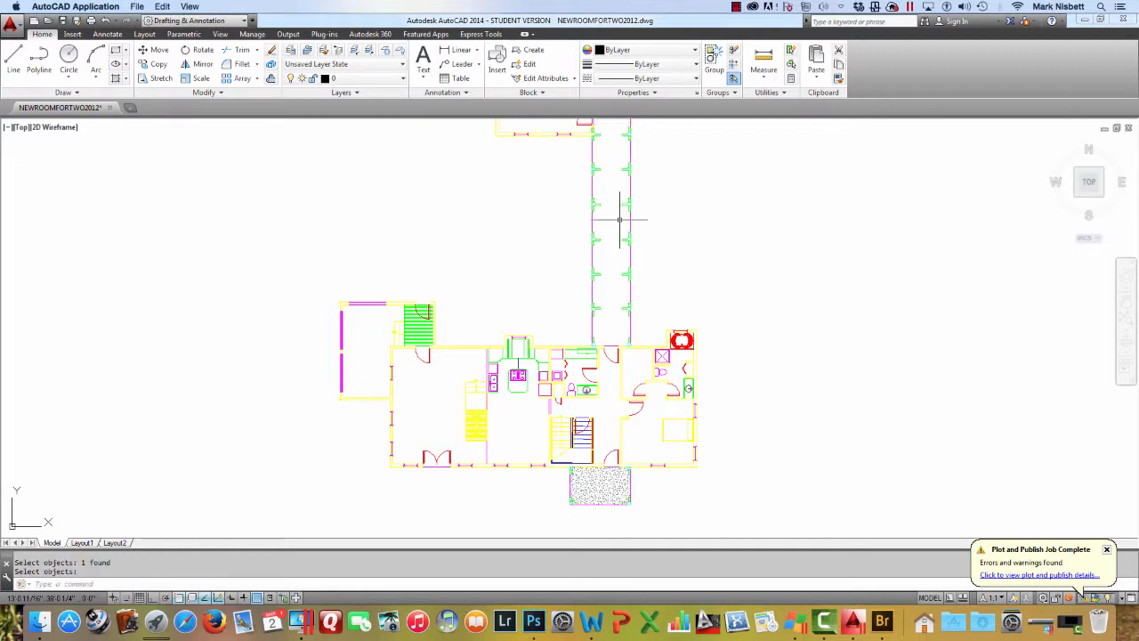
{"action": "key", "text": "Return"}
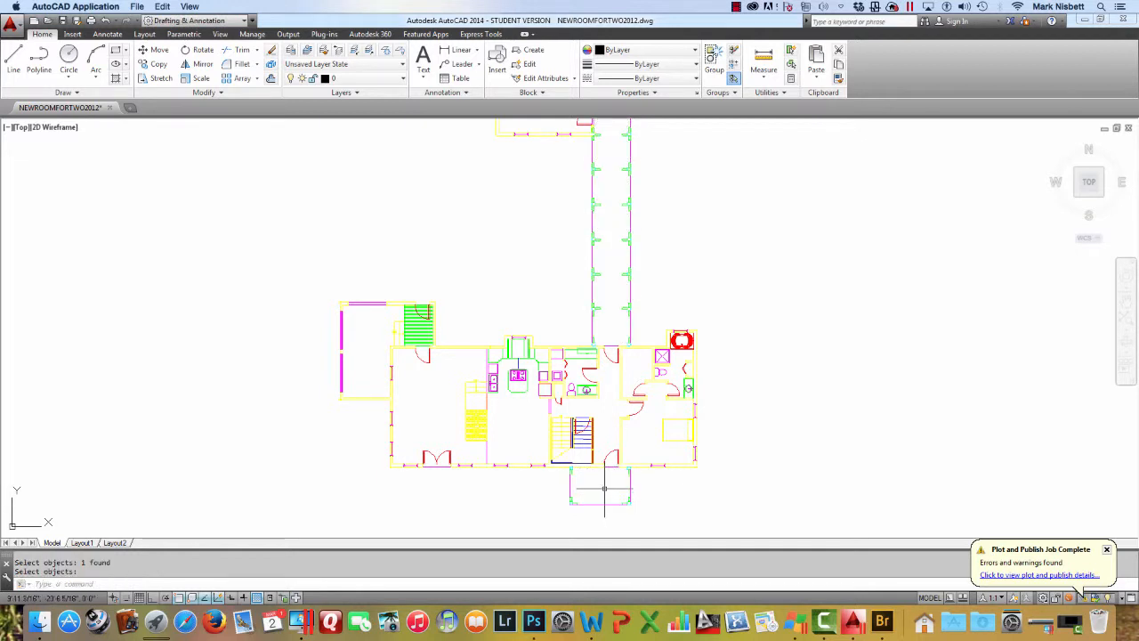
{"action": "key", "text": "Return"}
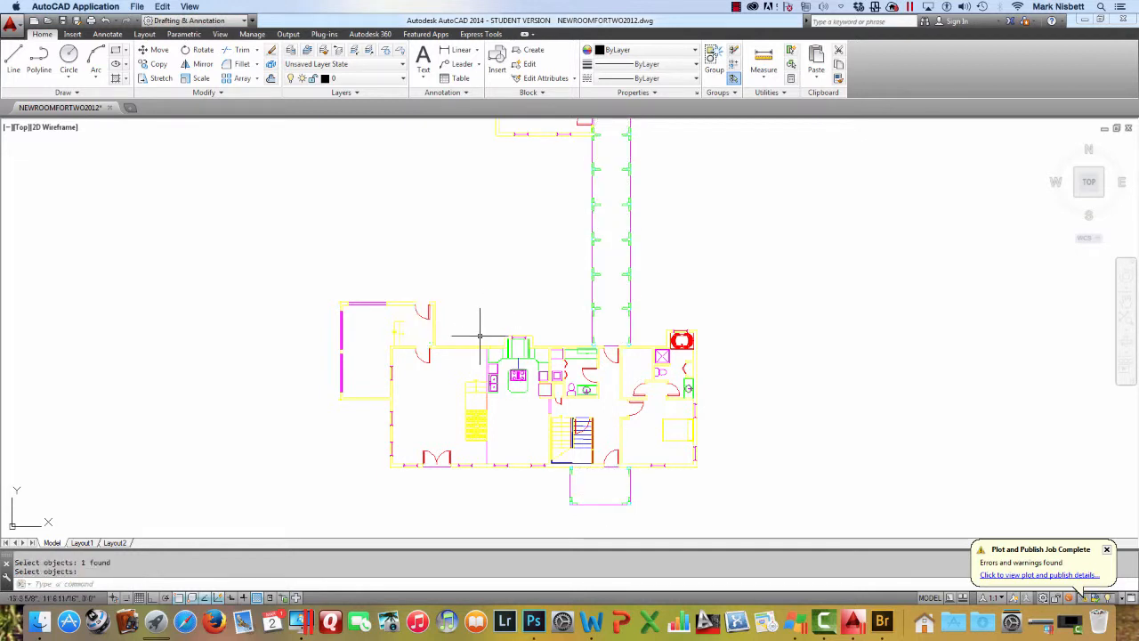
Try erasing the brick hatch of the block below the living room steps, and undo the erasure.
{"action": "scroll", "coordinate": [472, 424], "scroll_direction": "up", "scroll_amount": 5}
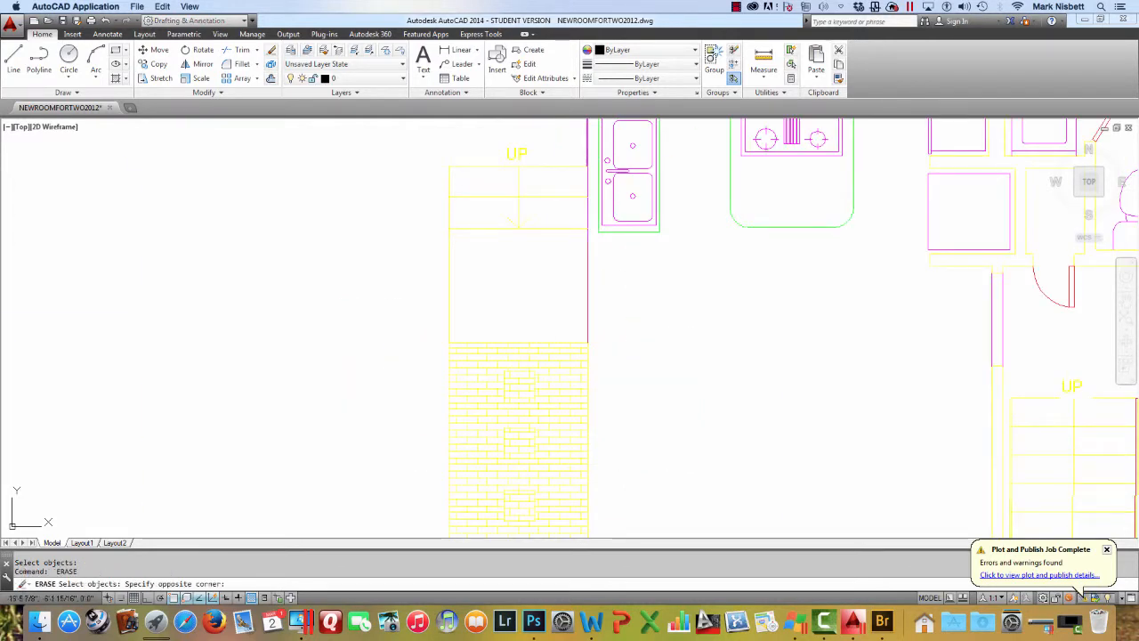
{"action": "left_click", "coordinate": [524, 406]}
{"action": "key", "text": "Return"}
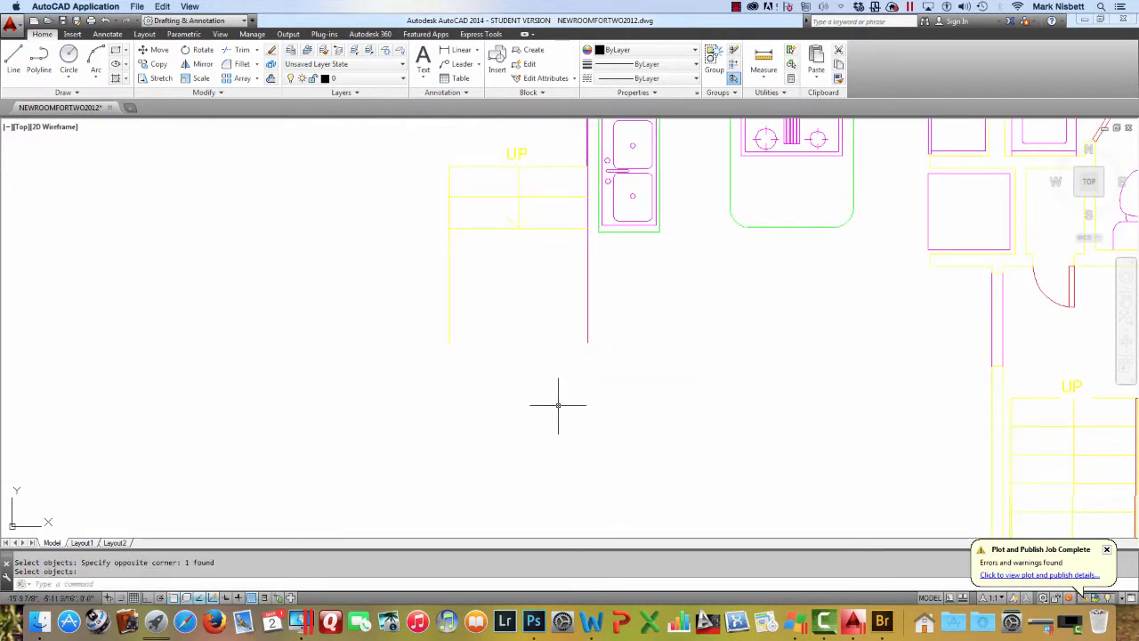
{"action": "scroll", "coordinate": [556, 401], "scroll_direction": "down", "scroll_amount": 5}
{"action": "scroll", "coordinate": [555, 402], "scroll_direction": "up", "scroll_amount": 5}
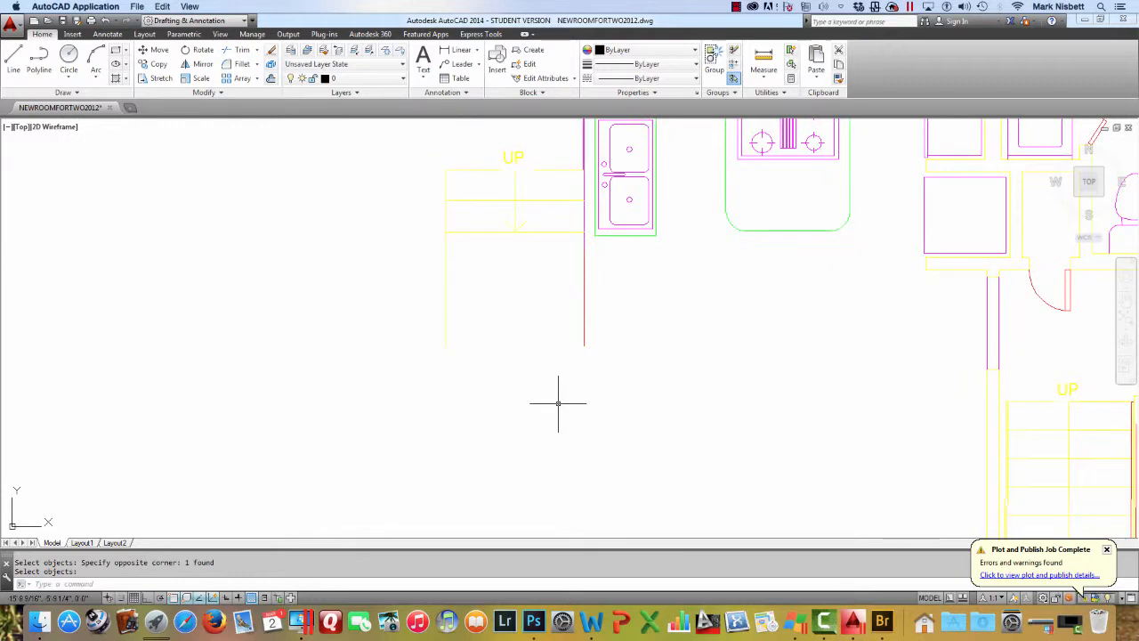
{"action": "key", "text": "ctrl+z"}
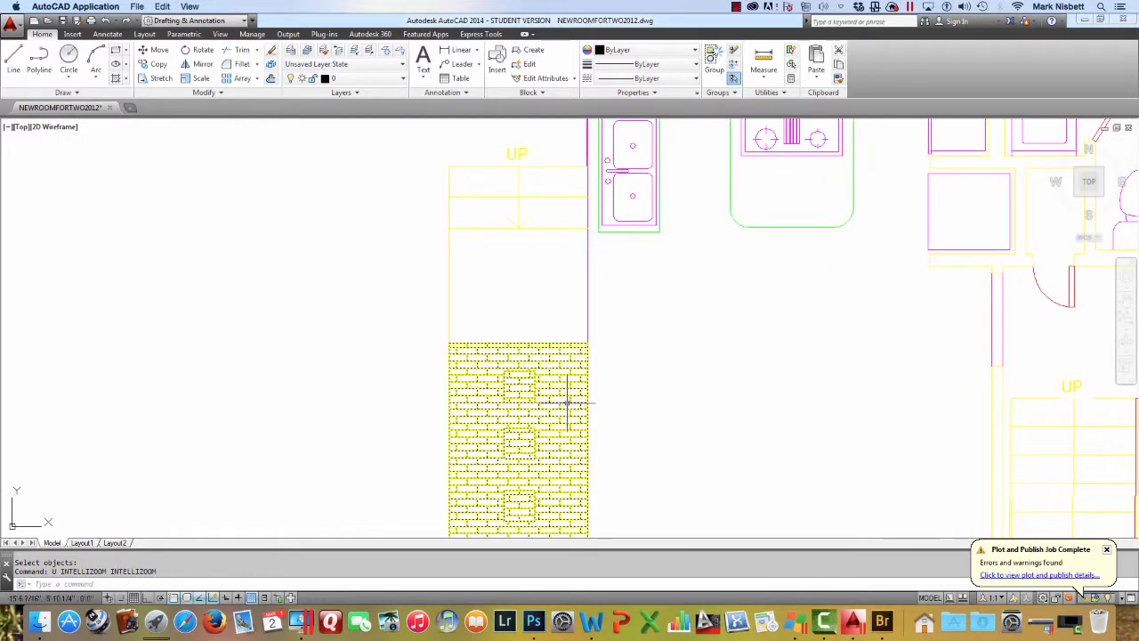
On layer 0, draw a rectangle tracing the outer edge of the brick-hatched block below the living room steps.
{"action": "scroll", "coordinate": [603, 308], "scroll_direction": "down", "scroll_amount": 2}
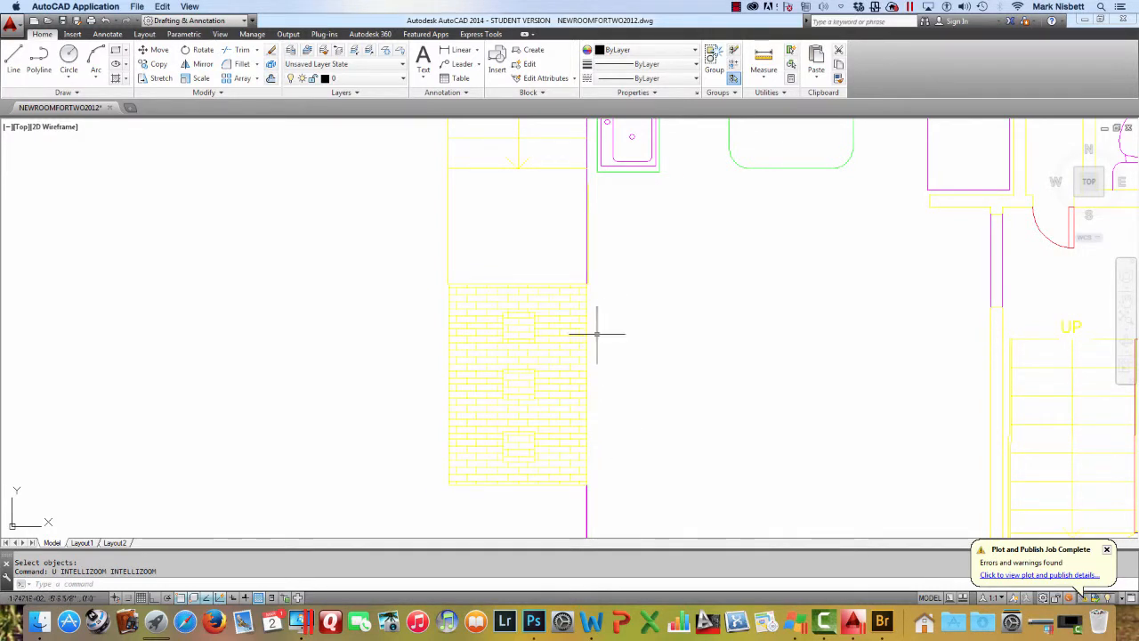
{"action": "left_click", "coordinate": [347, 78]}
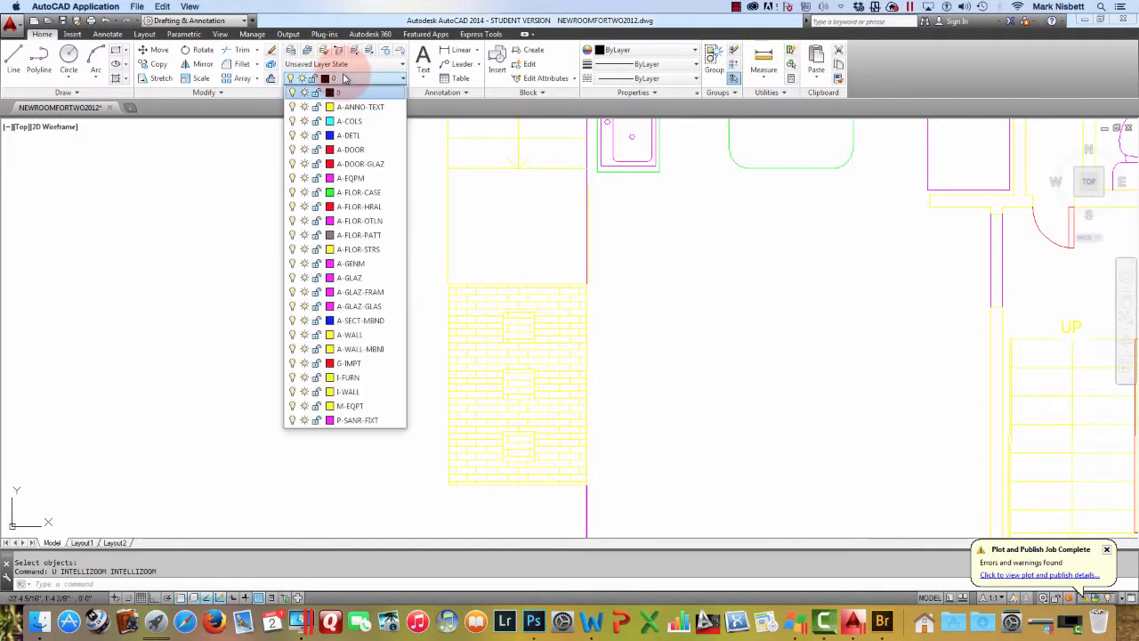
{"action": "left_click", "coordinate": [360, 93]}
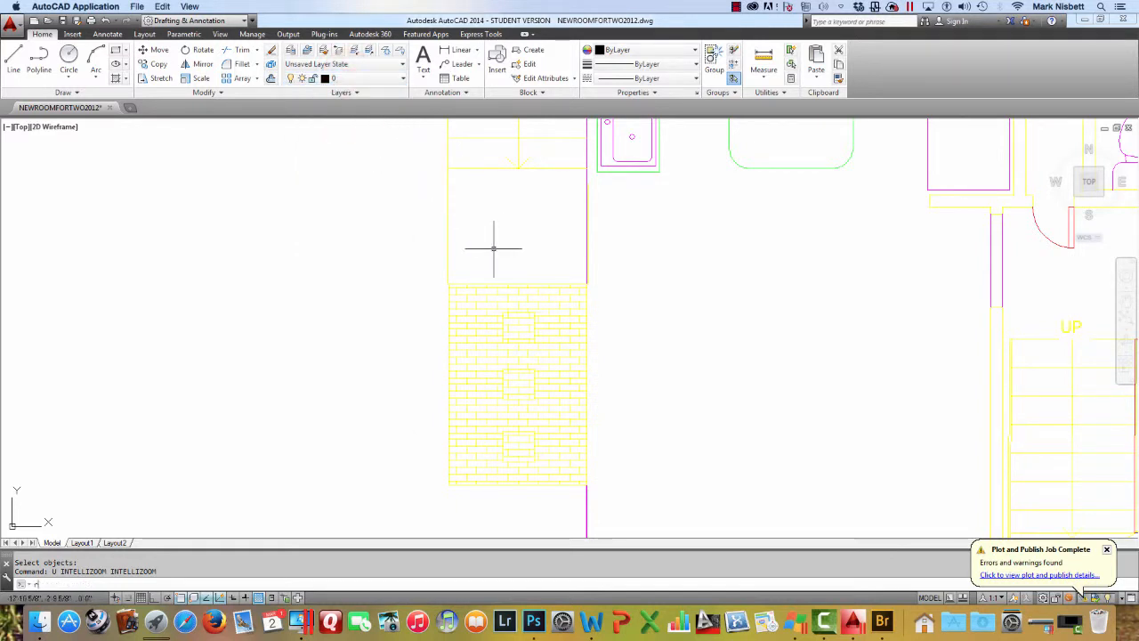
{"action": "key", "text": "Return"}
{"action": "left_click", "coordinate": [450, 285]}
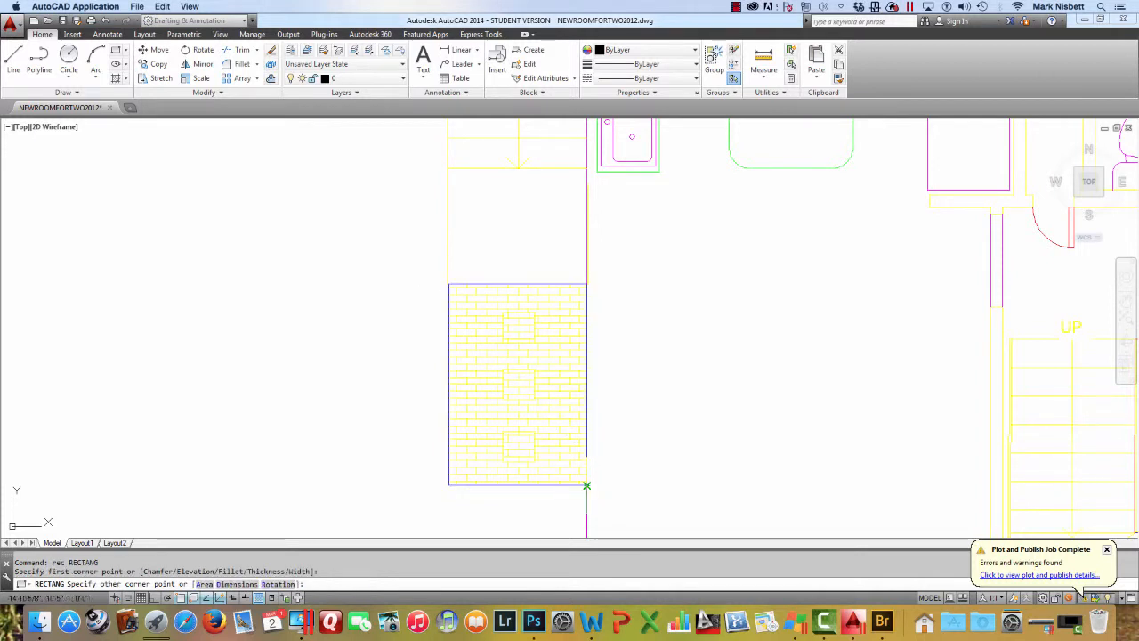
{"action": "left_click", "coordinate": [586, 485]}
Draw rectangles over the three small square openings inside the brick-hatched block.
{"action": "key", "text": "Return"}
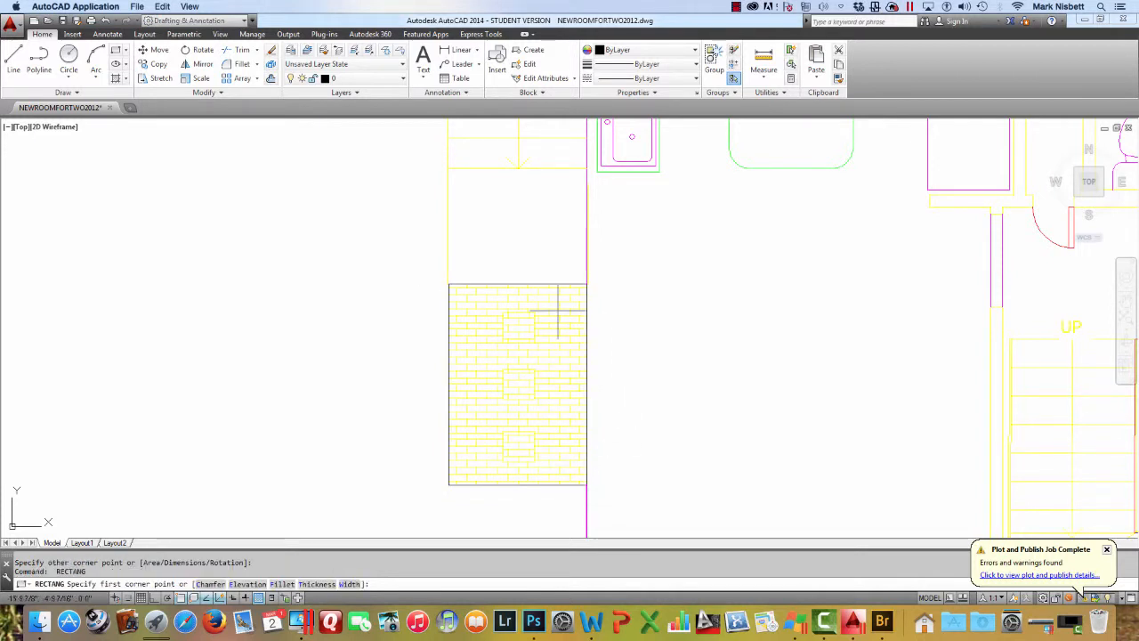
{"action": "left_click", "coordinate": [503, 311]}
{"action": "left_click", "coordinate": [534, 343]}
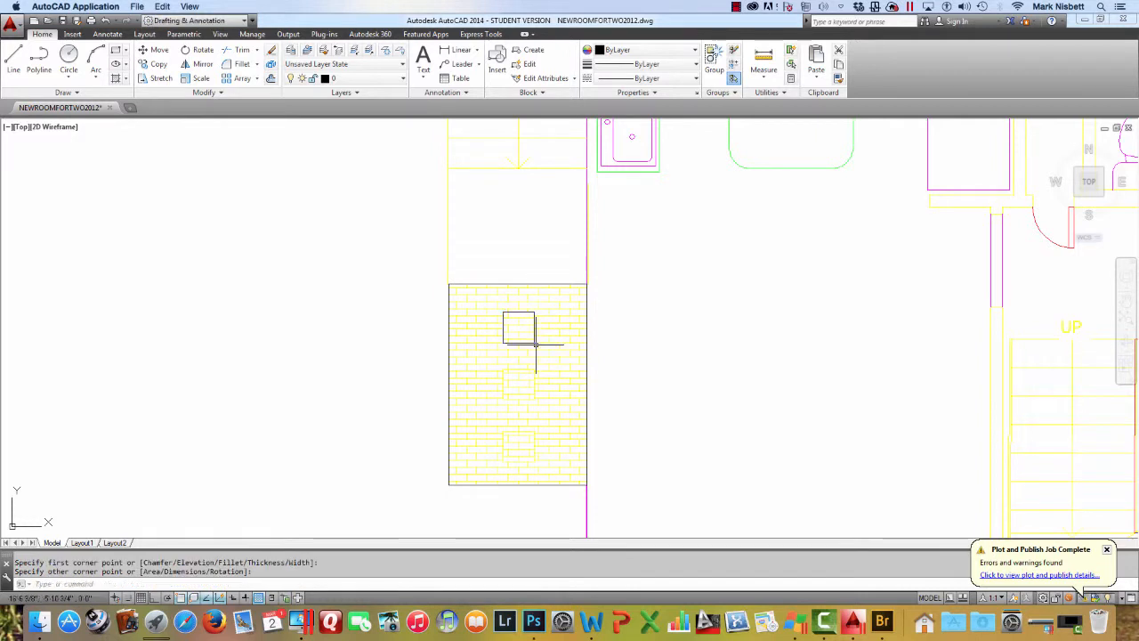
{"action": "key", "text": "Return"}
{"action": "left_click", "coordinate": [503, 369]}
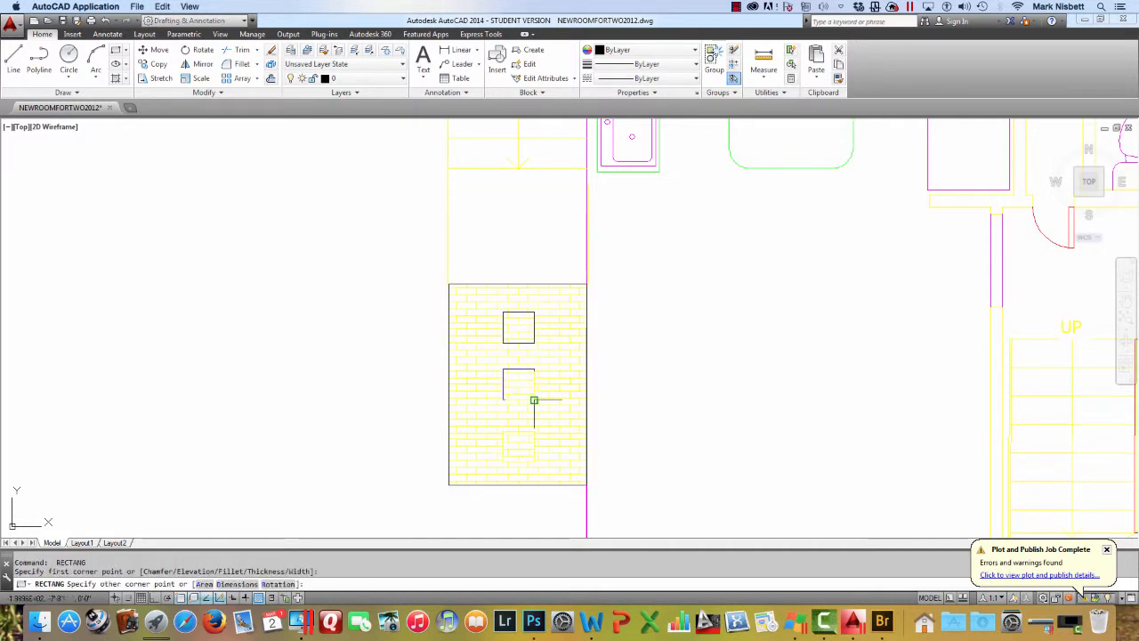
{"action": "left_click", "coordinate": [534, 400]}
{"action": "key", "text": "Return"}
{"action": "left_click", "coordinate": [502, 431]}
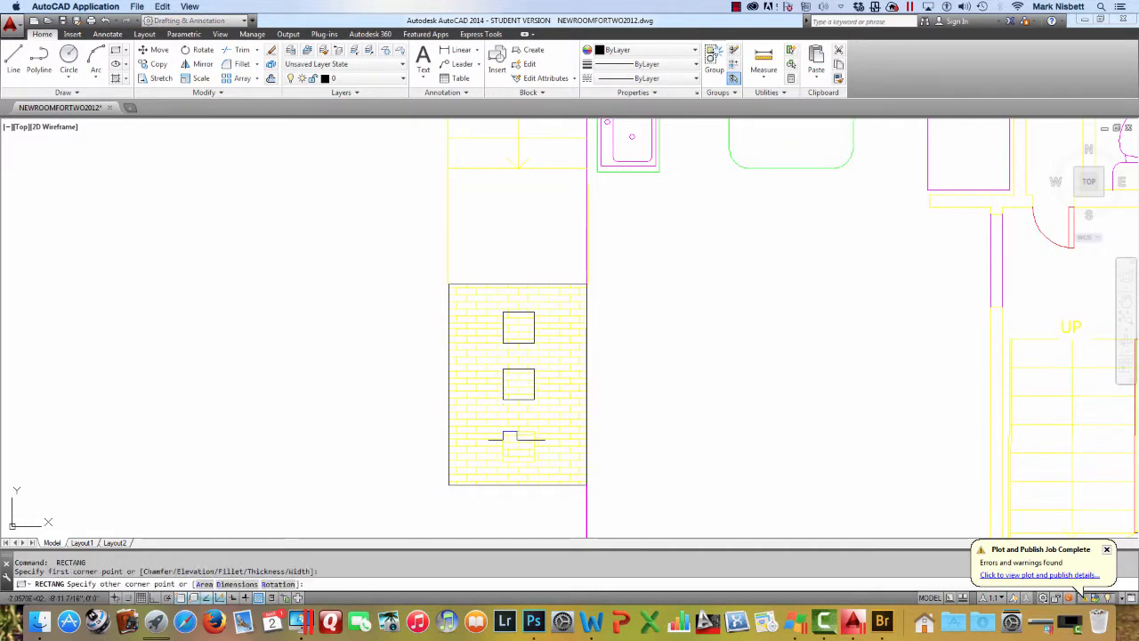
{"action": "left_click", "coordinate": [534, 462]}
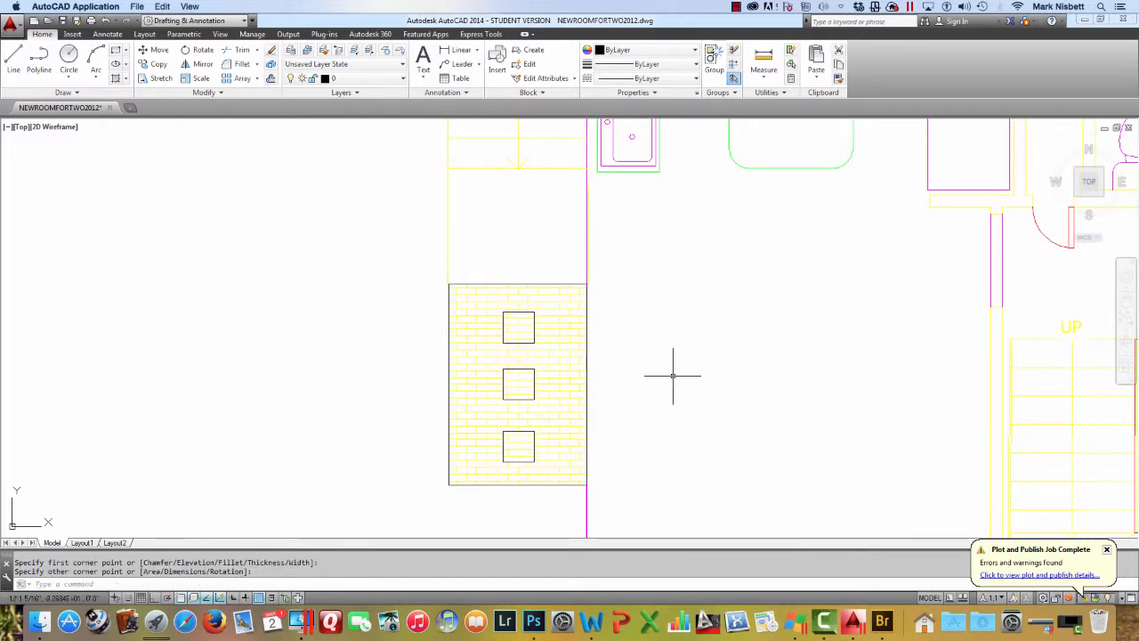
Erase the brick hatch, keeping the newly traced outline and its three squares.
{"action": "type", "text": "e"}
{"action": "key", "text": "Return"}
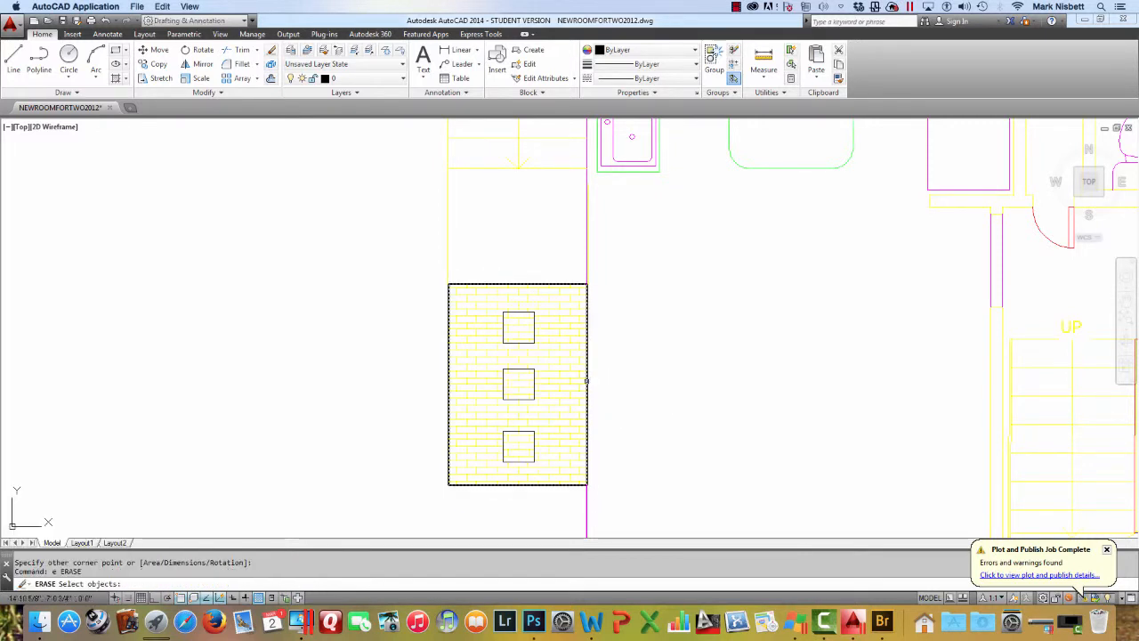
{"action": "left_click", "coordinate": [579, 380]}
{"action": "key", "text": "Return"}
Examine the house plan around the traced block, the stairs and the neighbouring rooms.
{"action": "scroll", "coordinate": [636, 343], "scroll_direction": "down", "scroll_amount": 6}
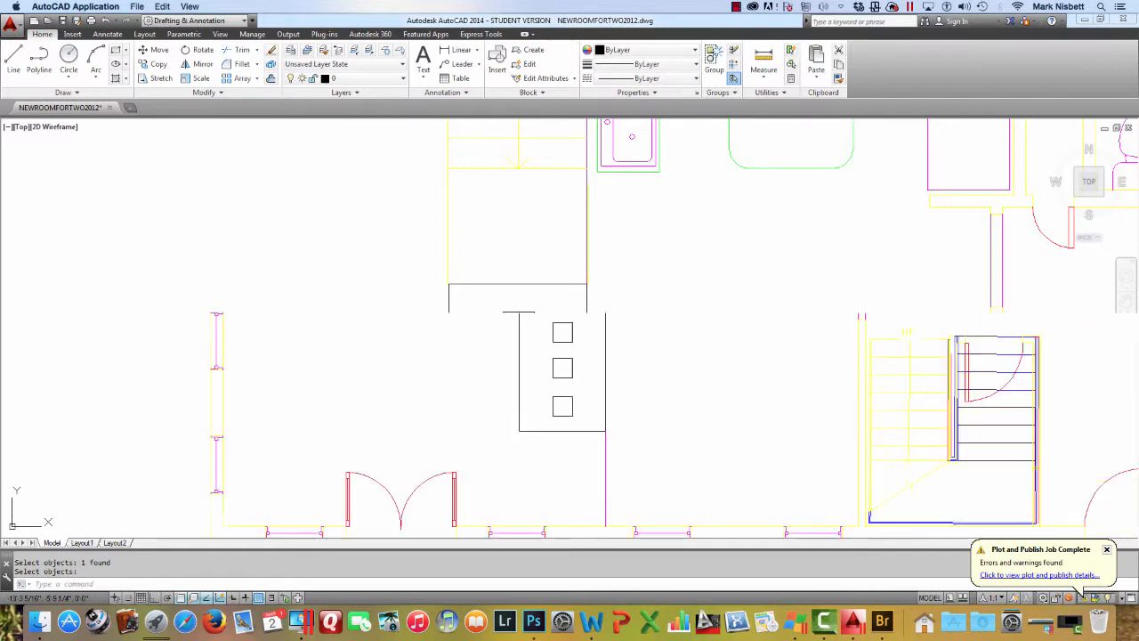
{"action": "left_click_drag", "start_coordinate": [648, 336], "coordinate": [507, 377]}
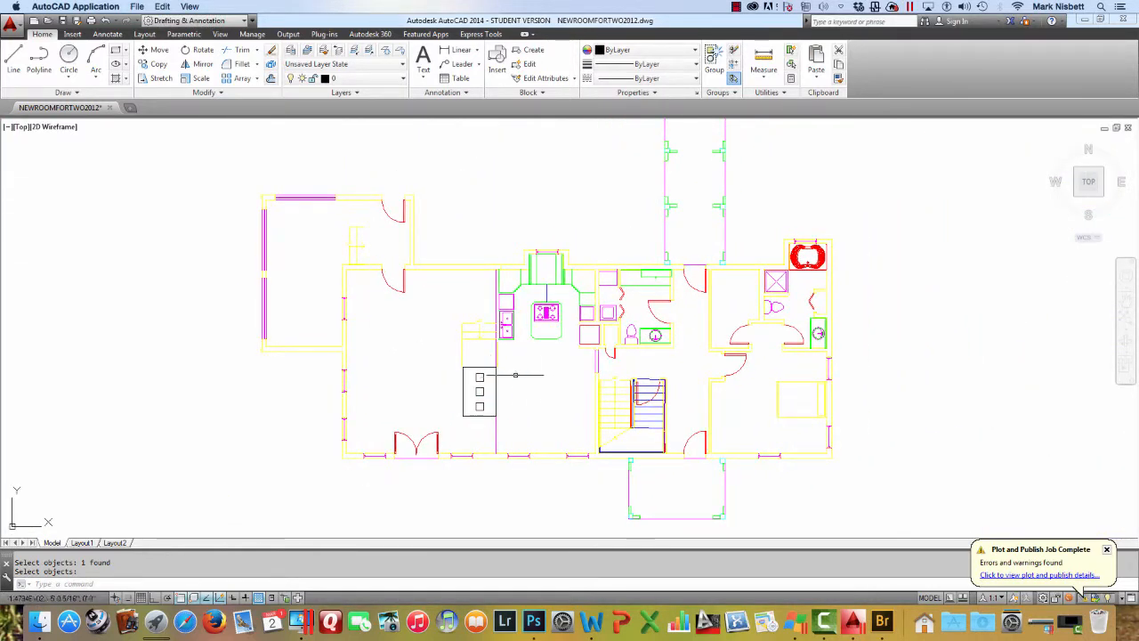
{"action": "scroll", "coordinate": [648, 391], "scroll_direction": "up", "scroll_amount": 4}
{"action": "scroll", "coordinate": [649, 394], "scroll_direction": "down", "scroll_amount": 2}
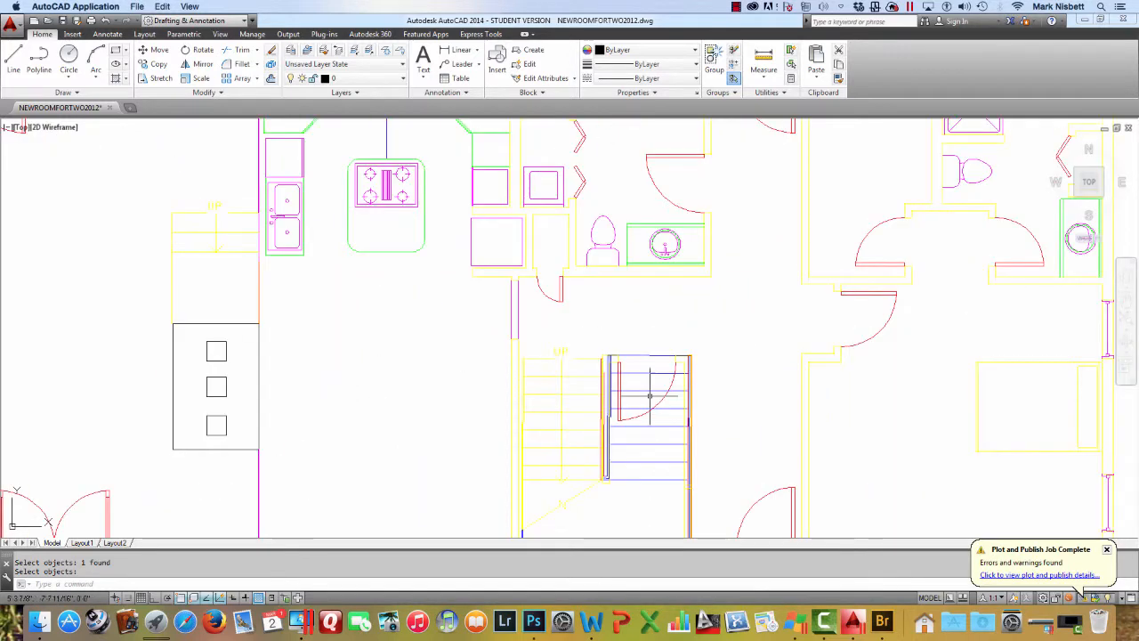
{"action": "scroll", "coordinate": [650, 396], "scroll_direction": "up", "scroll_amount": 3}
{"action": "scroll", "coordinate": [649, 396], "scroll_direction": "down", "scroll_amount": 5}
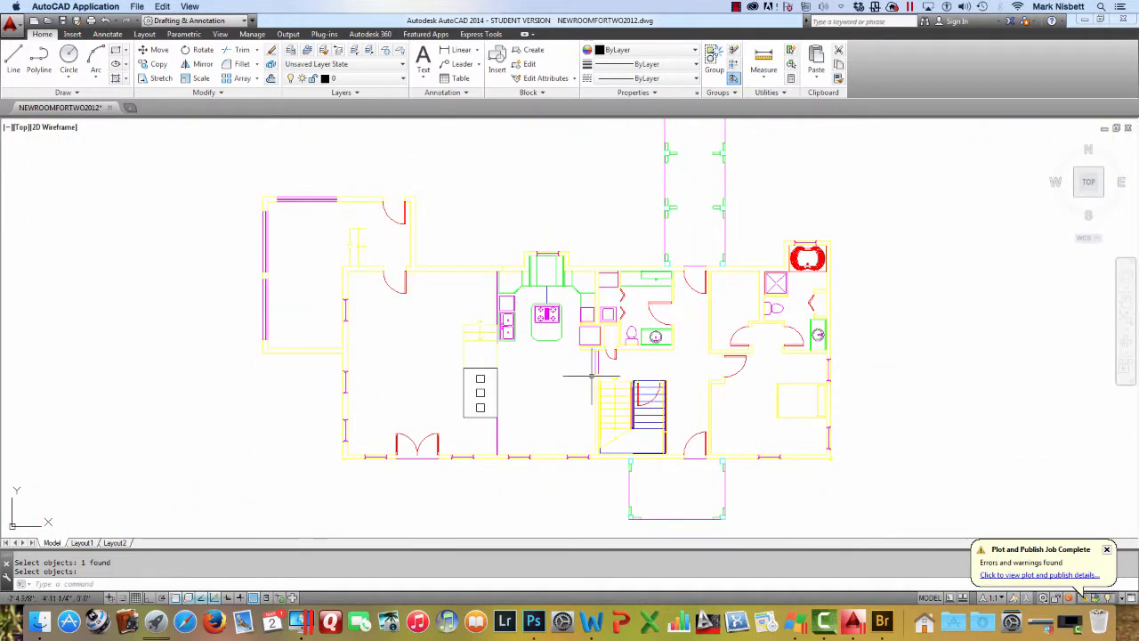
{"action": "left_click_drag", "start_coordinate": [559, 378], "coordinate": [494, 392]}
{"action": "left_click_drag", "start_coordinate": [710, 249], "coordinate": [741, 280]}
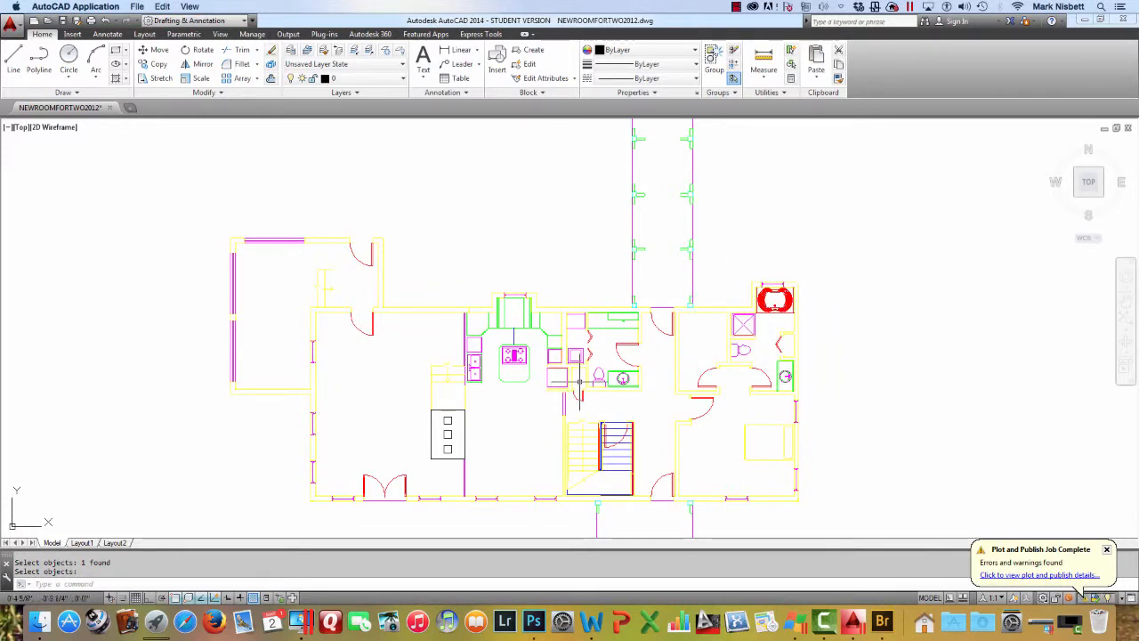
Delete the two threshold lines in the garage side door opening next to the walkway.
{"action": "mouse_move", "coordinate": [667, 315]}
{"action": "left_mouse_down"}
{"action": "mouse_move", "coordinate": [653, 445]}
{"action": "mouse_move", "coordinate": [681, 561]}
{"action": "mouse_move", "coordinate": [674, 315]}
{"action": "mouse_move", "coordinate": [666, 485]}
{"action": "left_mouse_up"}
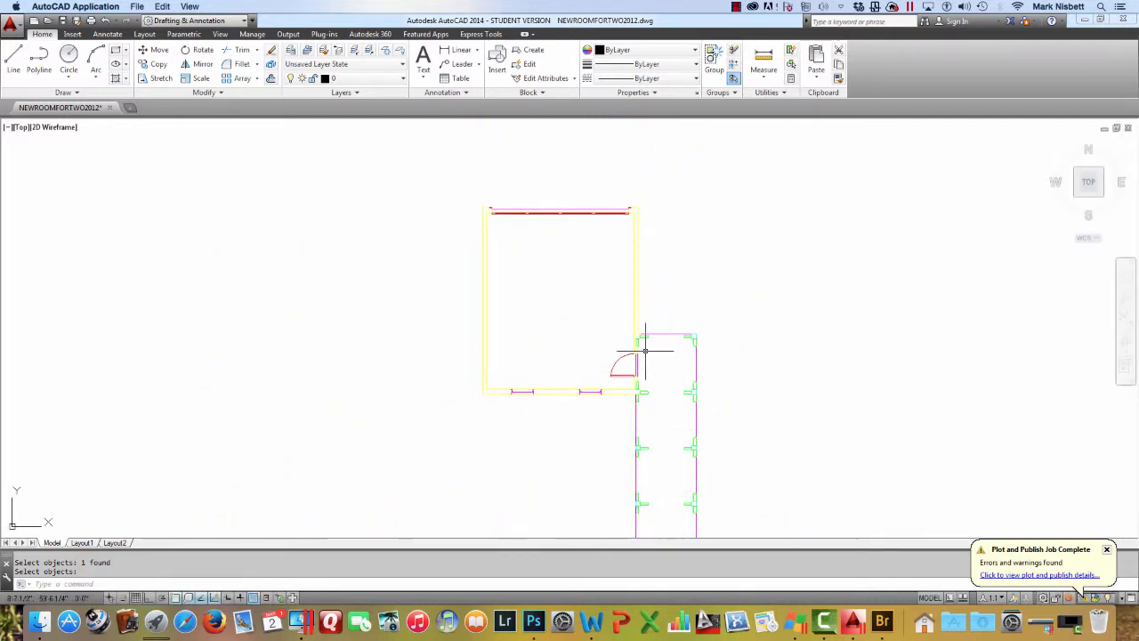
{"action": "scroll", "coordinate": [647, 331], "scroll_direction": "up", "scroll_amount": 6}
{"action": "scroll", "coordinate": [645, 337], "scroll_direction": "down", "scroll_amount": 2}
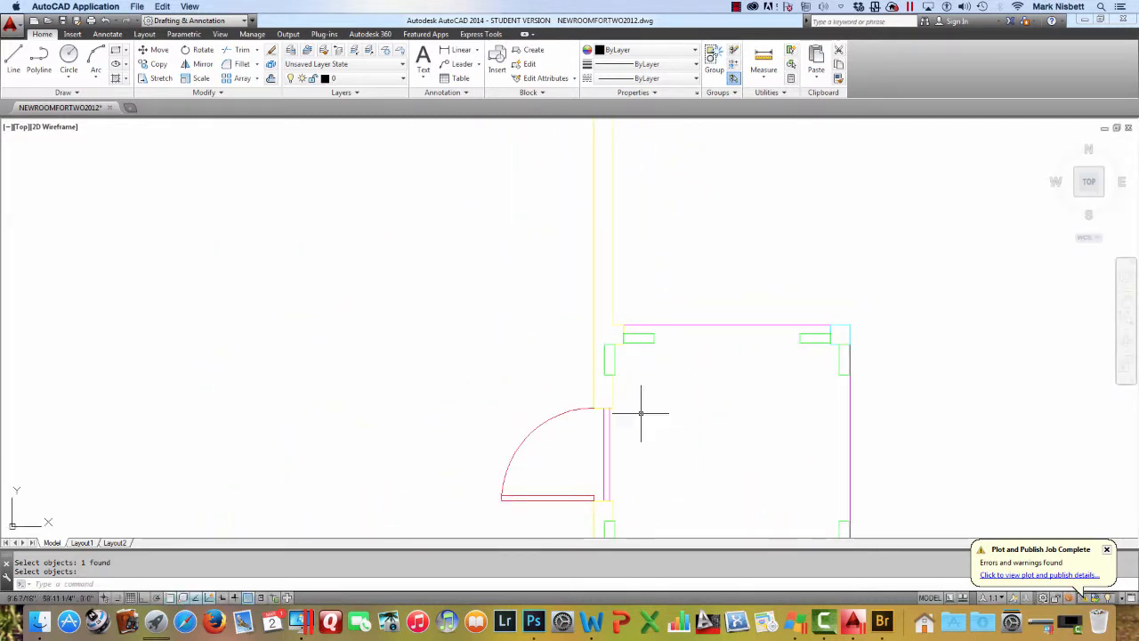
{"action": "left_click_drag", "start_coordinate": [640, 413], "coordinate": [672, 324]}
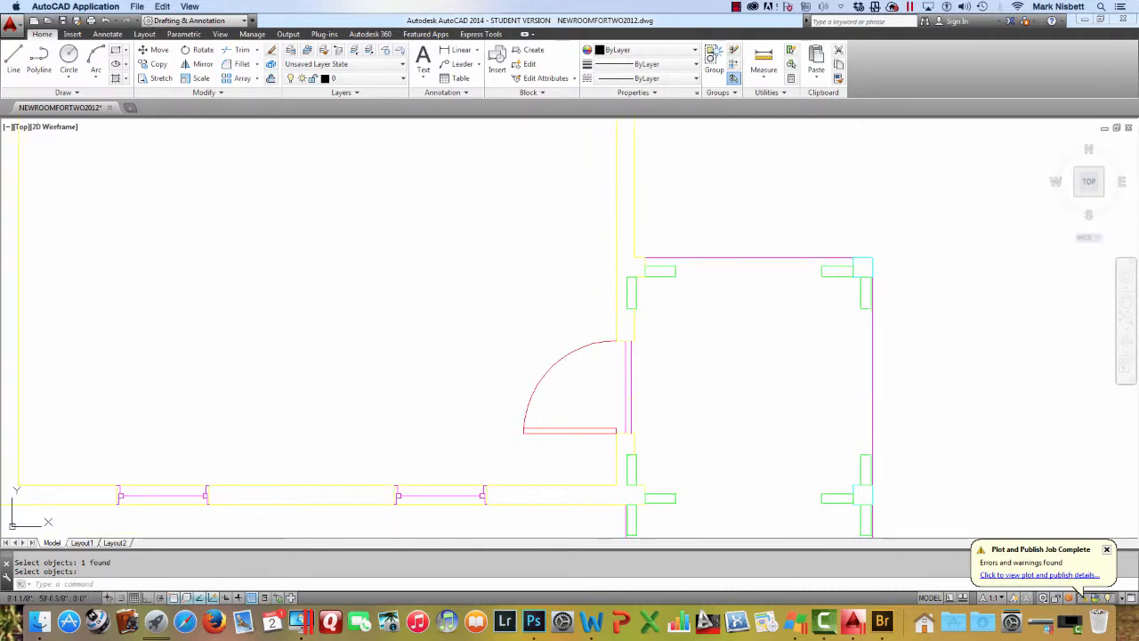
{"action": "left_click", "coordinate": [628, 381]}
{"action": "key", "text": "Delete"}
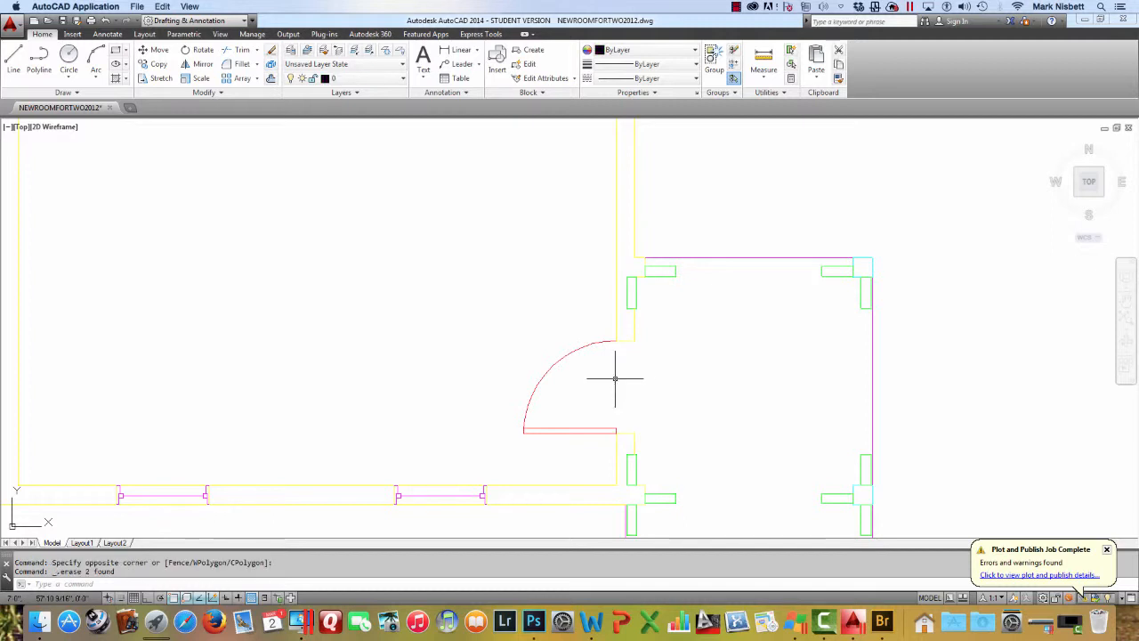
Erase the magenta line running across the garage door opening.
{"action": "scroll", "coordinate": [615, 369], "scroll_direction": "down", "scroll_amount": 8}
{"action": "left_click_drag", "start_coordinate": [588, 302], "coordinate": [603, 388]}
{"action": "scroll", "coordinate": [578, 356], "scroll_direction": "up", "scroll_amount": 10}
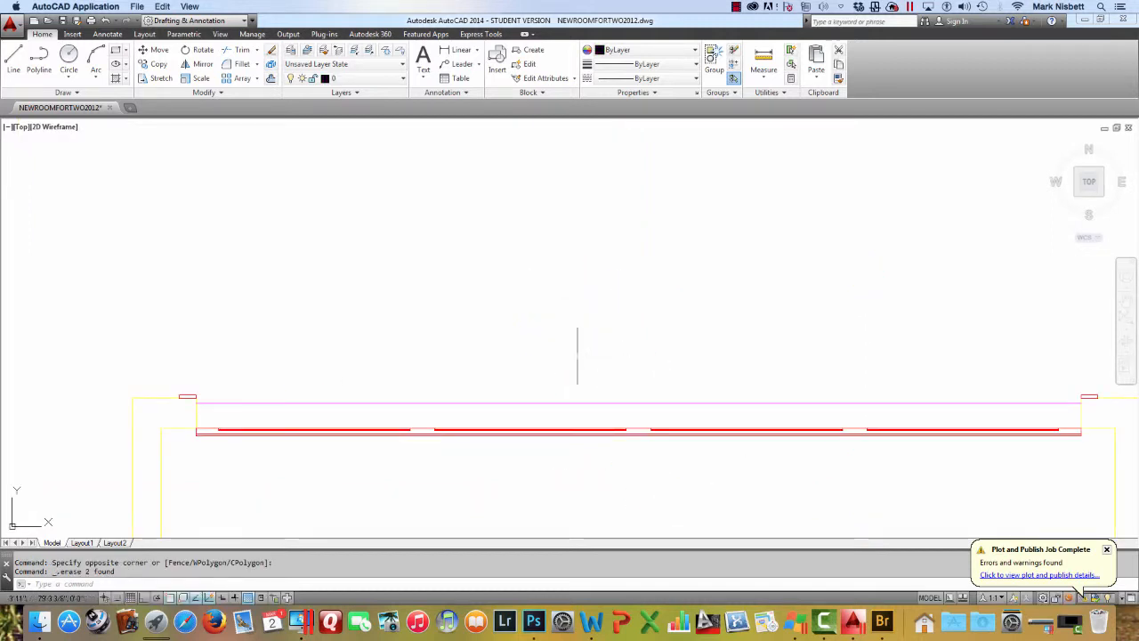
{"action": "scroll", "coordinate": [578, 356], "scroll_direction": "down", "scroll_amount": 4}
{"action": "scroll", "coordinate": [578, 355], "scroll_direction": "up", "scroll_amount": 2}
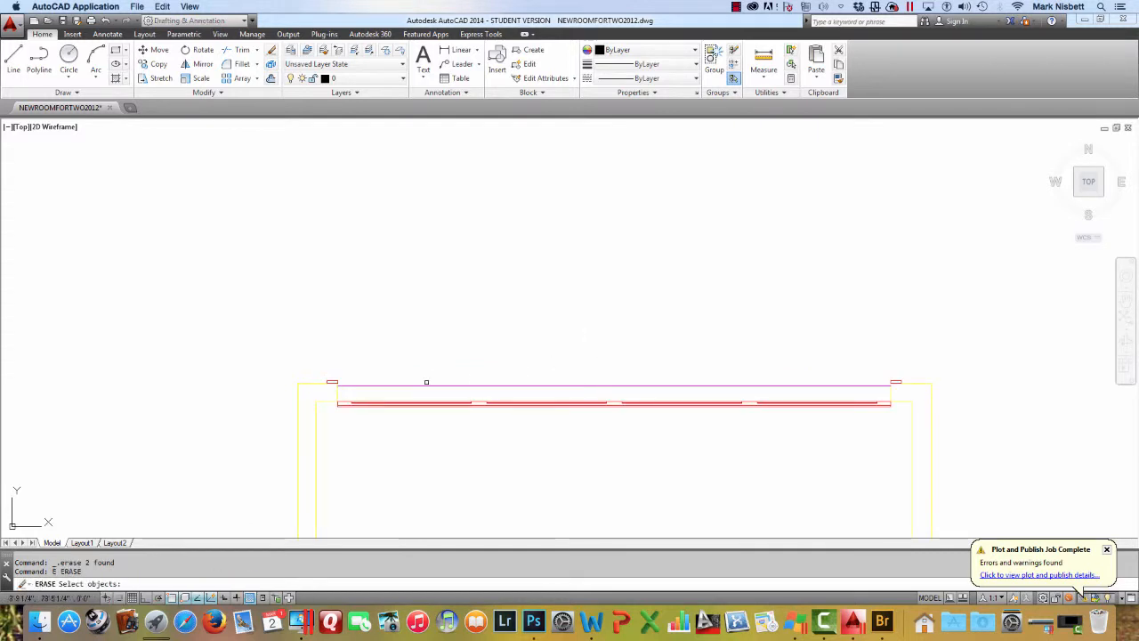
{"action": "left_click", "coordinate": [404, 385]}
{"action": "key", "text": "Return"}
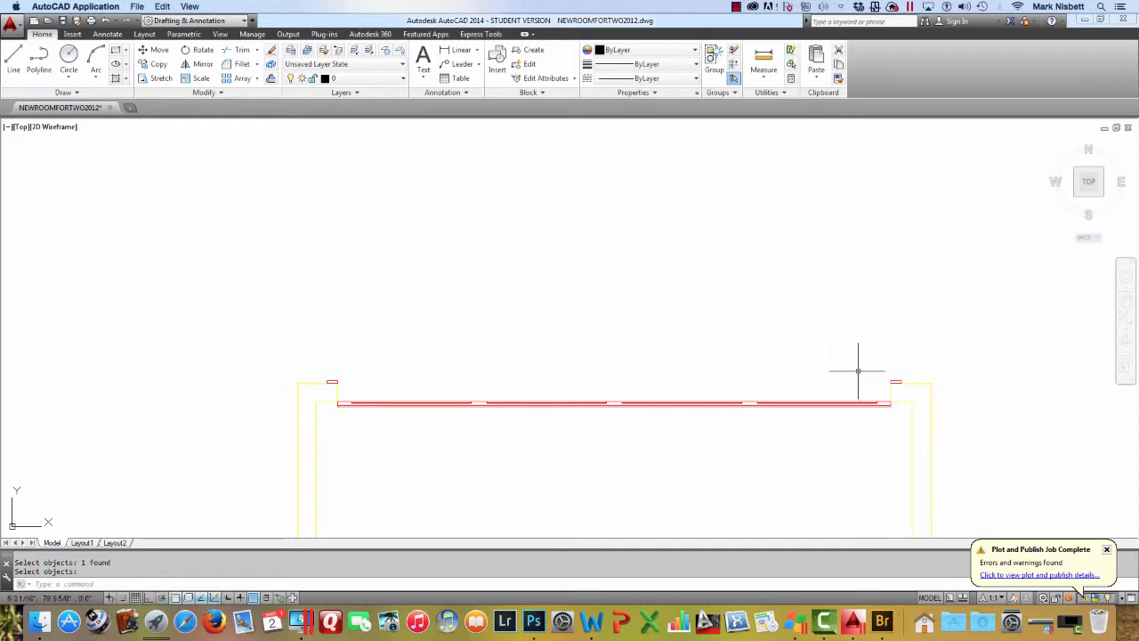
Explode the garage door block into separate objects.
{"action": "left_click", "coordinate": [875, 405]}
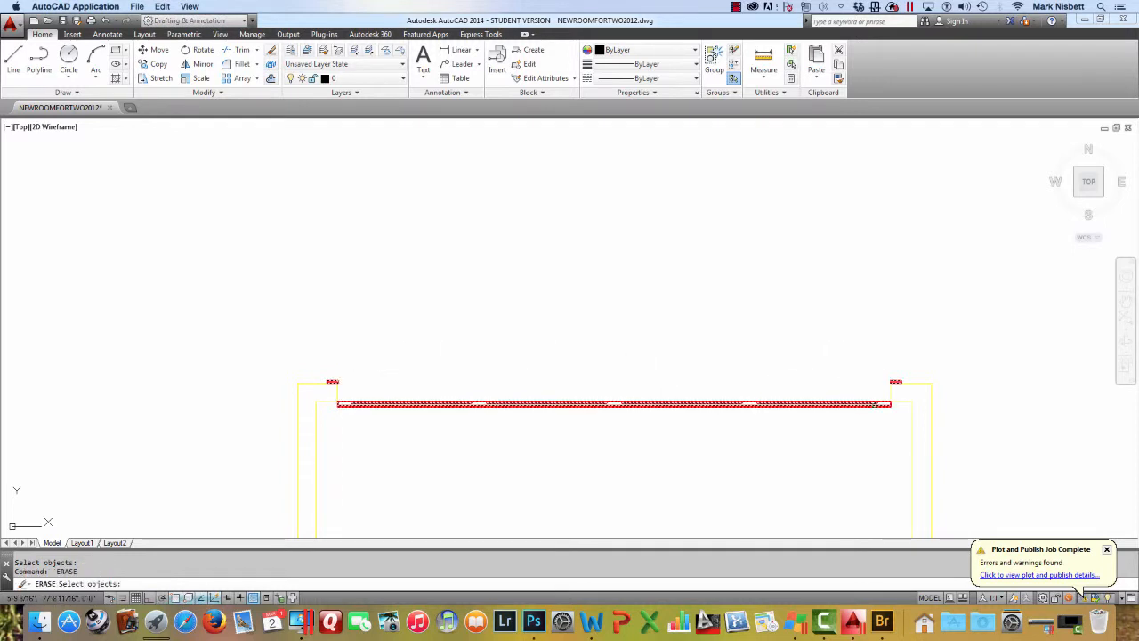
{"action": "key", "text": "Escape"}
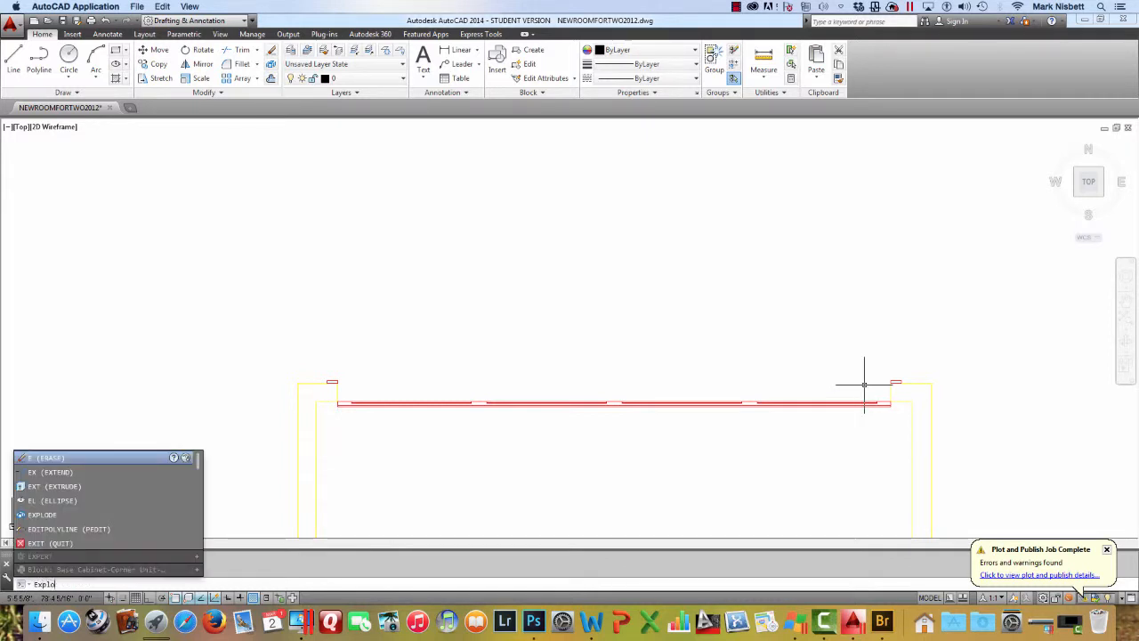
{"action": "type", "text": "Explo"}
{"action": "key", "text": "Return"}
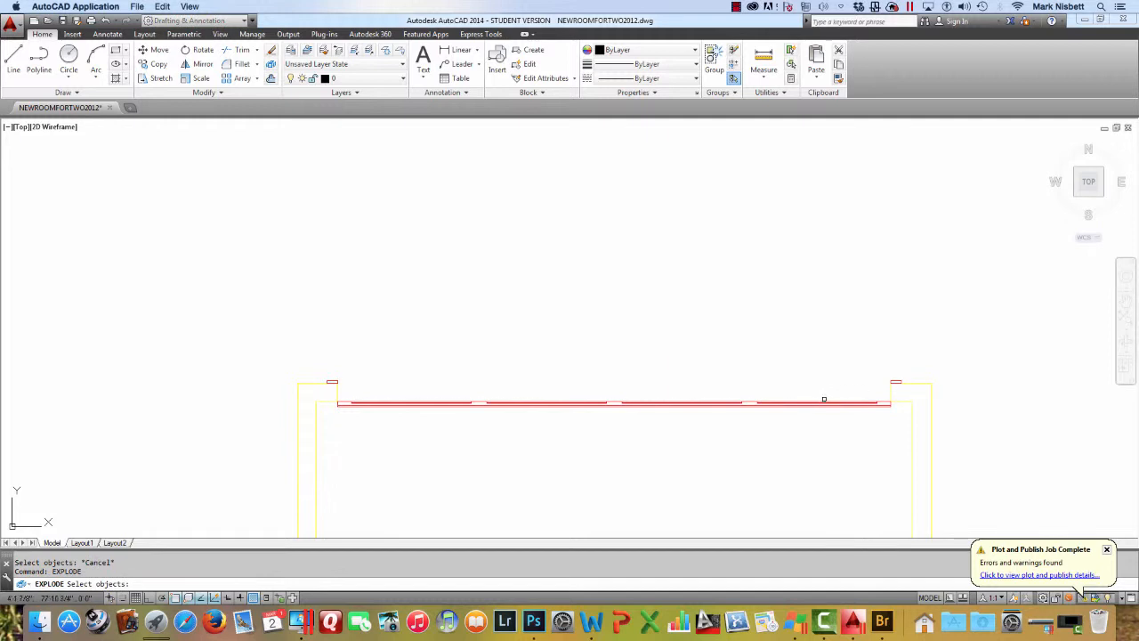
{"action": "left_click", "coordinate": [824, 400]}
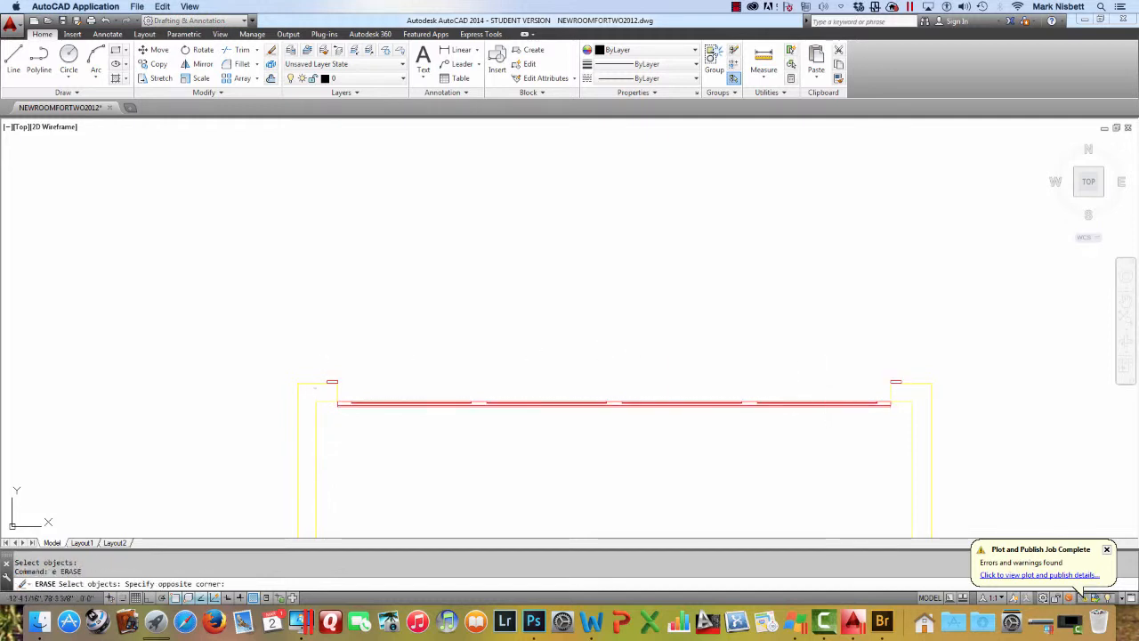
Erase the small red jamb rectangles at both ends of the garage door opening.
{"action": "left_click", "coordinate": [348, 363]}
{"action": "key", "text": "Return"}
{"action": "key", "text": "Return"}
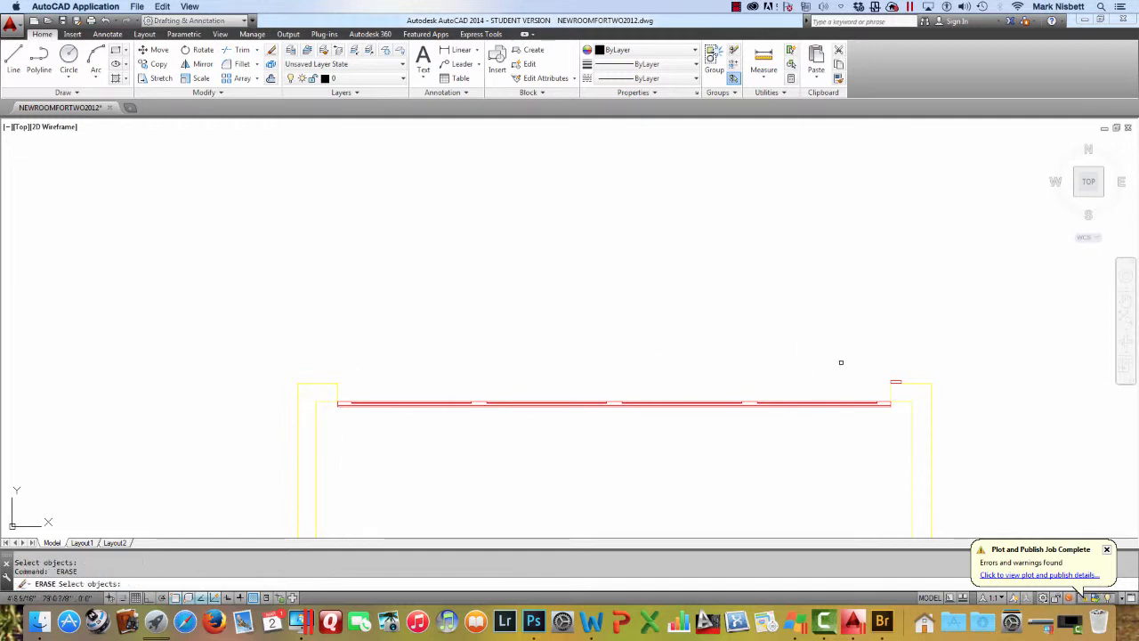
{"action": "left_click", "coordinate": [926, 368]}
{"action": "key", "text": "Return"}
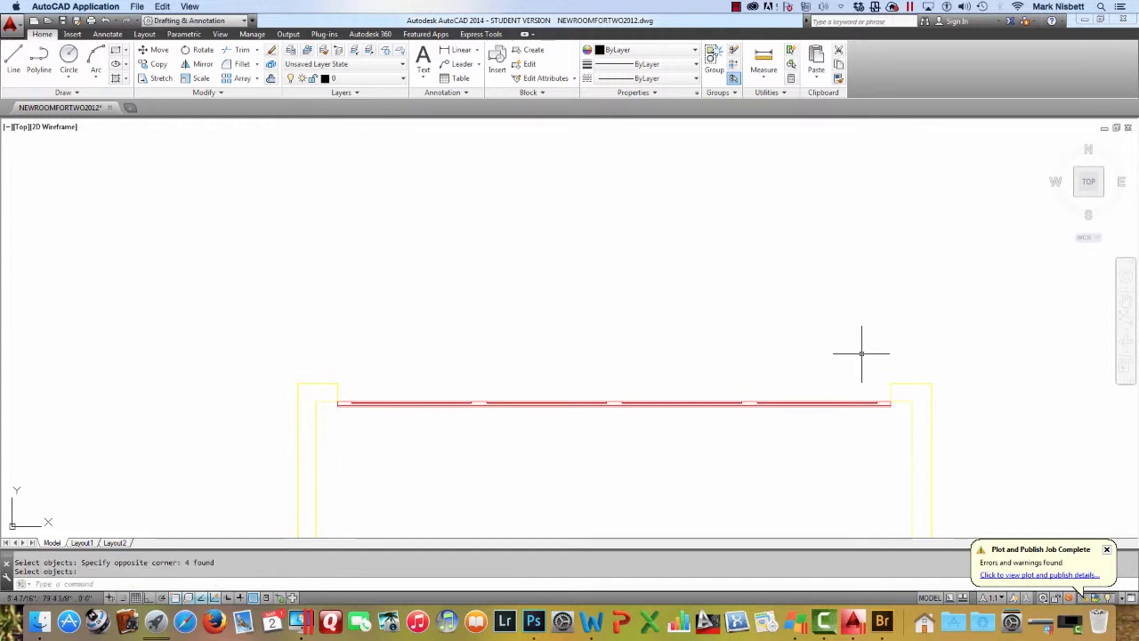
Erase the raised panel details along the whole length of the garage door.
{"action": "key", "text": "Return"}
{"action": "left_click", "coordinate": [876, 403]}
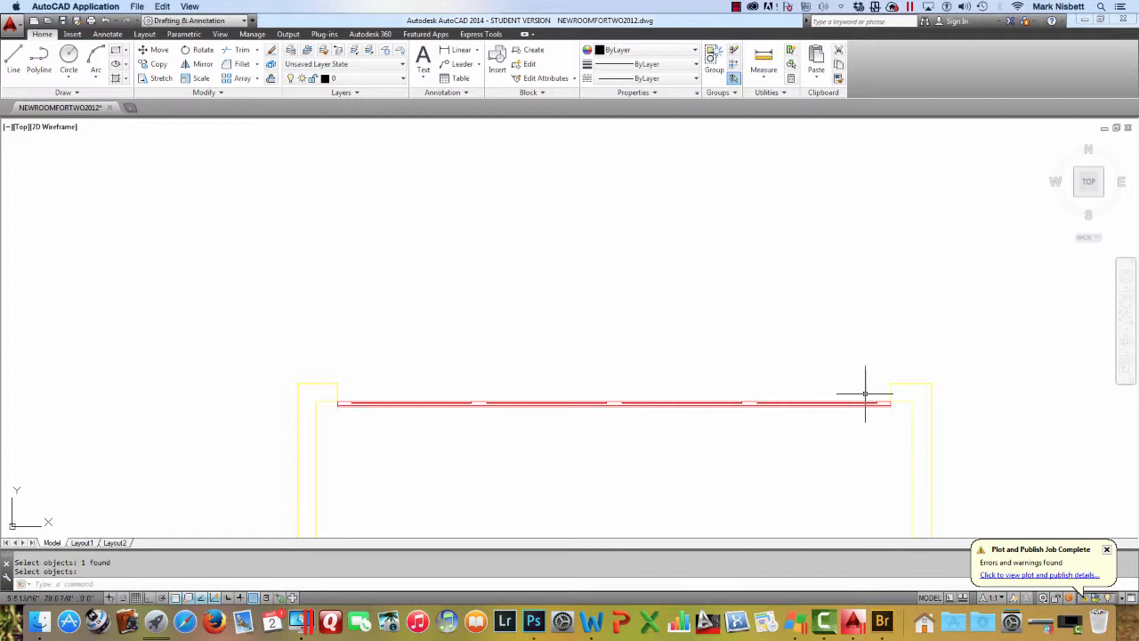
{"action": "key", "text": "Return"}
{"action": "key", "text": "Return"}
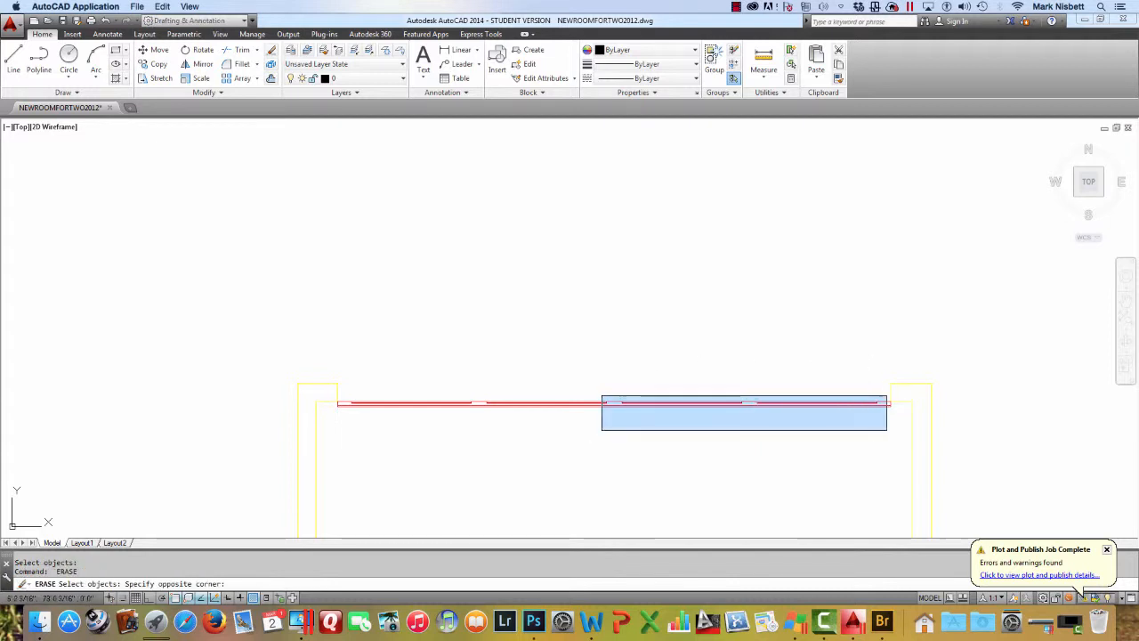
{"action": "left_click", "coordinate": [879, 392]}
{"action": "key", "text": "Return"}
{"action": "key", "text": "Return"}
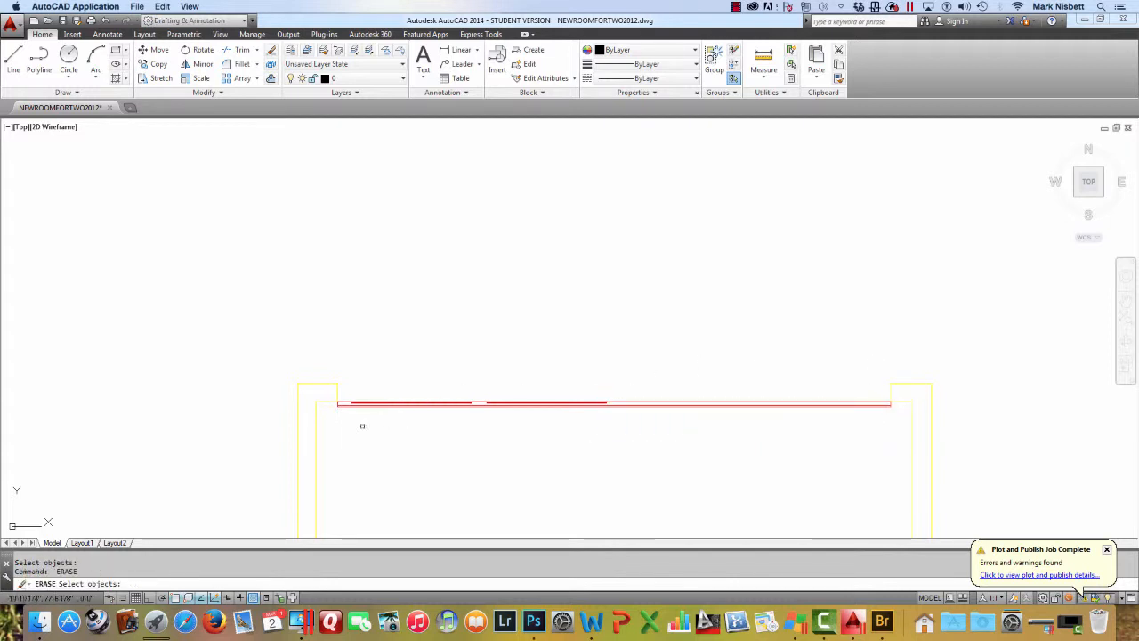
{"action": "left_click", "coordinate": [691, 376]}
{"action": "key", "text": "Return"}
Erase the two extra inner lines of the garage door, keeping only its plain rectangular outline.
{"action": "key", "text": "Return"}
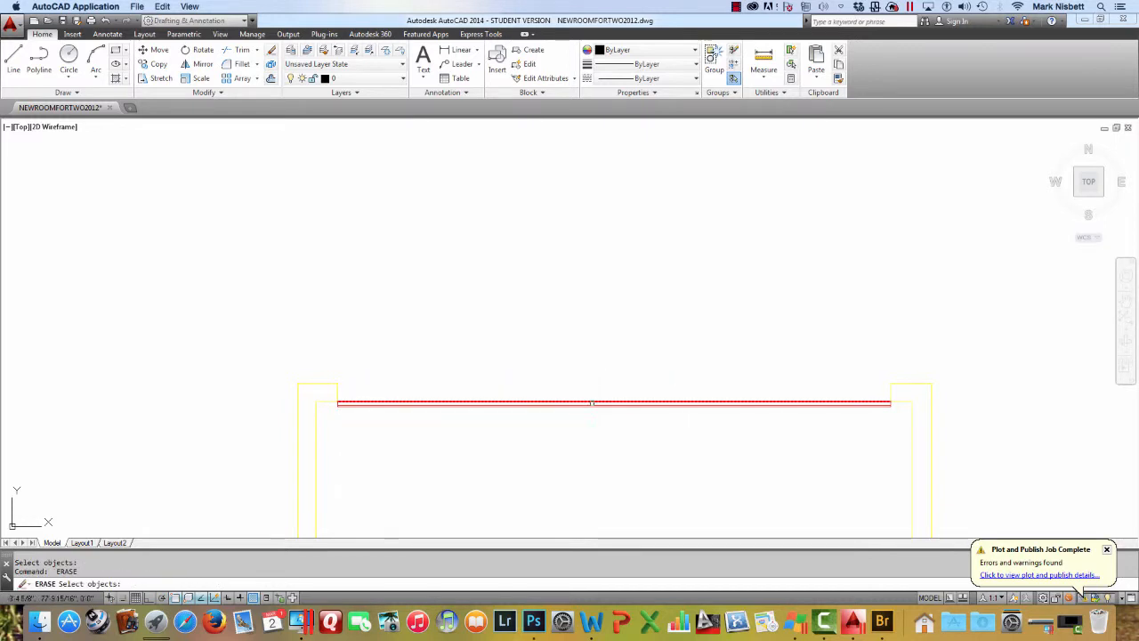
{"action": "left_click", "coordinate": [592, 405]}
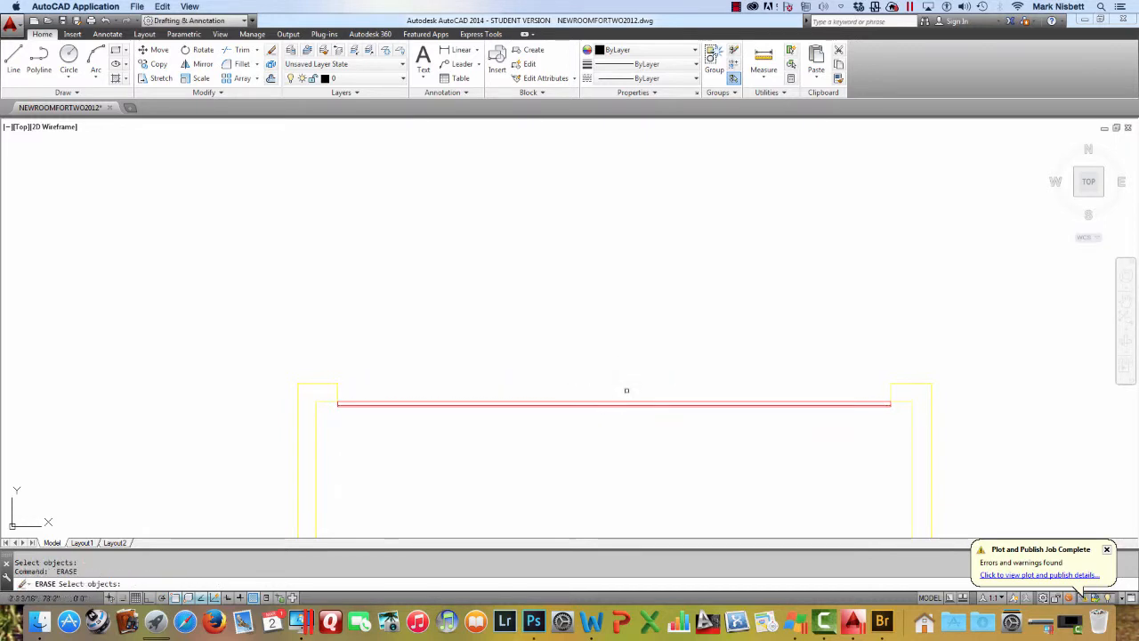
{"action": "left_click", "coordinate": [624, 403]}
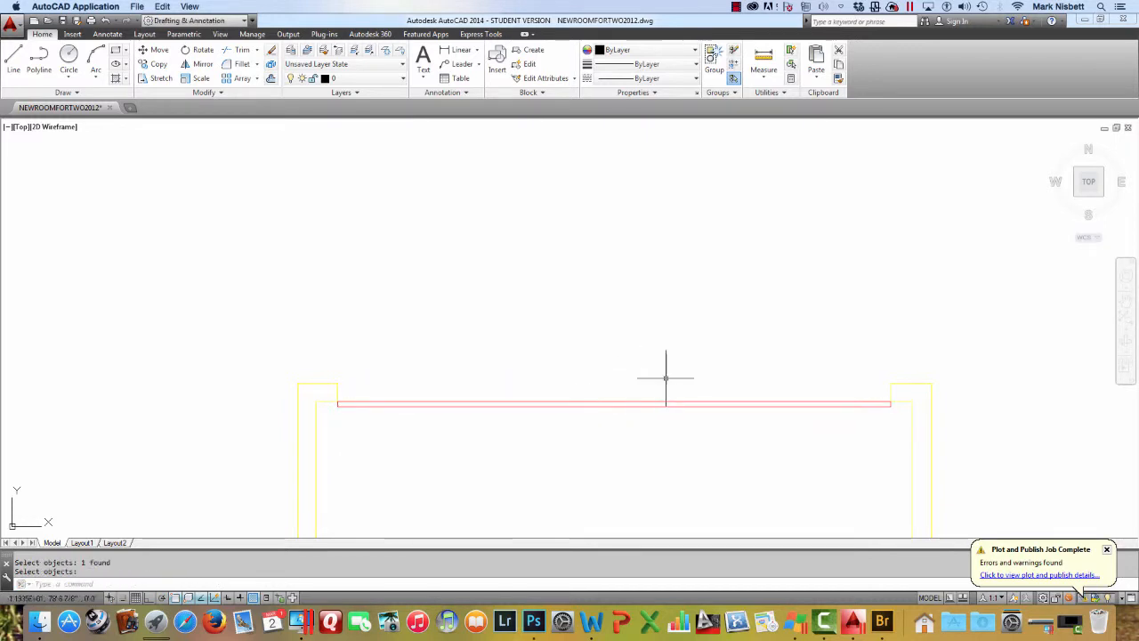
Examine the walkway, the garage side door and the bathroom fixtures for details that need cleaning up.
{"action": "scroll", "coordinate": [776, 360], "scroll_direction": "down", "scroll_amount": 8}
{"action": "mouse_move", "coordinate": [776, 359]}
{"action": "left_mouse_down"}
{"action": "mouse_move", "coordinate": [701, 267]}
{"action": "mouse_move", "coordinate": [669, 197]}
{"action": "left_mouse_up"}
{"action": "scroll", "coordinate": [716, 332], "scroll_direction": "up", "scroll_amount": 8}
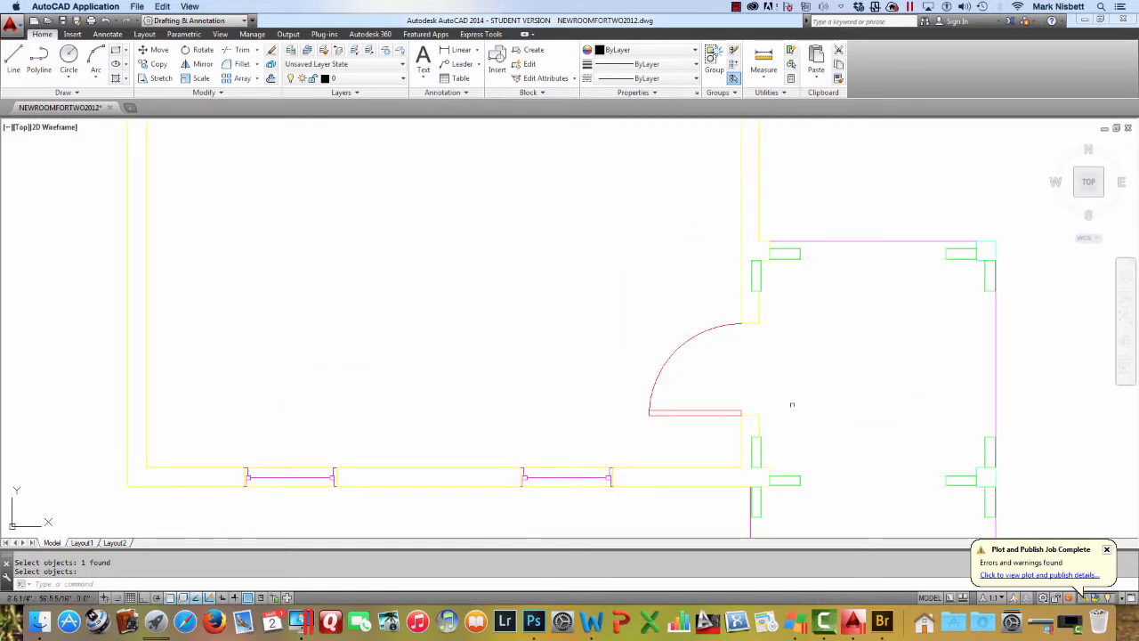
{"action": "left_click_drag", "start_coordinate": [792, 405], "coordinate": [728, 249]}
{"action": "left_click_drag", "start_coordinate": [748, 392], "coordinate": [730, 283]}
{"action": "scroll", "coordinate": [734, 298], "scroll_direction": "down", "scroll_amount": 10}
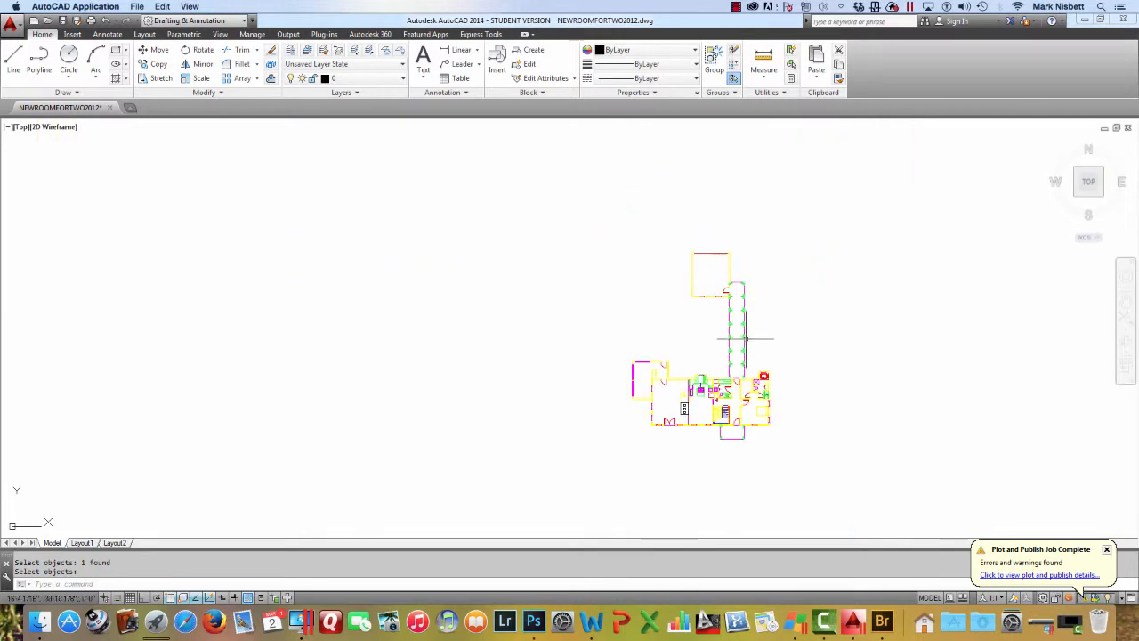
{"action": "scroll", "coordinate": [758, 407], "scroll_direction": "up", "scroll_amount": 10}
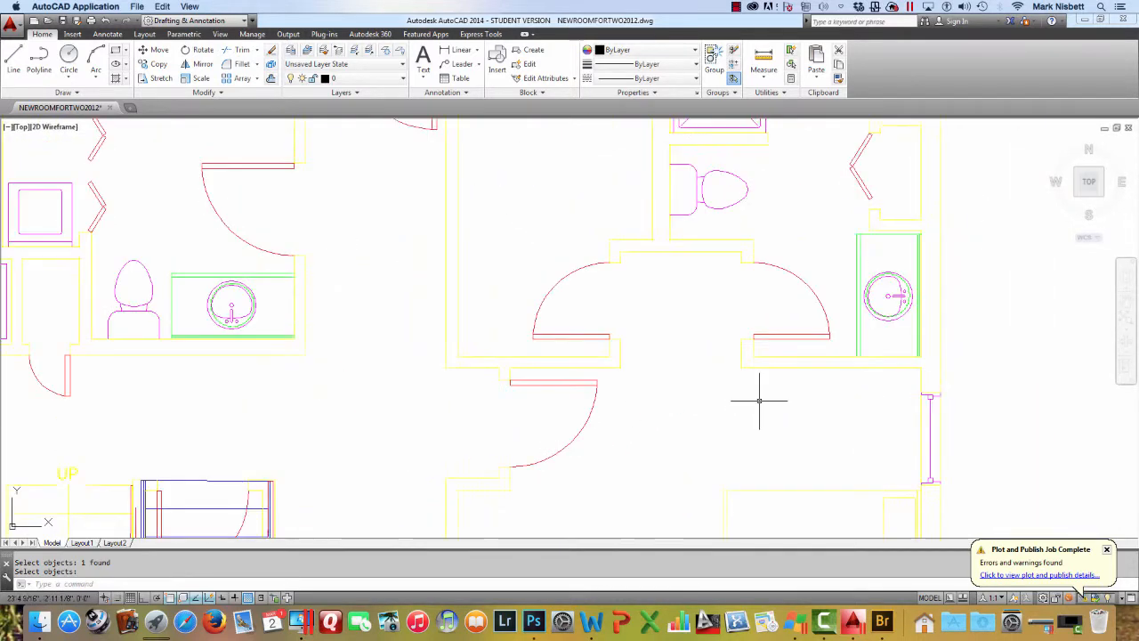
{"action": "left_click_drag", "start_coordinate": [757, 363], "coordinate": [631, 391]}
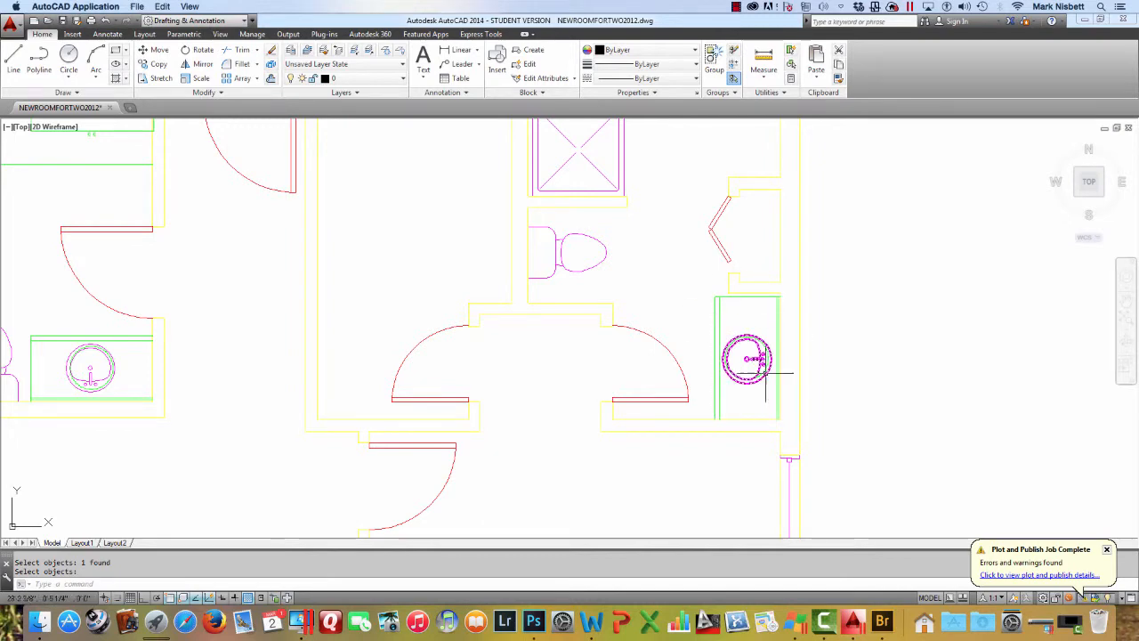
{"action": "left_click_drag", "start_coordinate": [584, 252], "coordinate": [535, 330]}
{"action": "left_click_drag", "start_coordinate": [638, 273], "coordinate": [619, 374]}
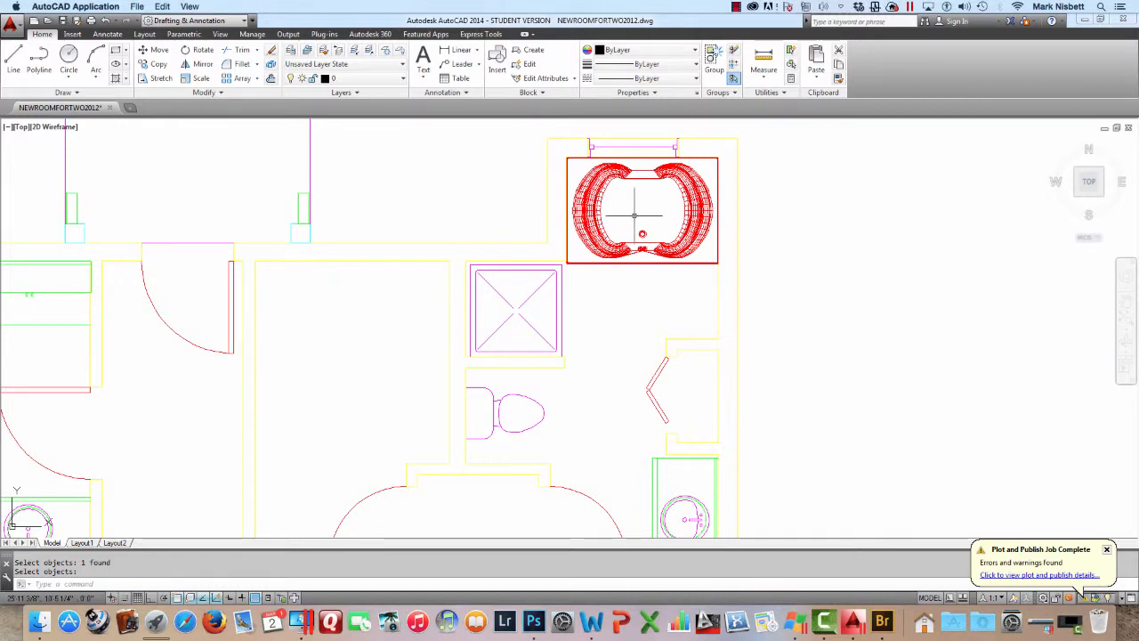
{"action": "scroll", "coordinate": [634, 214], "scroll_direction": "down", "scroll_amount": 3}
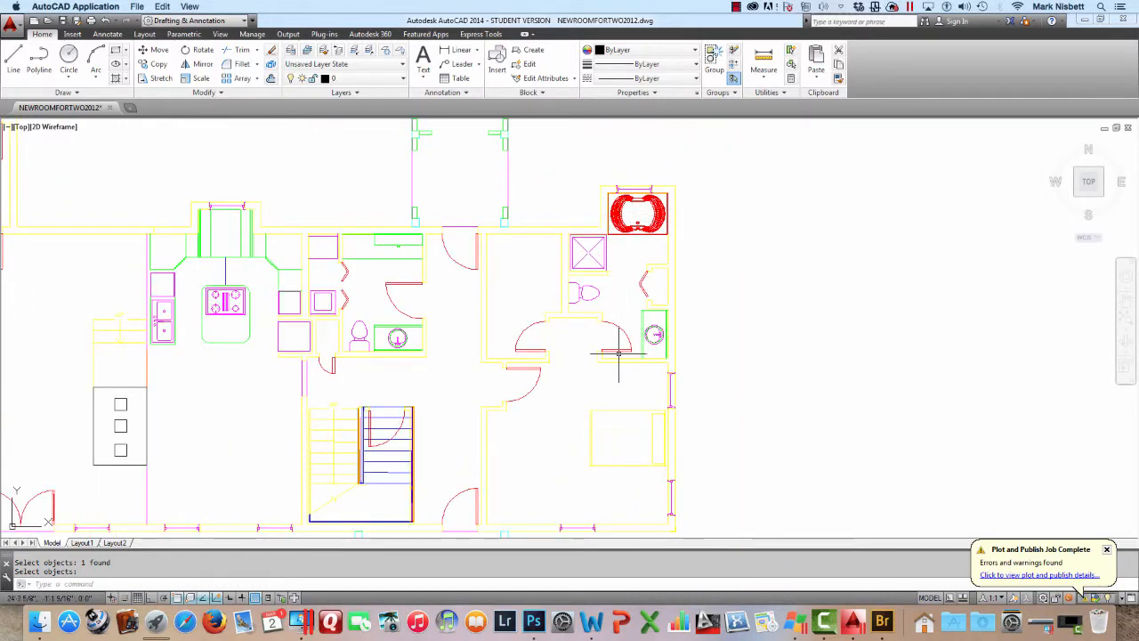
Erase the bed block from the bedroom.
{"action": "scroll", "coordinate": [618, 354], "scroll_direction": "down", "scroll_amount": 5}
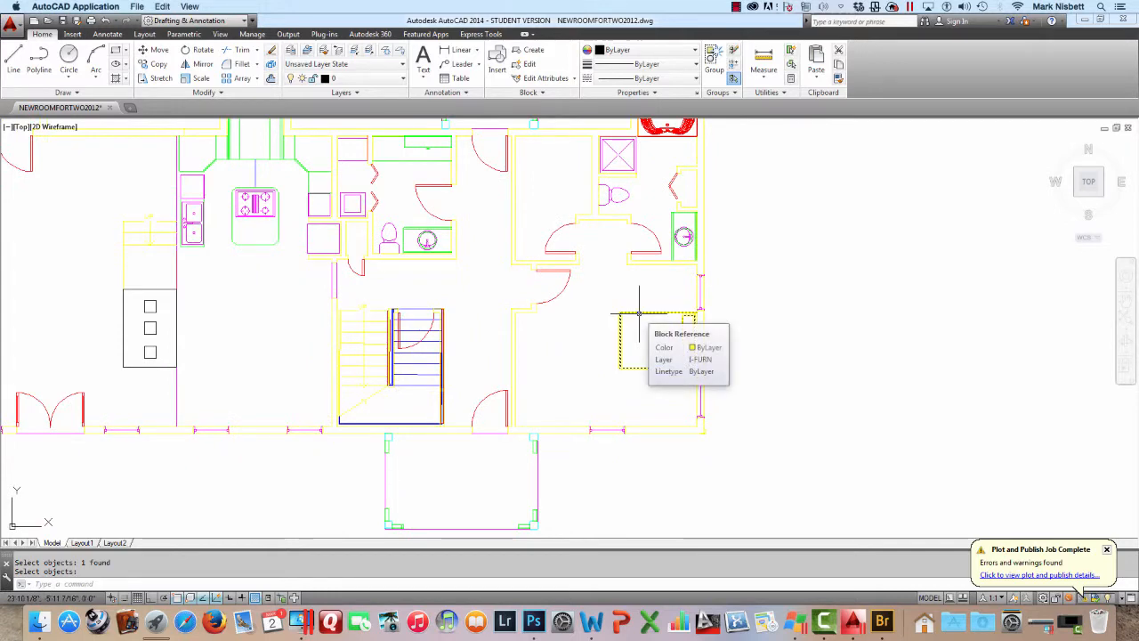
{"action": "scroll", "coordinate": [639, 314], "scroll_direction": "up", "scroll_amount": 4}
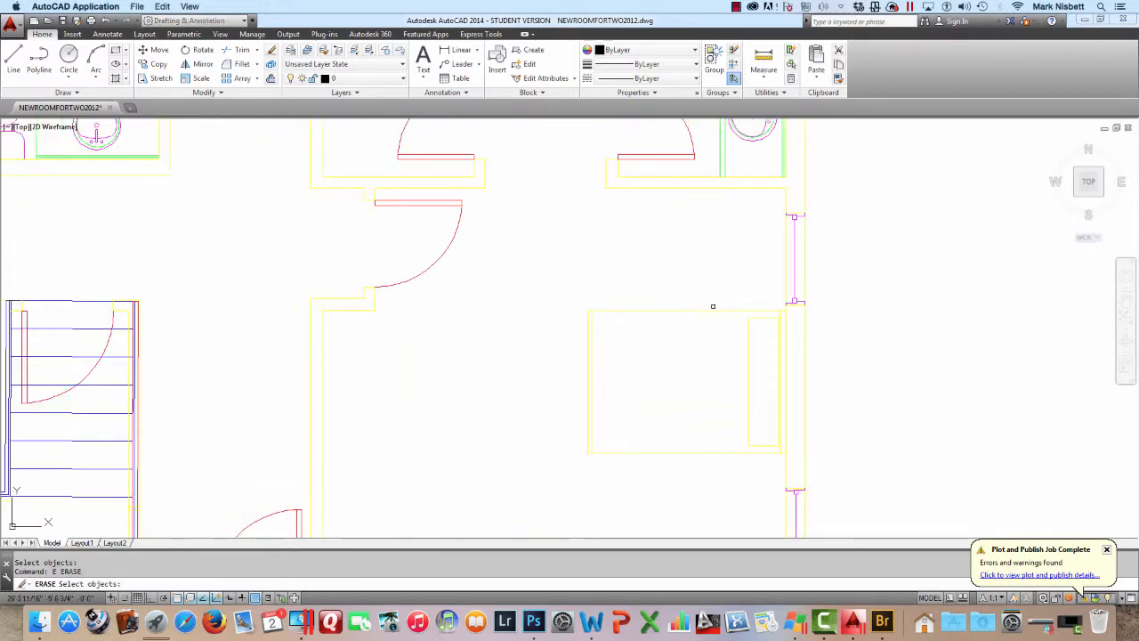
{"action": "left_click", "coordinate": [713, 306]}
Erase the blue lines along the exterior wall edge of the stair landing.
{"action": "scroll", "coordinate": [696, 299], "scroll_direction": "down", "scroll_amount": 5}
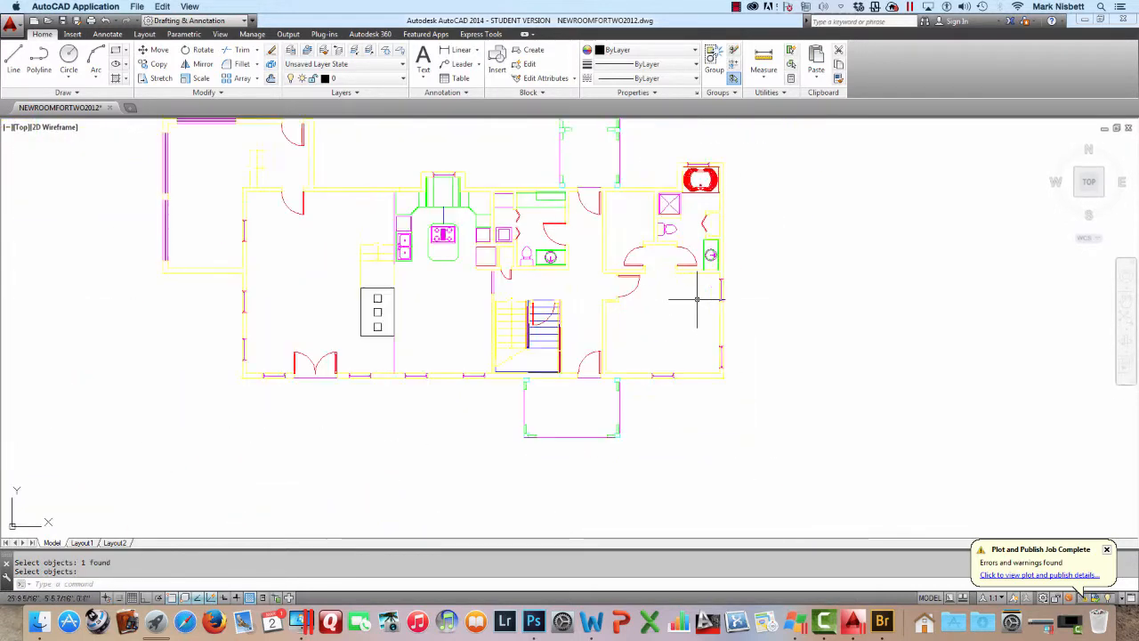
{"action": "scroll", "coordinate": [539, 317], "scroll_direction": "up", "scroll_amount": 4}
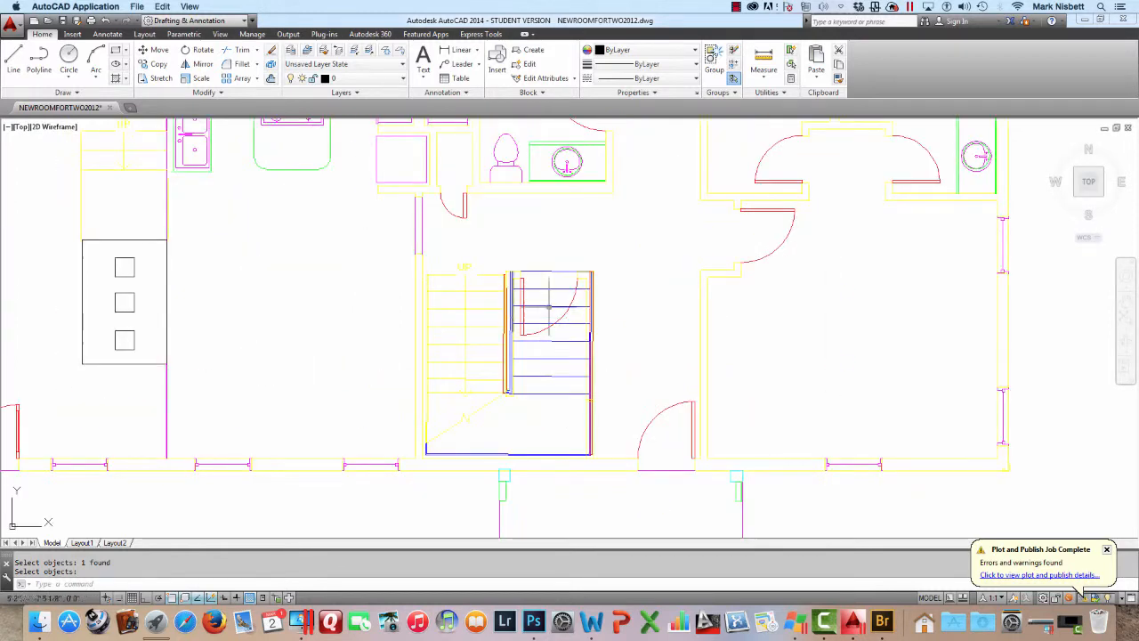
{"action": "scroll", "coordinate": [579, 300], "scroll_direction": "up", "scroll_amount": 3}
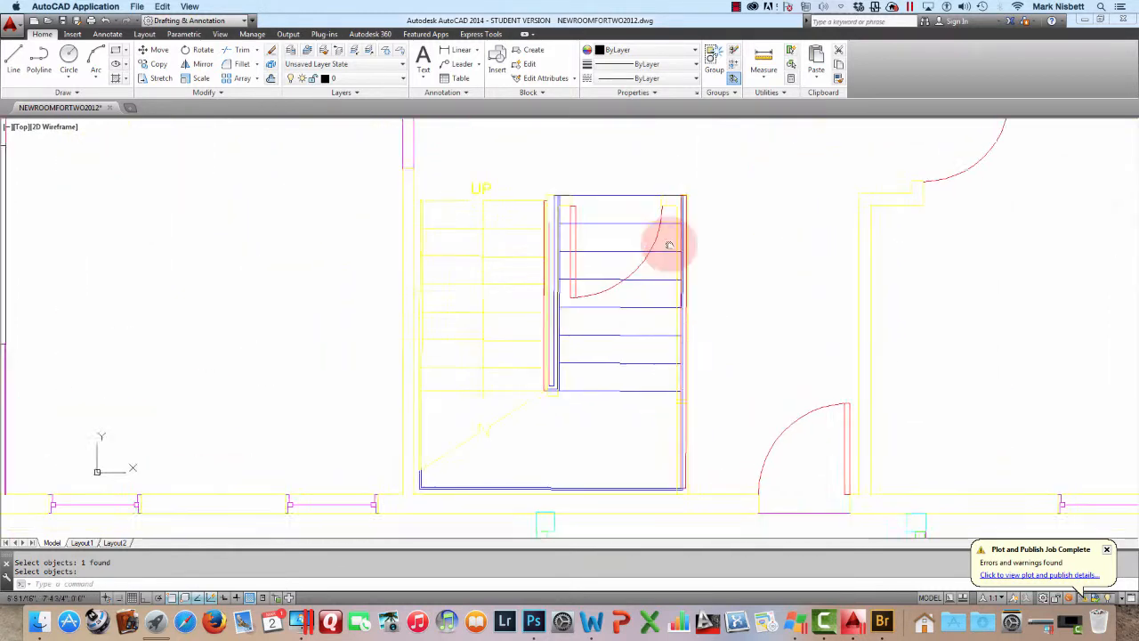
{"action": "left_click_drag", "start_coordinate": [646, 265], "coordinate": [651, 280]}
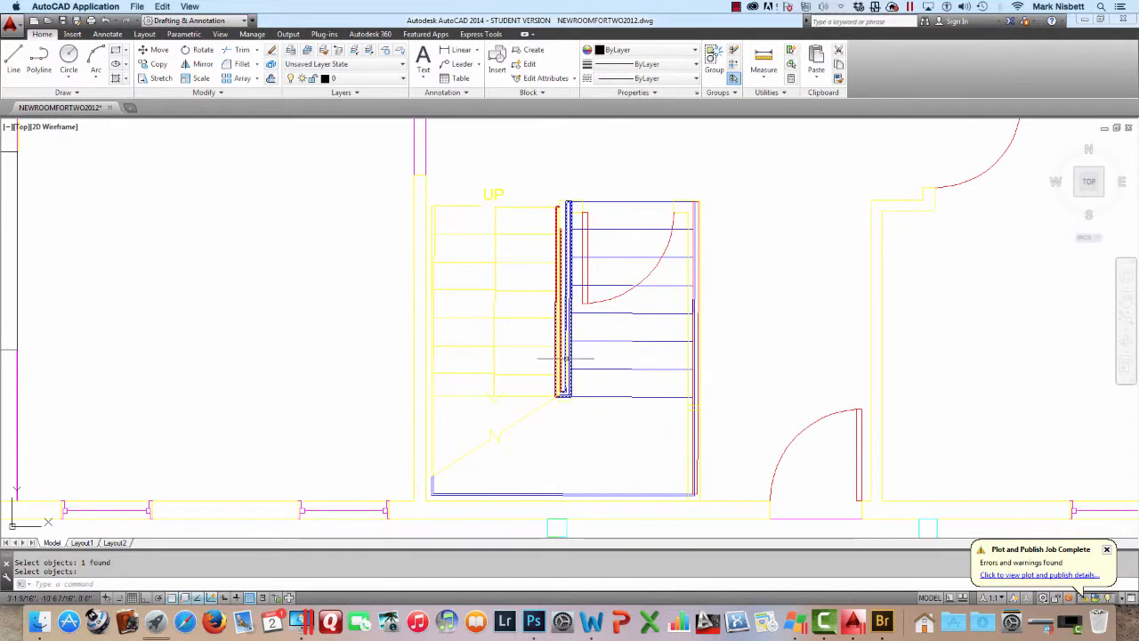
{"action": "key", "text": "Return"}
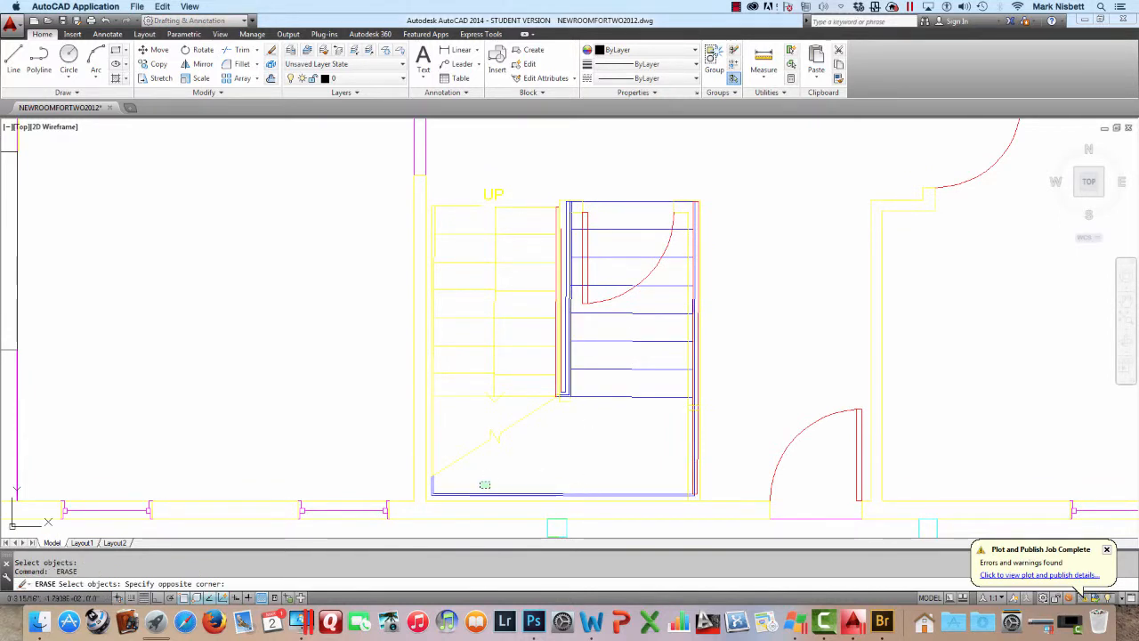
{"action": "left_click", "coordinate": [433, 491]}
{"action": "key", "text": "Return"}
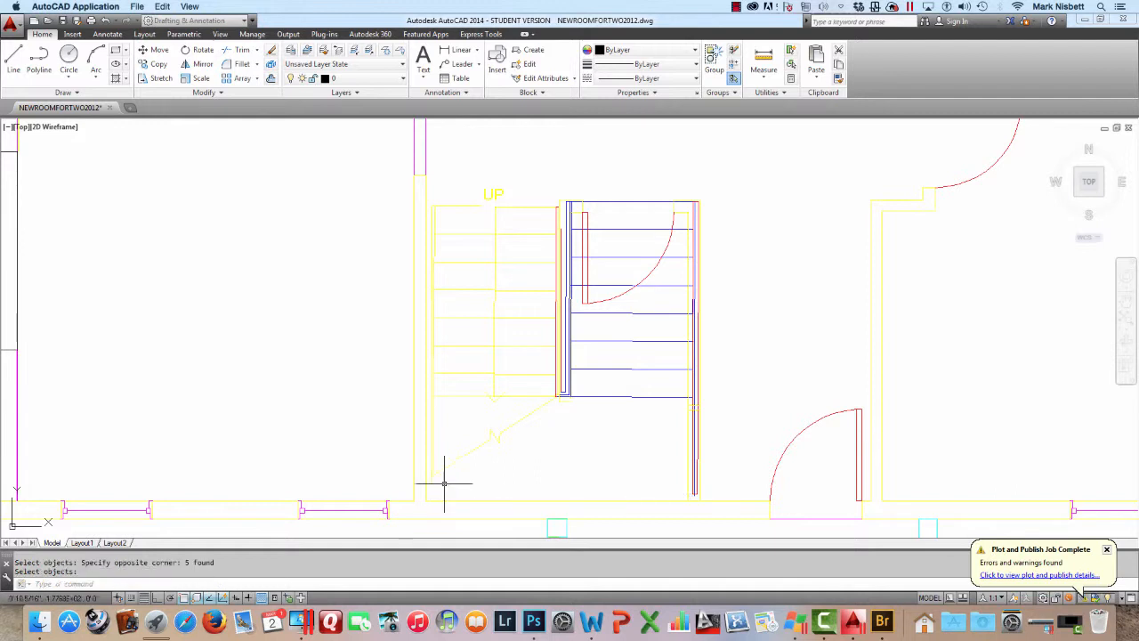
Erase the diagonal break line on the stair landing and the leftover edge lines beside the yellow flight.
{"action": "key", "text": "Return"}
{"action": "left_click", "coordinate": [546, 461]}
{"action": "left_click", "coordinate": [431, 424]}
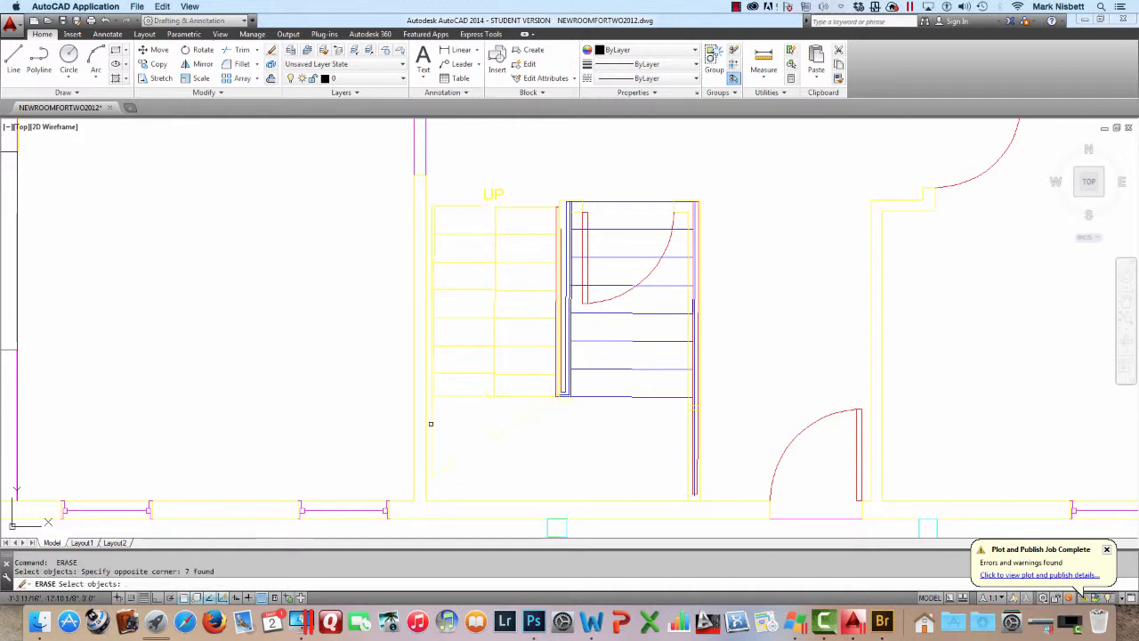
{"action": "key", "text": "Return"}
{"action": "key", "text": "Return"}
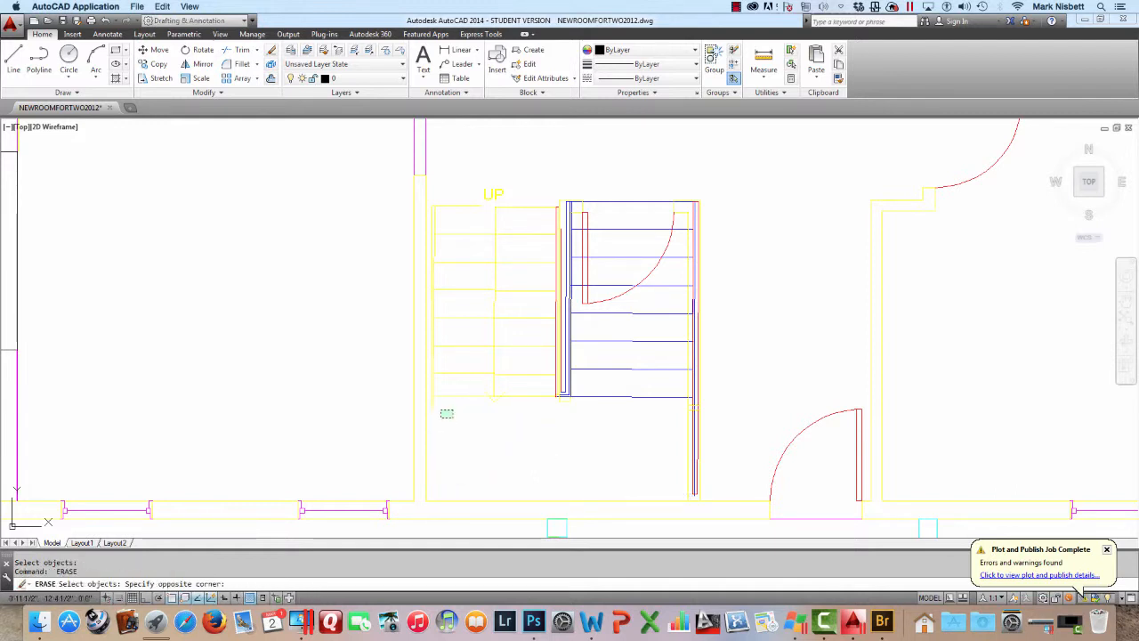
{"action": "left_click", "coordinate": [430, 398]}
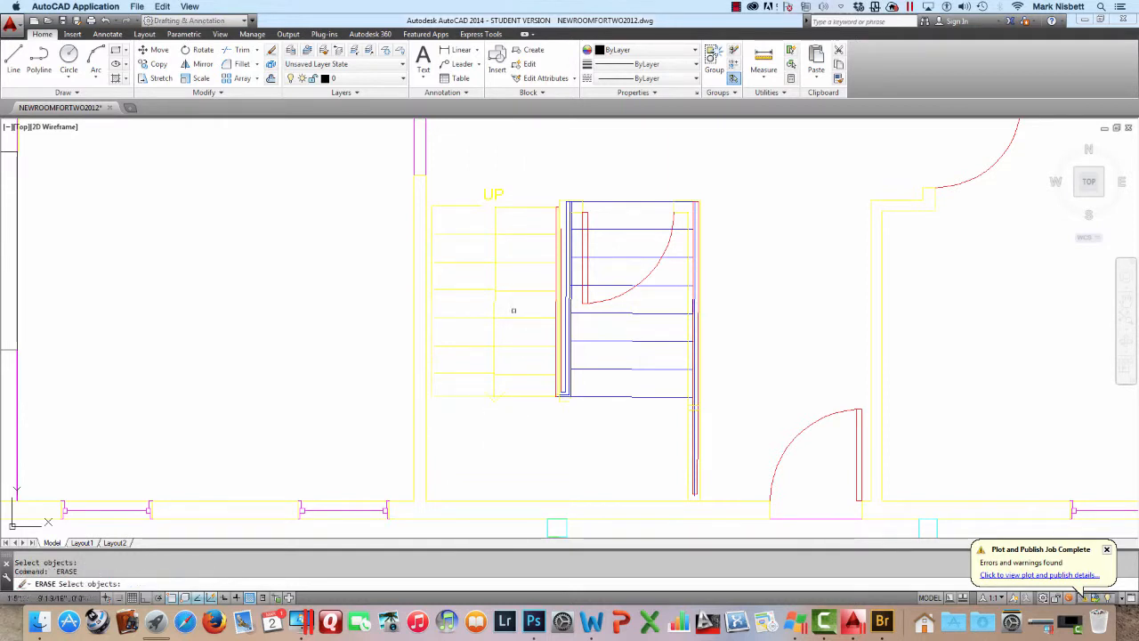
Erase the direction line, the UP label and the leftover arrow lines from the yellow stair flight.
{"action": "left_click", "coordinate": [494, 217]}
{"action": "key", "text": "Return"}
{"action": "key", "text": "Return"}
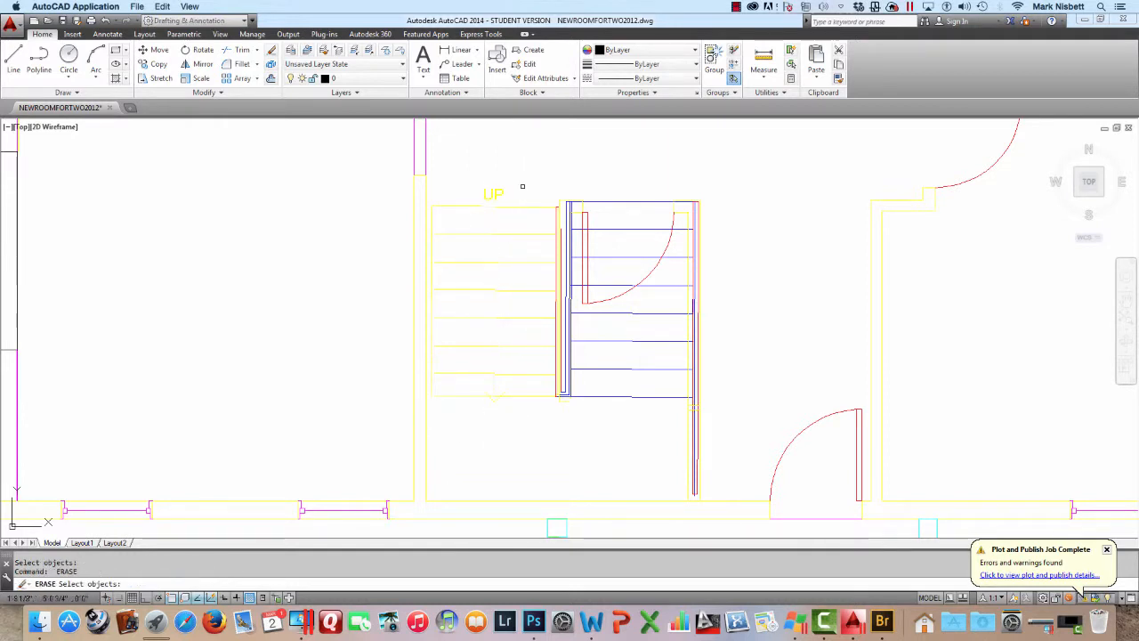
{"action": "left_click", "coordinate": [522, 186]}
{"action": "left_click", "coordinate": [487, 195]}
{"action": "key", "text": "Return"}
{"action": "key", "text": "Return"}
{"action": "key", "text": "Return"}
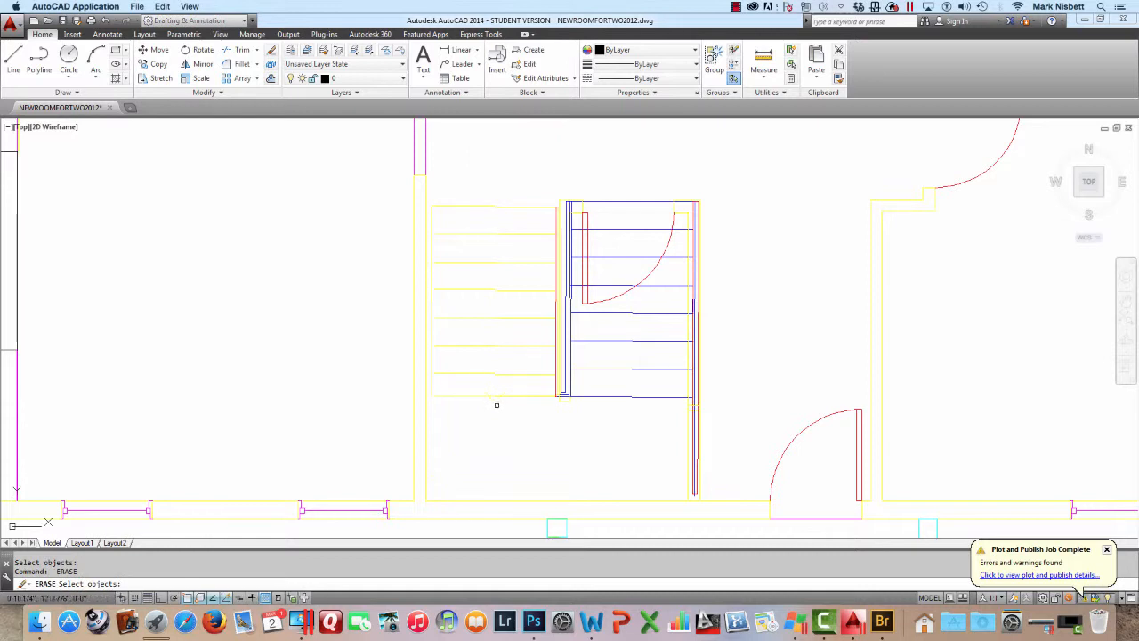
{"action": "key", "text": "Return"}
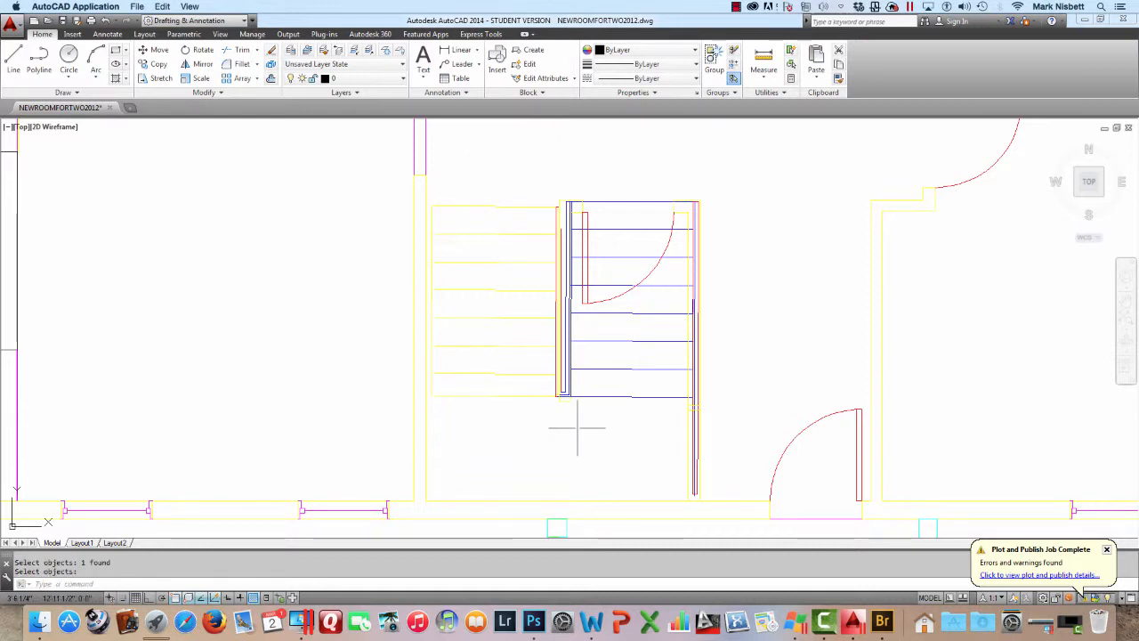
Erase the door block that overlaps the blue stair flight.
{"action": "left_click", "coordinate": [553, 398]}
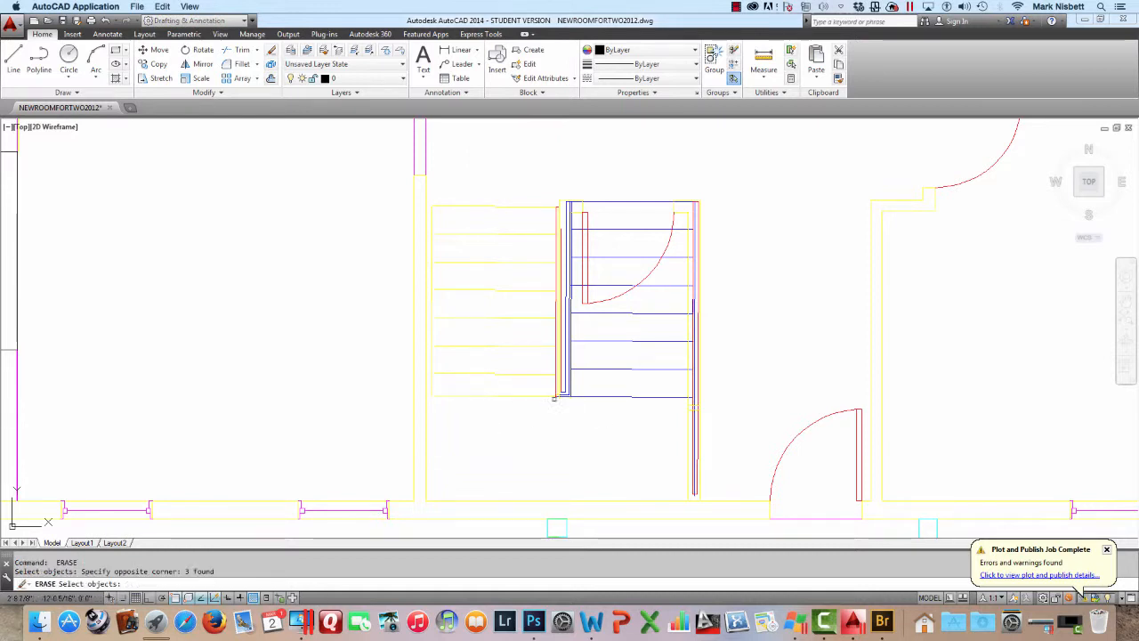
{"action": "key", "text": "Return"}
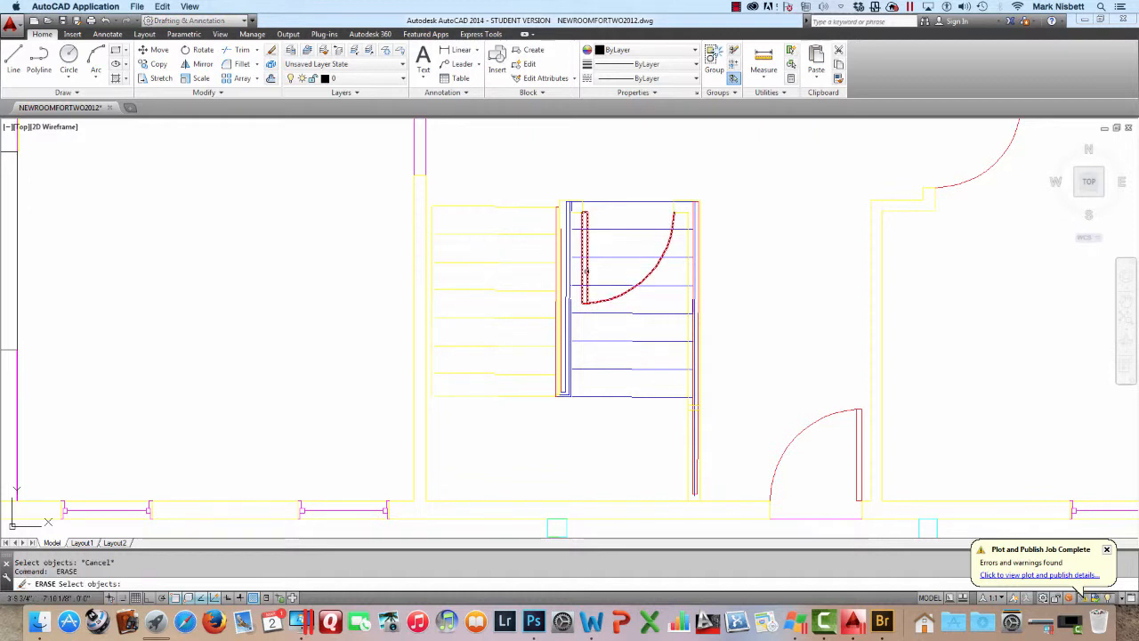
{"action": "left_click", "coordinate": [589, 267]}
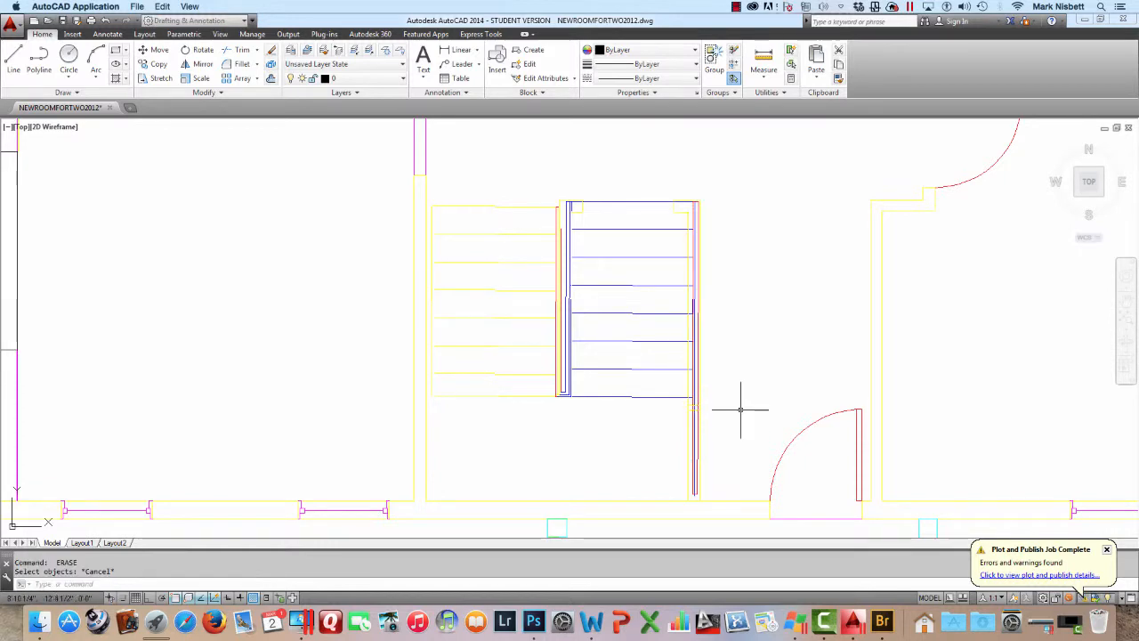
Look over the whole floor plan for leftover items and dismiss the plot and publish notification.
{"action": "scroll", "coordinate": [738, 369], "scroll_direction": "down", "scroll_amount": 5}
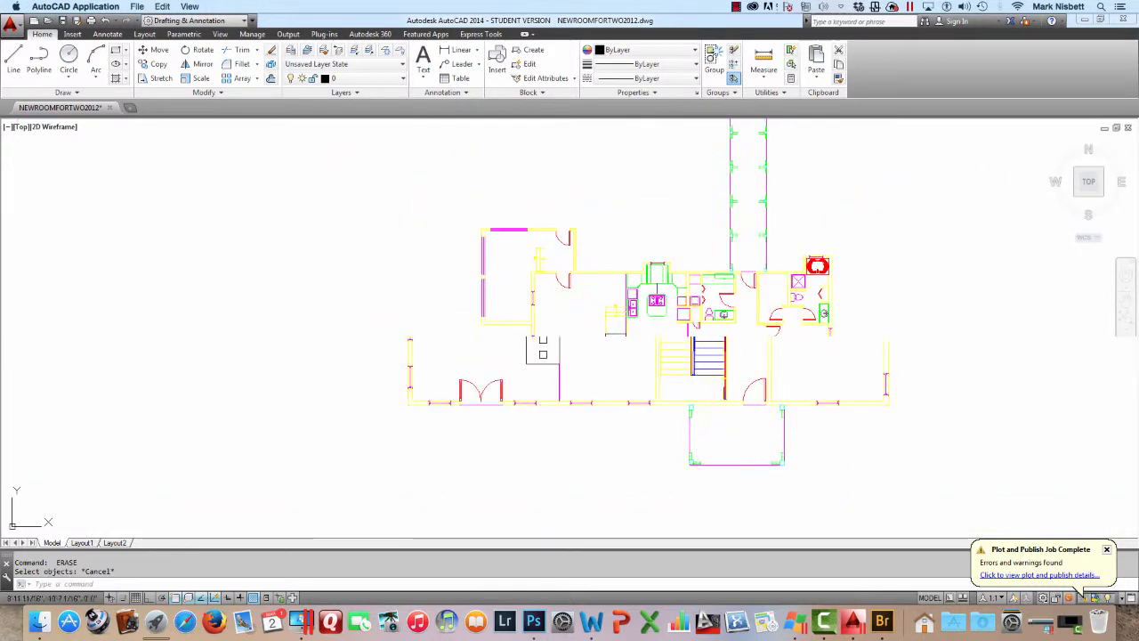
{"action": "scroll", "coordinate": [737, 369], "scroll_direction": "up", "scroll_amount": 5}
{"action": "scroll", "coordinate": [738, 368], "scroll_direction": "down", "scroll_amount": 6}
{"action": "scroll", "coordinate": [725, 357], "scroll_direction": "up", "scroll_amount": 5}
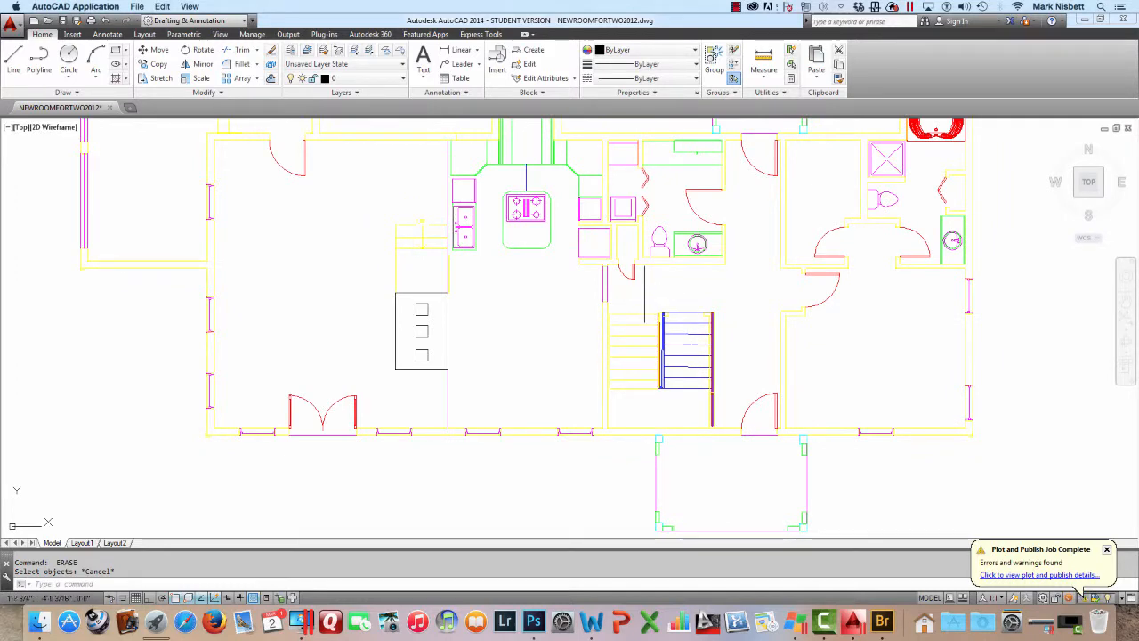
{"action": "scroll", "coordinate": [645, 312], "scroll_direction": "down", "scroll_amount": 6}
{"action": "scroll", "coordinate": [573, 287], "scroll_direction": "up", "scroll_amount": 3}
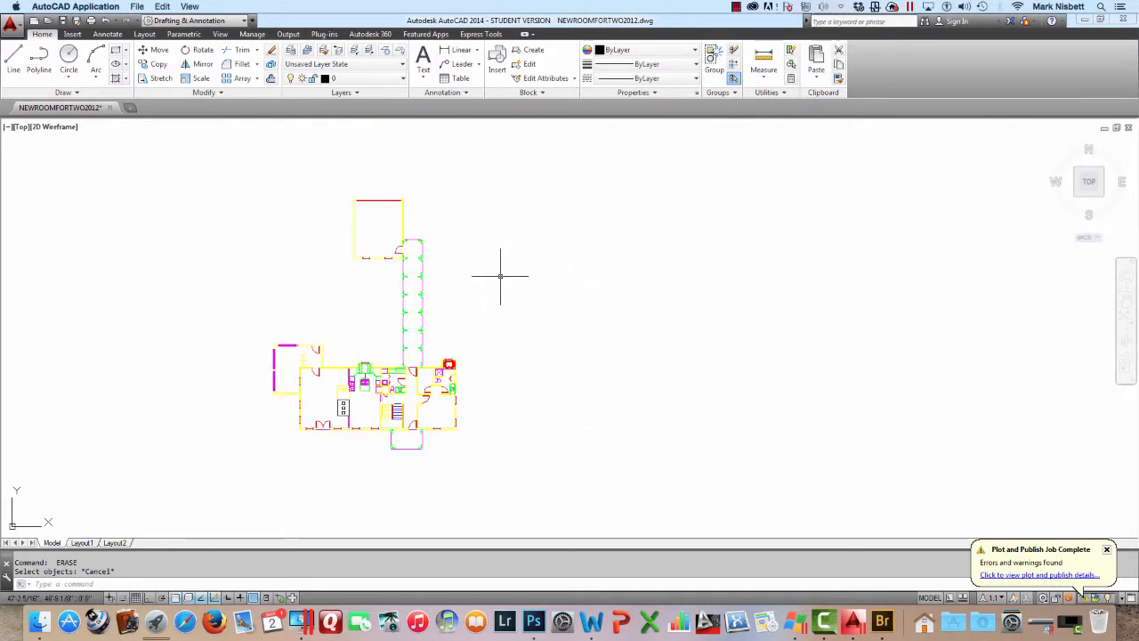
{"action": "left_click_drag", "start_coordinate": [549, 280], "coordinate": [792, 264]}
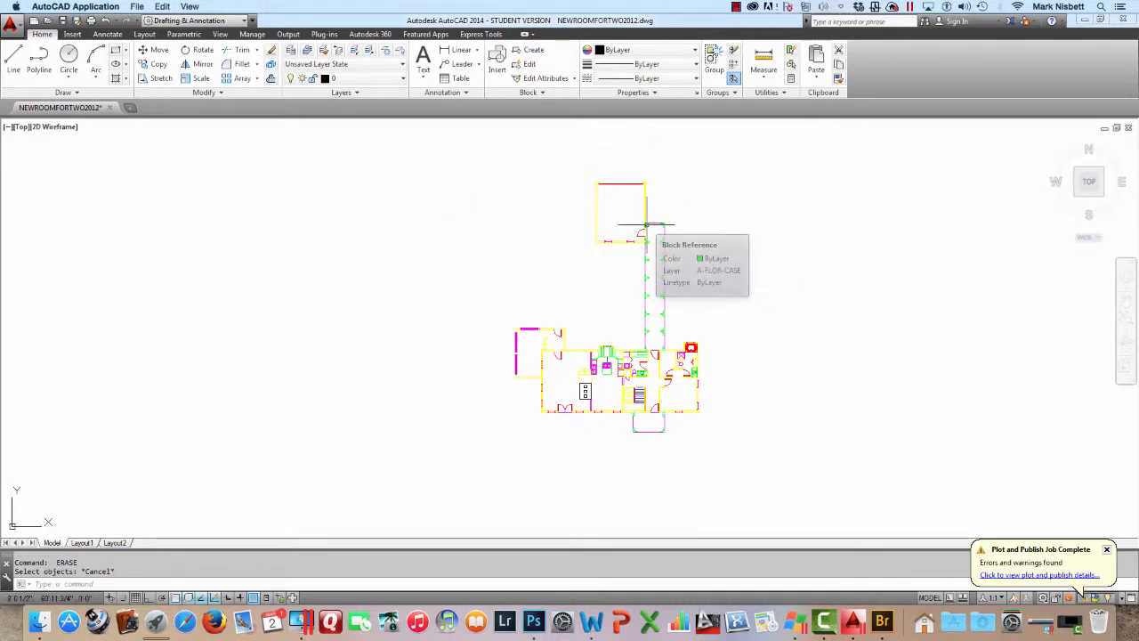
{"action": "left_click", "coordinate": [1107, 550]}
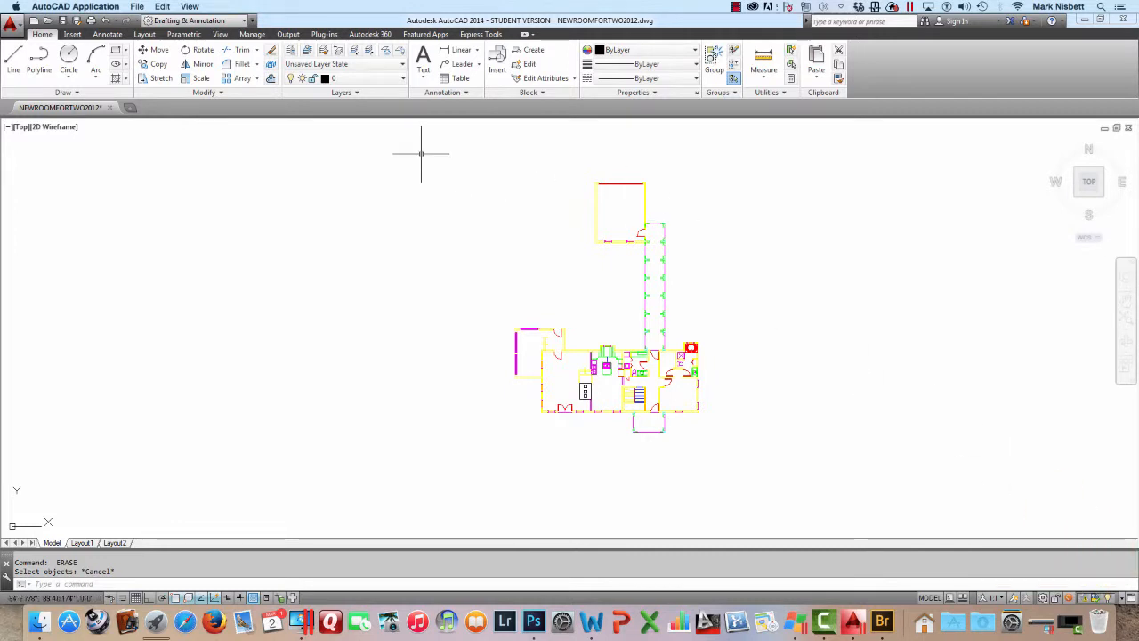
Set the colour of all layers, from 0 to the last one, to white in the layer properties.
{"action": "left_click", "coordinate": [289, 51]}
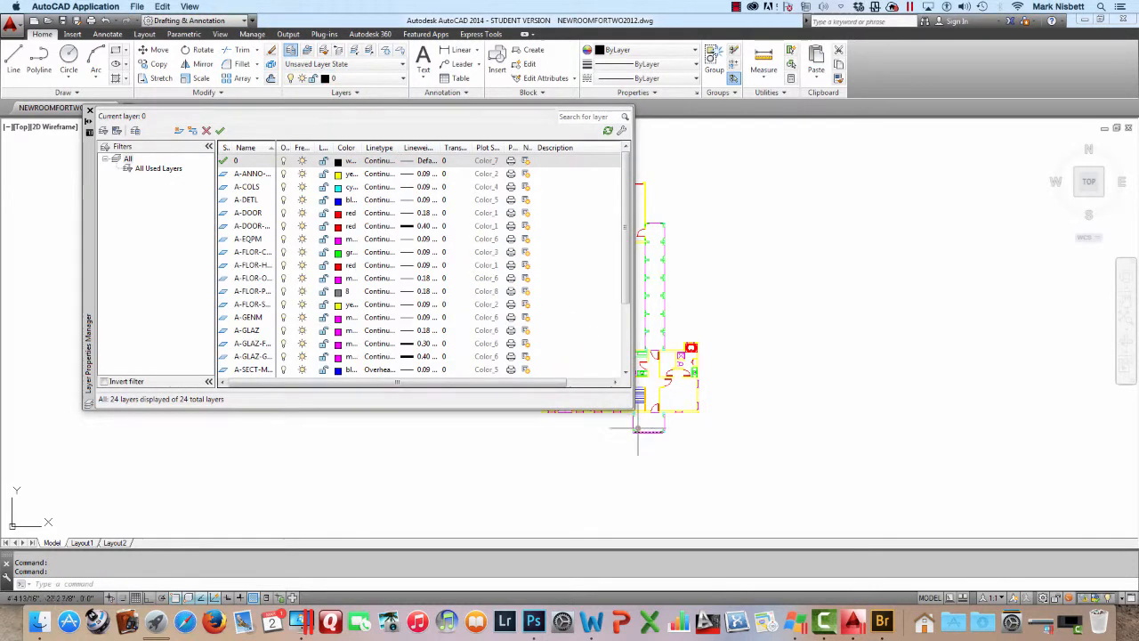
{"action": "left_click_drag", "start_coordinate": [630, 409], "coordinate": [790, 544]}
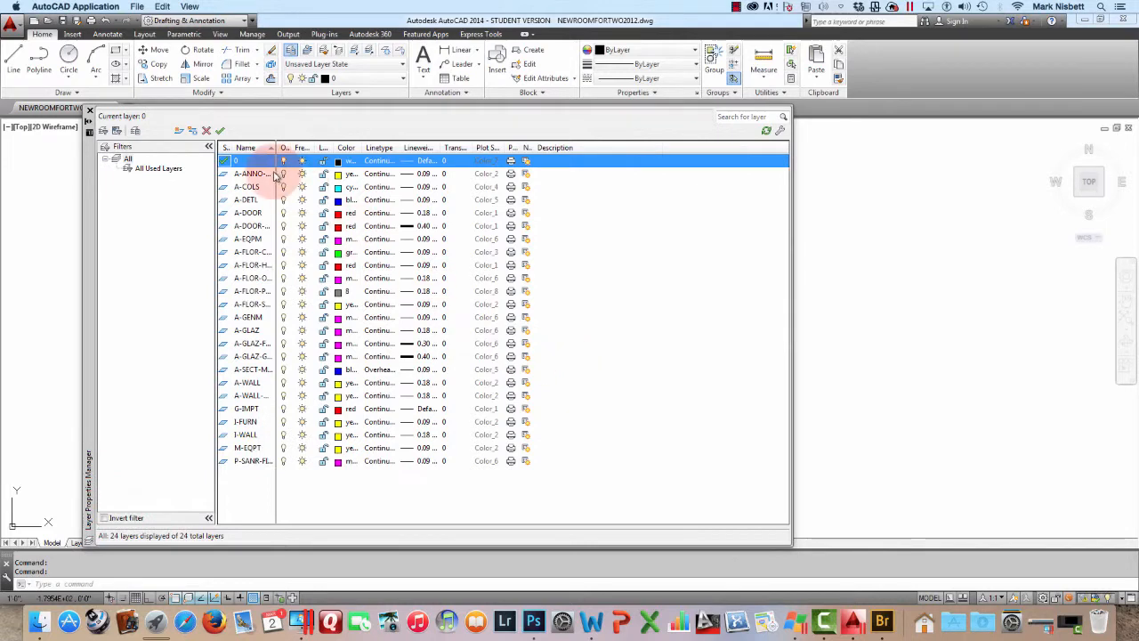
{"action": "left_click", "coordinate": [252, 462], "text": "shift"}
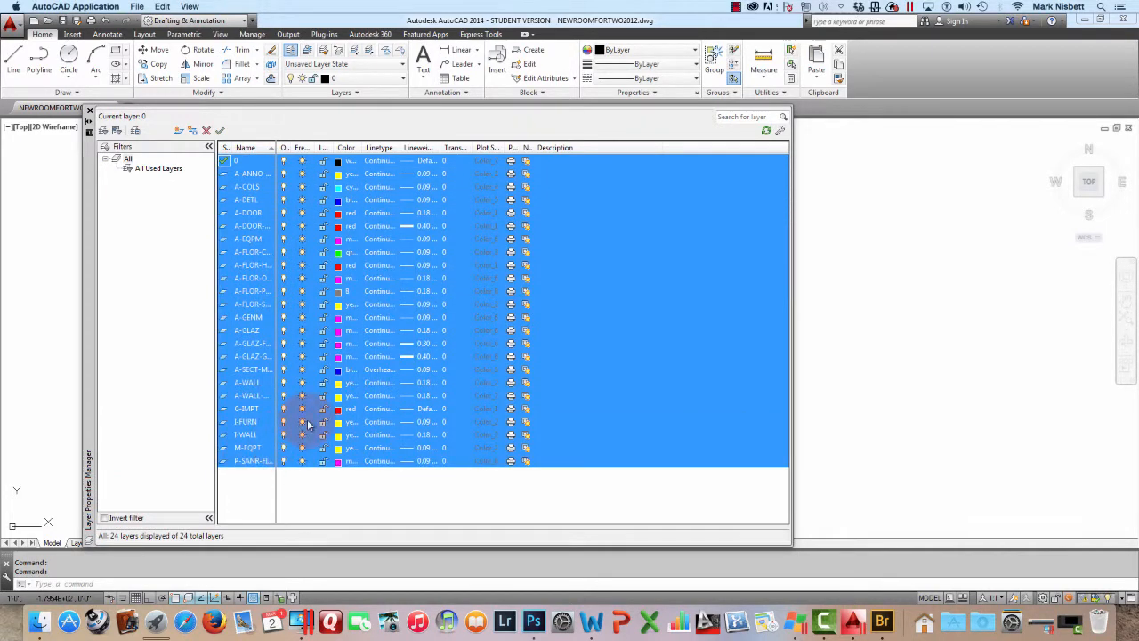
{"action": "left_click", "coordinate": [339, 463]}
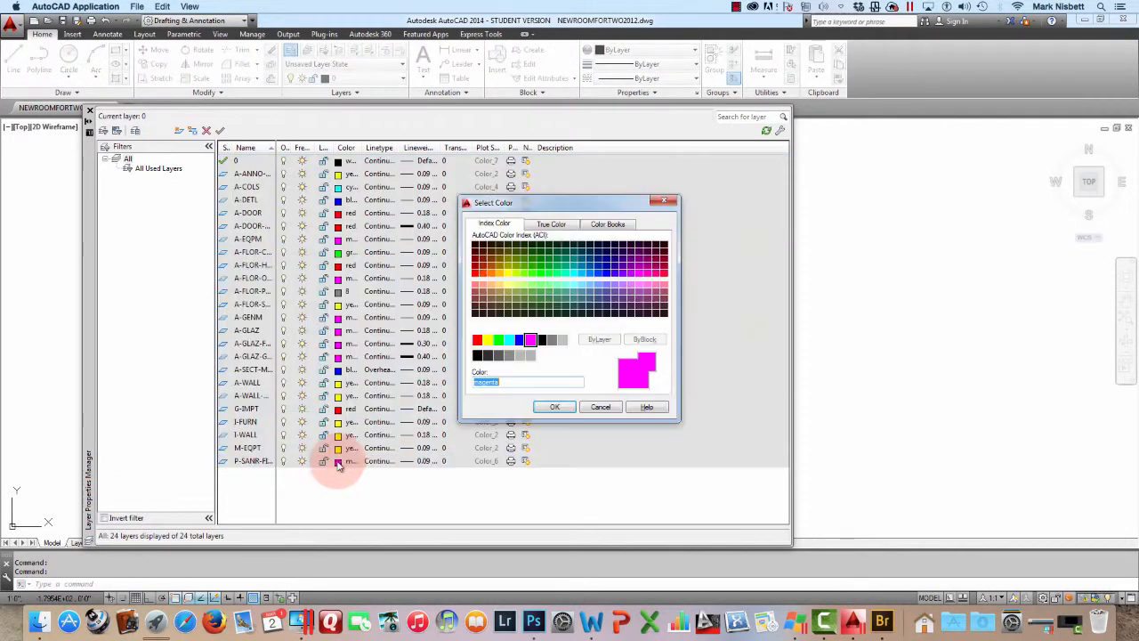
{"action": "left_click", "coordinate": [542, 340]}
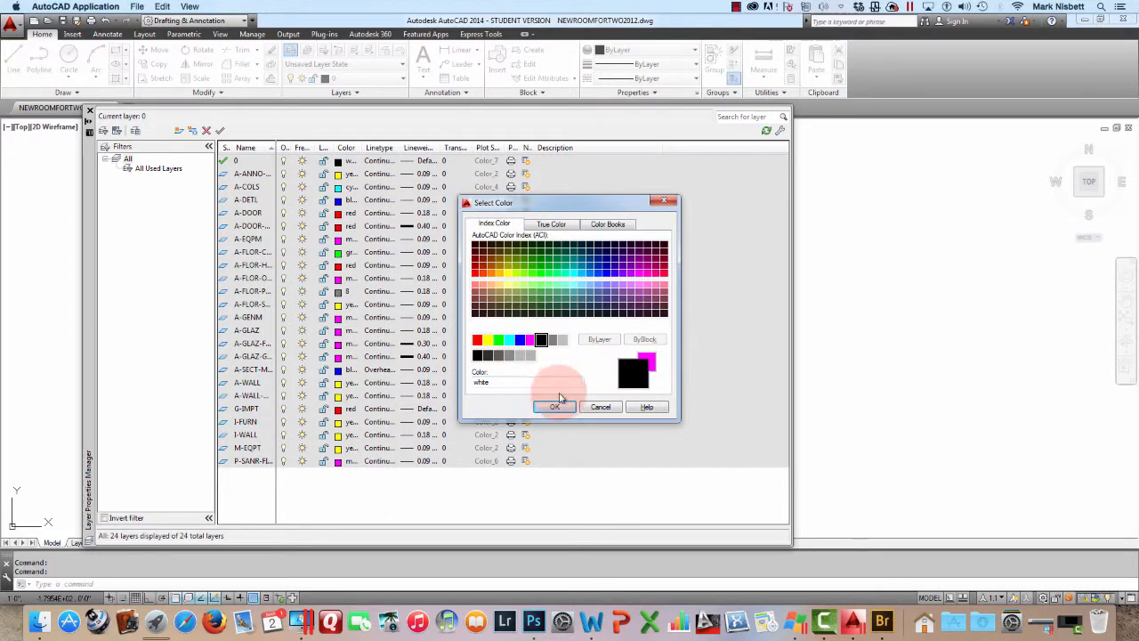
{"action": "left_click", "coordinate": [555, 406]}
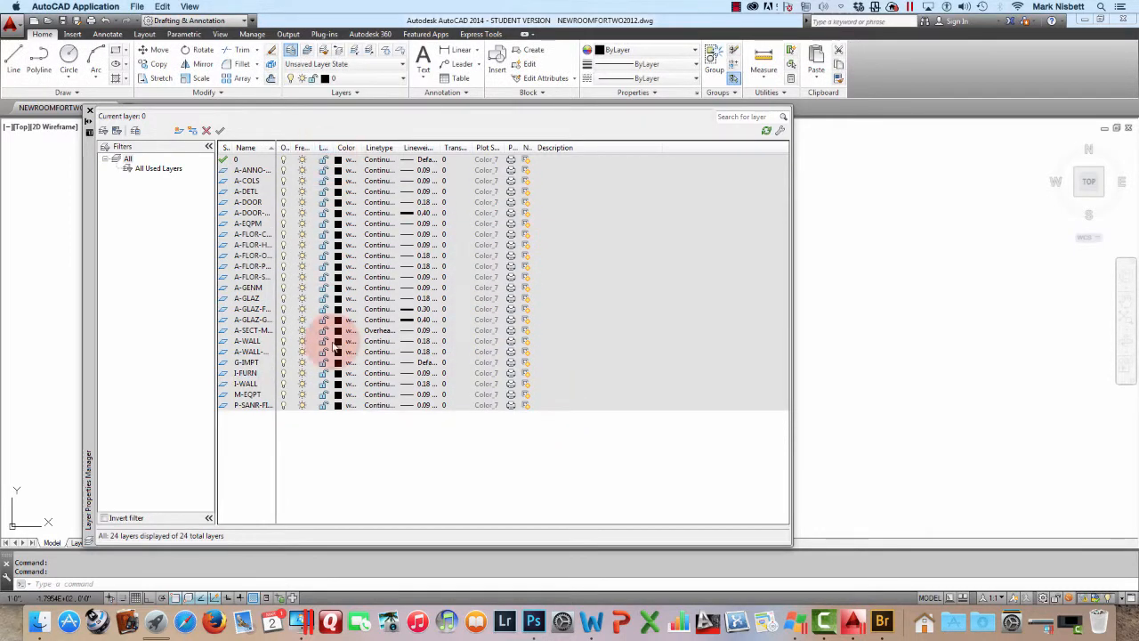
Set the lineweight of all layers to 0.00 mm and close the layer properties.
{"action": "left_click", "coordinate": [407, 159]}
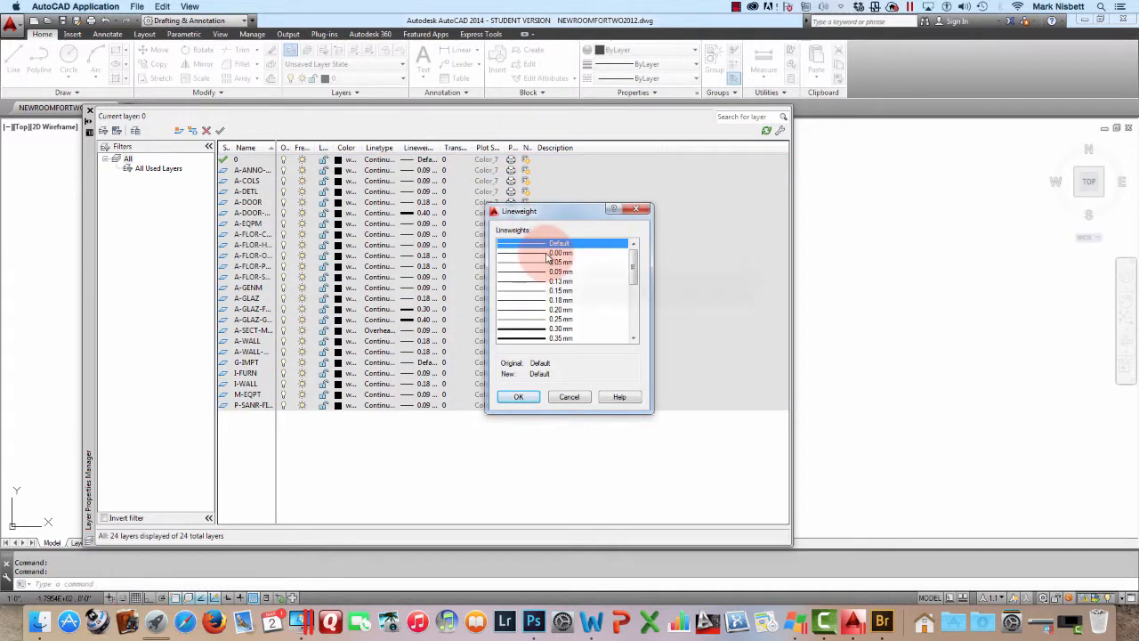
{"action": "left_click", "coordinate": [539, 254]}
{"action": "left_click", "coordinate": [522, 399]}
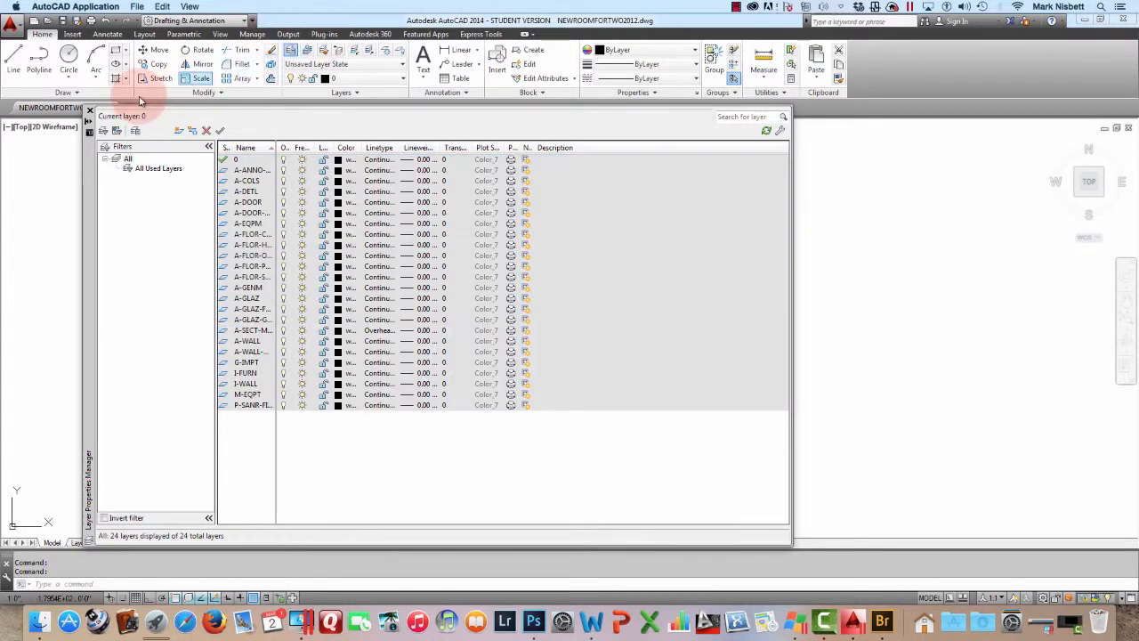
{"action": "left_click", "coordinate": [89, 110]}
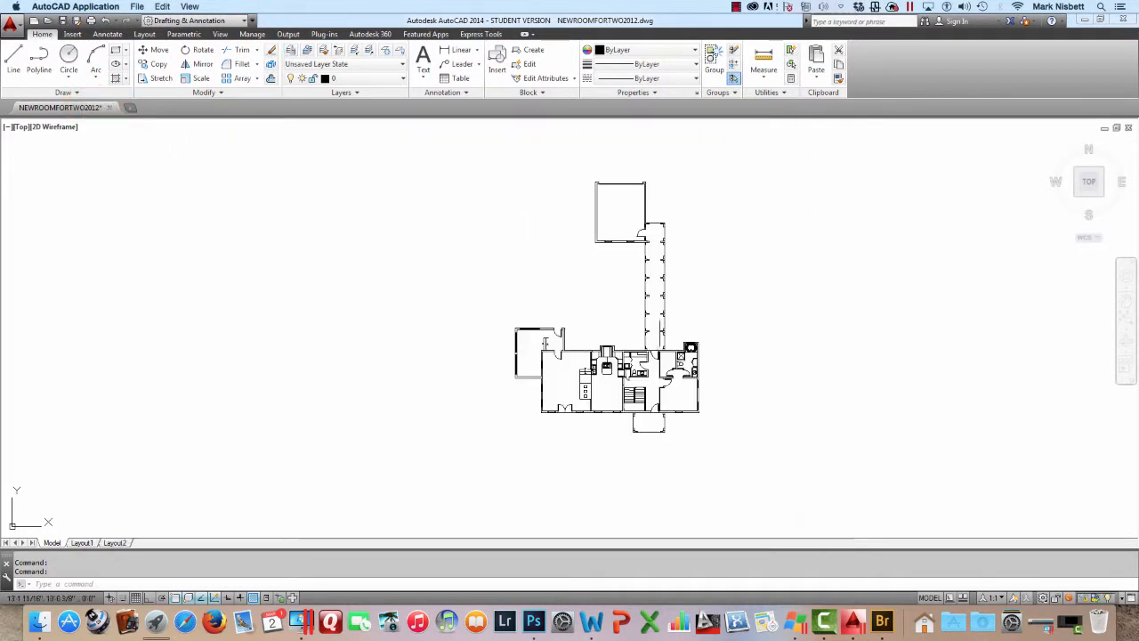
Erase the glazing panel in the wall opening between the kitchen area and the stair hall.
{"action": "scroll", "coordinate": [641, 394], "scroll_direction": "up", "scroll_amount": 5}
{"action": "scroll", "coordinate": [640, 394], "scroll_direction": "up", "scroll_amount": 3}
{"action": "scroll", "coordinate": [641, 394], "scroll_direction": "down", "scroll_amount": 4}
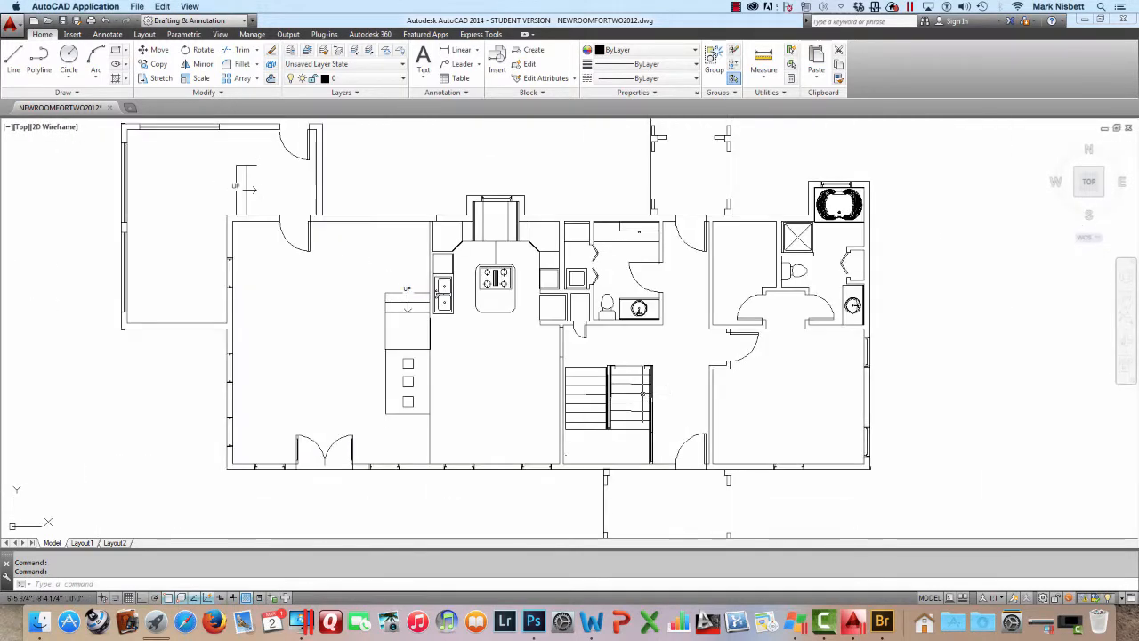
{"action": "scroll", "coordinate": [640, 394], "scroll_direction": "up", "scroll_amount": 6}
{"action": "scroll", "coordinate": [571, 309], "scroll_direction": "down", "scroll_amount": 5}
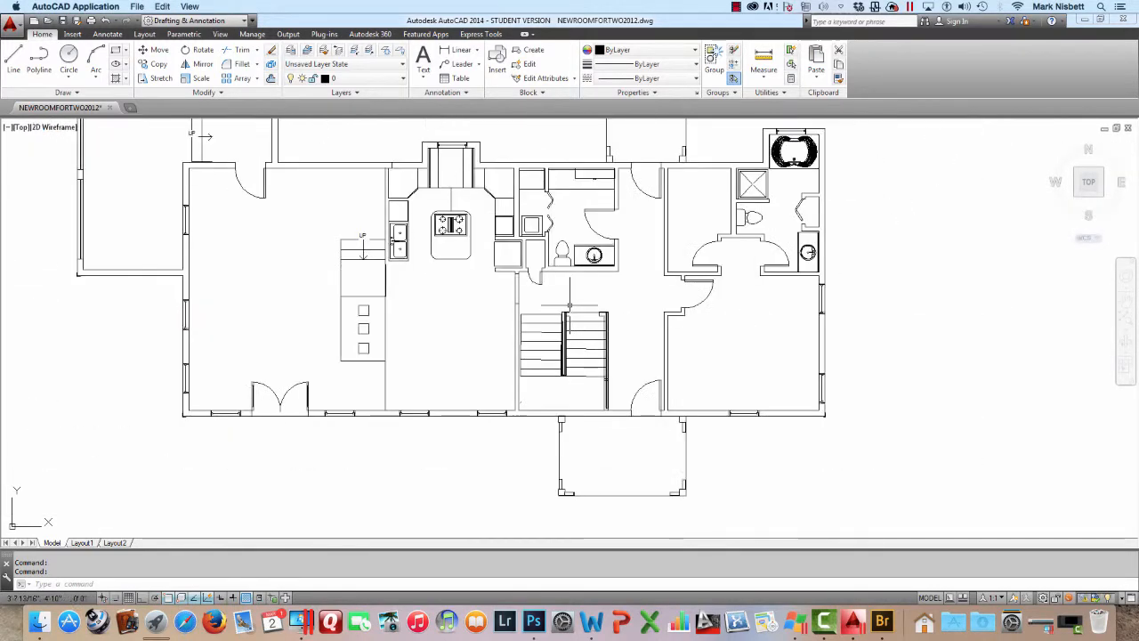
{"action": "scroll", "coordinate": [529, 298], "scroll_direction": "up", "scroll_amount": 5}
{"action": "type", "text": "e"}
{"action": "key", "text": "Return"}
{"action": "left_click", "coordinate": [516, 278]}
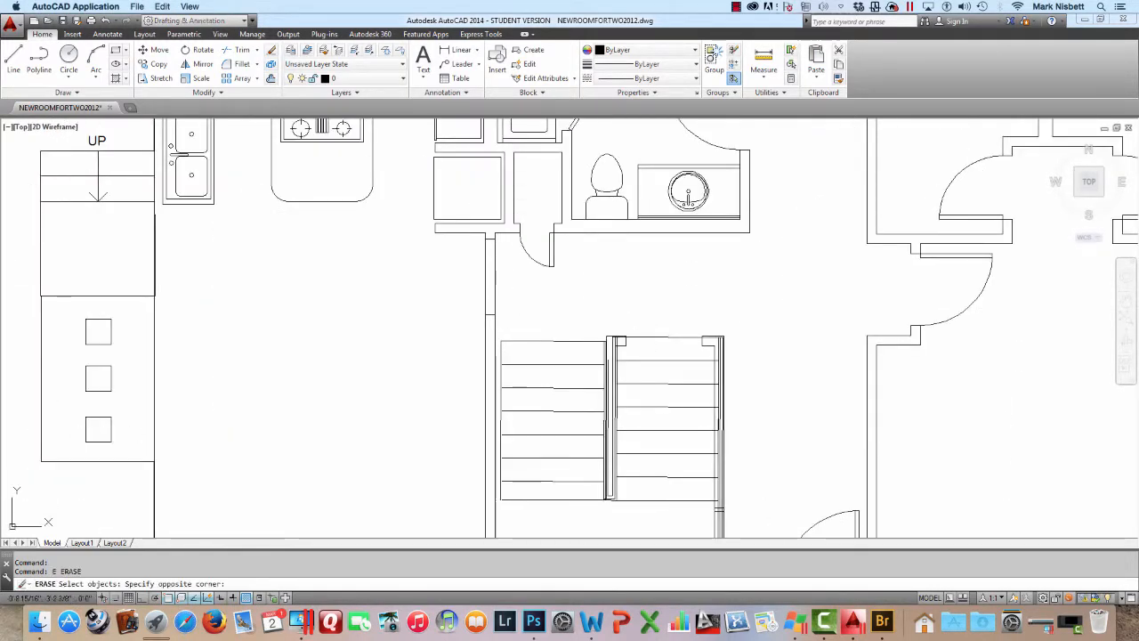
{"action": "left_click", "coordinate": [462, 287]}
{"action": "key", "text": "Return"}
{"action": "scroll", "coordinate": [480, 279], "scroll_direction": "down", "scroll_amount": 3}
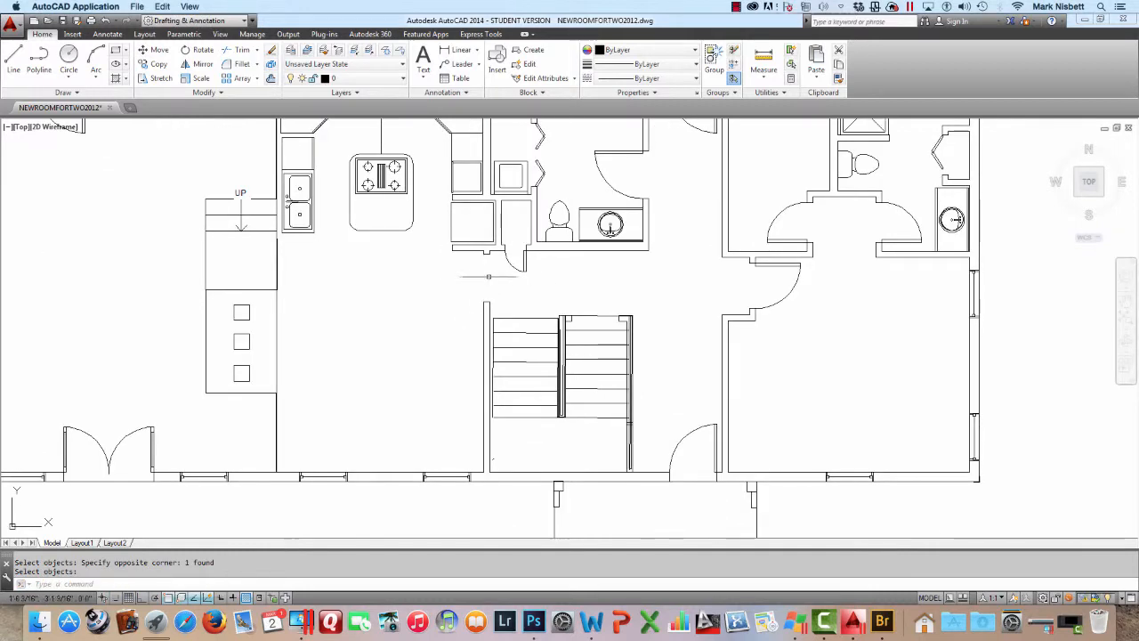
Erase the small cabinet outline and the long shelf outline along the upper wall of the central bathroom.
{"action": "left_click_drag", "start_coordinate": [595, 301], "coordinate": [540, 408]}
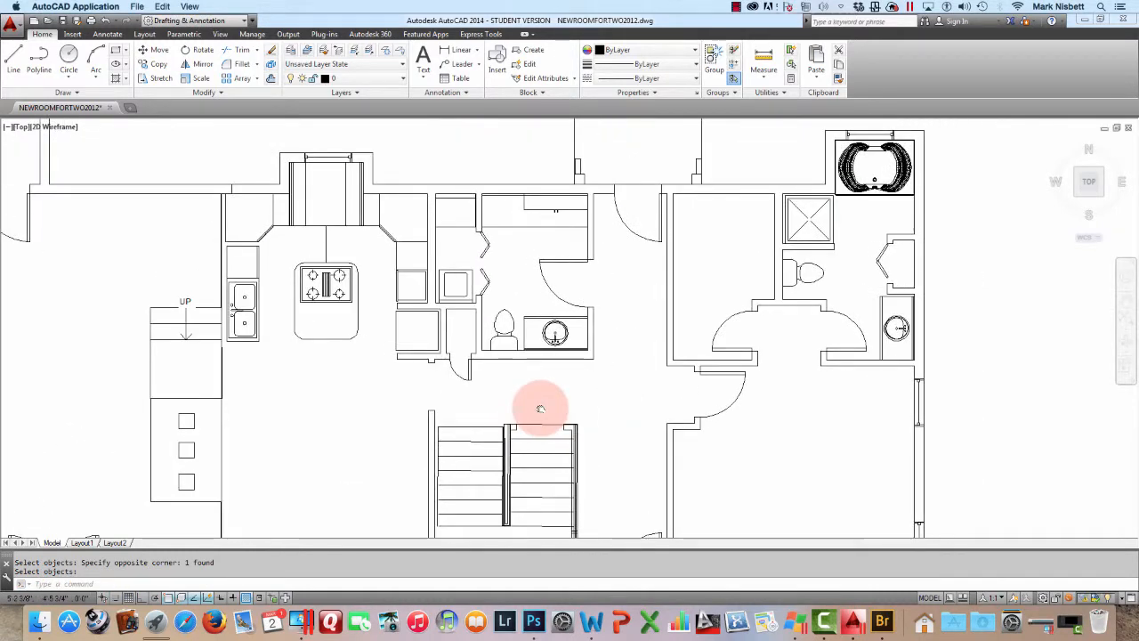
{"action": "key", "text": "Return"}
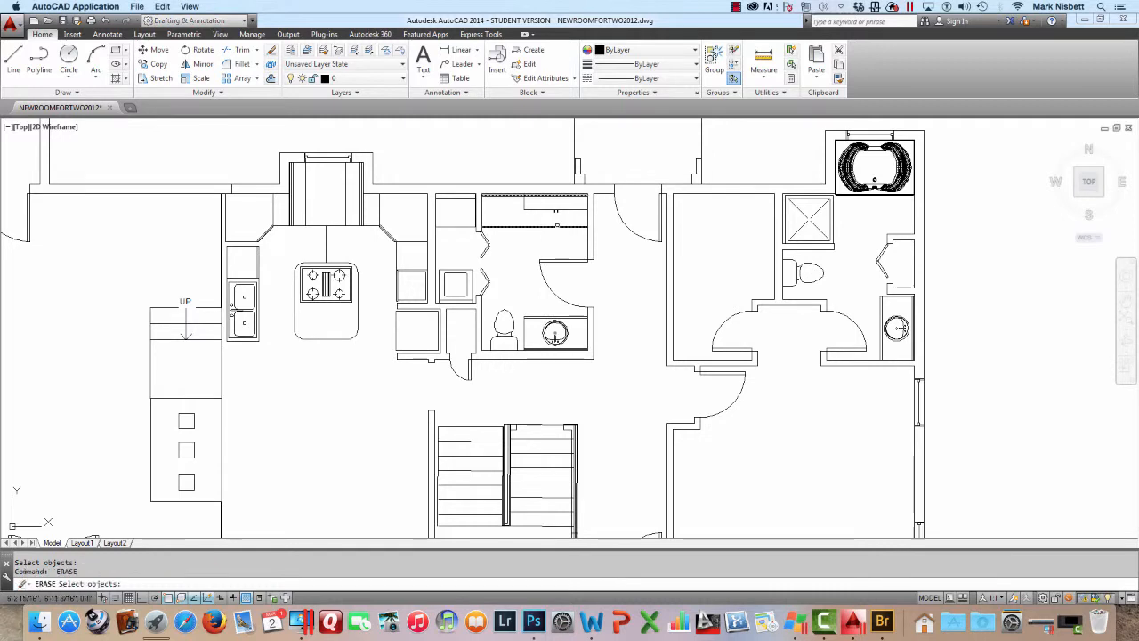
{"action": "left_click", "coordinate": [555, 209]}
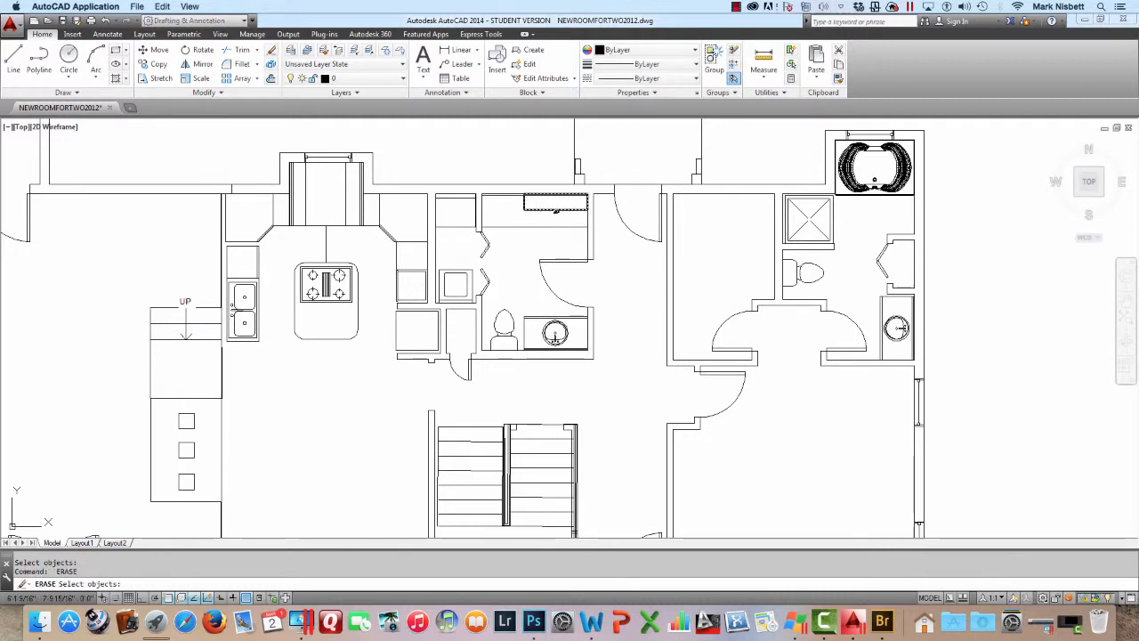
{"action": "key", "text": "Return"}
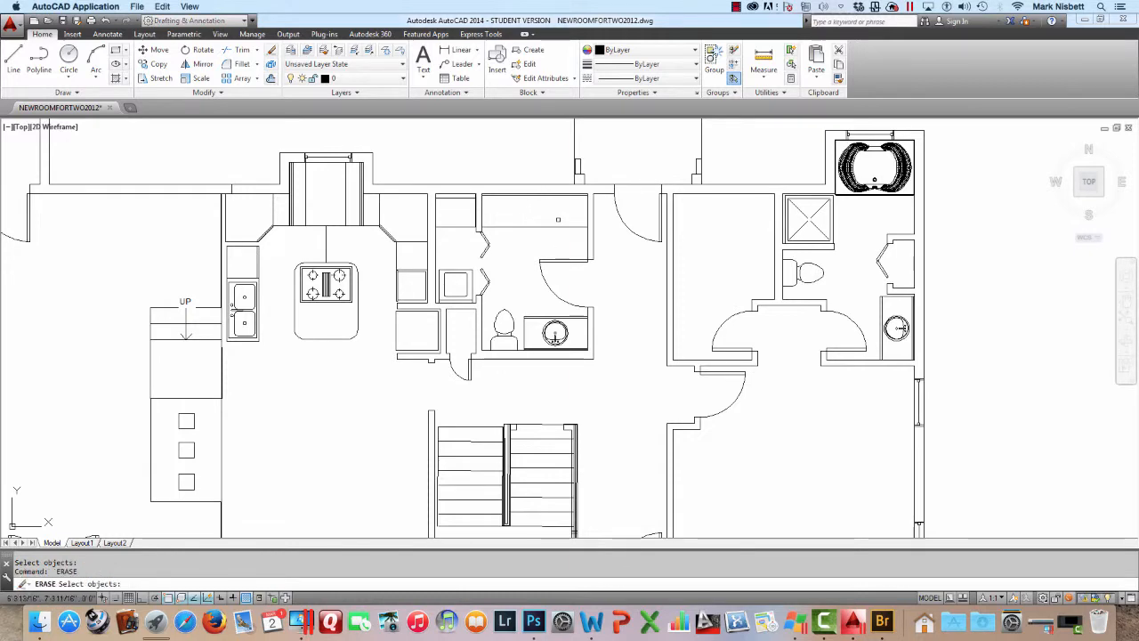
{"action": "left_click", "coordinate": [545, 227]}
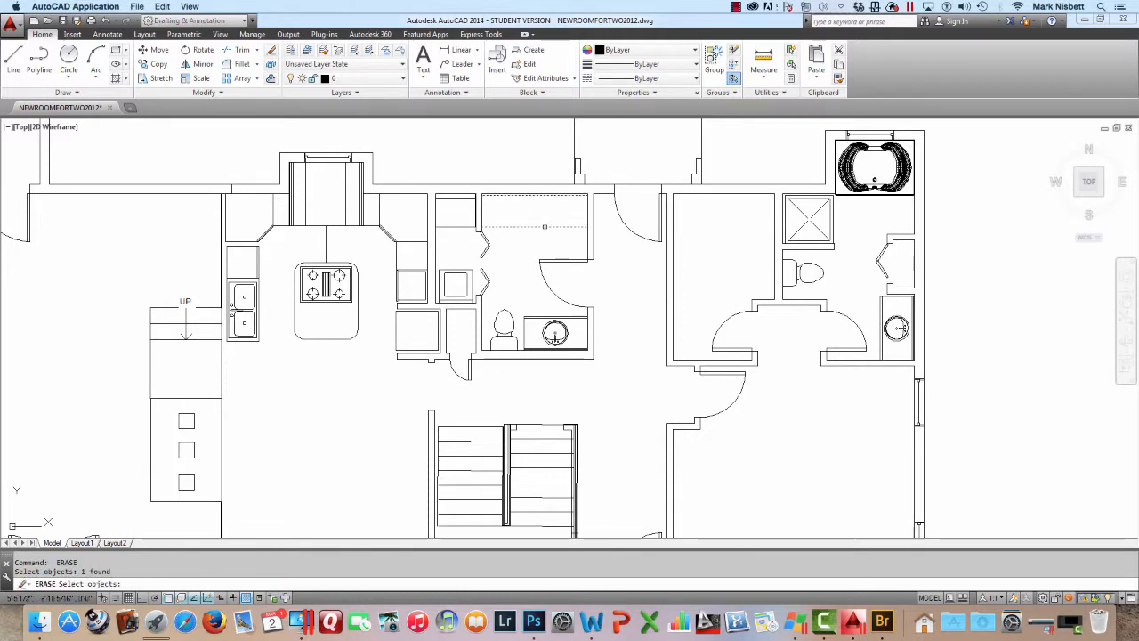
{"action": "key", "text": "Return"}
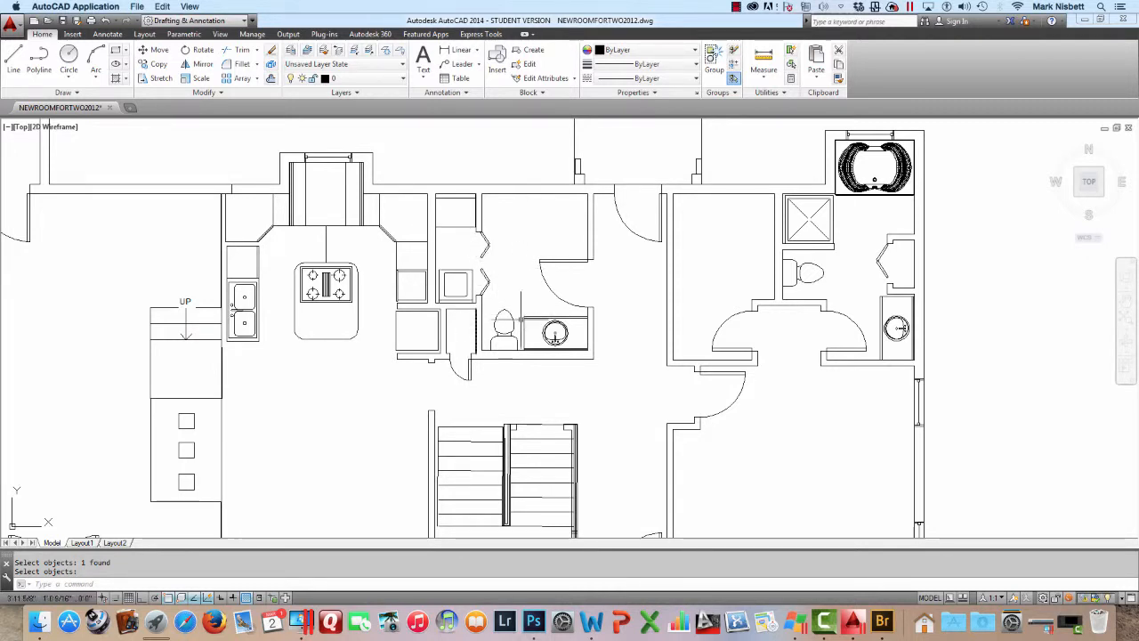
Erase the short vertical line between the kitchen counter and the cooktop island.
{"action": "left_click_drag", "start_coordinate": [367, 256], "coordinate": [543, 271]}
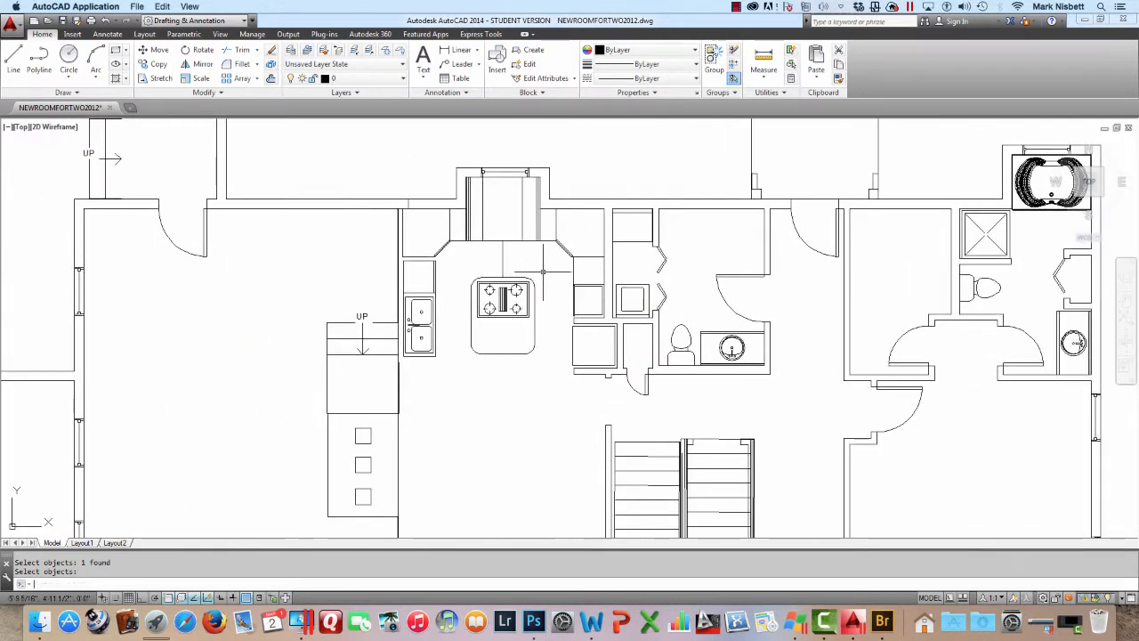
{"action": "left_click", "coordinate": [495, 233]}
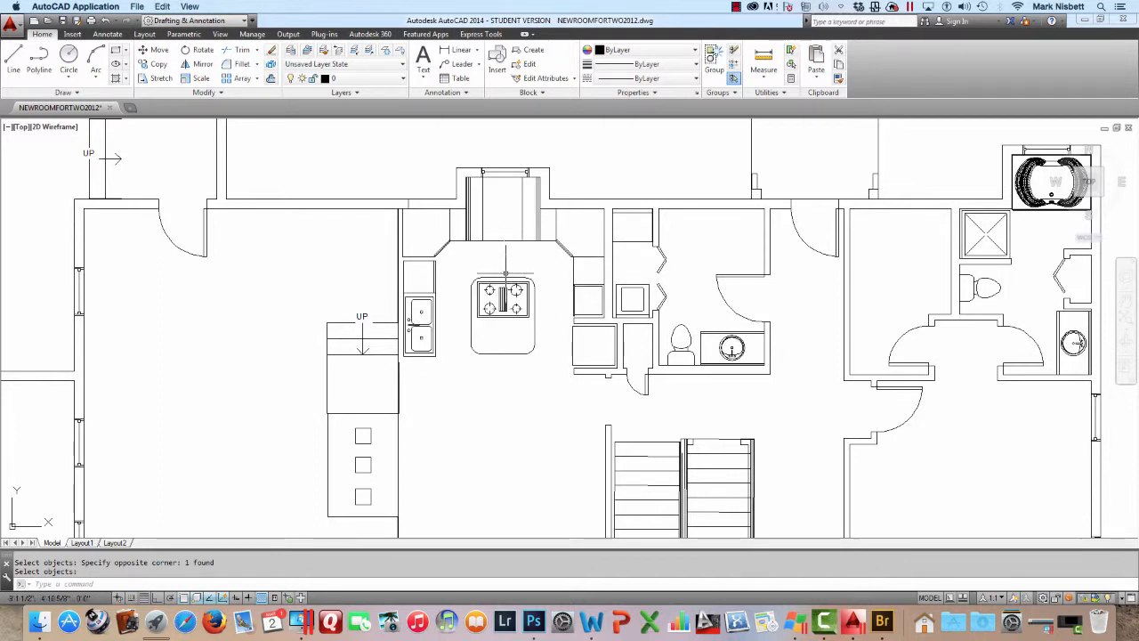
Erase the UP label, the direction line and the arrowhead from the short steps beside the kitchen, keeping the step edge.
{"action": "left_click_drag", "start_coordinate": [421, 387], "coordinate": [616, 328]}
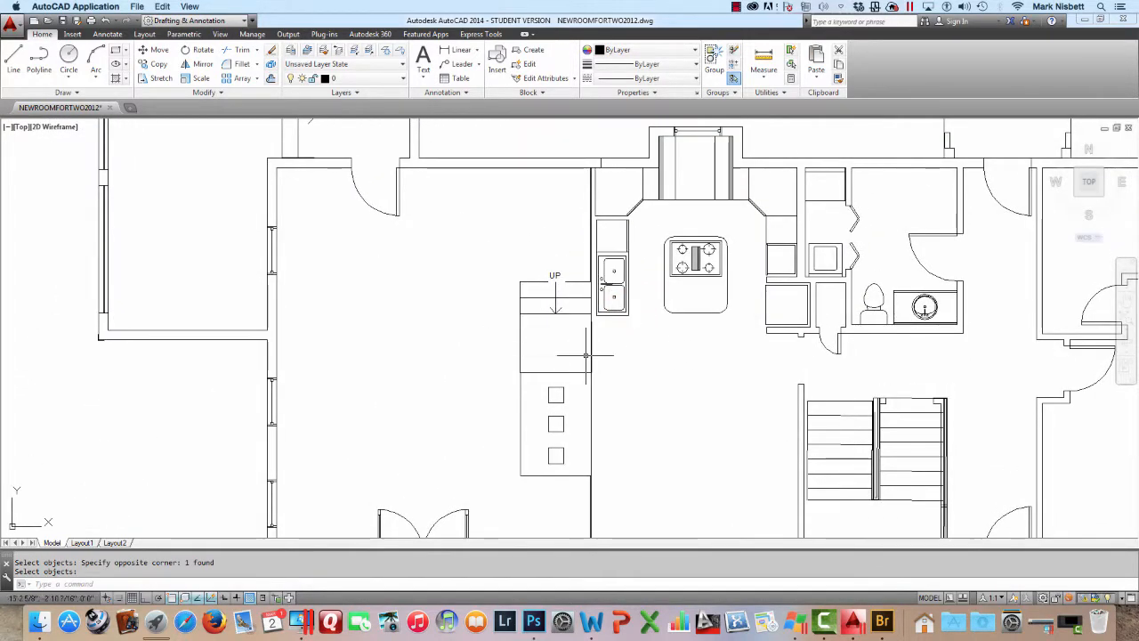
{"action": "type", "text": "e"}
{"action": "key", "text": "Return"}
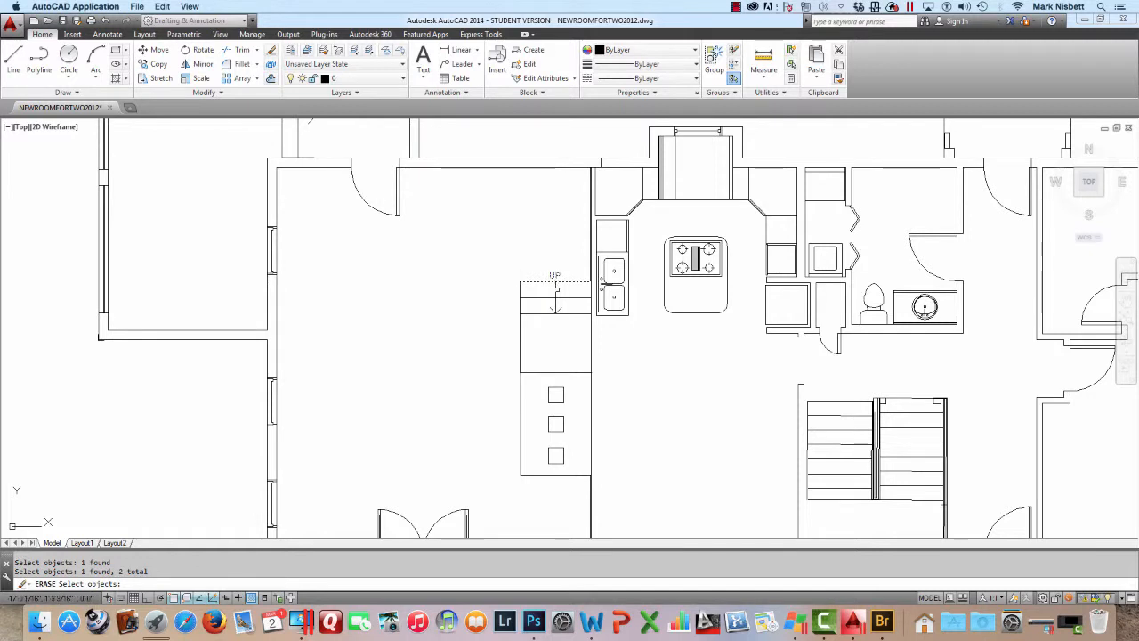
{"action": "left_click", "coordinate": [556, 291]}
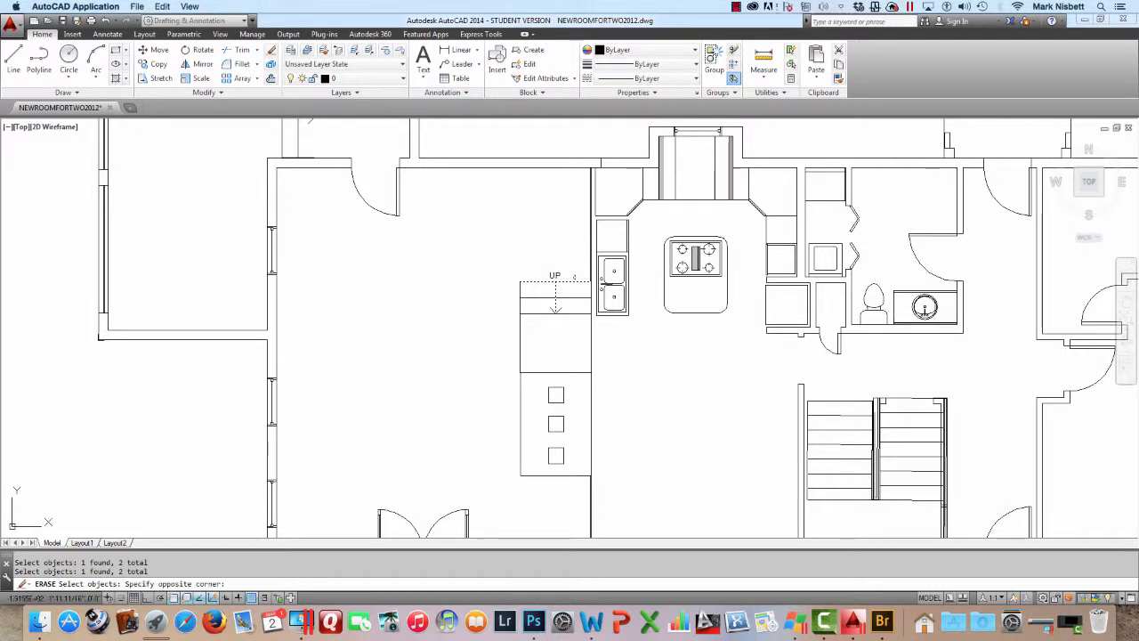
{"action": "left_click", "coordinate": [568, 283], "text": "shift"}
{"action": "key", "text": "Return"}
{"action": "key", "text": "Return"}
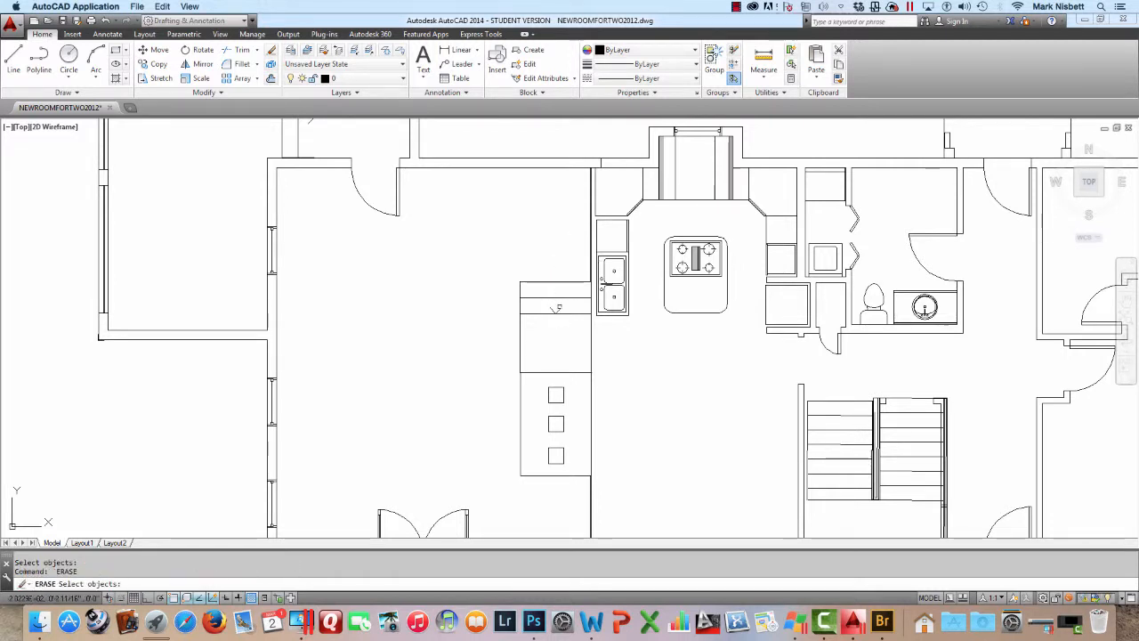
{"action": "key", "text": "Return"}
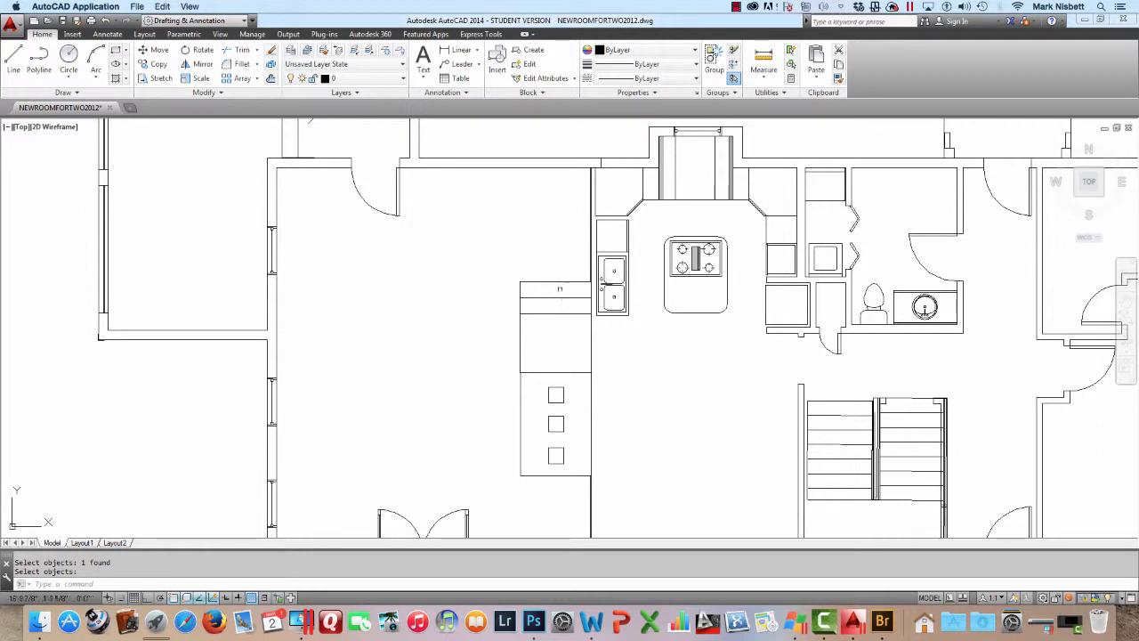
{"action": "left_click_drag", "start_coordinate": [470, 305], "coordinate": [337, 241]}
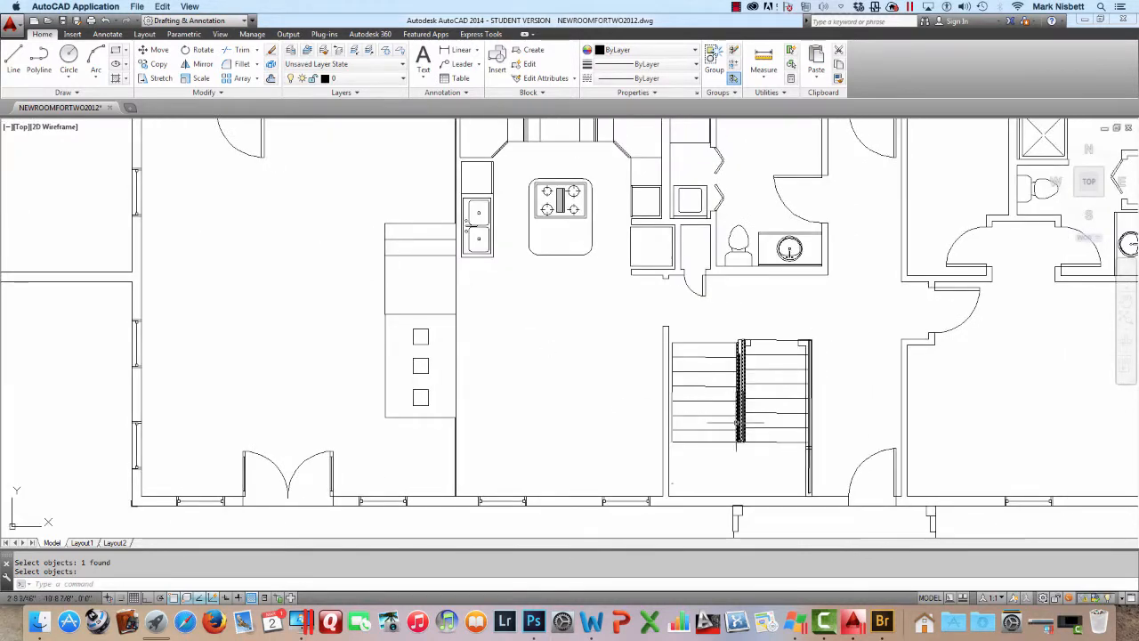
Erase the tread lines of both stair flights, keeping the side walls and handrail lines.
{"action": "scroll", "coordinate": [737, 421], "scroll_direction": "up", "scroll_amount": 5}
{"action": "scroll", "coordinate": [737, 421], "scroll_direction": "down", "scroll_amount": 5}
{"action": "scroll", "coordinate": [647, 421], "scroll_direction": "up", "scroll_amount": 3}
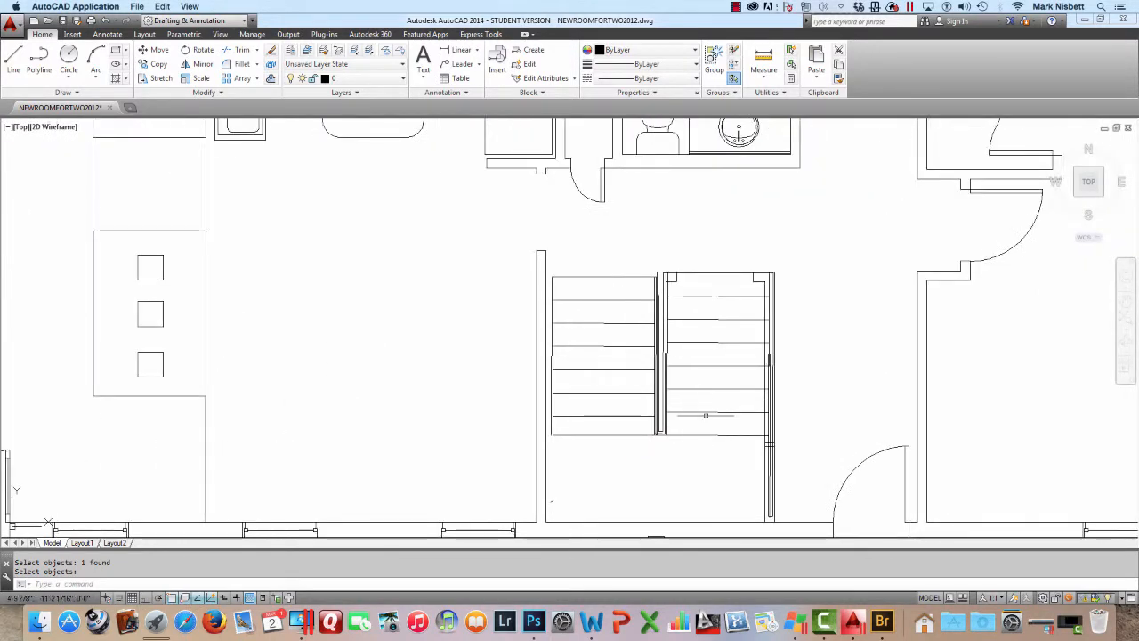
{"action": "type", "text": "e"}
{"action": "key", "text": "Return"}
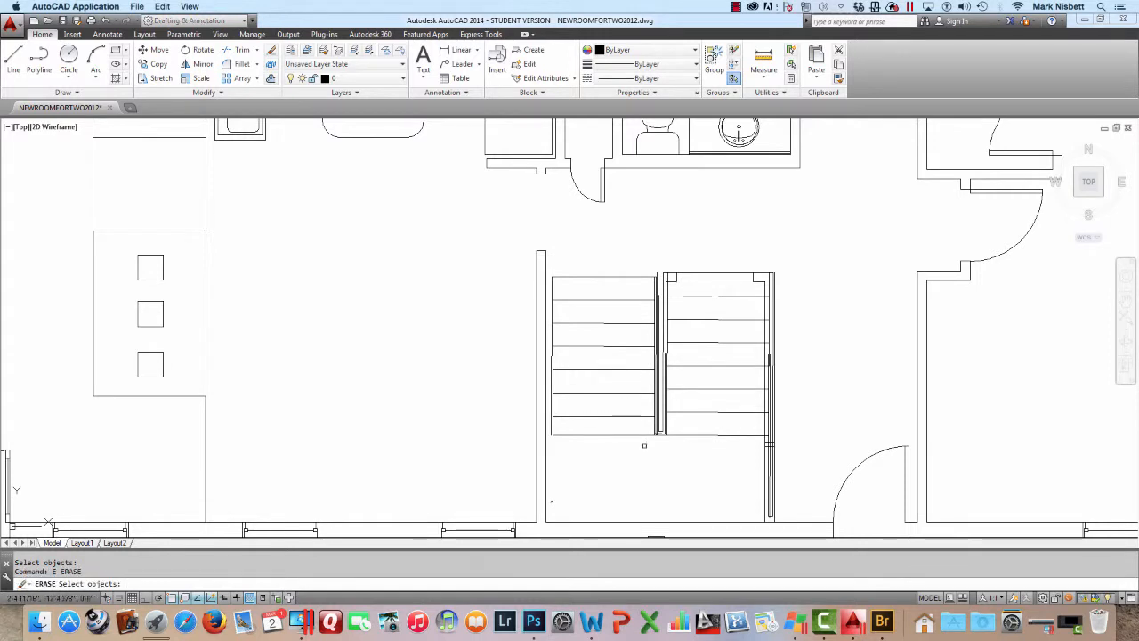
{"action": "left_click", "coordinate": [644, 445]}
{"action": "left_click", "coordinate": [560, 277]}
{"action": "key", "text": "Return"}
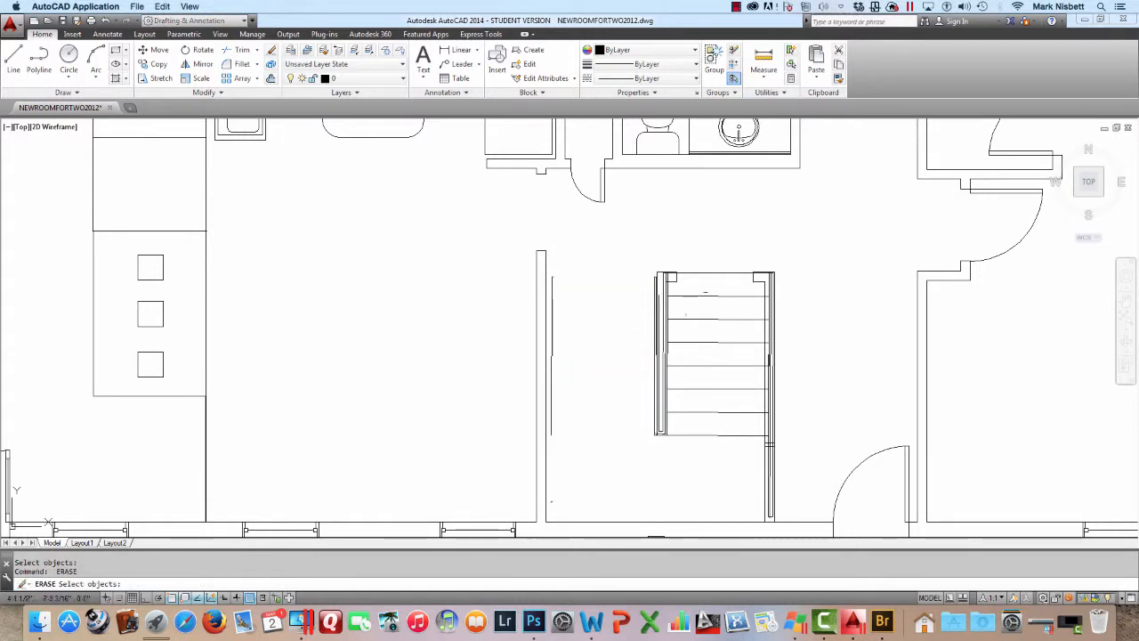
{"action": "left_click", "coordinate": [744, 445]}
{"action": "left_click", "coordinate": [694, 258]}
{"action": "key", "text": "Return"}
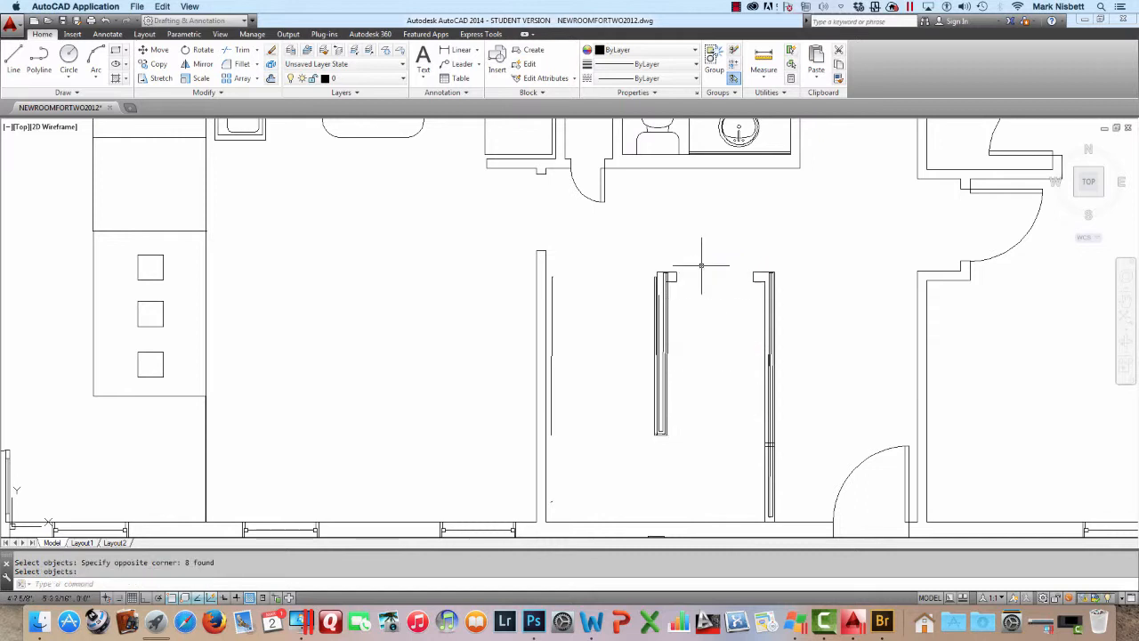
Erase the railing and doubled lines along the stair wall on the front door side.
{"action": "key", "text": "Return"}
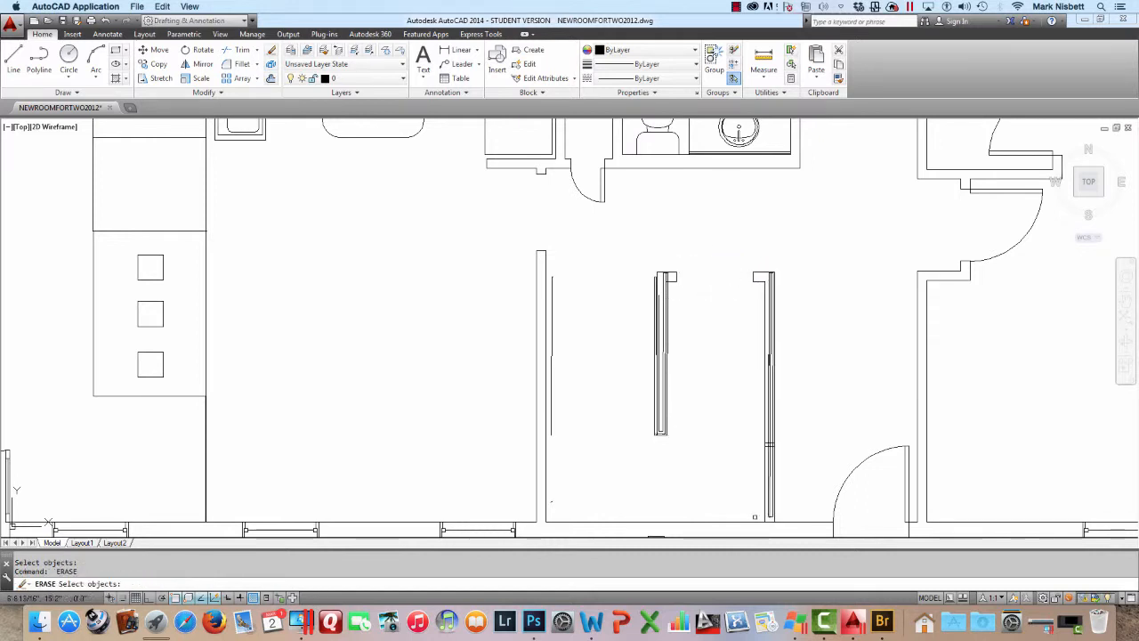
{"action": "left_click", "coordinate": [753, 520]}
{"action": "left_click", "coordinate": [801, 288]}
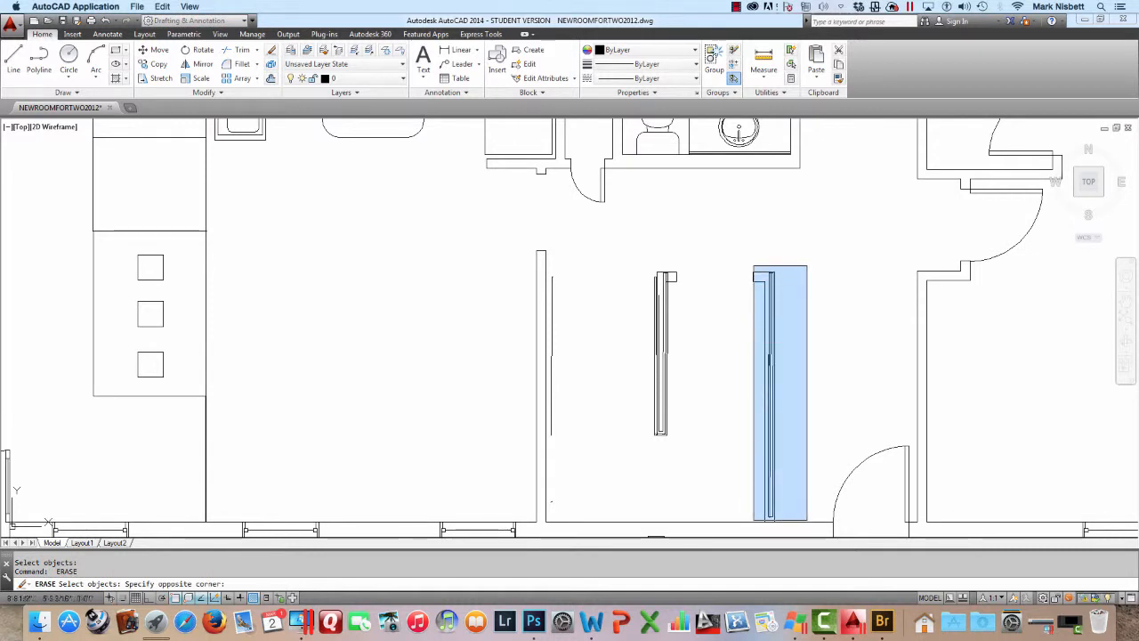
{"action": "left_click", "coordinate": [807, 265]}
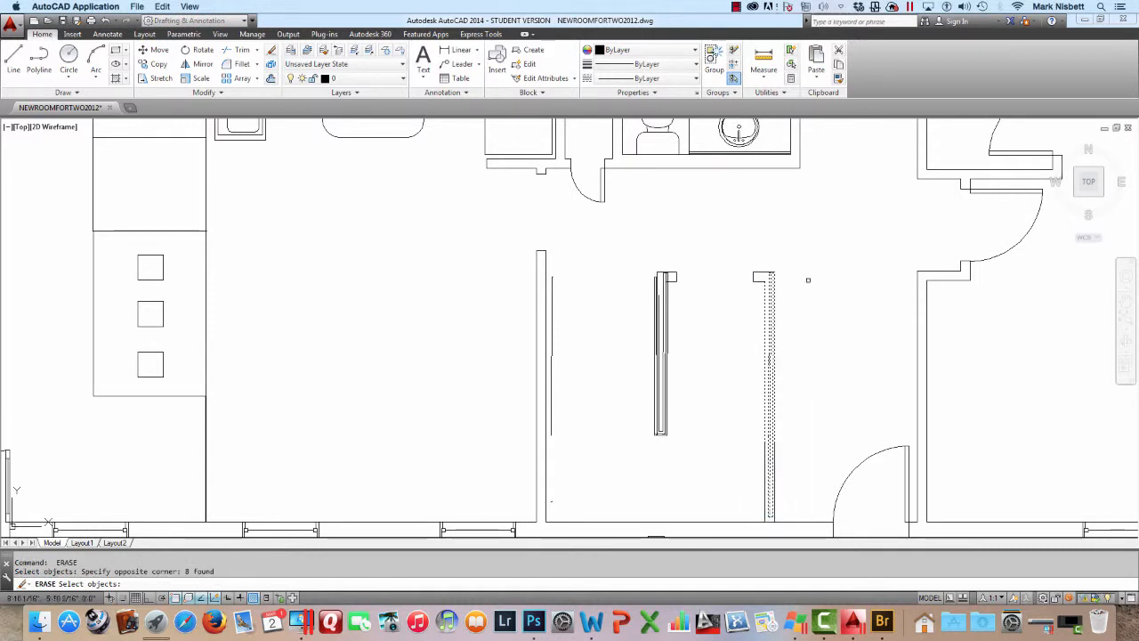
{"action": "key", "text": "Return"}
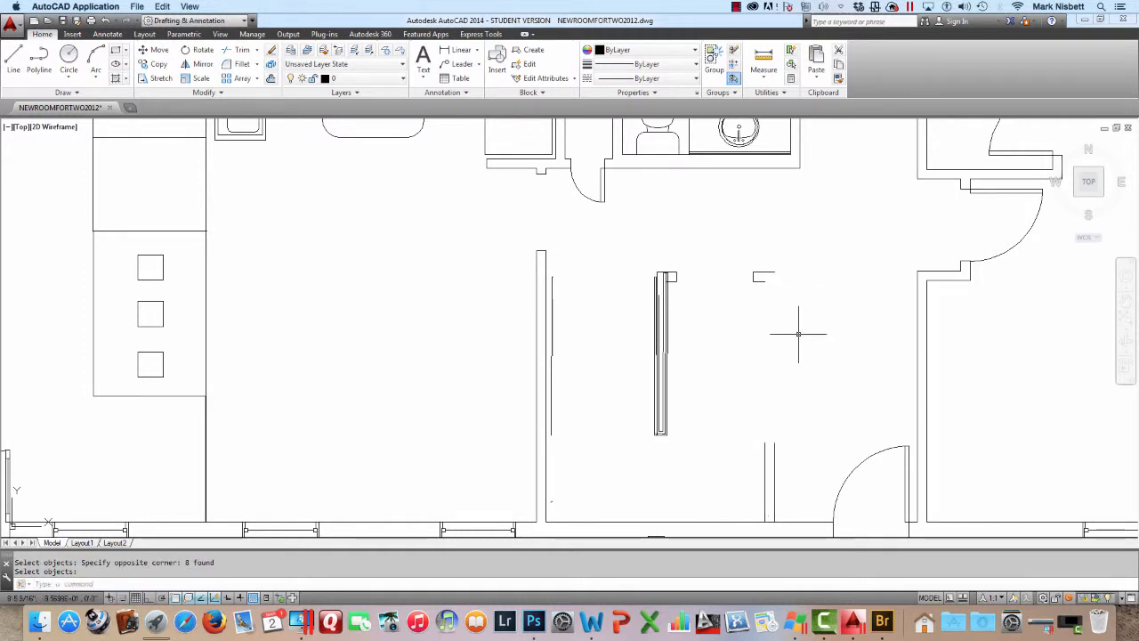
Fillet both face lines of the door-side stair wall to the short return at its upper end.
{"action": "key", "text": "Return"}
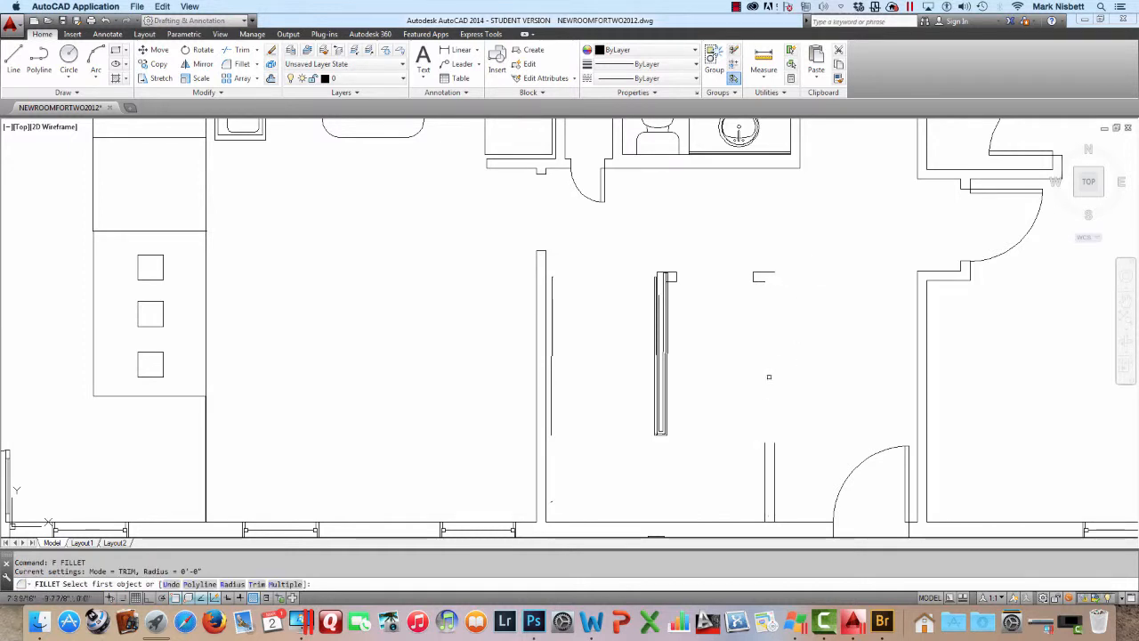
{"action": "left_click", "coordinate": [766, 463]}
{"action": "left_click", "coordinate": [763, 280]}
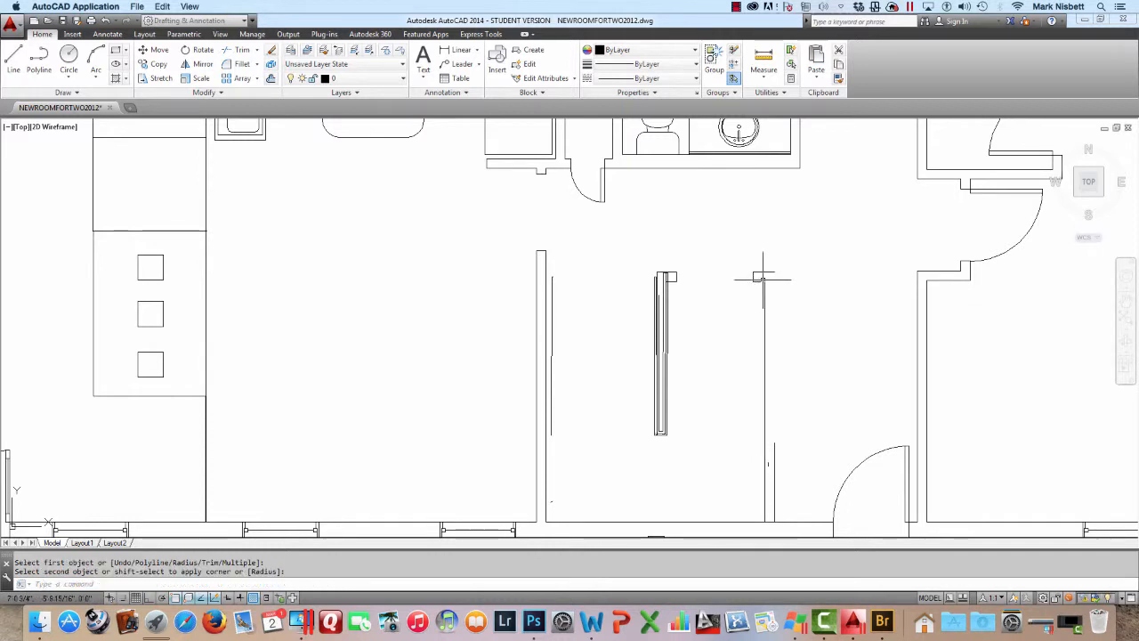
{"action": "key", "text": "Return"}
{"action": "left_click", "coordinate": [763, 272]}
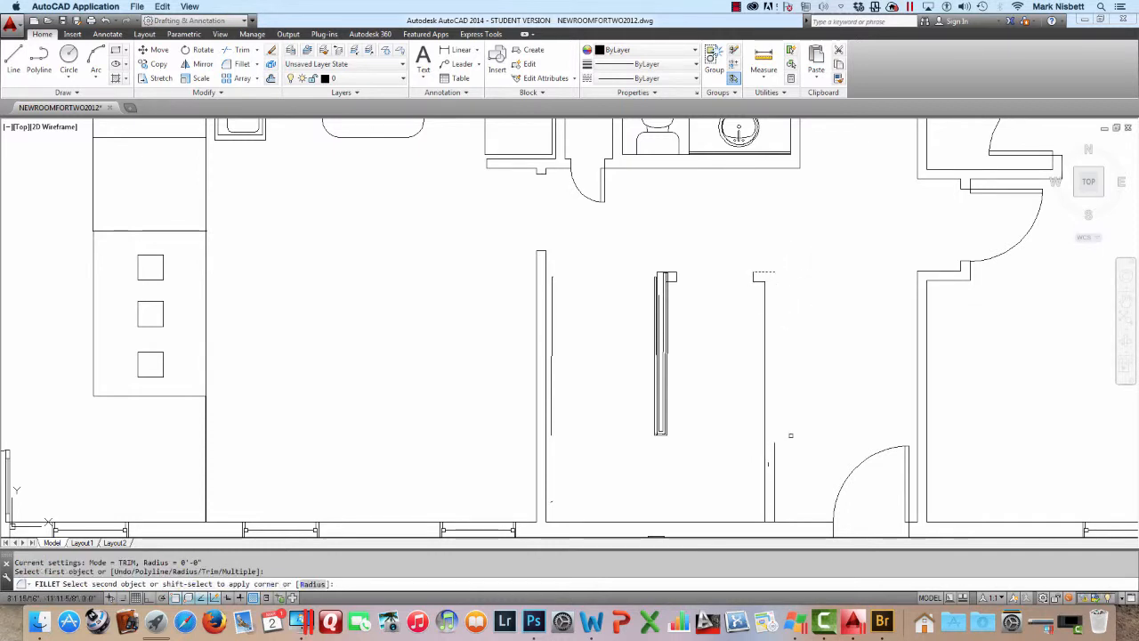
{"action": "left_click", "coordinate": [775, 449]}
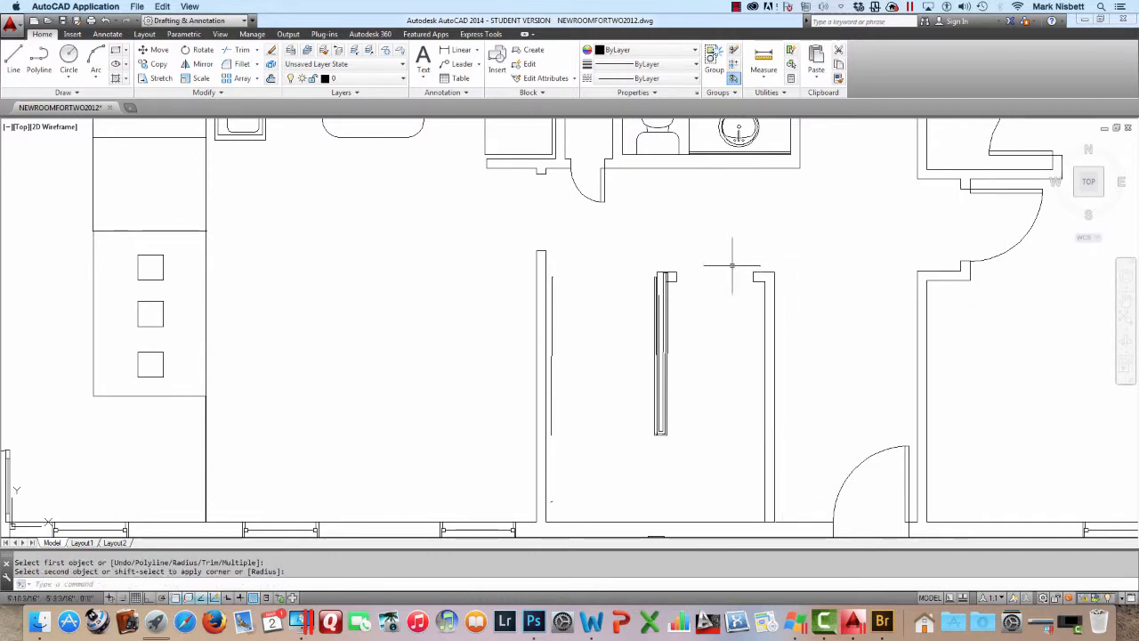
{"action": "type", "text": "e"}
{"action": "key", "text": "Return"}
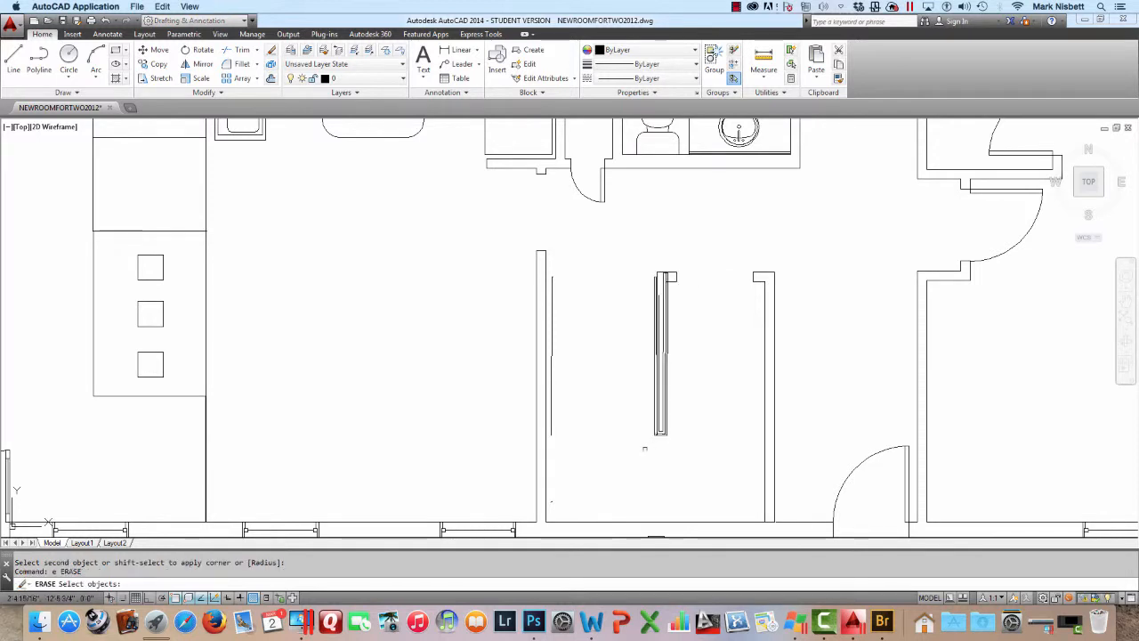
{"action": "left_click", "coordinate": [640, 449]}
{"action": "left_click", "coordinate": [671, 272]}
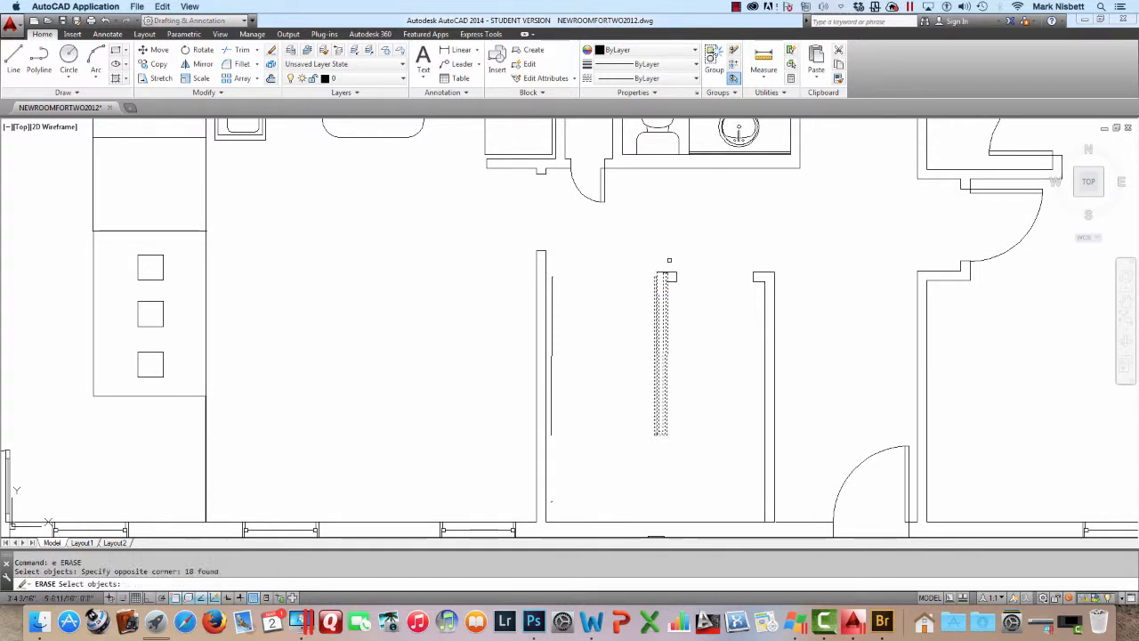
{"action": "key", "text": "Escape"}
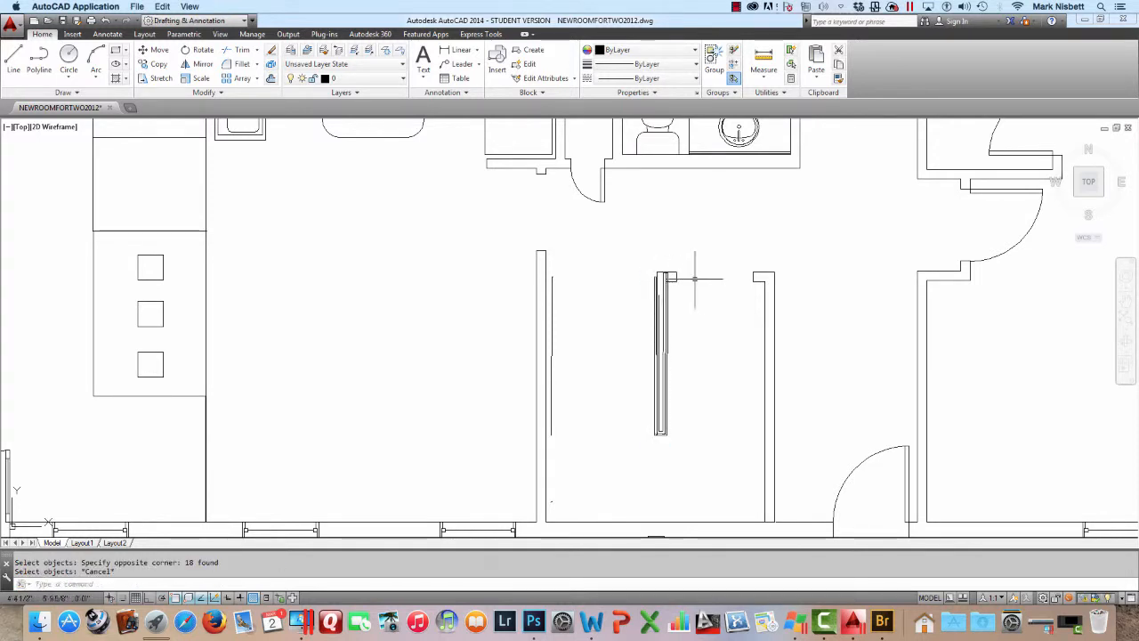
Erase the vertical handrail line beside the stair wall on the kitchen side.
{"action": "scroll", "coordinate": [695, 278], "scroll_direction": "up", "scroll_amount": 2}
{"action": "type", "text": "e"}
{"action": "key", "text": "Return"}
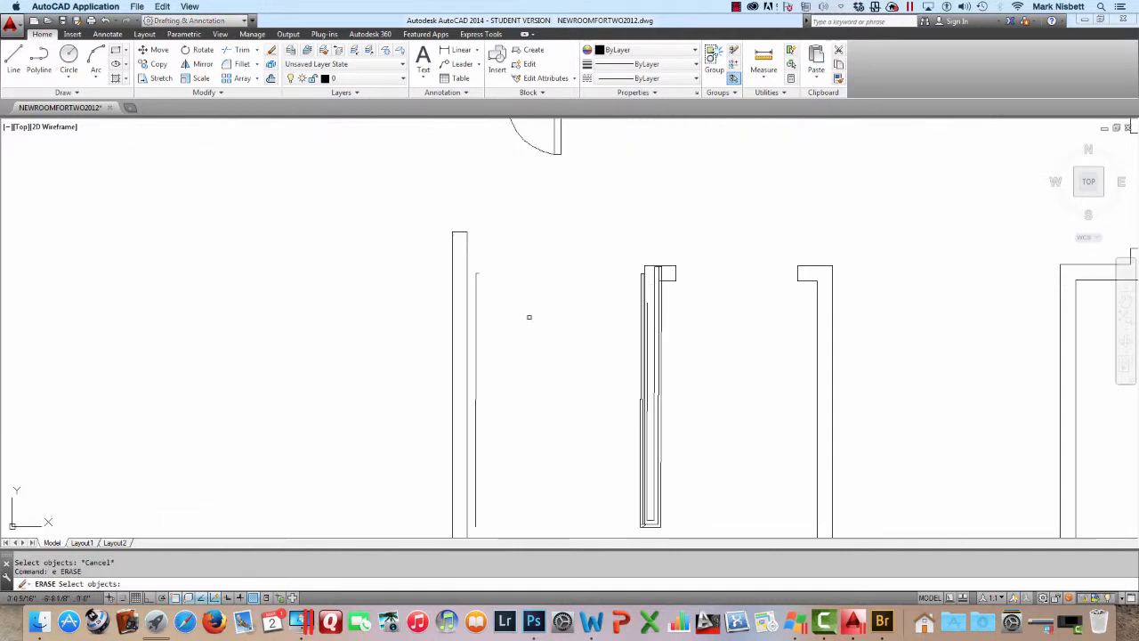
{"action": "left_click", "coordinate": [468, 323]}
{"action": "key", "text": "Return"}
Erase the handrail and doubled lines of the middle stair wall, keeping its left face and the upper return outline.
{"action": "key", "text": "Return"}
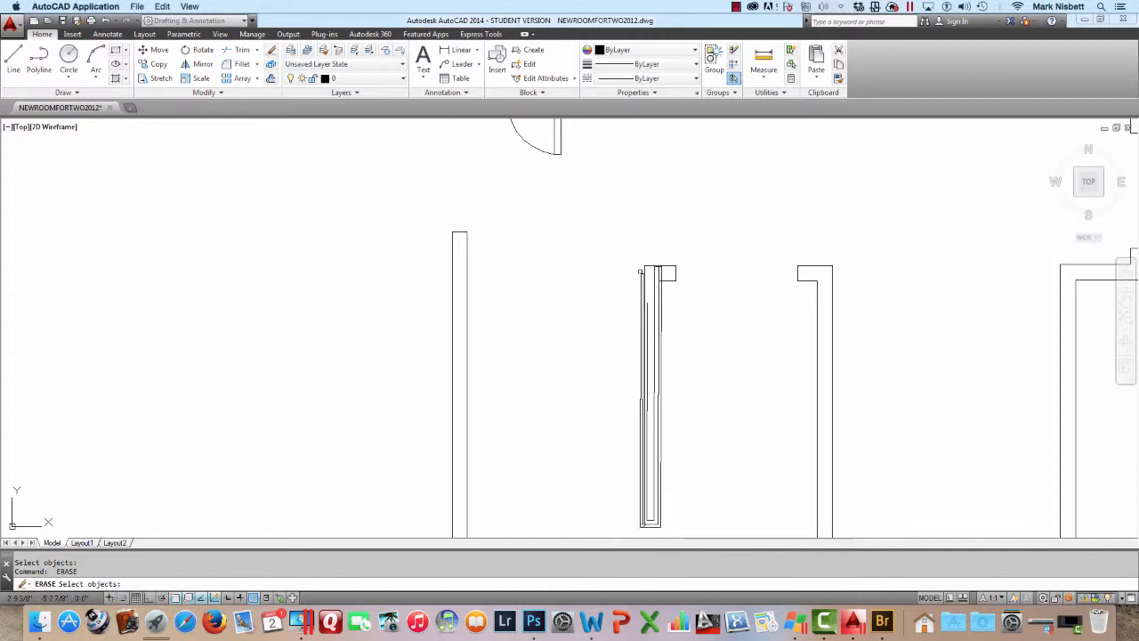
{"action": "left_click", "coordinate": [642, 269]}
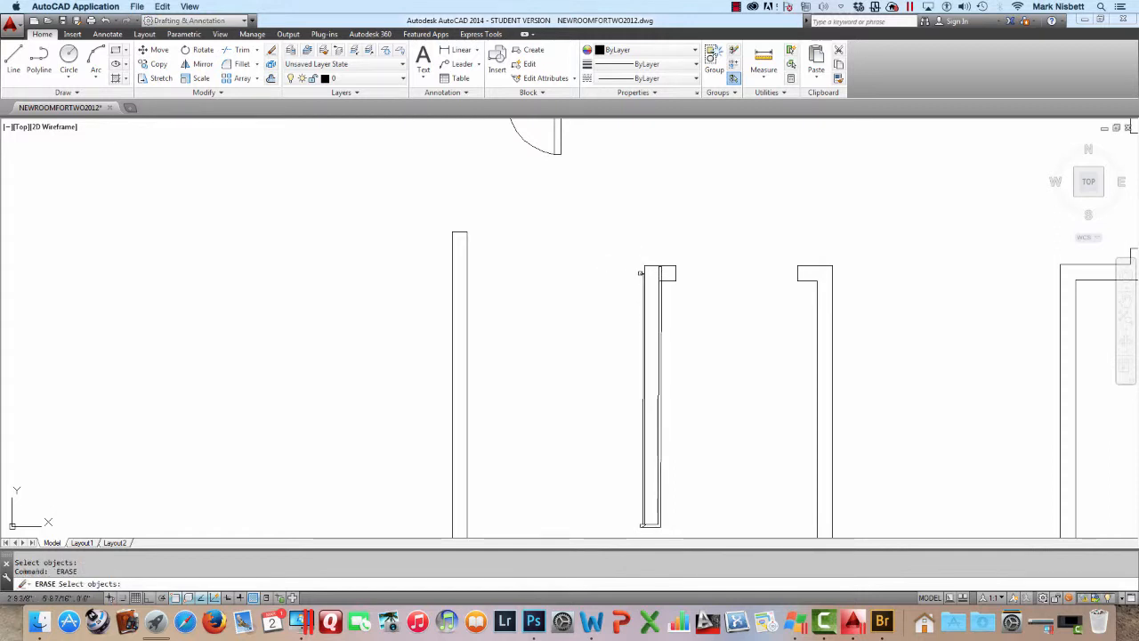
{"action": "left_click", "coordinate": [667, 272]}
{"action": "left_click", "coordinate": [658, 270]}
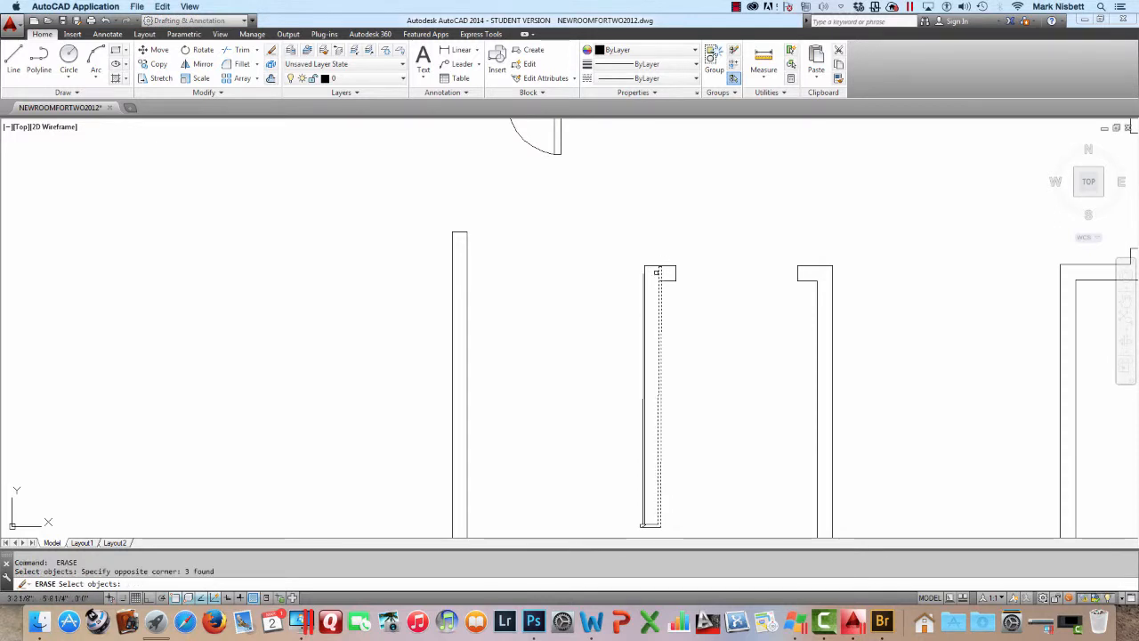
{"action": "key", "text": "Return"}
{"action": "key", "text": "Return"}
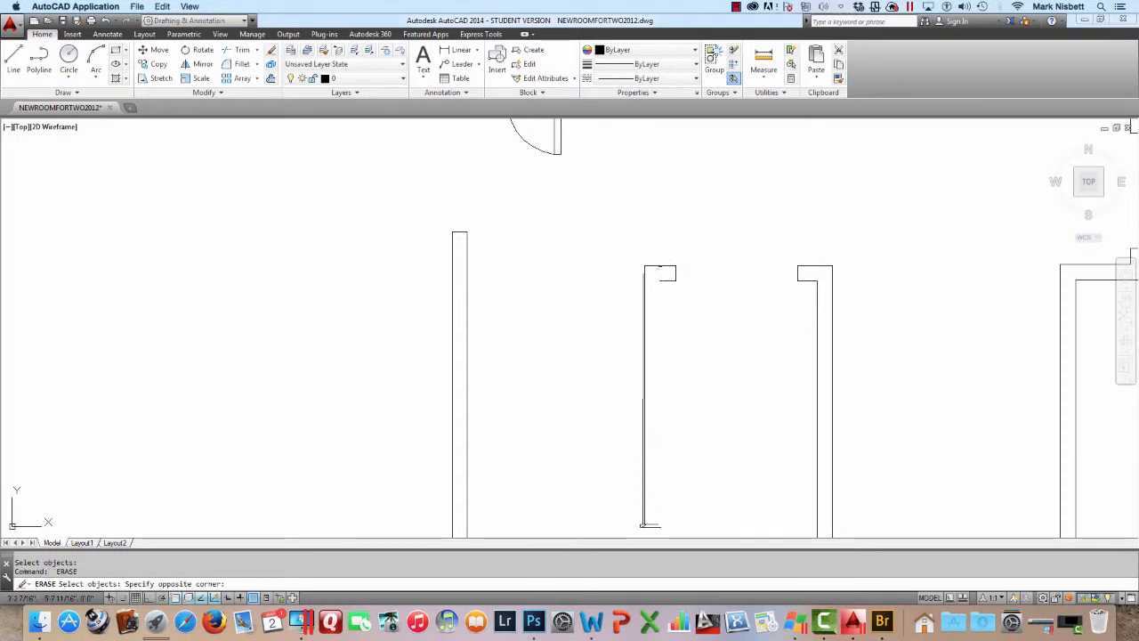
{"action": "left_click", "coordinate": [666, 265]}
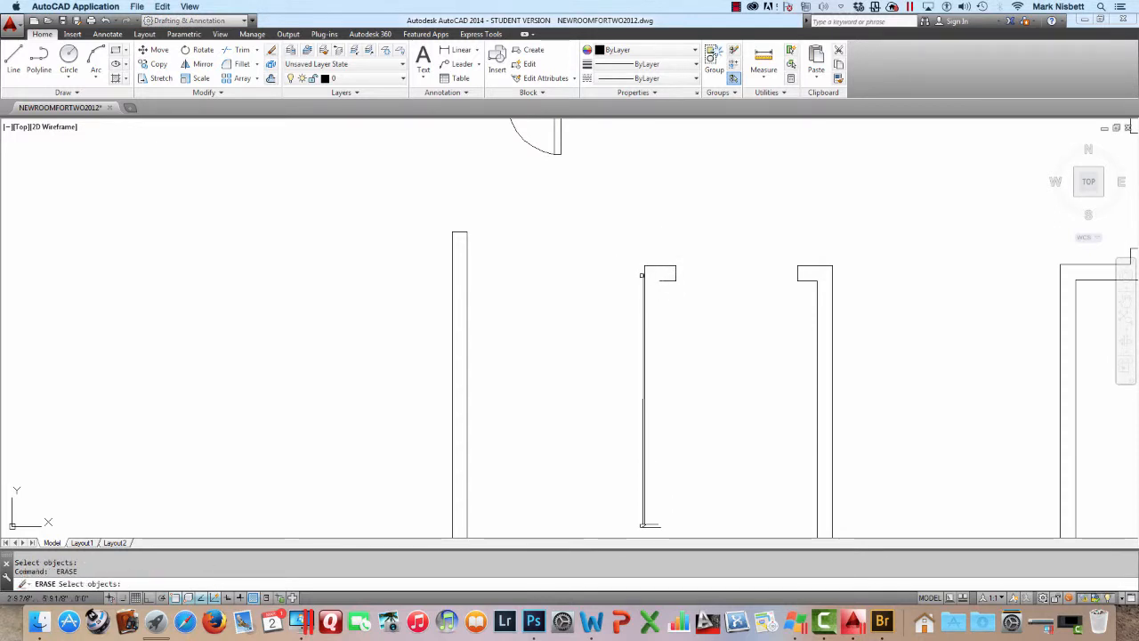
{"action": "key", "text": "Return"}
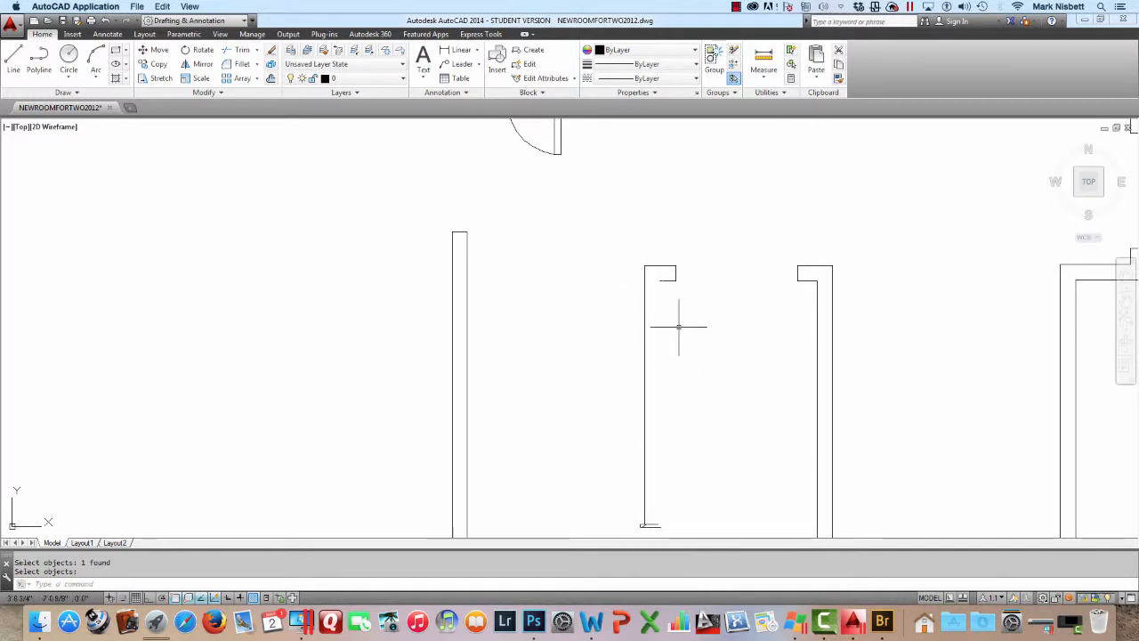
Draw a line for the right face of the middle stair wall, from the upper return down to the wall's lower end.
{"action": "type", "text": "l"}
{"action": "key", "text": "Return"}
{"action": "left_click", "coordinate": [659, 280]}
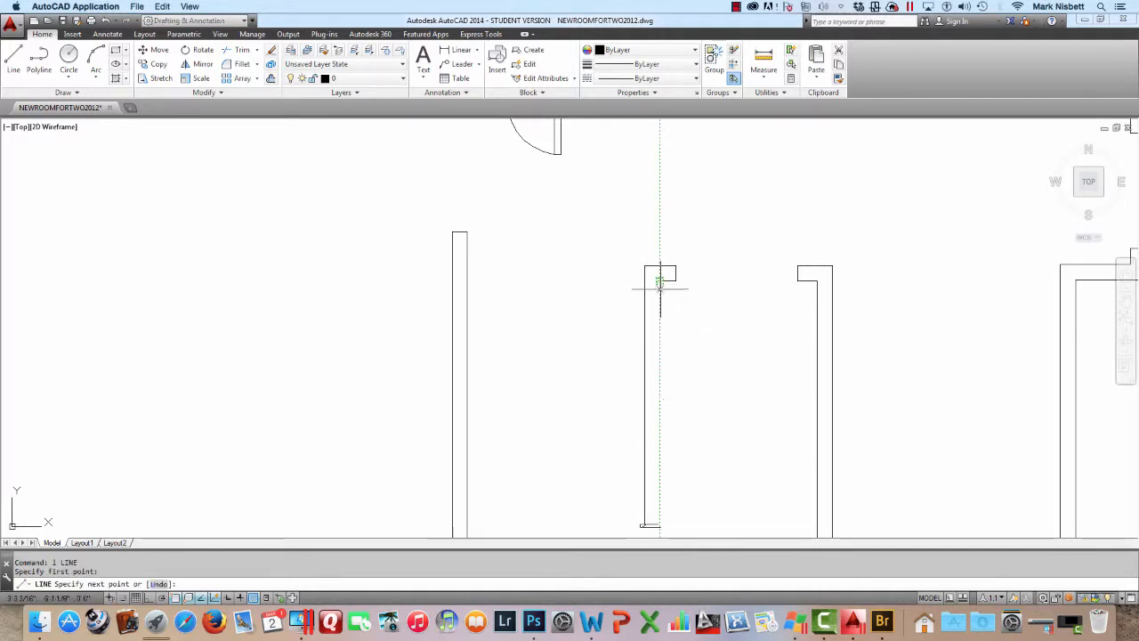
{"action": "left_click", "coordinate": [659, 524]}
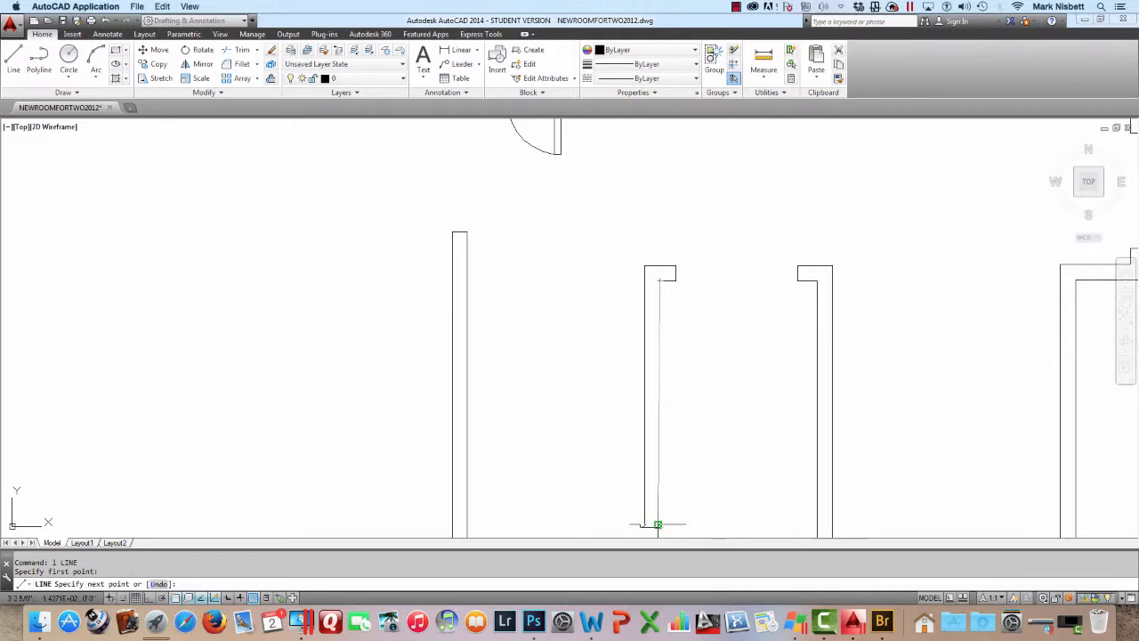
{"action": "key", "text": "Return"}
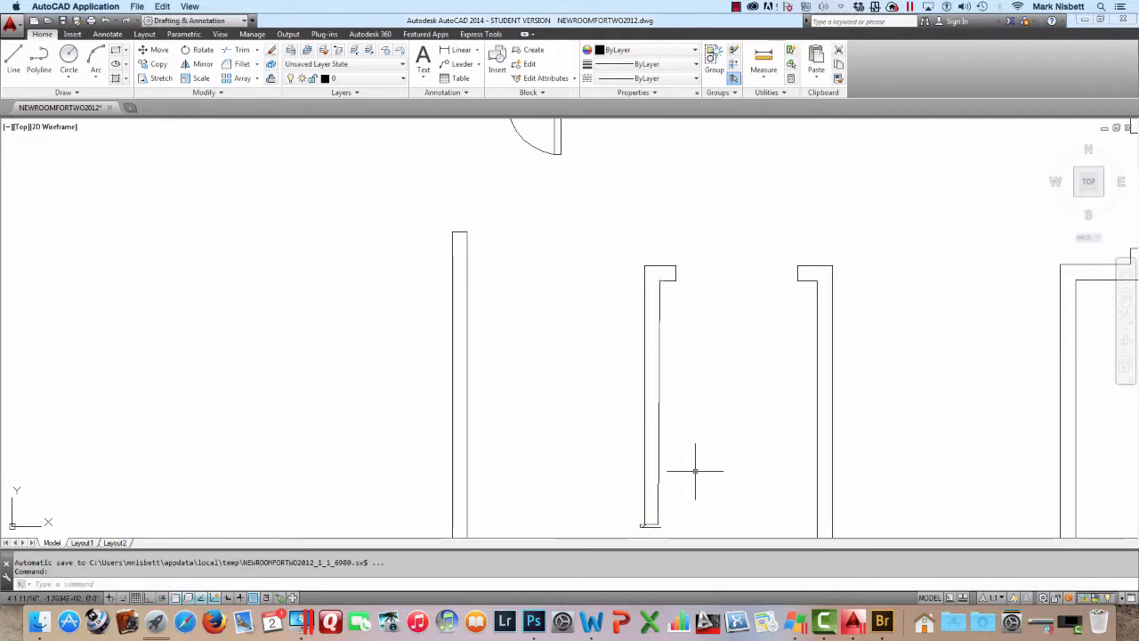
Erase the leftover short lines at the lower end of the middle stair wall.
{"action": "type", "text": "e"}
{"action": "key", "text": "Return"}
{"action": "left_click", "coordinate": [630, 522]}
{"action": "left_click", "coordinate": [674, 519]}
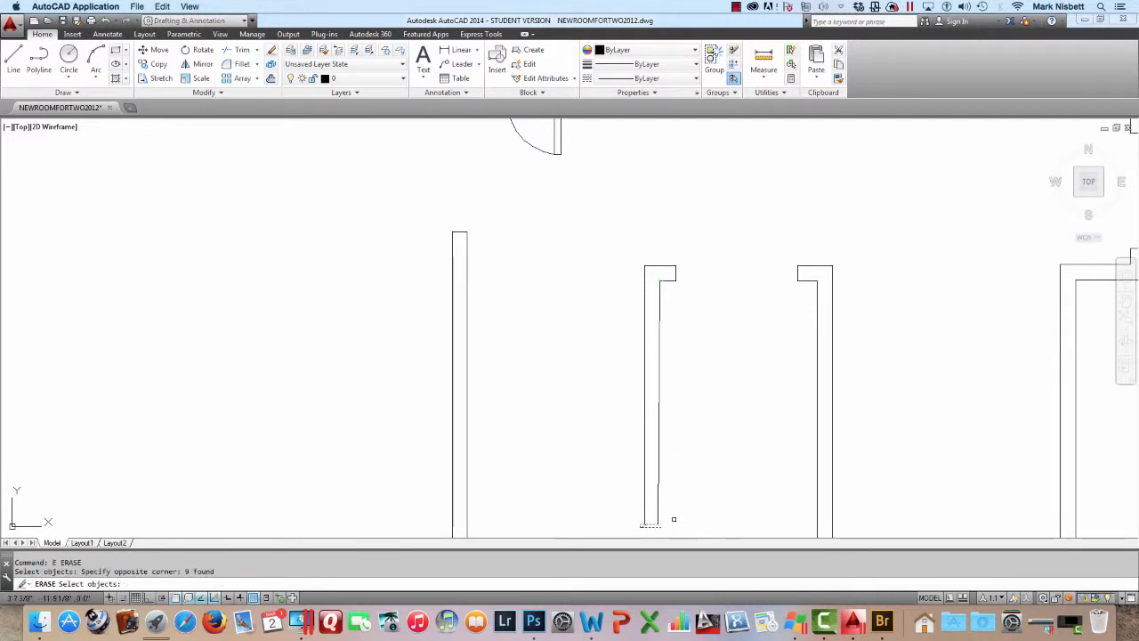
{"action": "key", "text": "Return"}
{"action": "type", "text": "l"}
{"action": "key", "text": "Return"}
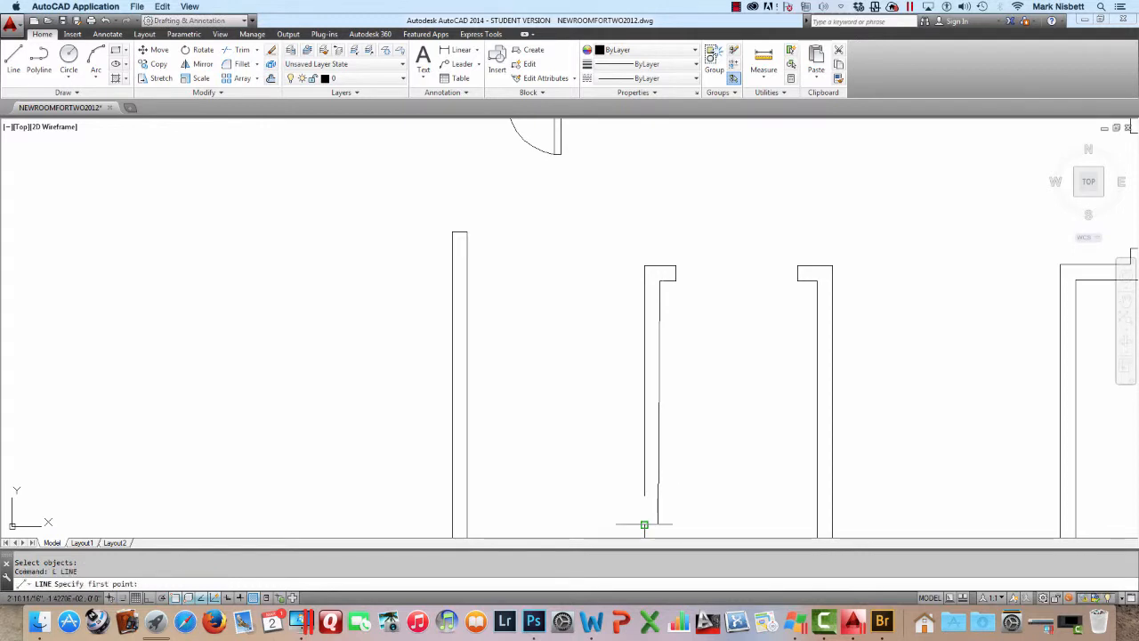
{"action": "left_click", "coordinate": [645, 524]}
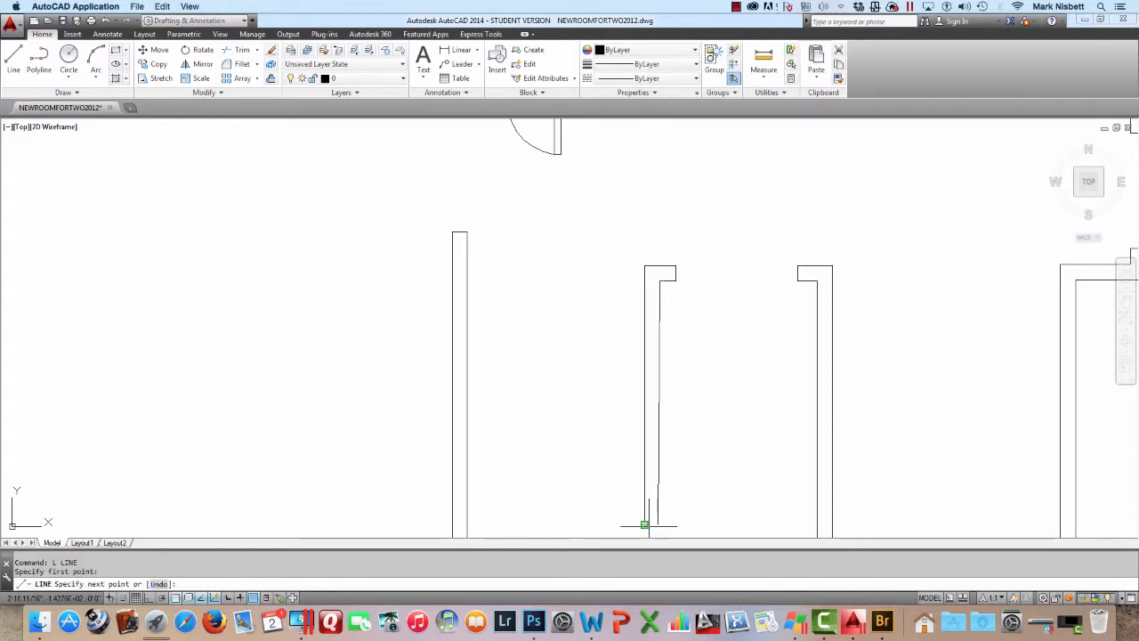
{"action": "key", "text": "Return"}
Erase the slanted line drawn as the right face of the middle stair wall.
{"action": "type", "text": "e"}
{"action": "key", "text": "Return"}
{"action": "left_click", "coordinate": [687, 470]}
{"action": "left_click", "coordinate": [659, 525]}
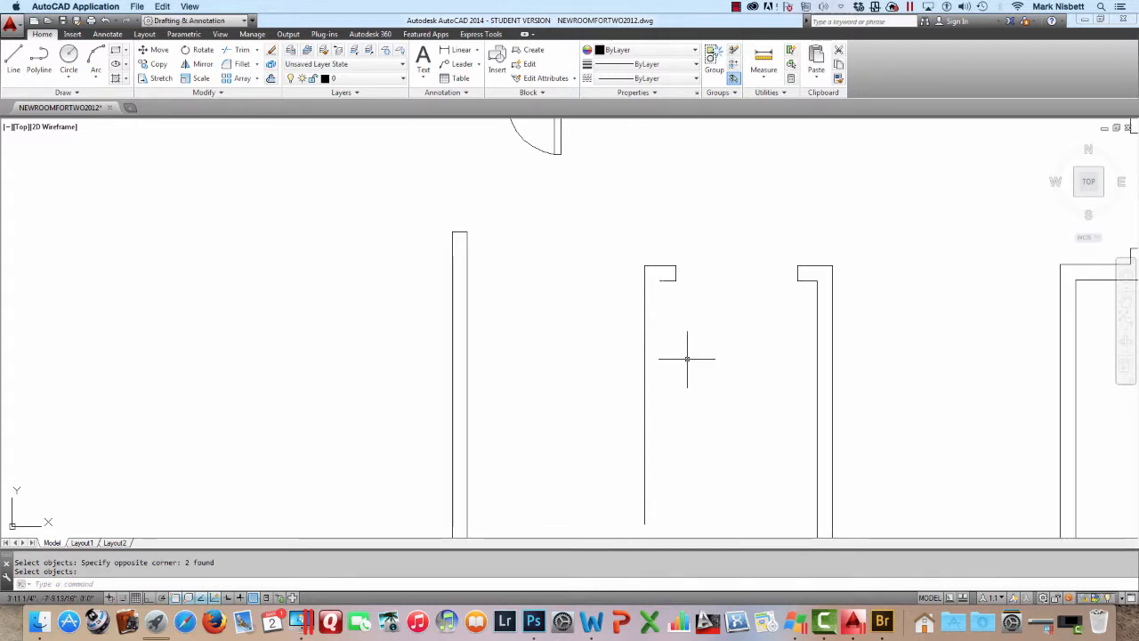
Offset the middle stair wall's left face to the right by the thickness picked across the door-side stair wall.
{"action": "type", "text": "offset"}
{"action": "key", "text": "Return"}
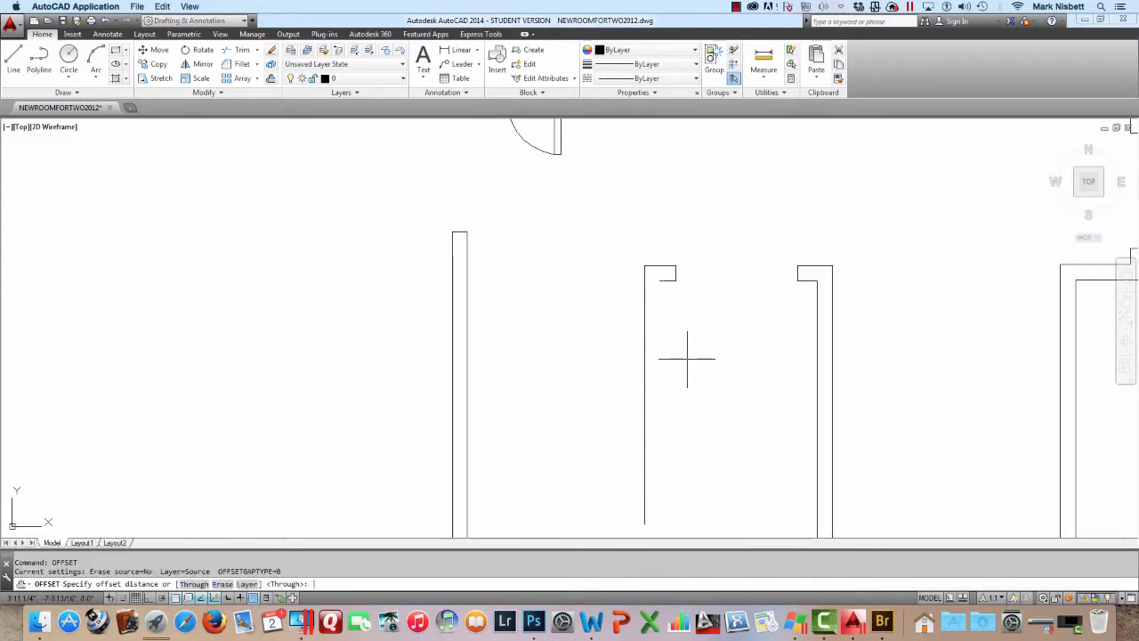
{"action": "left_click", "coordinate": [819, 277]}
{"action": "left_click", "coordinate": [831, 282]}
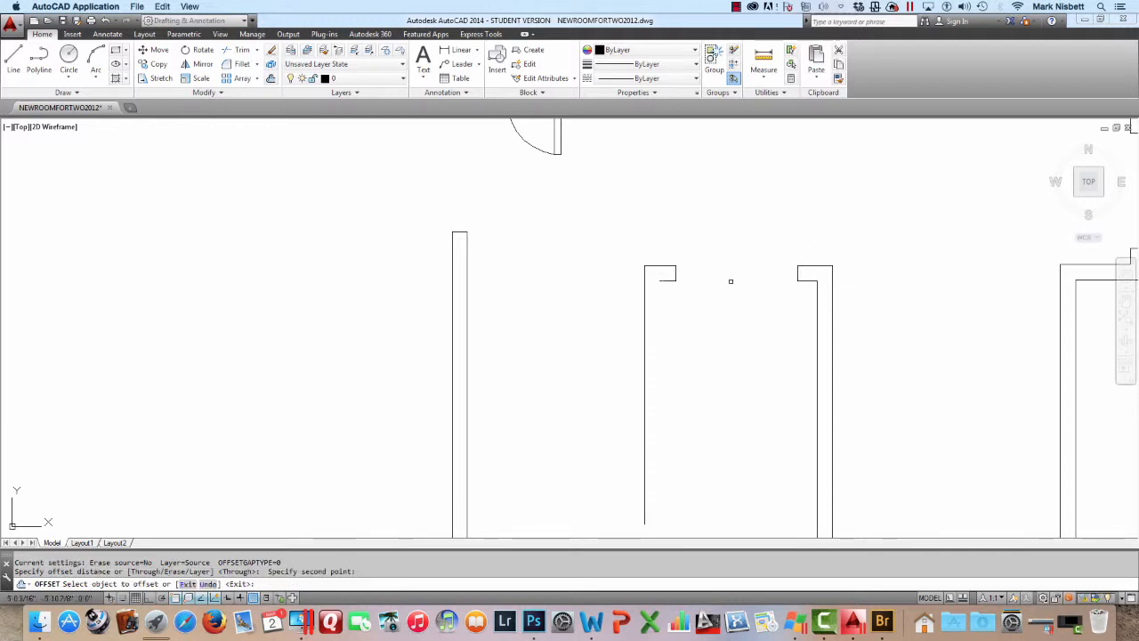
{"action": "left_click", "coordinate": [639, 326]}
{"action": "left_click", "coordinate": [659, 324]}
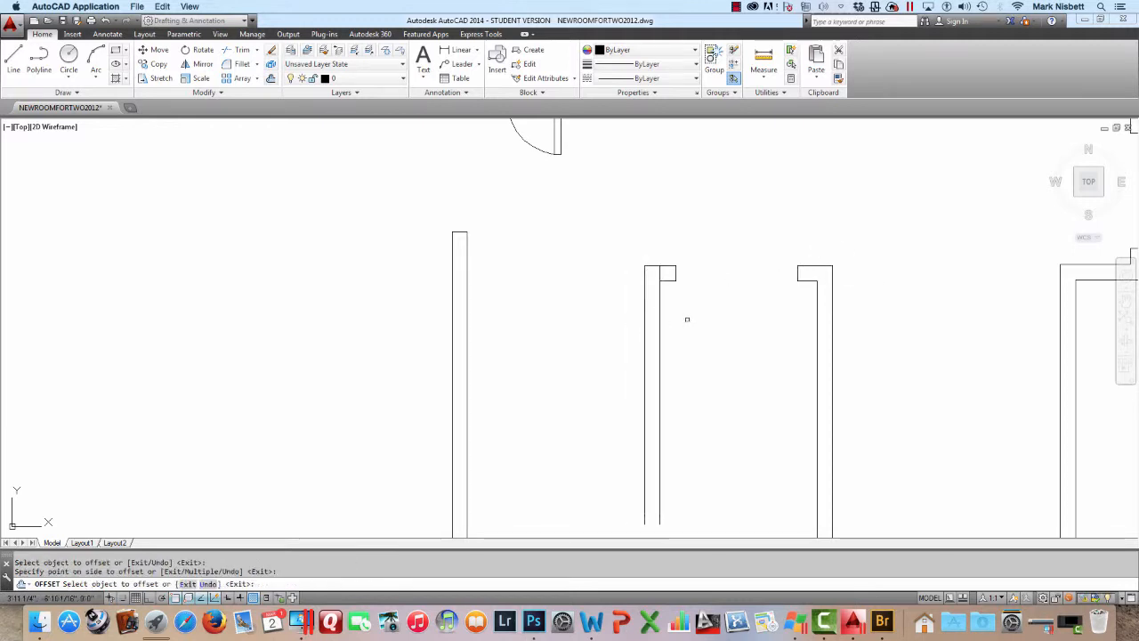
{"action": "key", "text": "Escape"}
Close the lower end of the middle stair wall with a line between its two faces.
{"action": "type", "text": "l"}
{"action": "key", "text": "Return"}
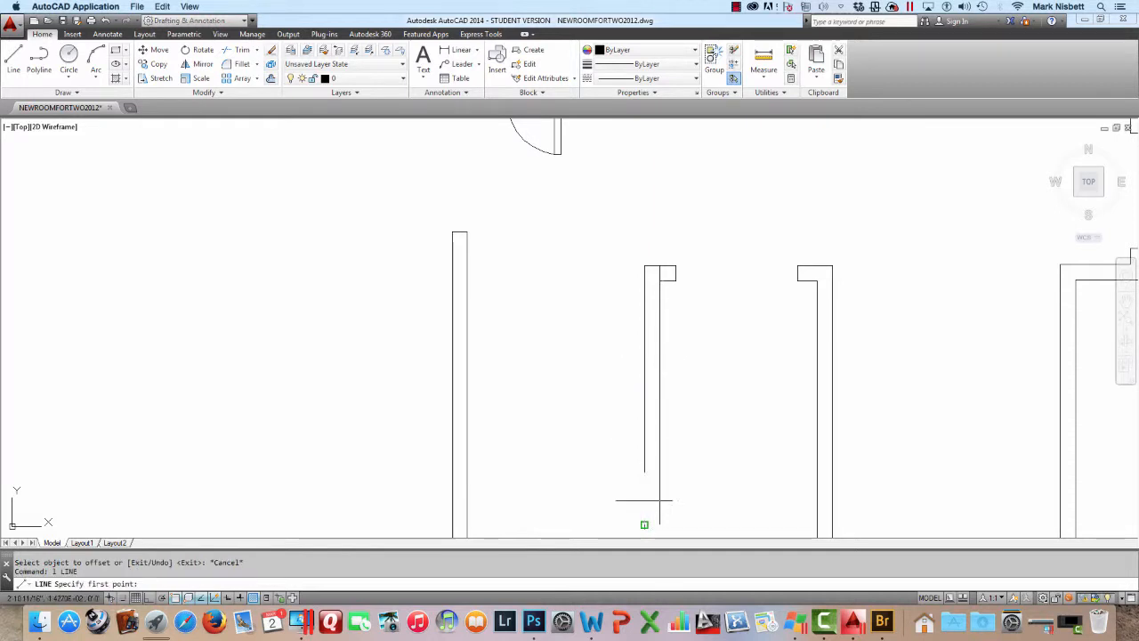
{"action": "left_click", "coordinate": [645, 524]}
{"action": "left_click", "coordinate": [659, 524]}
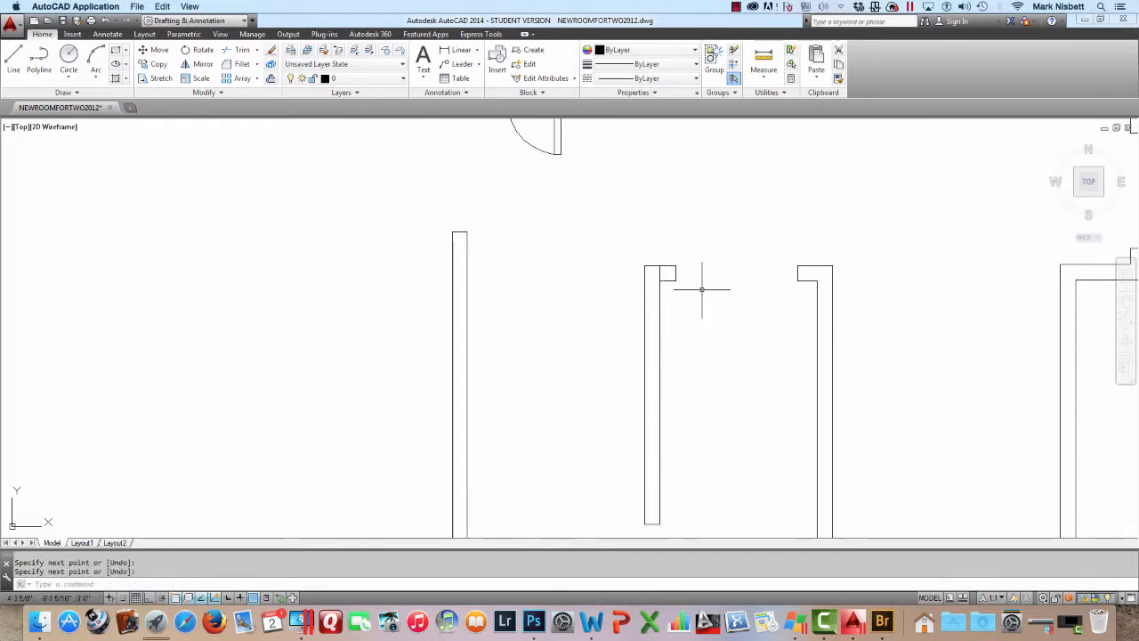
{"action": "key", "text": "Return"}
{"action": "type", "text": "e ERASE"}
{"action": "key", "text": "Return"}
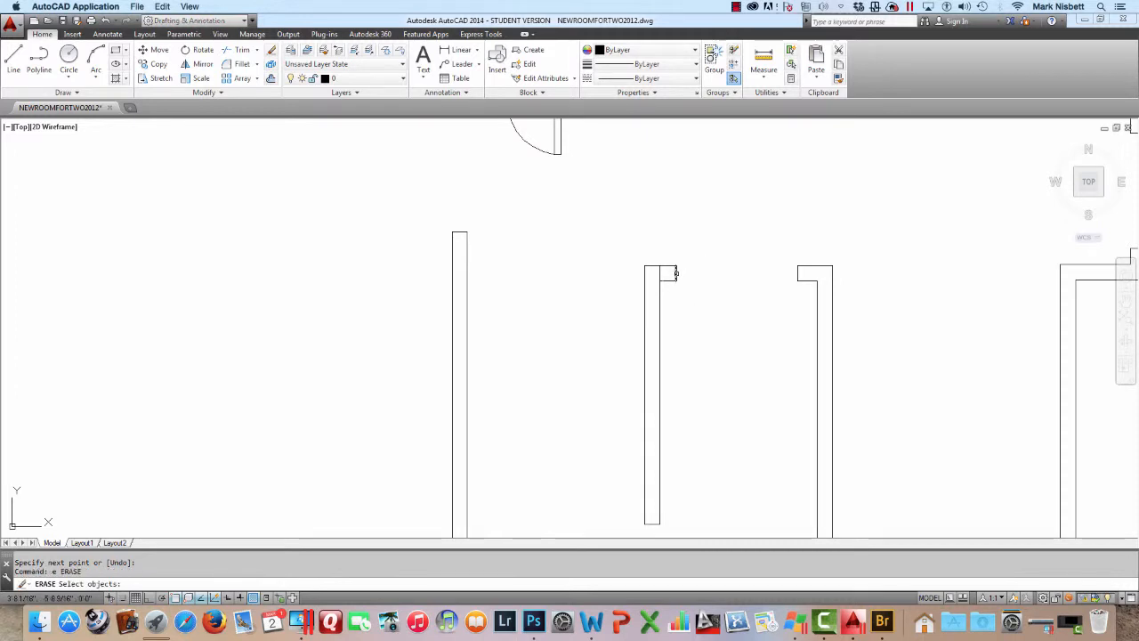
{"action": "key", "text": "Return"}
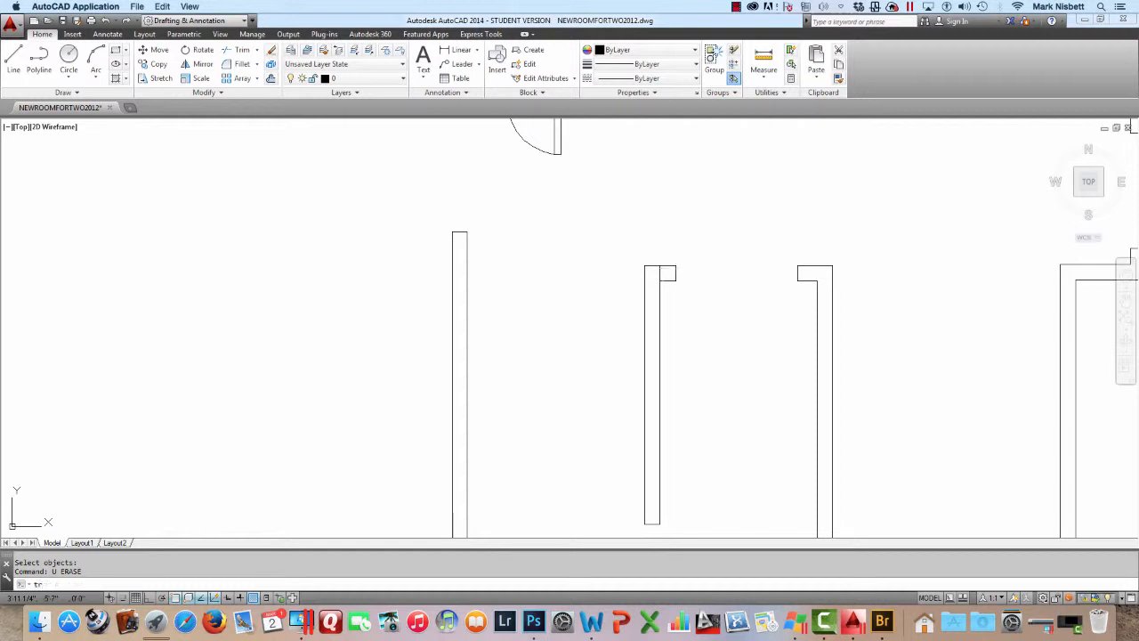
Trim the wall-face segment that crosses the short return at the upper end of the middle stair wall.
{"action": "type", "text": "tr"}
{"action": "key", "text": "Return"}
{"action": "key", "text": "Return"}
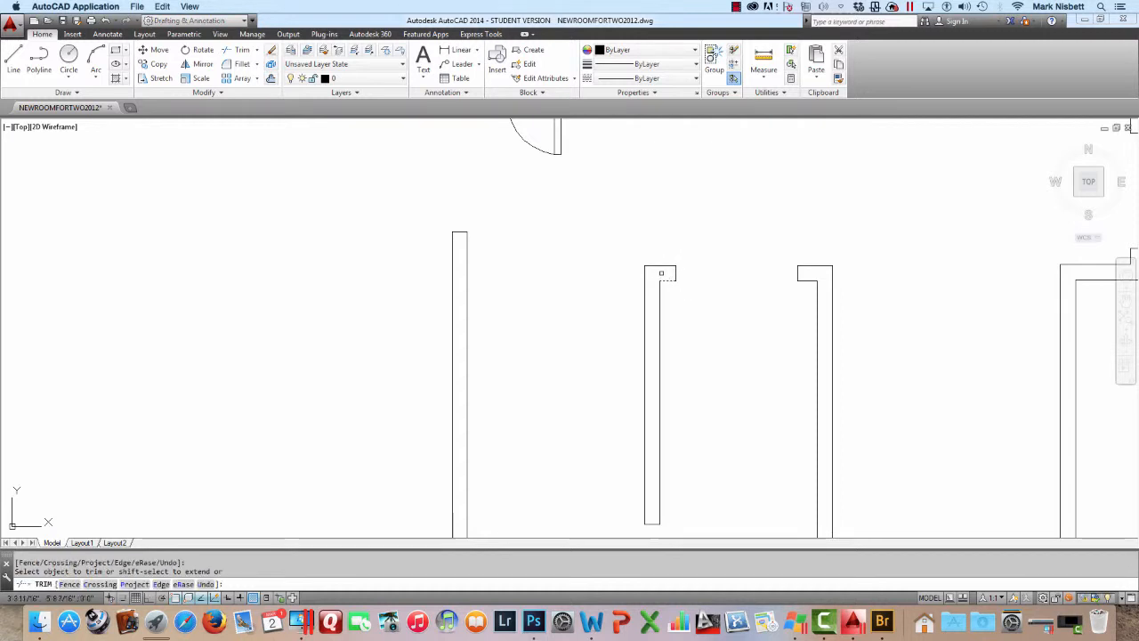
{"action": "key", "text": "Escape"}
Erase the stray specks beside the lower part of the left stair wall.
{"action": "scroll", "coordinate": [686, 293], "scroll_direction": "down", "scroll_amount": 5}
{"action": "scroll", "coordinate": [673, 311], "scroll_direction": "up", "scroll_amount": 4}
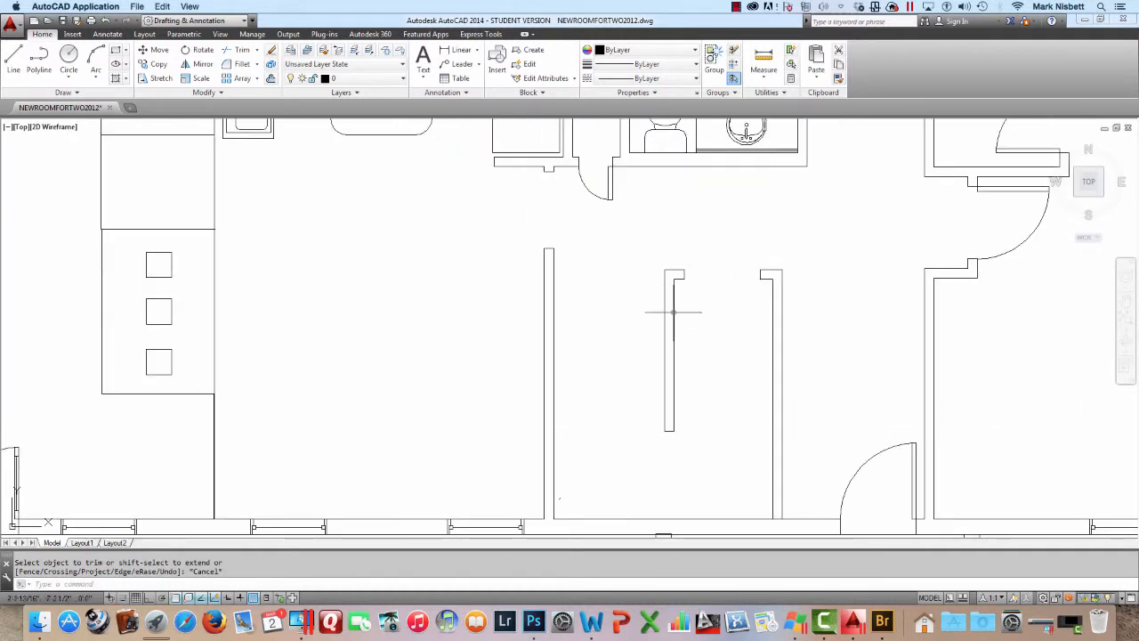
{"action": "type", "text": "e"}
{"action": "key", "text": "Return"}
{"action": "left_click", "coordinate": [587, 479]}
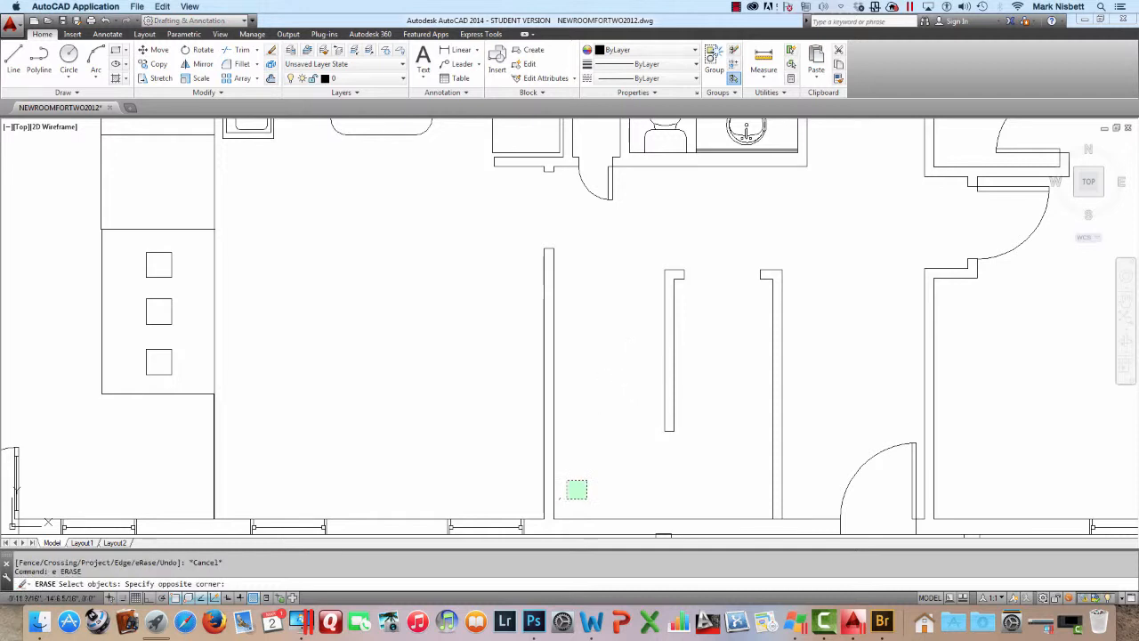
{"action": "left_click", "coordinate": [559, 504]}
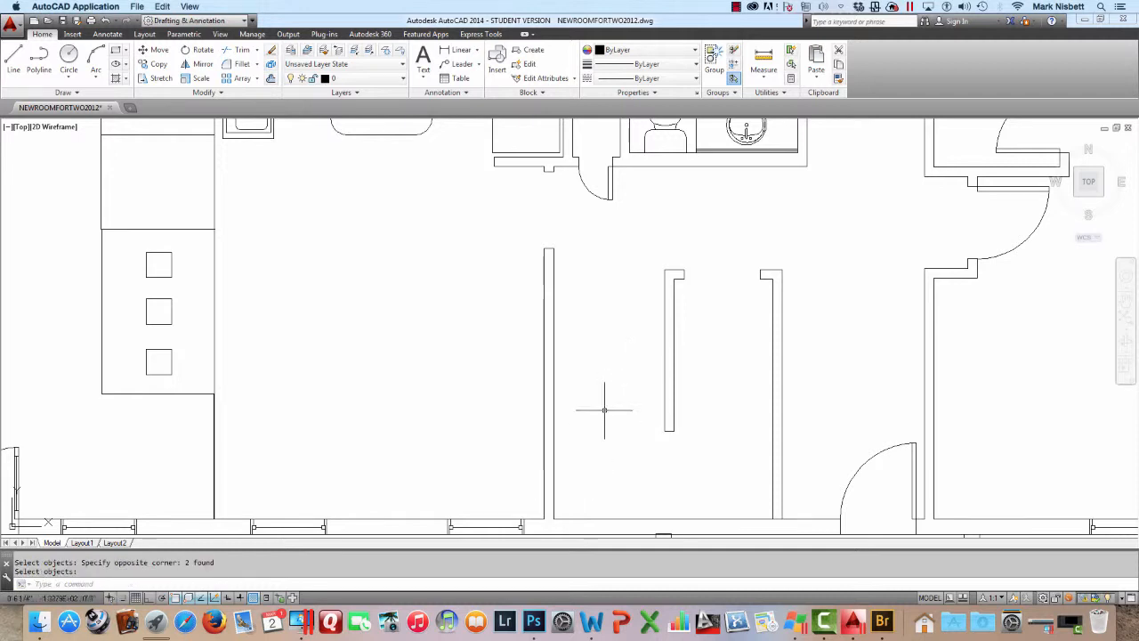
{"action": "key", "text": "Return"}
Draw lines across both stair flights at the middle wall's lower end, reaching the left and right stair walls.
{"action": "type", "text": "l"}
{"action": "key", "text": "Return"}
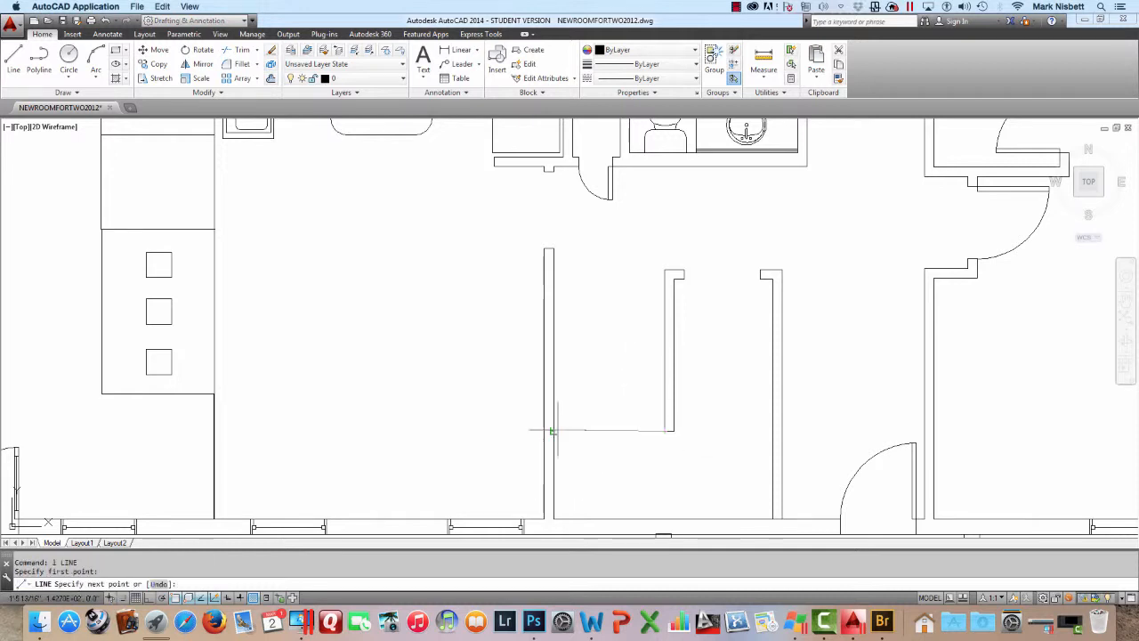
{"action": "left_click", "coordinate": [549, 430]}
{"action": "left_click", "coordinate": [673, 431]}
{"action": "key", "text": "Return"}
{"action": "key", "text": "Return"}
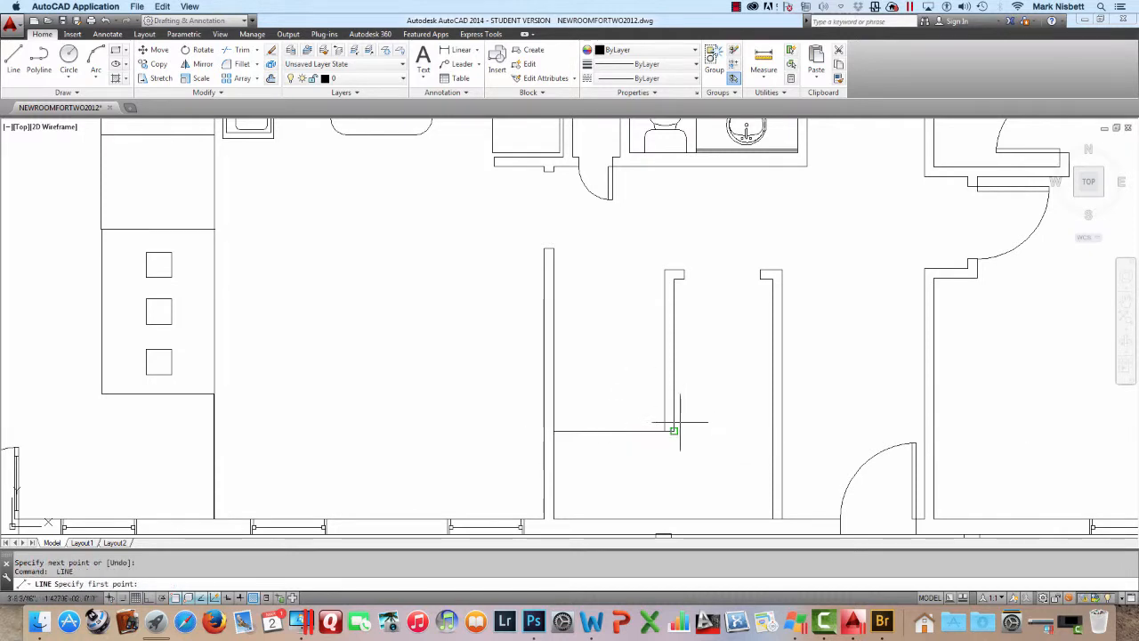
{"action": "left_click", "coordinate": [674, 431]}
{"action": "left_click", "coordinate": [772, 431]}
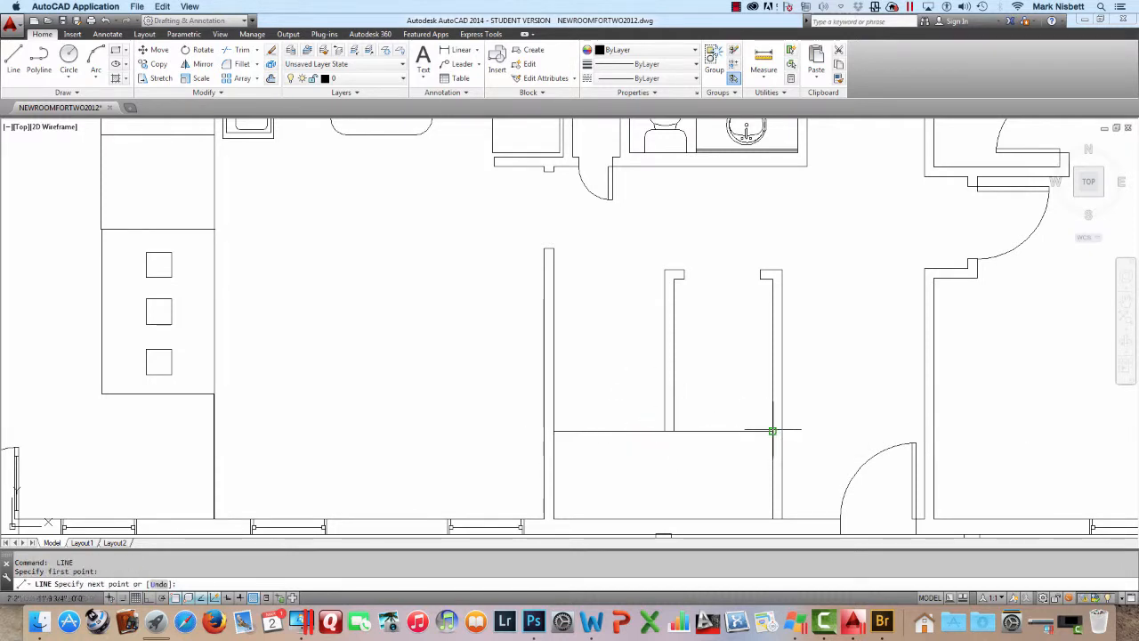
{"action": "key", "text": "Return"}
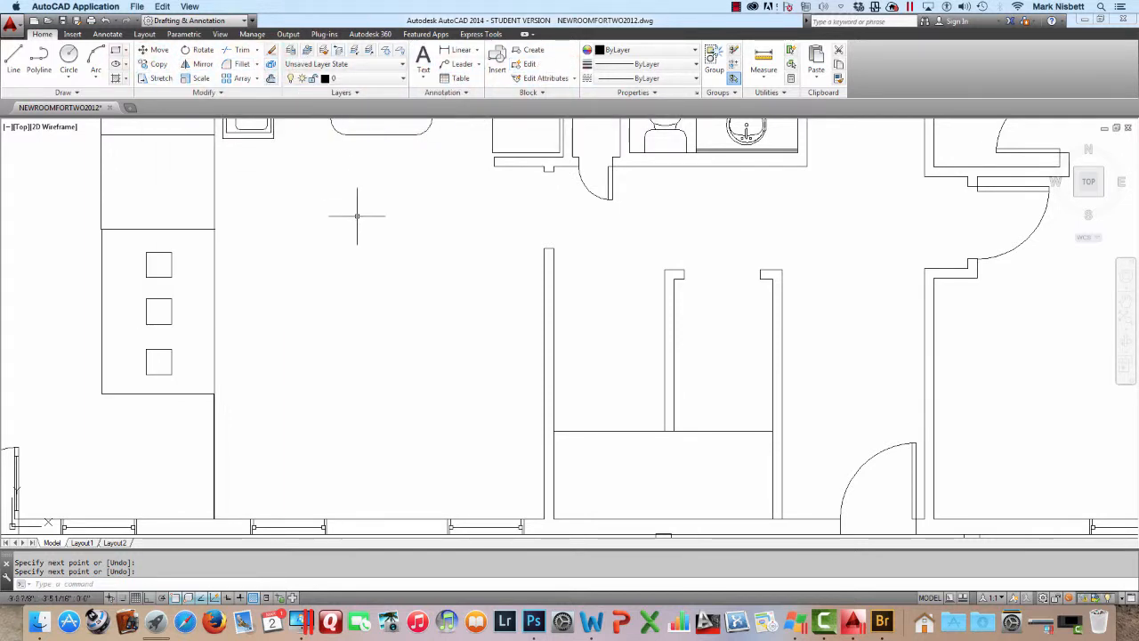
Offset the left flight's base line upward six times in succession at 12-inch spacing to form the stair treads.
{"action": "type", "text": "offset"}
{"action": "key", "text": "Return"}
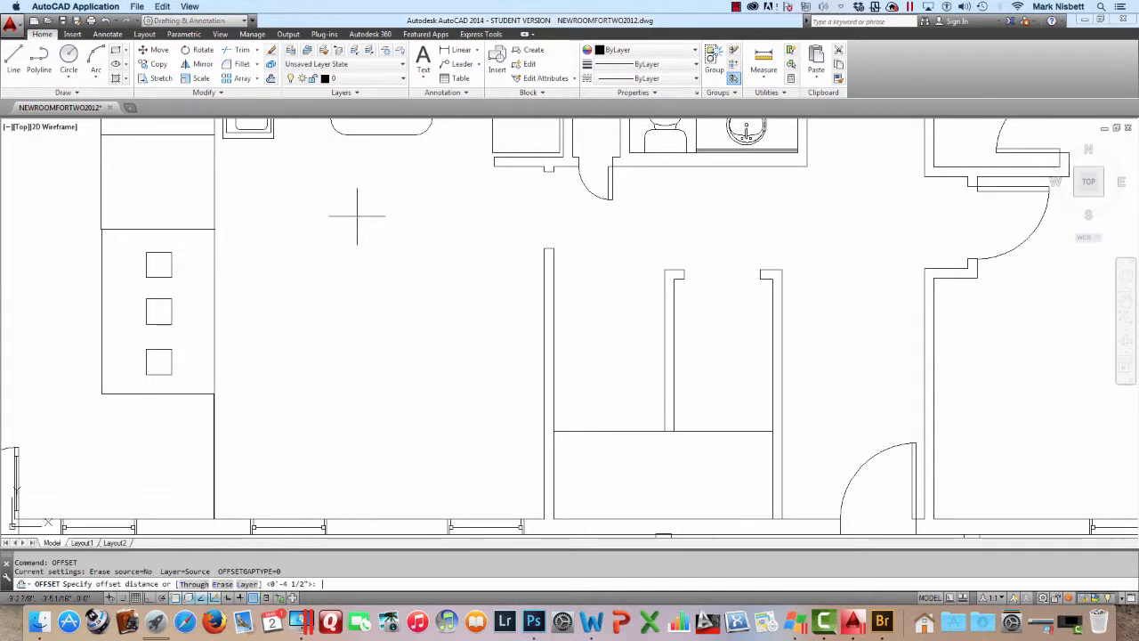
{"action": "type", "text": "12"}
{"action": "key", "text": "Return"}
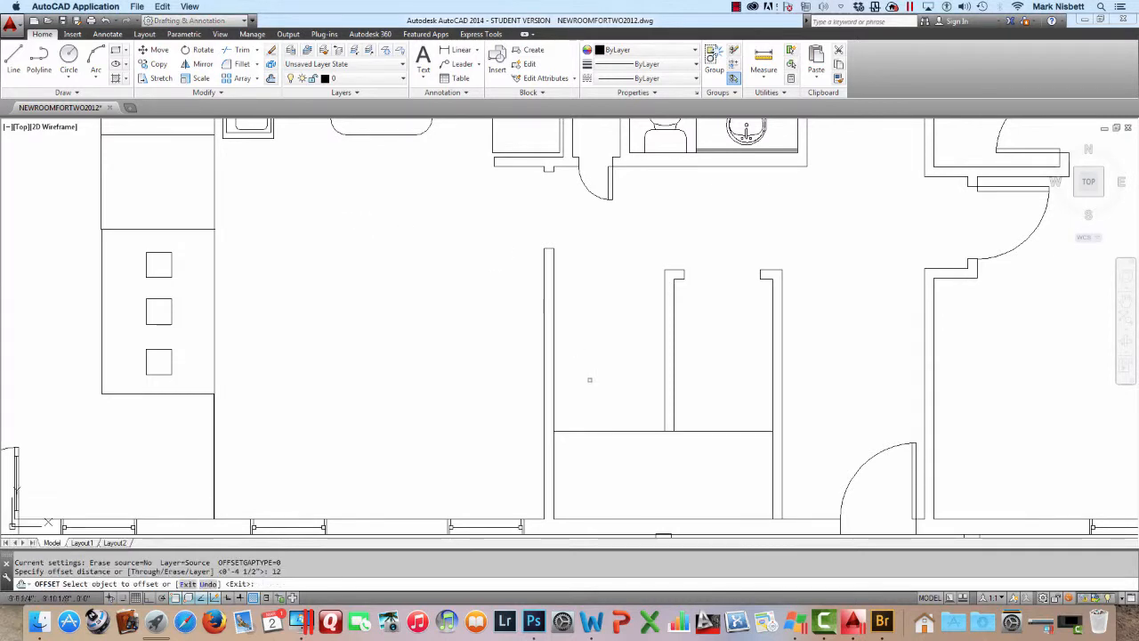
{"action": "left_click", "coordinate": [626, 431]}
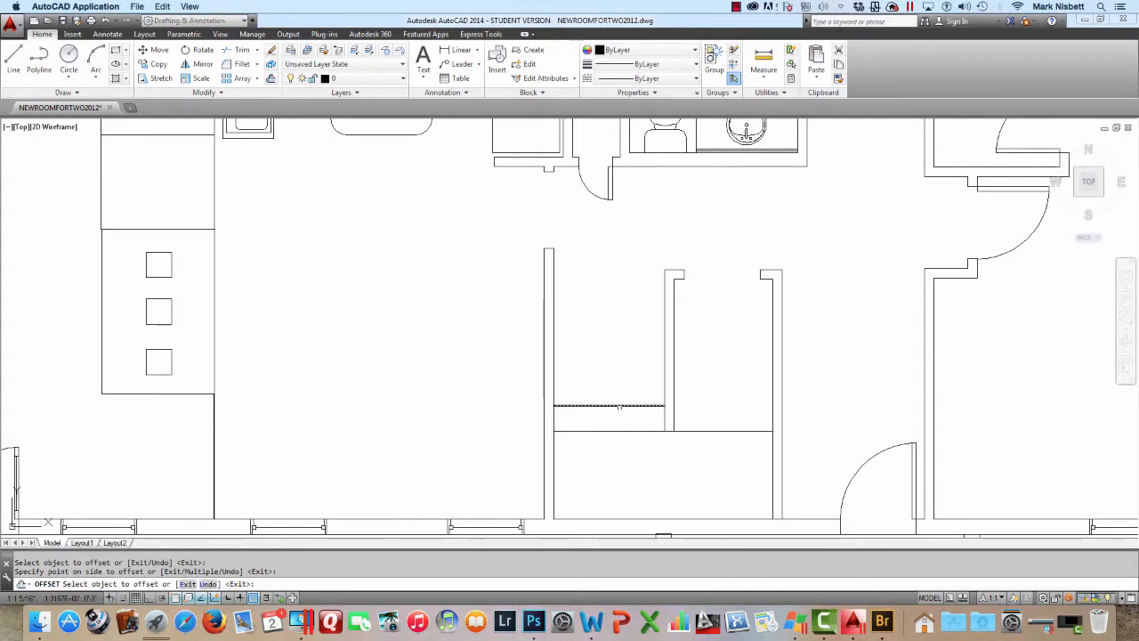
{"action": "left_click", "coordinate": [621, 372]}
{"action": "left_click", "coordinate": [623, 380]}
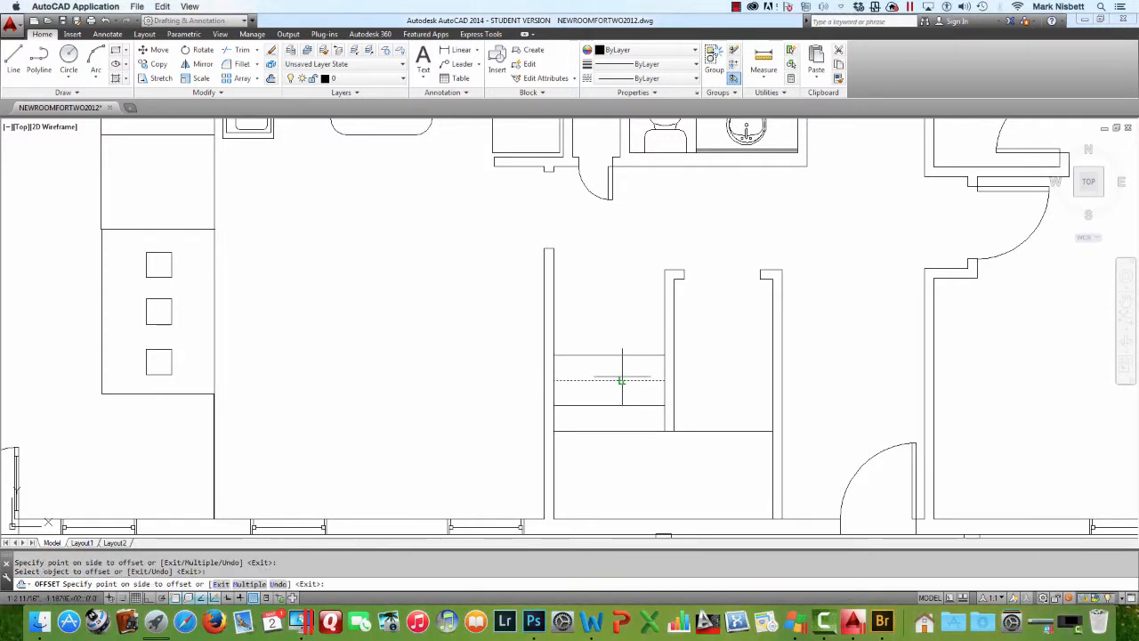
{"action": "left_click", "coordinate": [622, 366]}
{"action": "left_click", "coordinate": [623, 355]}
{"action": "left_click", "coordinate": [622, 342]}
{"action": "left_click", "coordinate": [622, 330]}
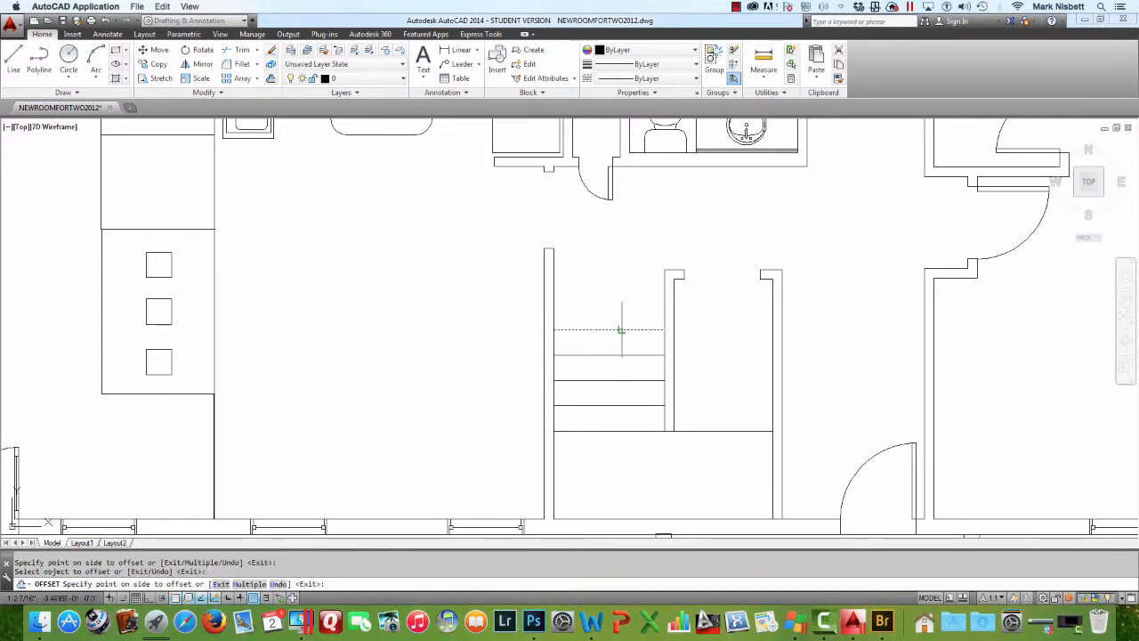
{"action": "left_click", "coordinate": [617, 306]}
{"action": "left_click", "coordinate": [620, 304]}
{"action": "left_click", "coordinate": [630, 292]}
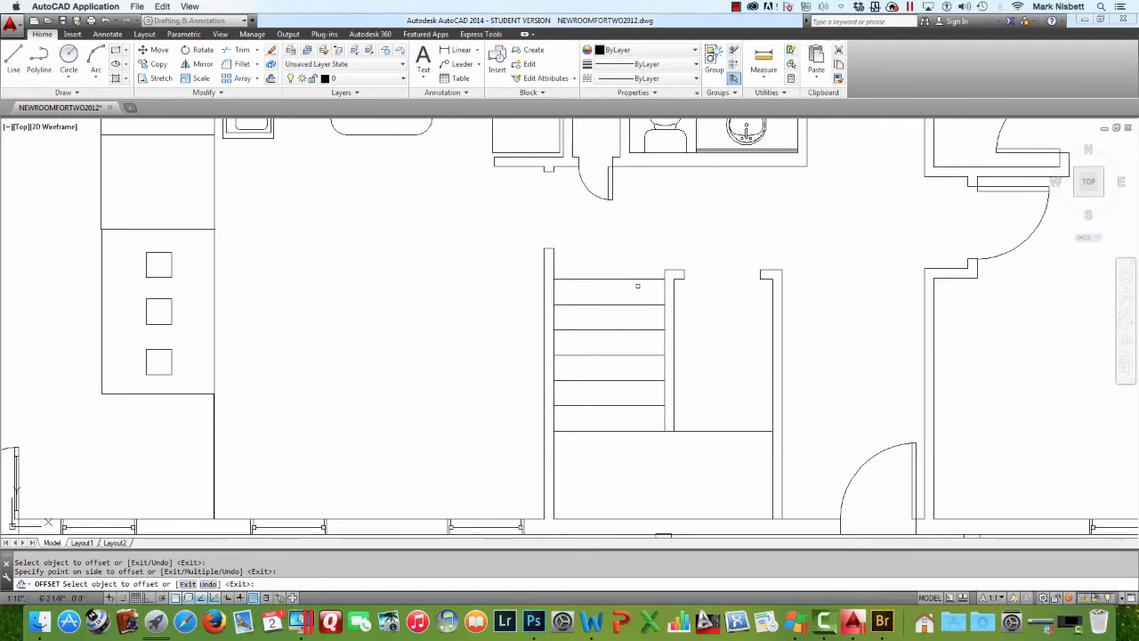
Offset the right flight's base line upward six times in succession at 12-inch spacing to match the left flight.
{"action": "left_click", "coordinate": [714, 432]}
{"action": "left_click", "coordinate": [716, 385]}
{"action": "left_click", "coordinate": [713, 405]}
{"action": "left_click", "coordinate": [715, 391]}
{"action": "left_click", "coordinate": [715, 381]}
{"action": "left_click", "coordinate": [716, 360]}
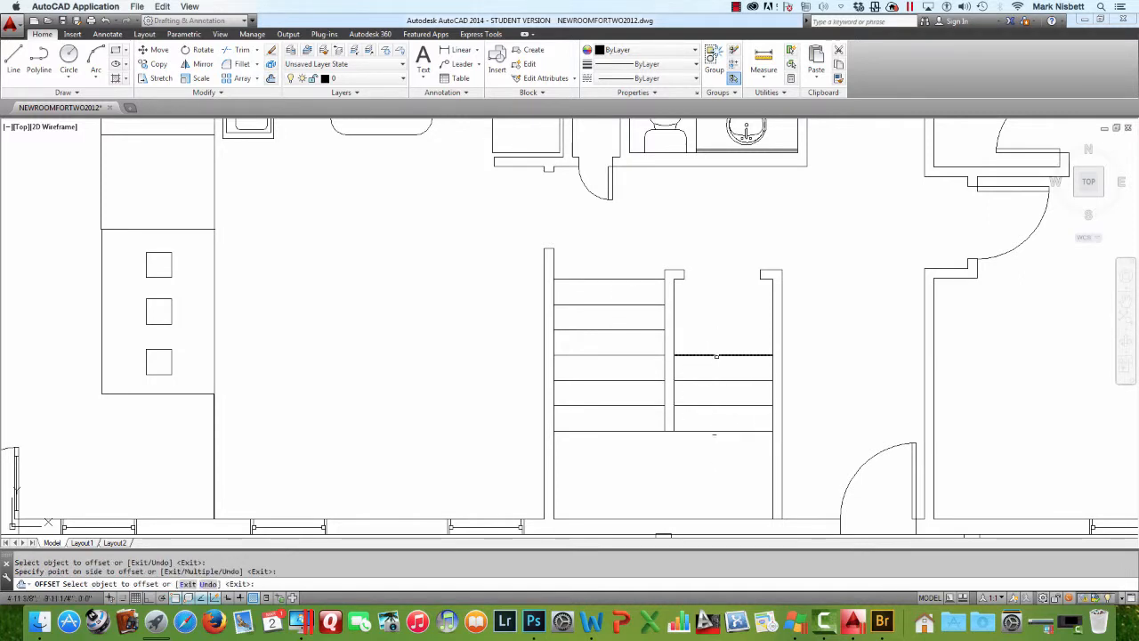
{"action": "left_click", "coordinate": [716, 355]}
{"action": "left_click", "coordinate": [720, 335]}
{"action": "left_click", "coordinate": [720, 331]}
{"action": "left_click", "coordinate": [723, 313]}
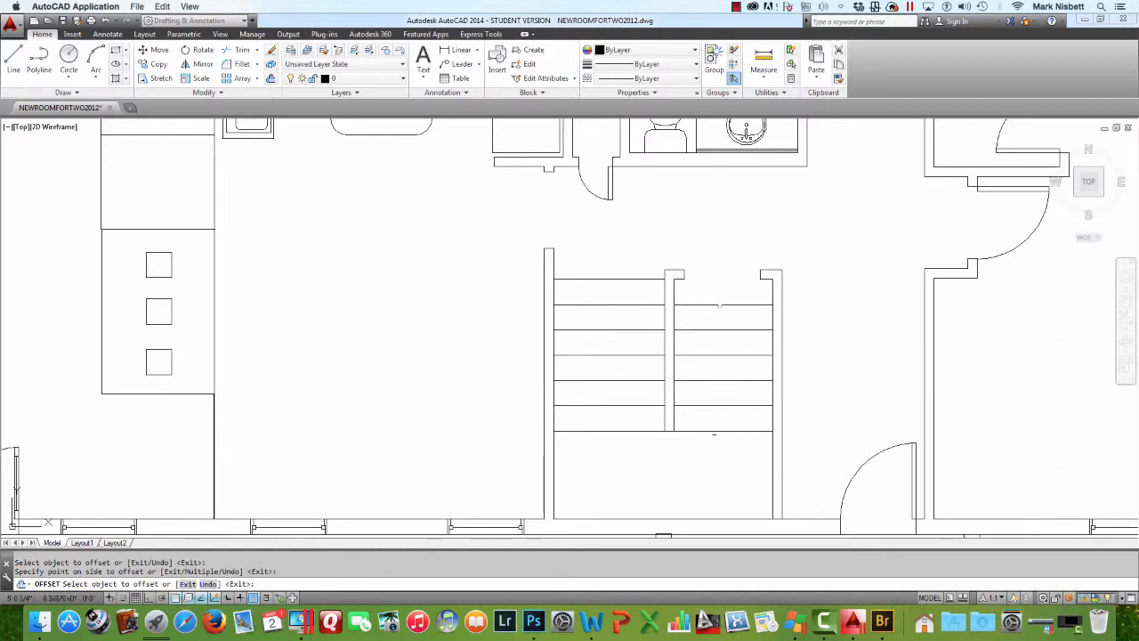
{"action": "key", "text": "Escape"}
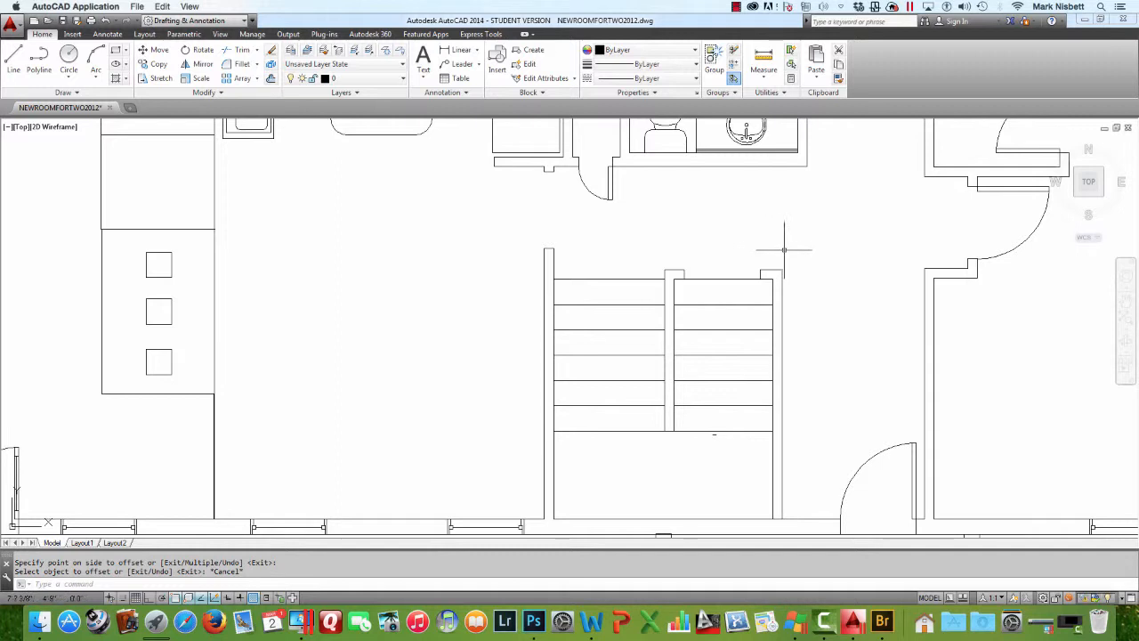
Copy the door of the right-hand room from its hinge corner to the left jamb's upper corner at the stair opening.
{"action": "key", "text": "Return"}
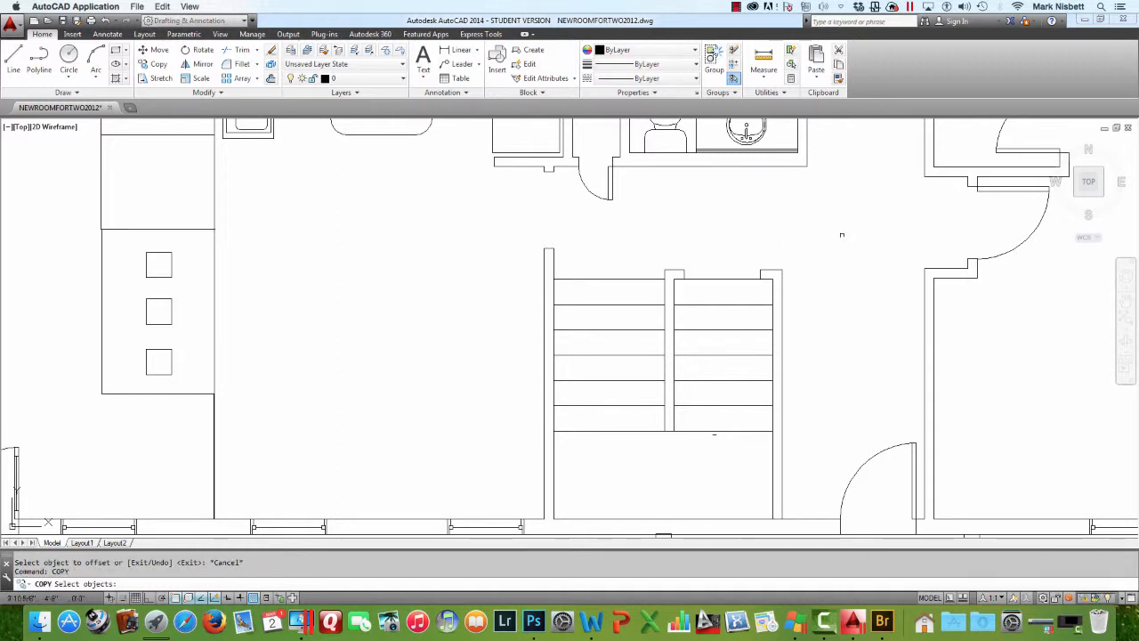
{"action": "left_click", "coordinate": [1011, 190]}
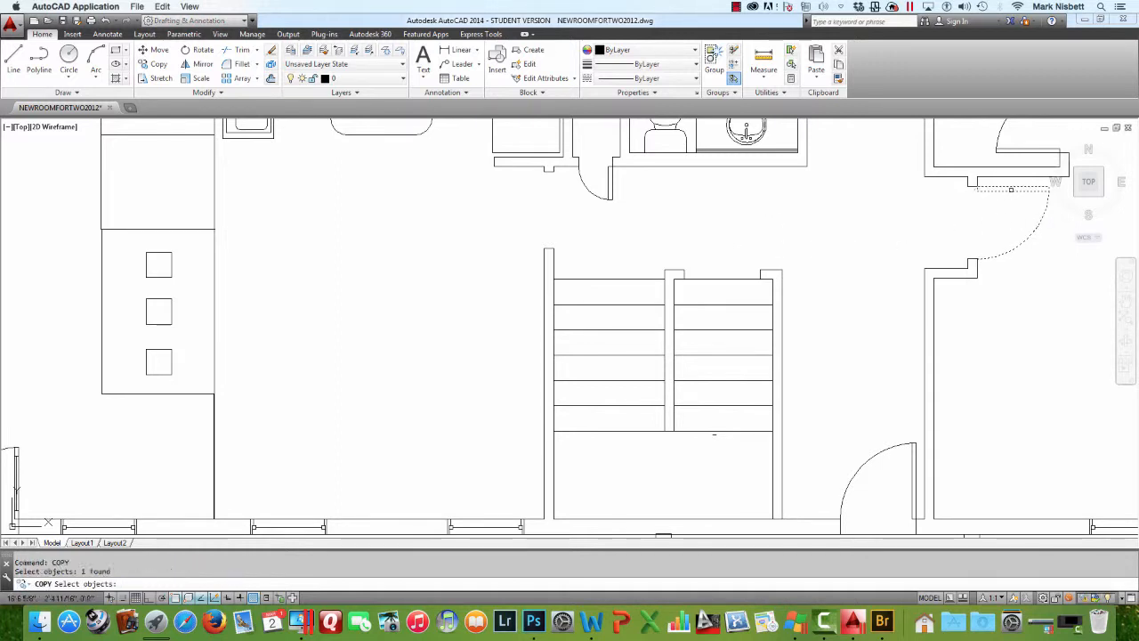
{"action": "key", "text": "Return"}
{"action": "left_click", "coordinate": [977, 187]}
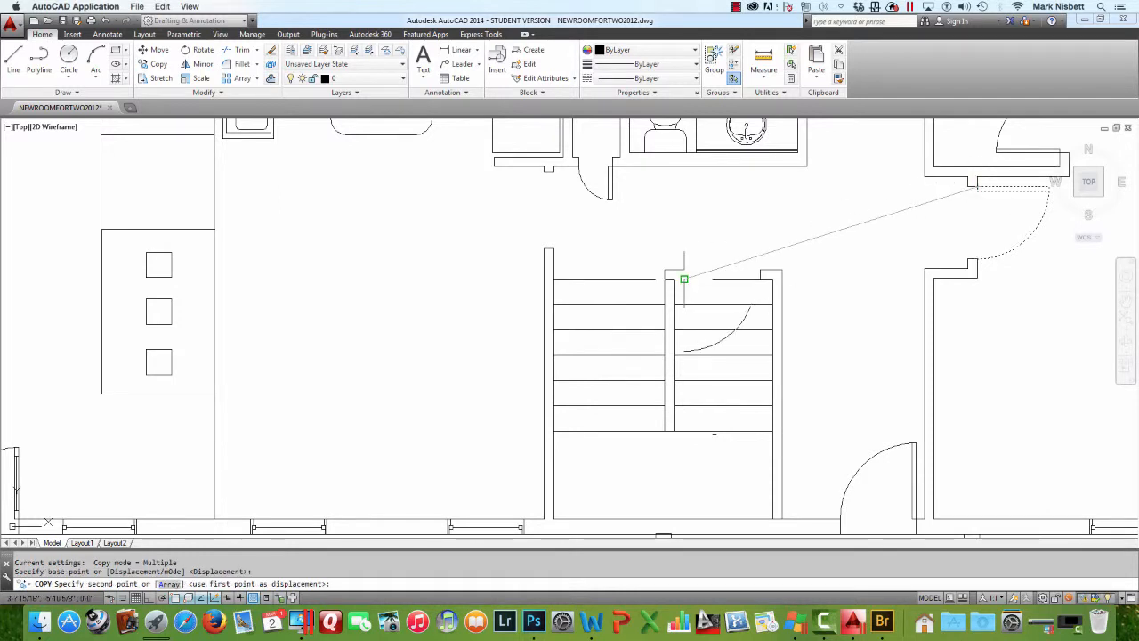
{"action": "left_click", "coordinate": [684, 269]}
{"action": "key", "text": "Escape"}
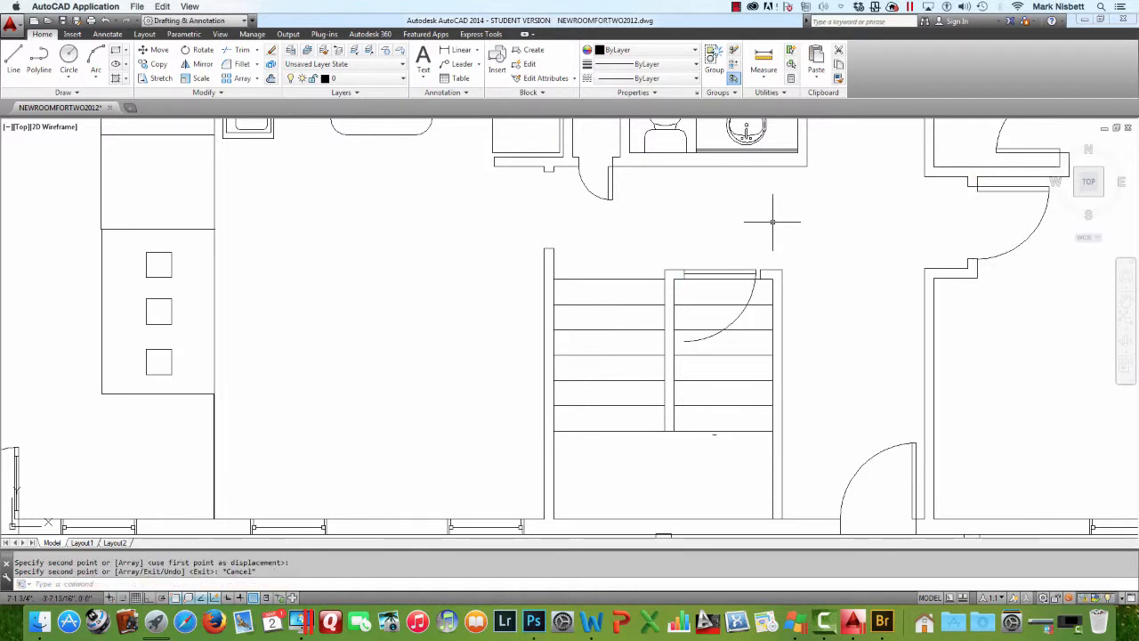
Rotate the copied stair door 90° counterclockwise about its hinge corner, with Ortho on.
{"action": "type", "text": "ro"}
{"action": "key", "text": "Return"}
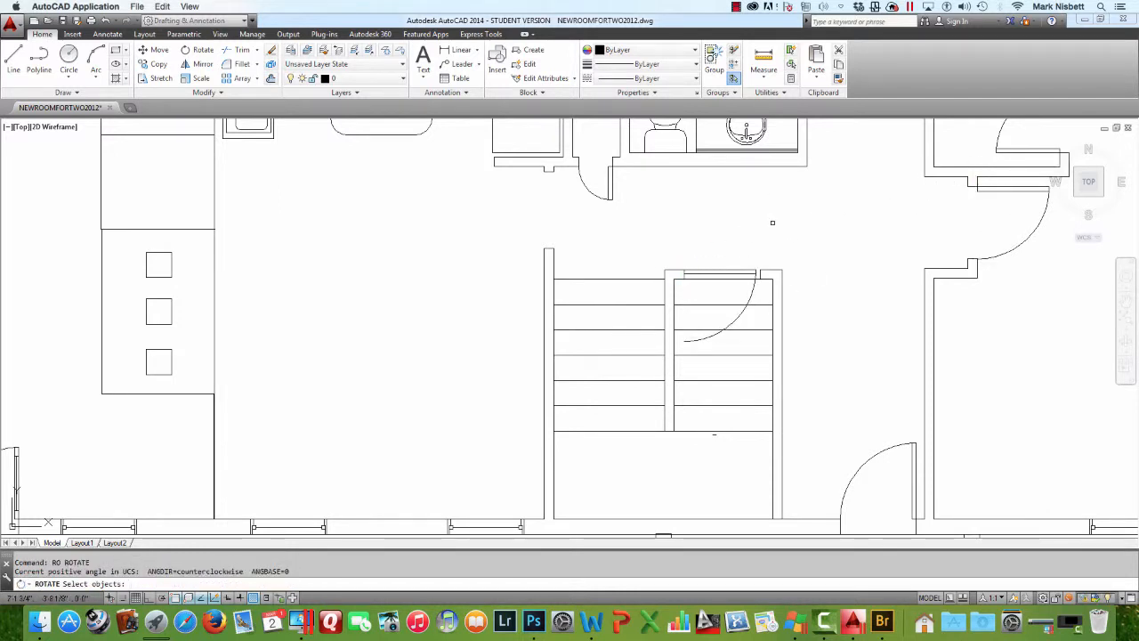
{"action": "left_click", "coordinate": [729, 271]}
{"action": "key", "text": "Return"}
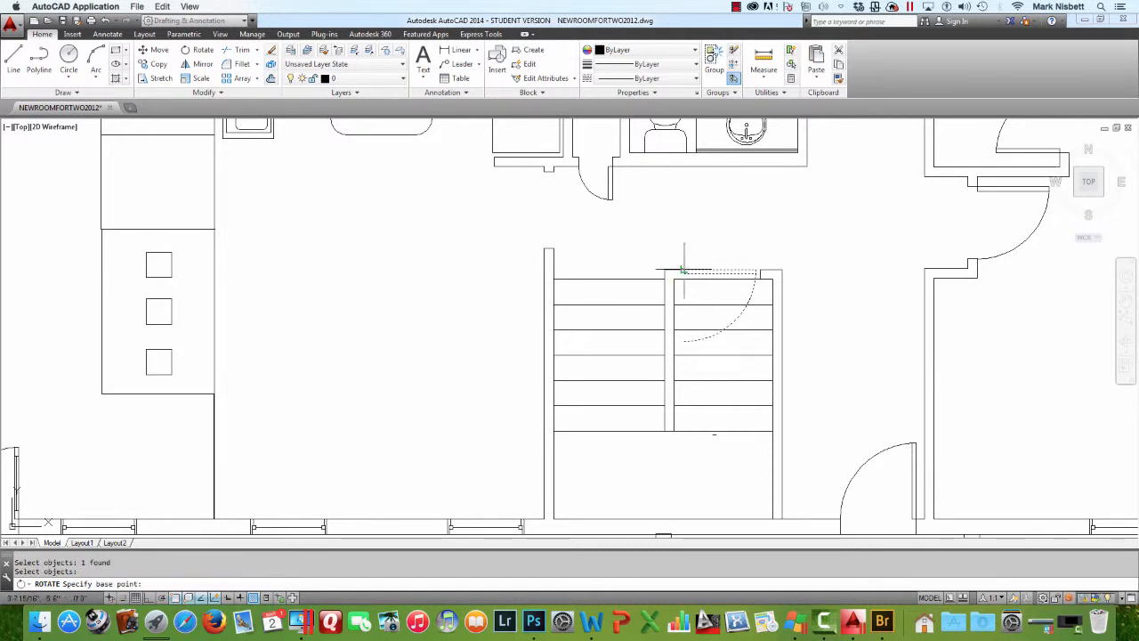
{"action": "left_click", "coordinate": [684, 269]}
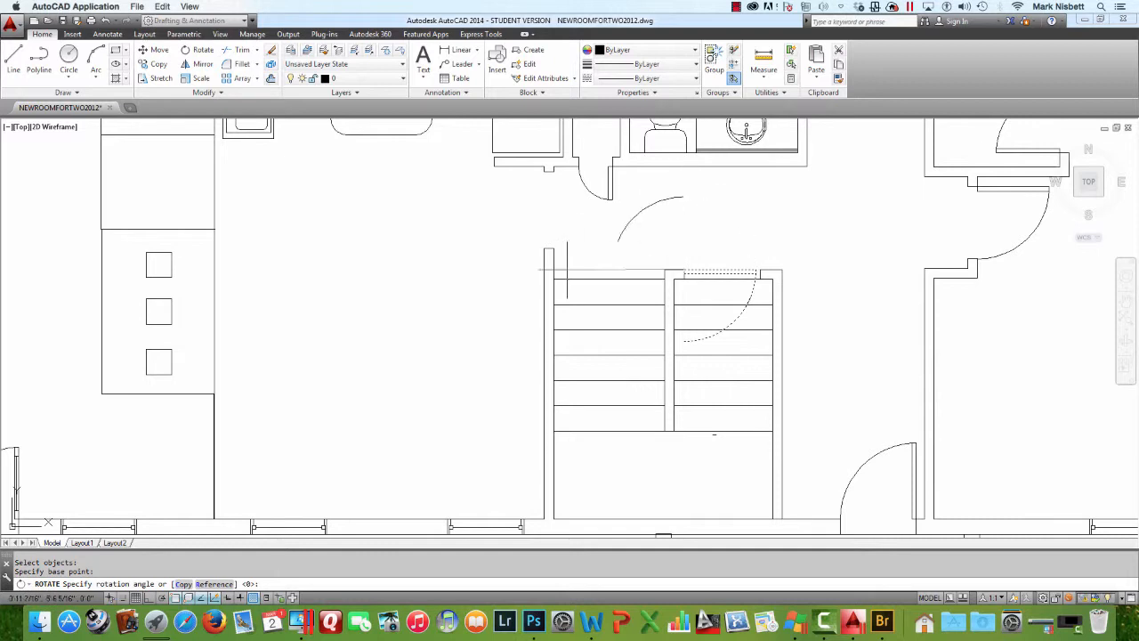
{"action": "left_click", "coordinate": [149, 598]}
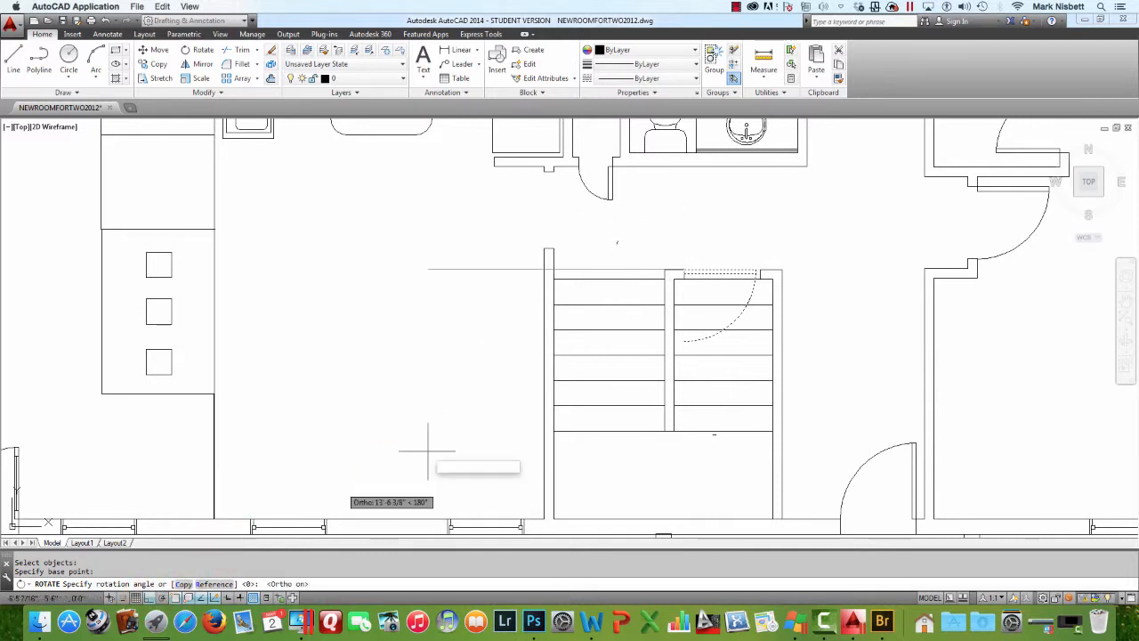
{"action": "left_click", "coordinate": [717, 193]}
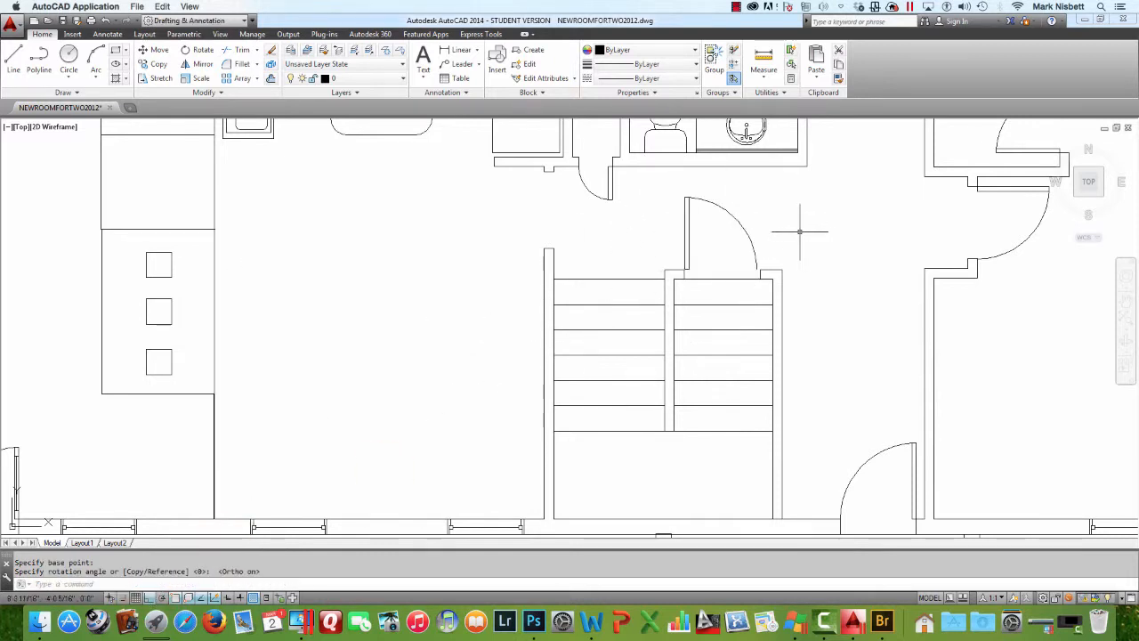
Move the stair door slightly left so the leaf's lower corner meets the upper corner of the opening's left jamb.
{"action": "scroll", "coordinate": [727, 240], "scroll_direction": "up", "scroll_amount": 5}
{"action": "scroll", "coordinate": [730, 238], "scroll_direction": "down", "scroll_amount": 5}
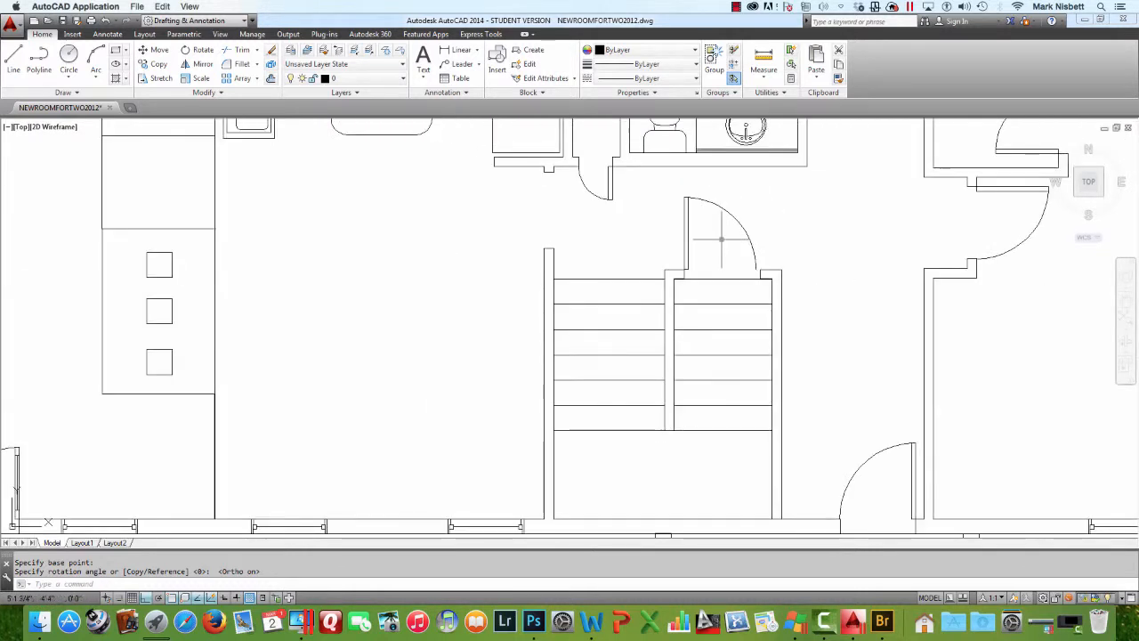
{"action": "scroll", "coordinate": [722, 239], "scroll_direction": "up", "scroll_amount": 3}
{"action": "scroll", "coordinate": [722, 239], "scroll_direction": "up", "scroll_amount": 2}
{"action": "scroll", "coordinate": [722, 239], "scroll_direction": "down", "scroll_amount": 2}
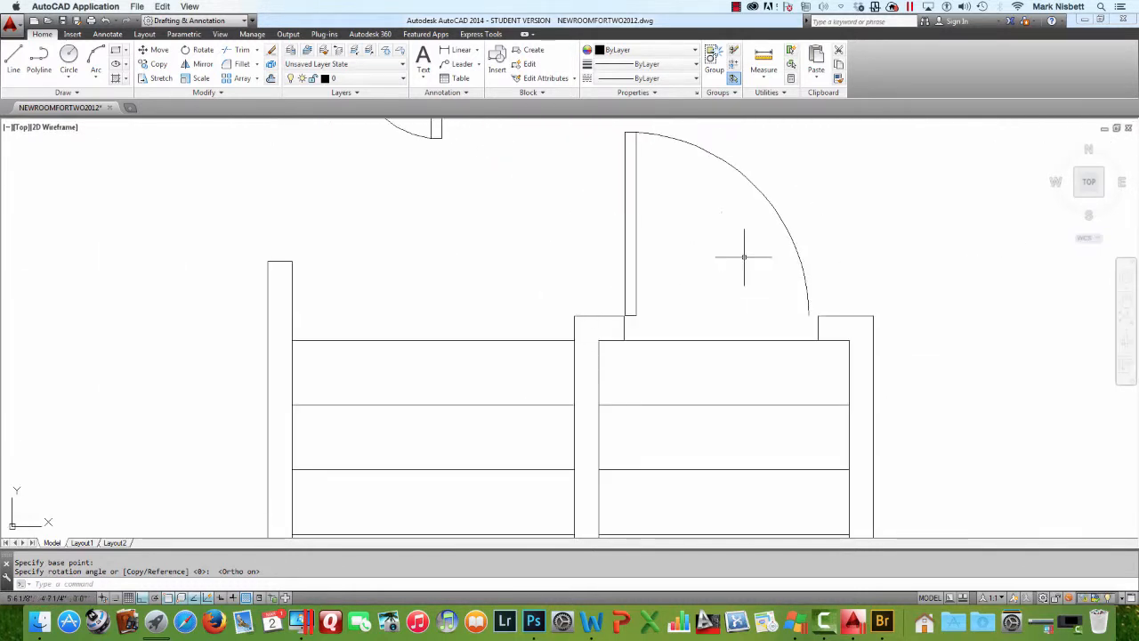
{"action": "type", "text": "m"}
{"action": "key", "text": "Return"}
{"action": "left_click", "coordinate": [637, 311]}
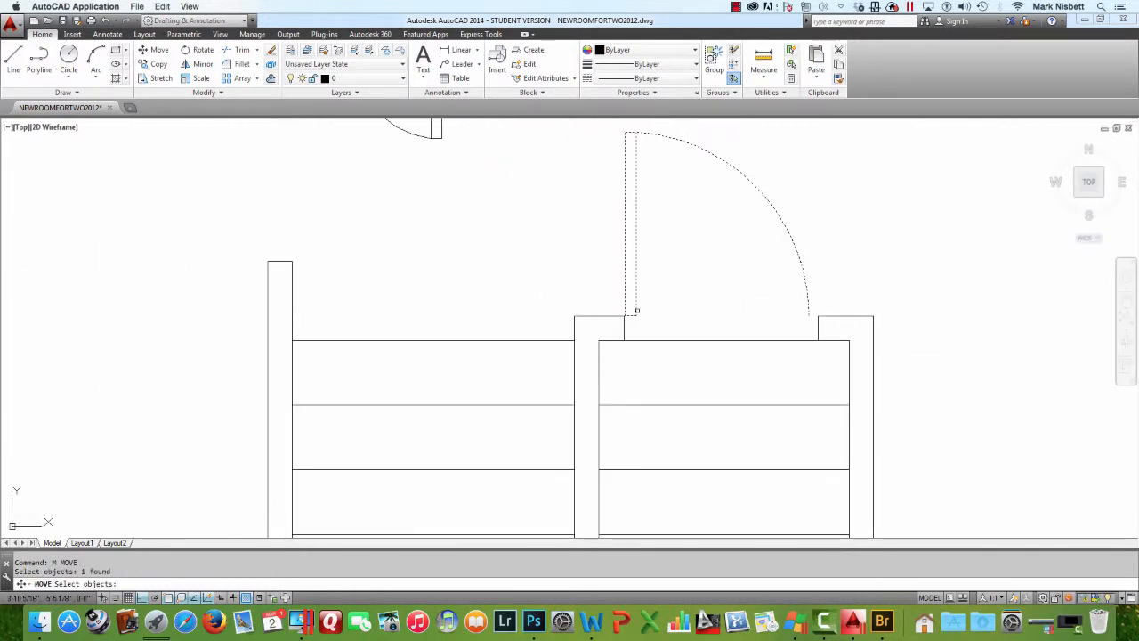
{"action": "key", "text": "Return"}
{"action": "left_click", "coordinate": [623, 314]}
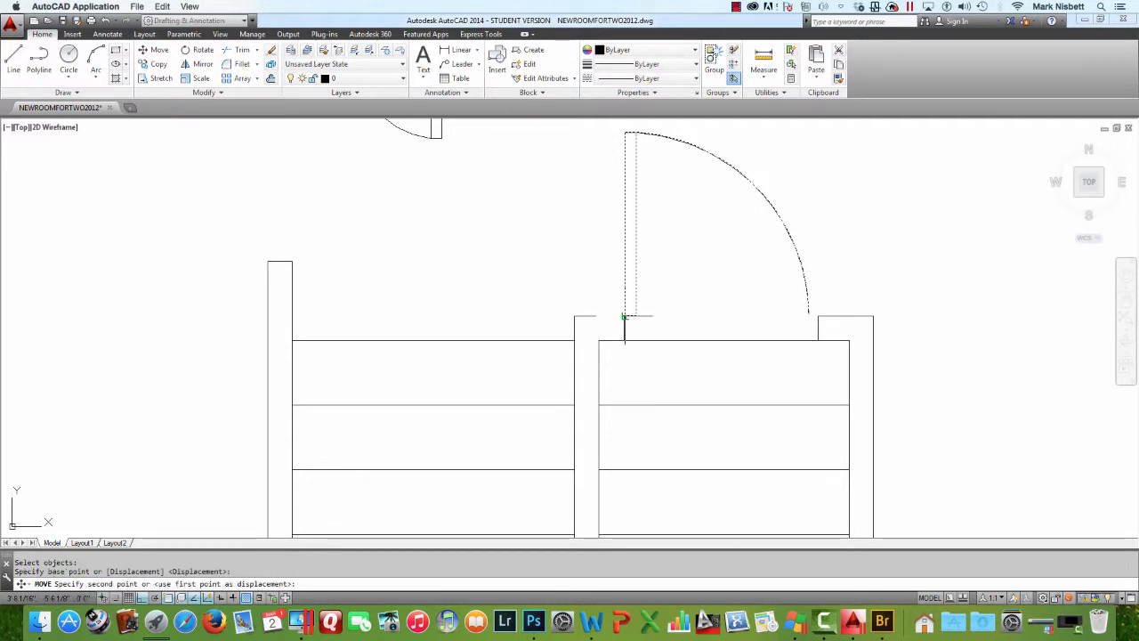
{"action": "left_click", "coordinate": [622, 316]}
{"action": "key", "text": "Escape"}
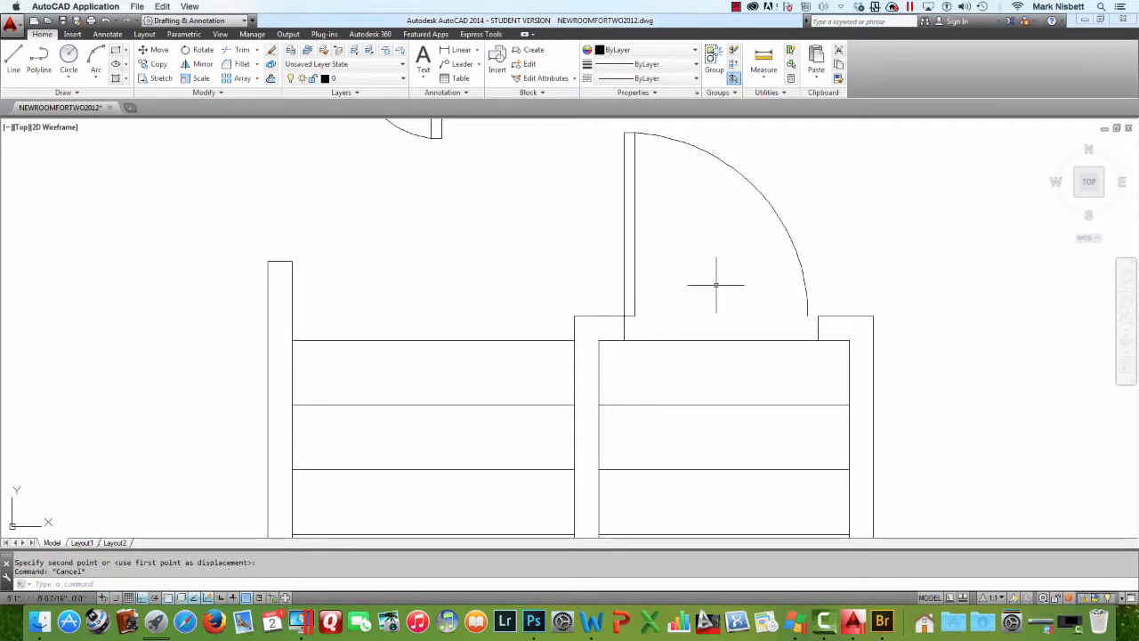
Measure the width of the stair door opening from the left jamb's upper corner to the right jamb's upper corner.
{"action": "key", "text": "BackSpace"}
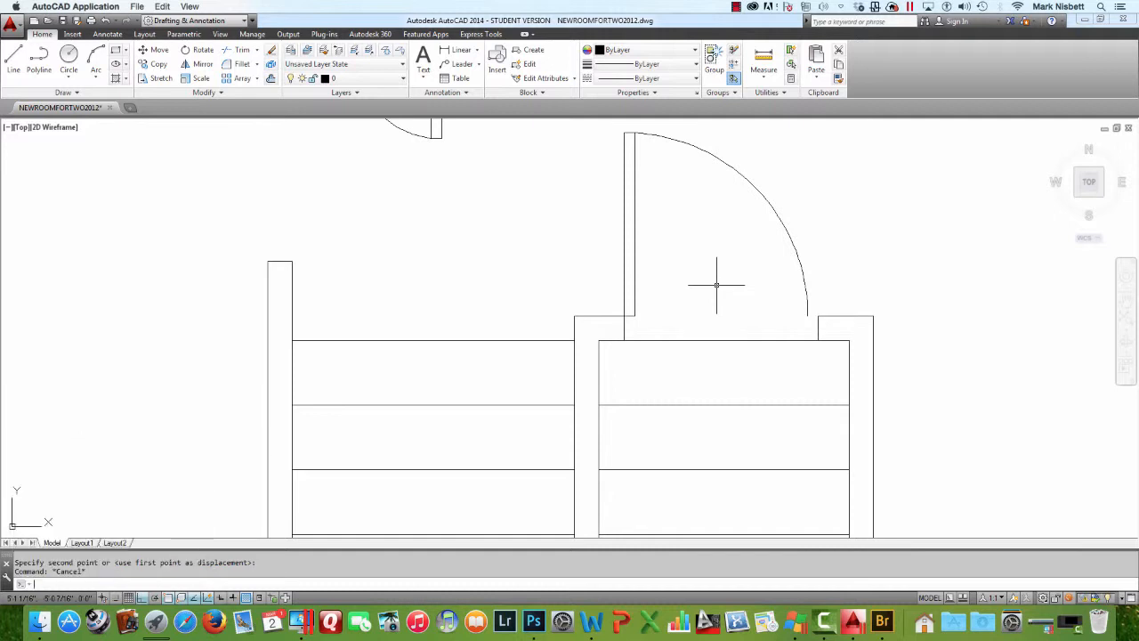
{"action": "type", "text": "di"}
{"action": "key", "text": "Return"}
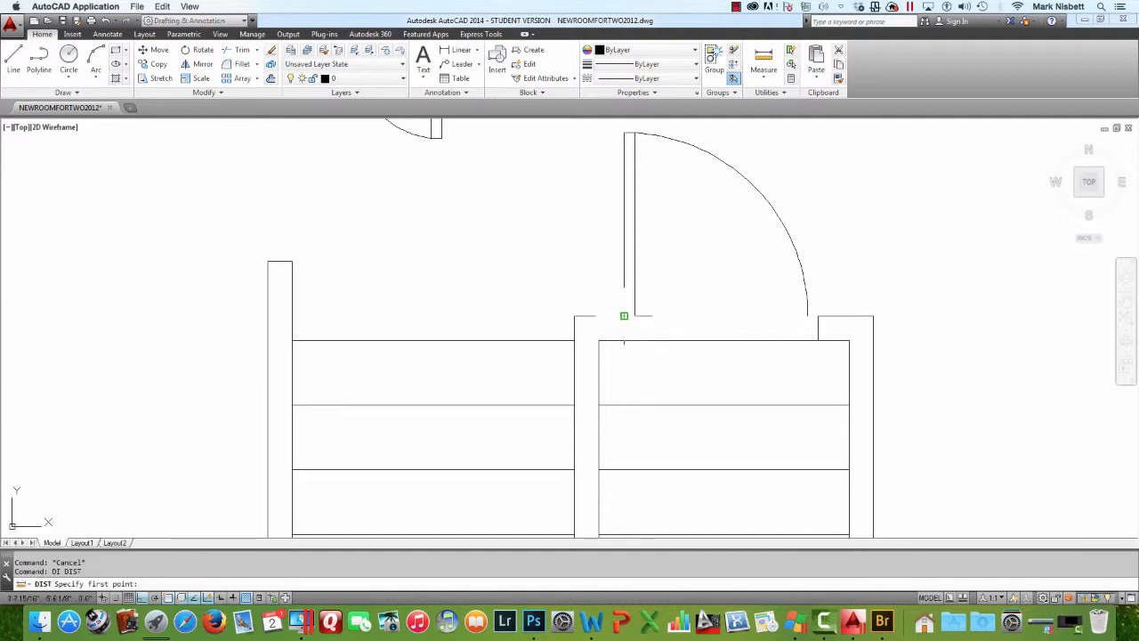
{"action": "left_click", "coordinate": [624, 315]}
{"action": "left_click", "coordinate": [818, 315]}
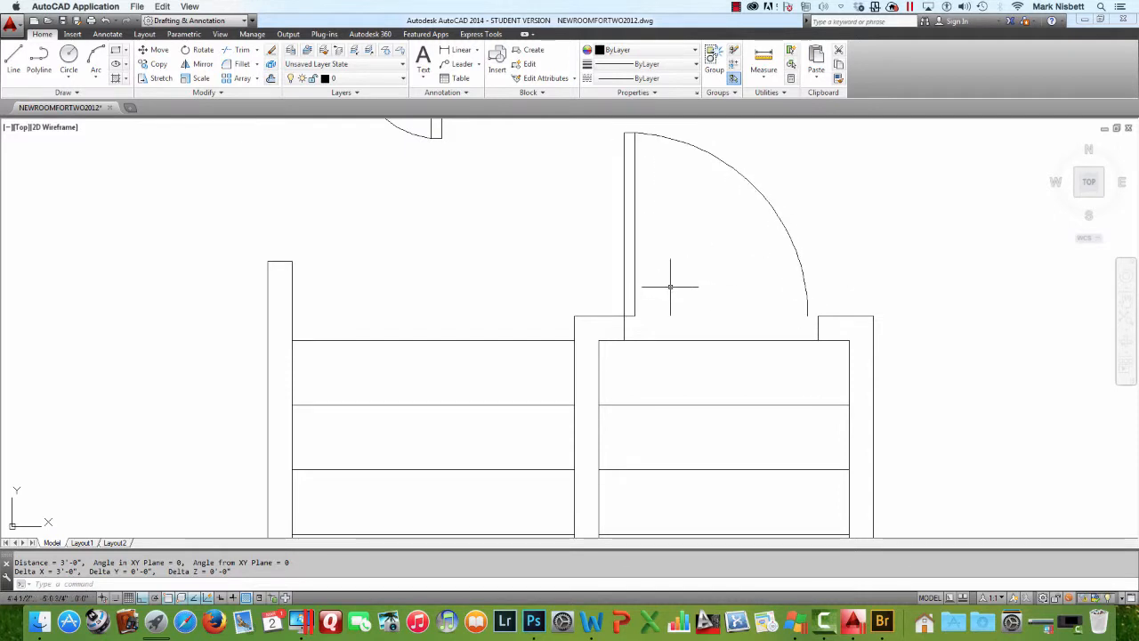
Scale the stair door from its hinge corner by reference, taking the span to the swing's end as reference, so it fills the opening.
{"action": "type", "text": "sc"}
{"action": "key", "text": "Return"}
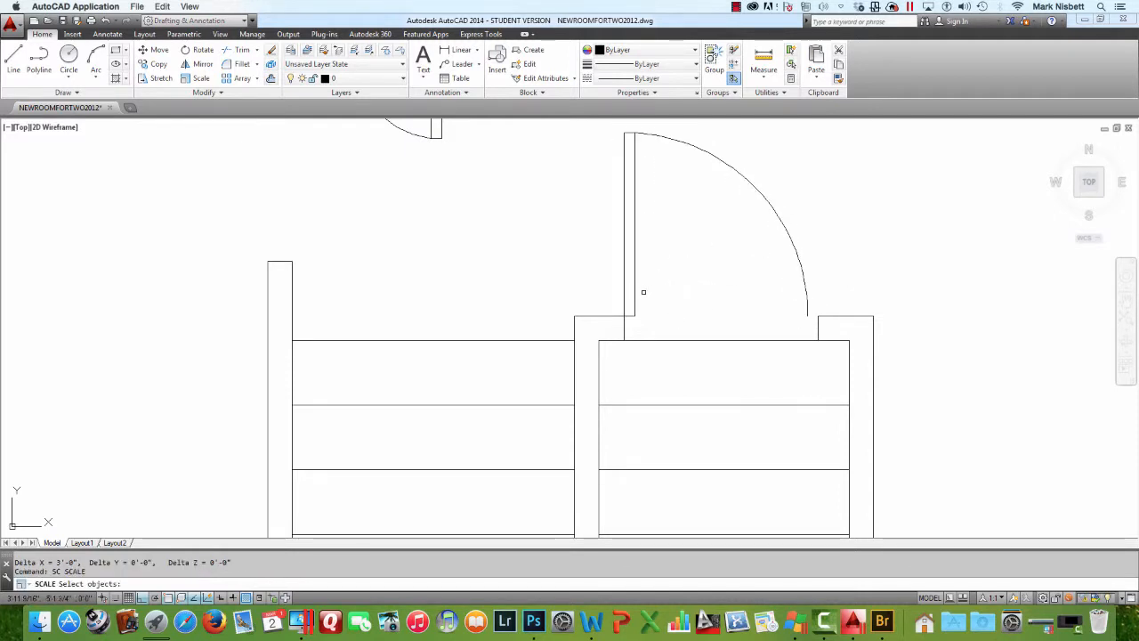
{"action": "left_click", "coordinate": [637, 298]}
{"action": "key", "text": "Return"}
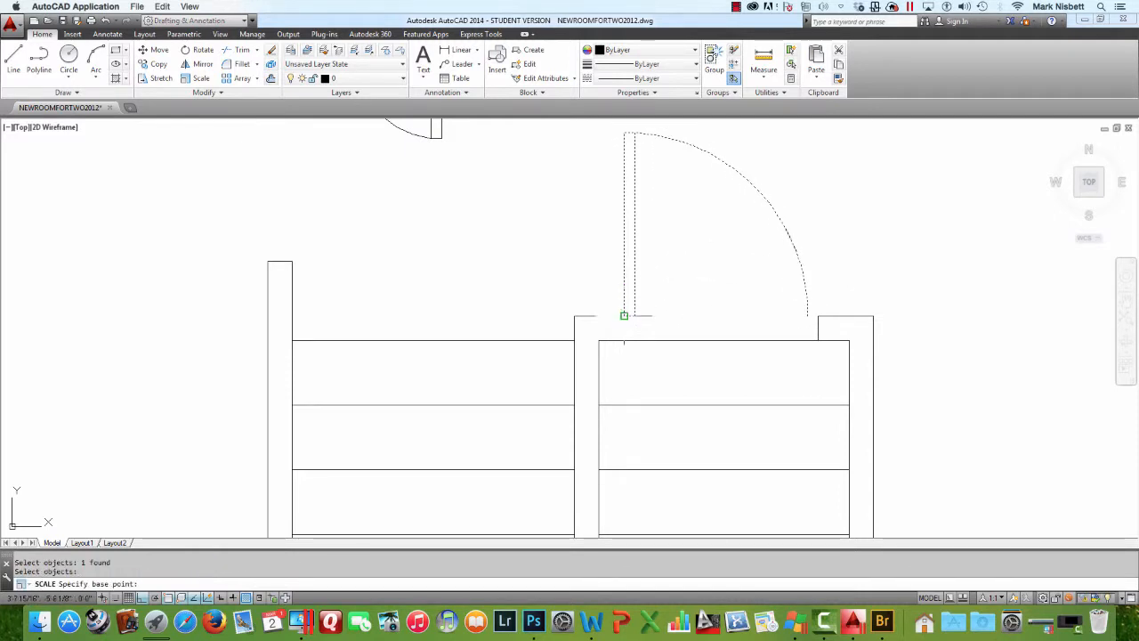
{"action": "left_click", "coordinate": [624, 316]}
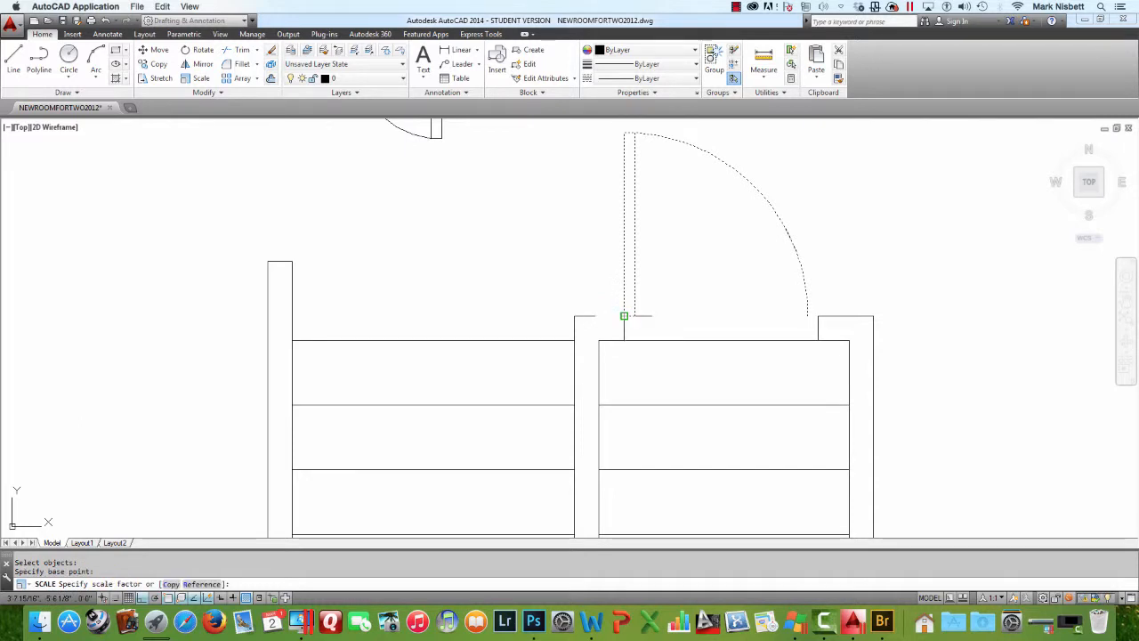
{"action": "type", "text": "r"}
{"action": "key", "text": "Return"}
{"action": "left_click", "coordinate": [624, 316]}
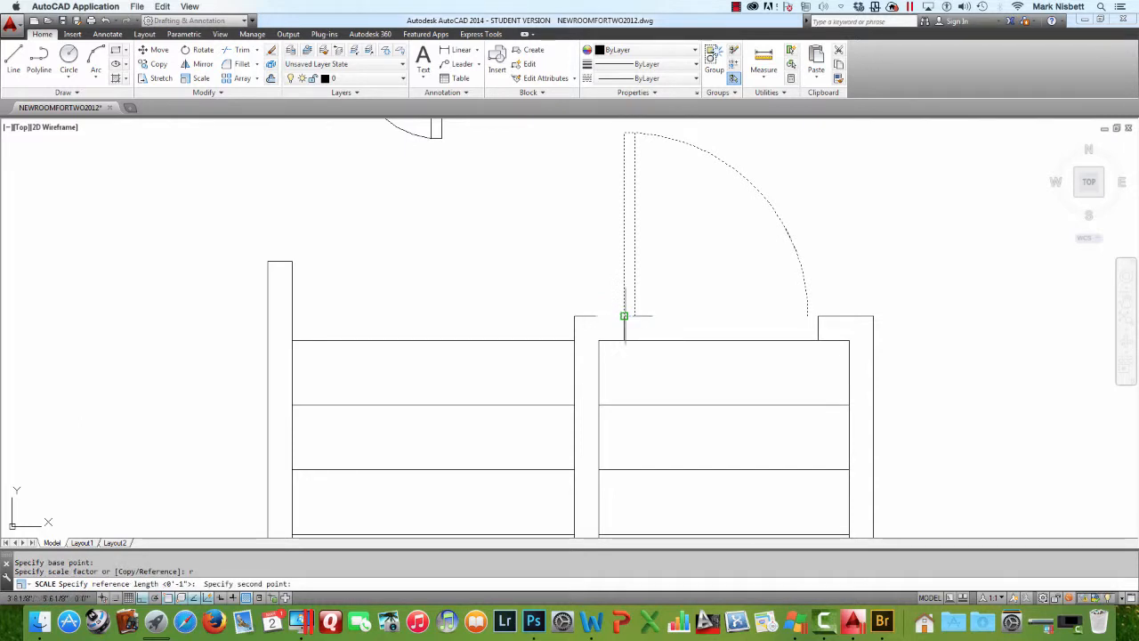
{"action": "left_click", "coordinate": [808, 316]}
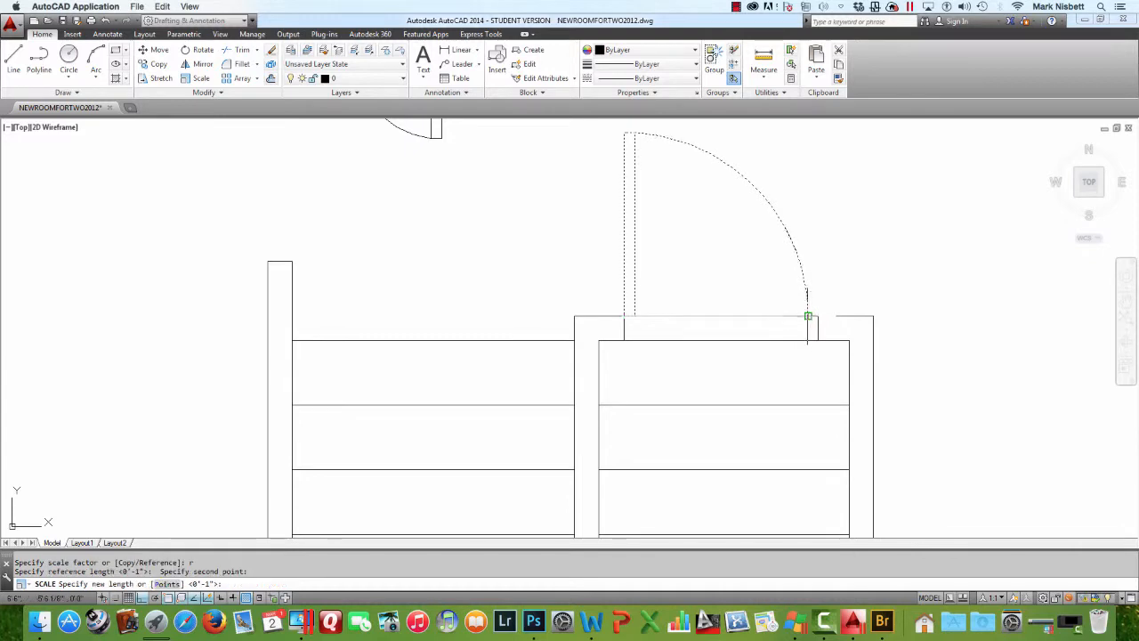
{"action": "left_click", "coordinate": [871, 256]}
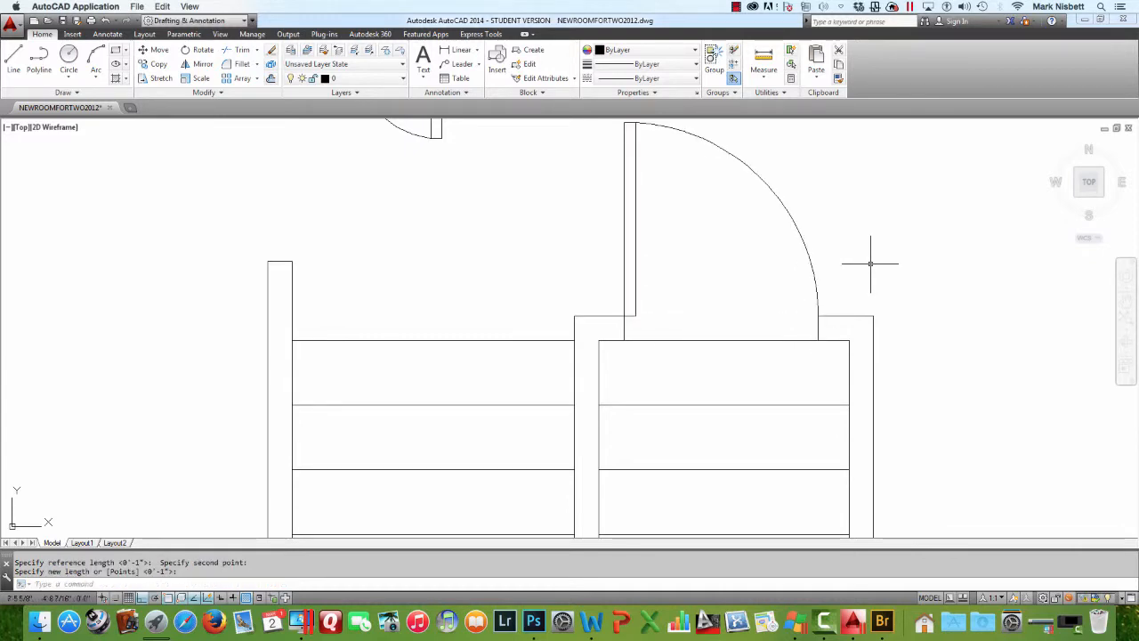
Draw a vertical line closing the open right end of the porch steps marked UP, down to the wall.
{"action": "scroll", "coordinate": [870, 263], "scroll_direction": "down", "scroll_amount": 3}
{"action": "left_click_drag", "start_coordinate": [808, 285], "coordinate": [727, 335]}
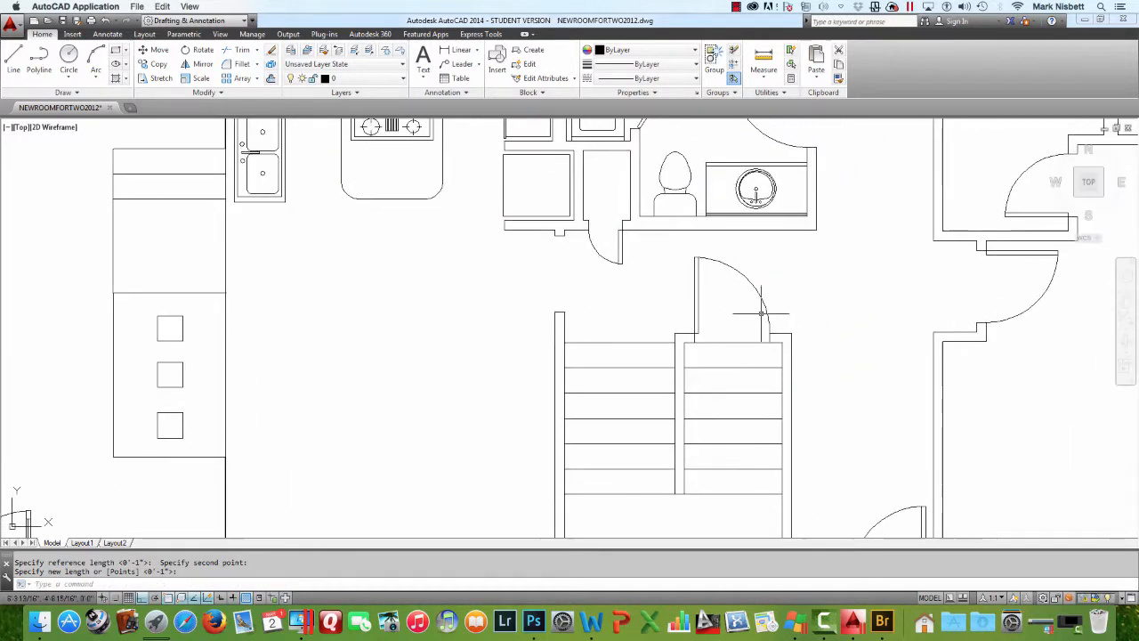
{"action": "scroll", "coordinate": [806, 312], "scroll_direction": "down", "scroll_amount": 3}
{"action": "scroll", "coordinate": [803, 311], "scroll_direction": "up", "scroll_amount": 4}
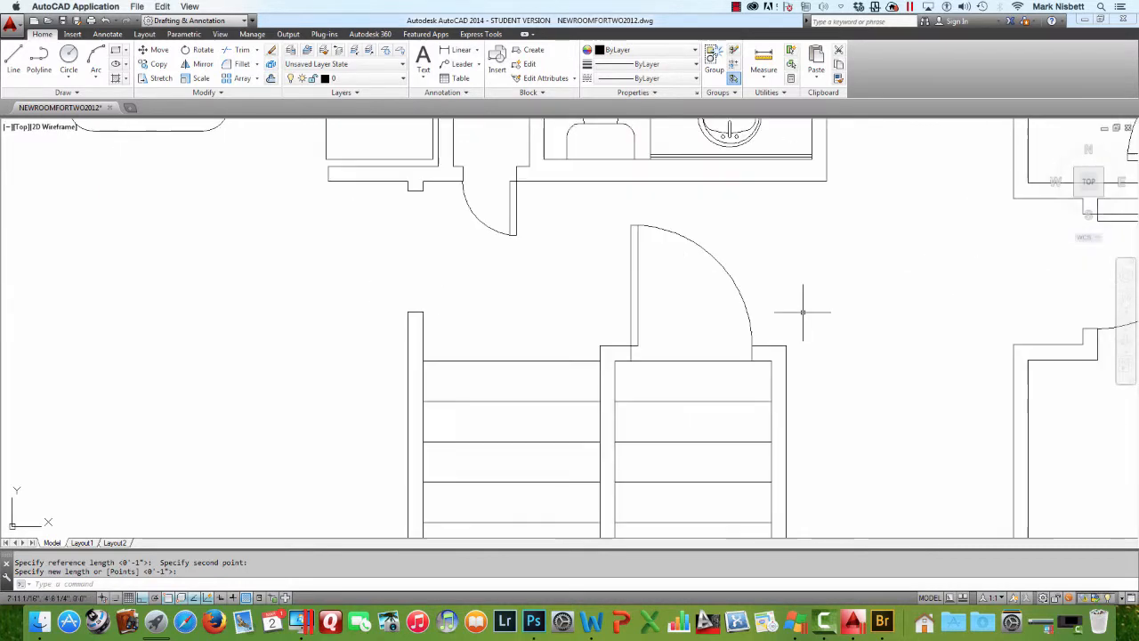
{"action": "scroll", "coordinate": [803, 311], "scroll_direction": "down", "scroll_amount": 5}
{"action": "scroll", "coordinate": [805, 311], "scroll_direction": "up", "scroll_amount": 4}
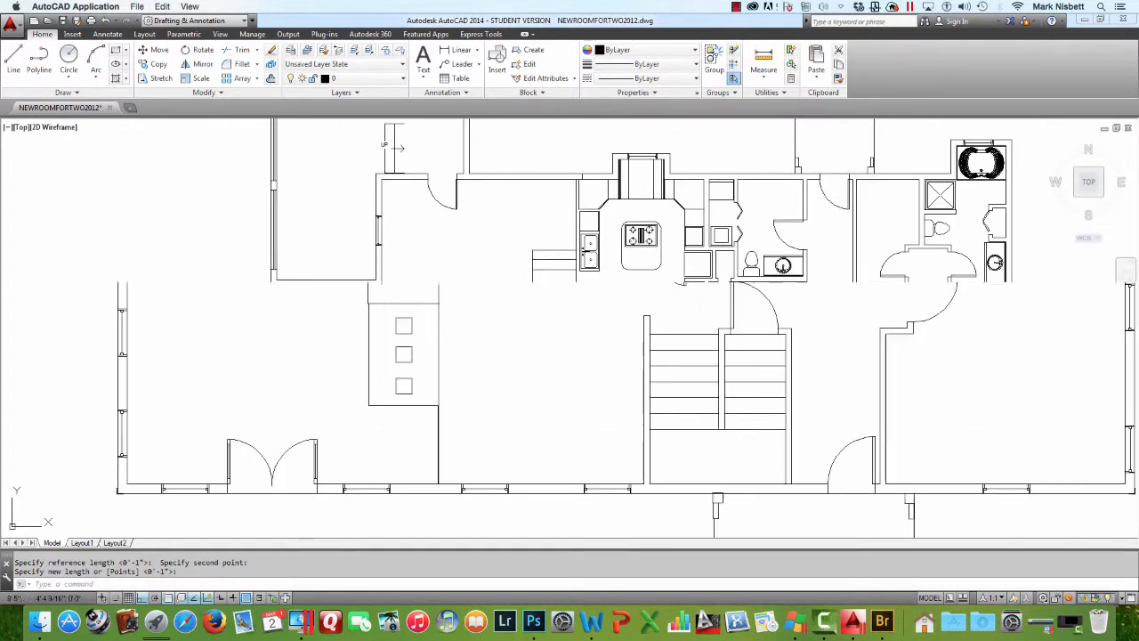
{"action": "scroll", "coordinate": [805, 311], "scroll_direction": "down", "scroll_amount": 4}
{"action": "left_click_drag", "start_coordinate": [763, 272], "coordinate": [765, 354]}
{"action": "scroll", "coordinate": [549, 246], "scroll_direction": "up", "scroll_amount": 5}
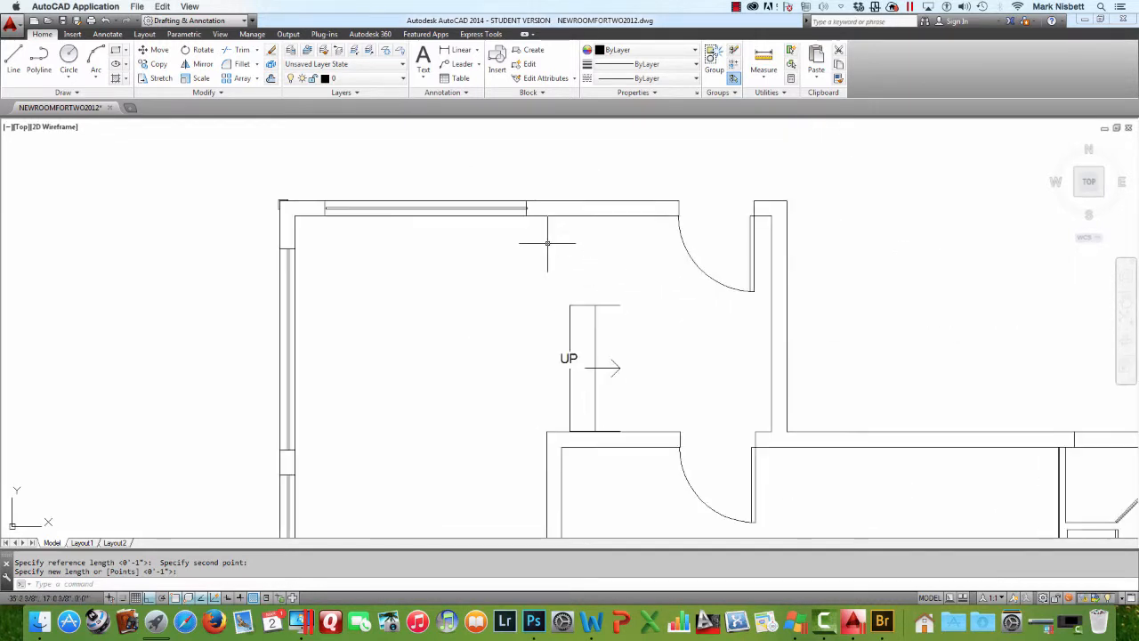
{"action": "key", "text": "Escape"}
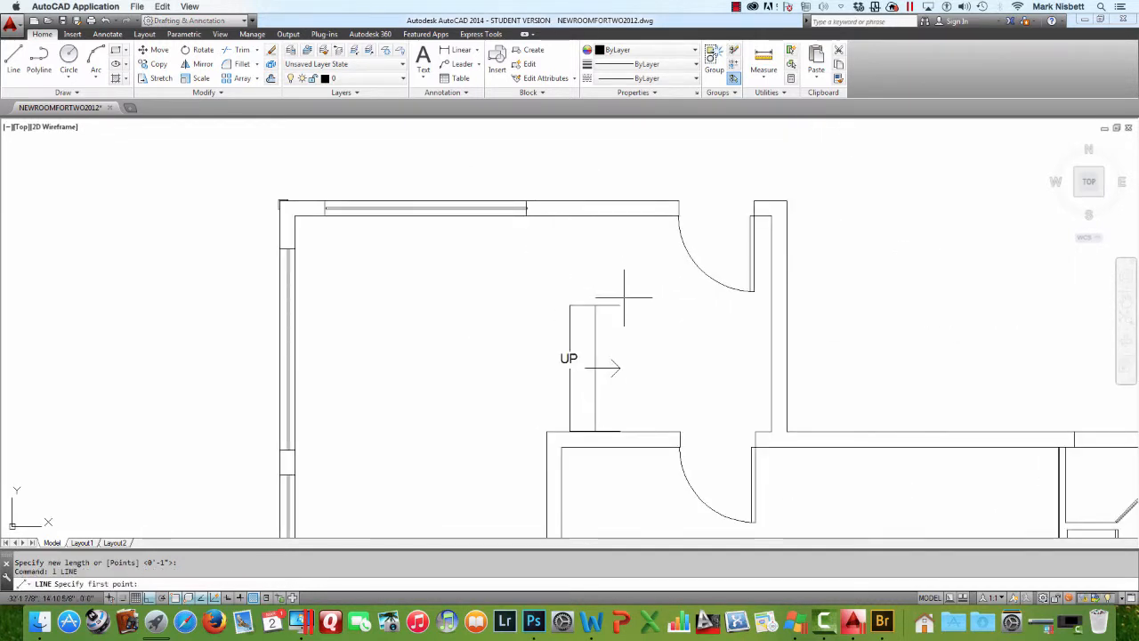
{"action": "type", "text": "l"}
{"action": "key", "text": "Return"}
{"action": "left_click", "coordinate": [621, 305]}
{"action": "left_click", "coordinate": [632, 433]}
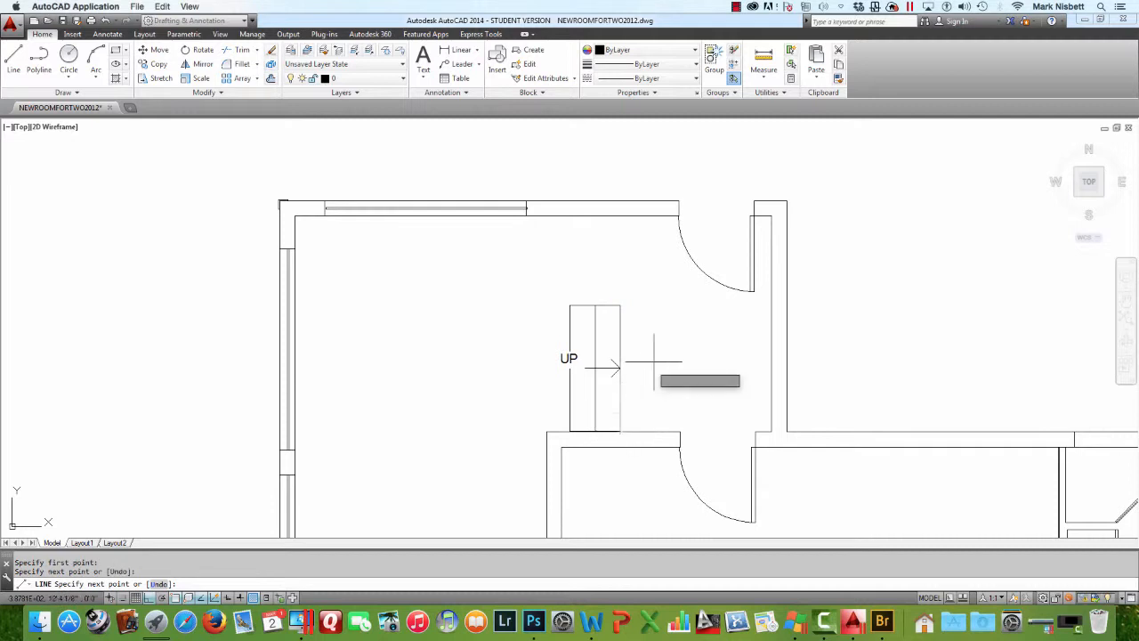
{"action": "key", "text": "Return"}
Erase the UP label and the direction arrow's shaft and head from the porch steps.
{"action": "left_click_drag", "start_coordinate": [752, 293], "coordinate": [732, 172]}
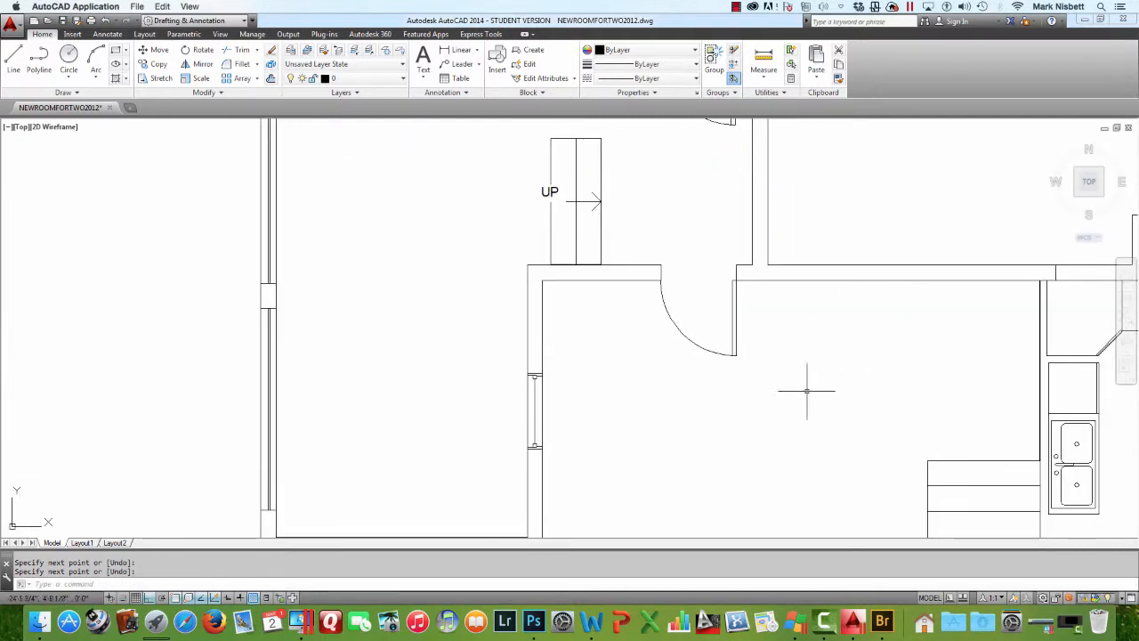
{"action": "left_click_drag", "start_coordinate": [685, 279], "coordinate": [690, 414]}
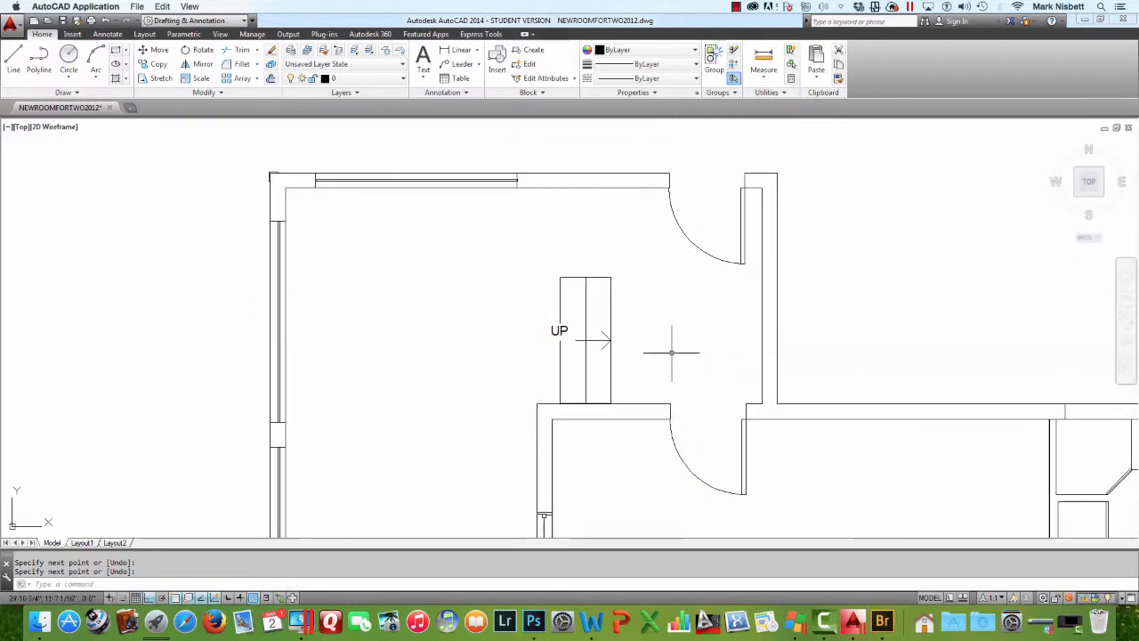
{"action": "type", "text": "e"}
{"action": "key", "text": "Return"}
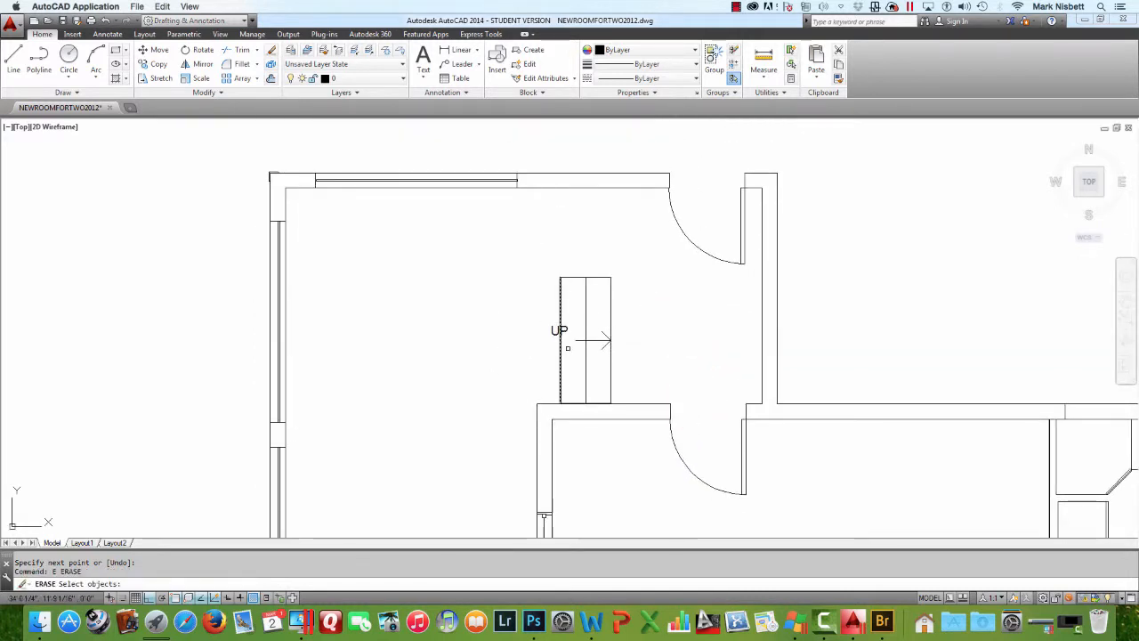
{"action": "key", "text": "Return"}
{"action": "key", "text": "Return"}
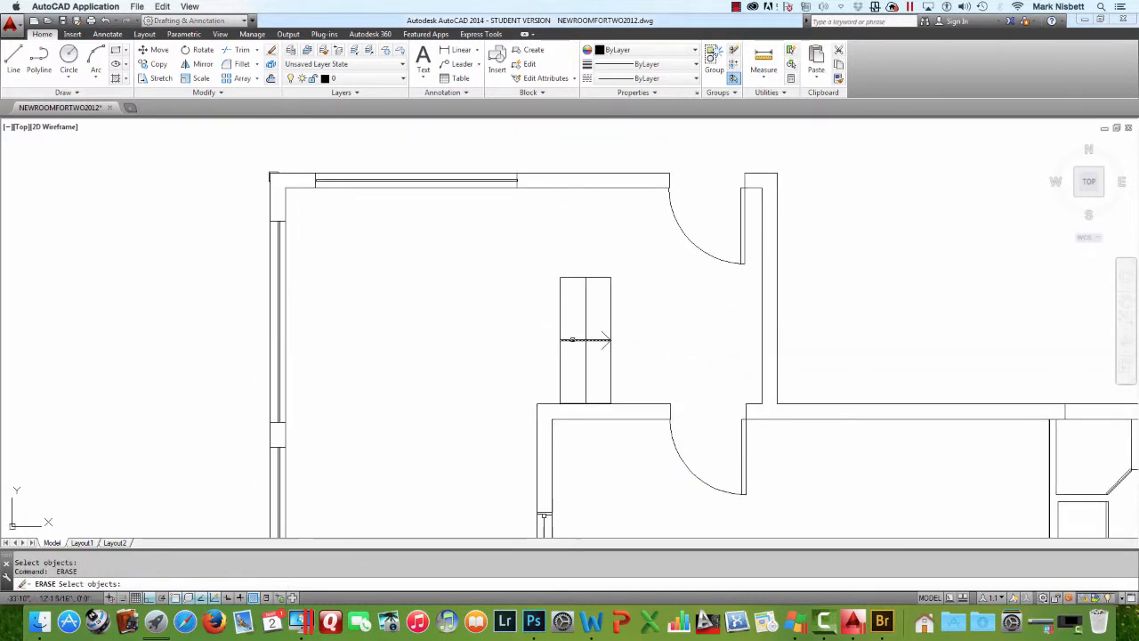
{"action": "left_click", "coordinate": [605, 339]}
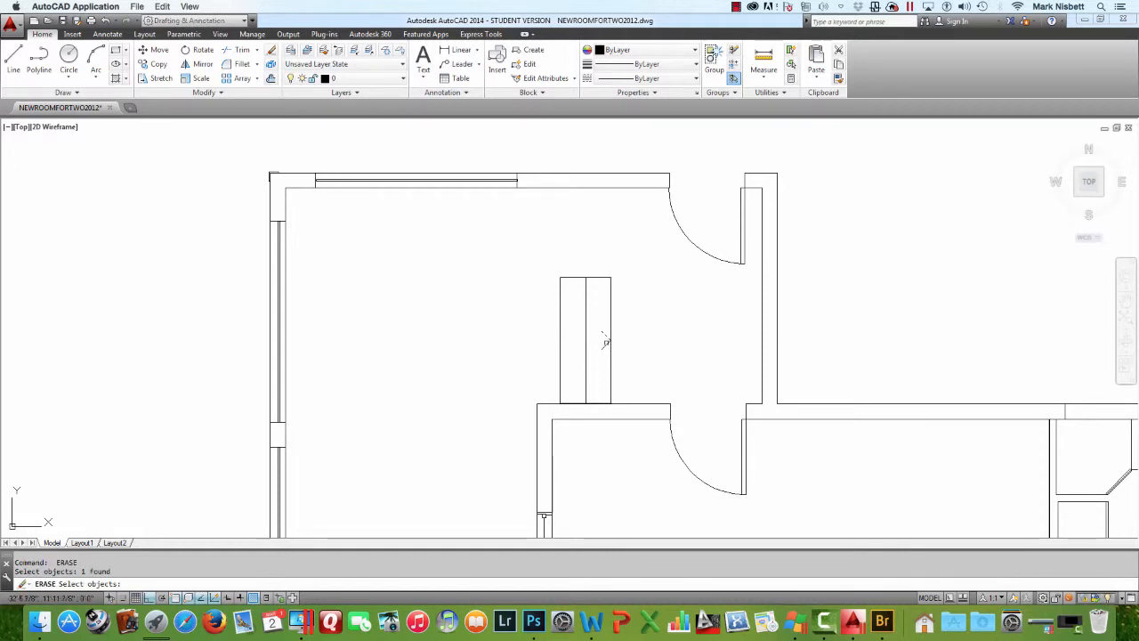
{"action": "key", "text": "Return"}
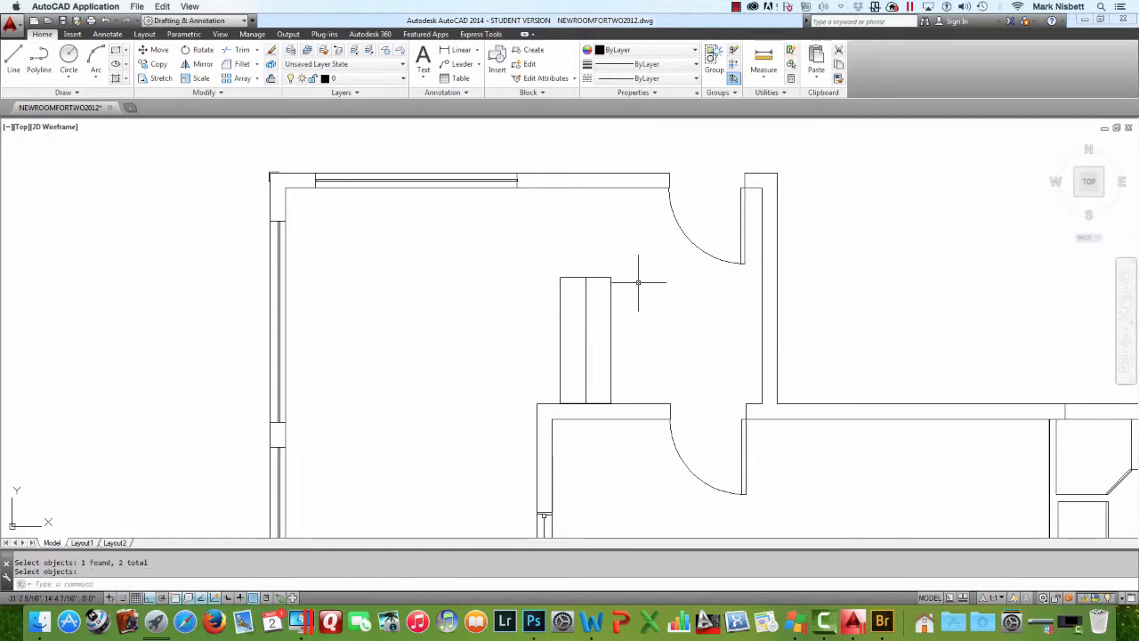
Draw a vertical line from the porch steps' upper-right corner to the inner face of the porch's upper wall.
{"action": "type", "text": "l"}
{"action": "key", "text": "Return"}
{"action": "left_click", "coordinate": [611, 277]}
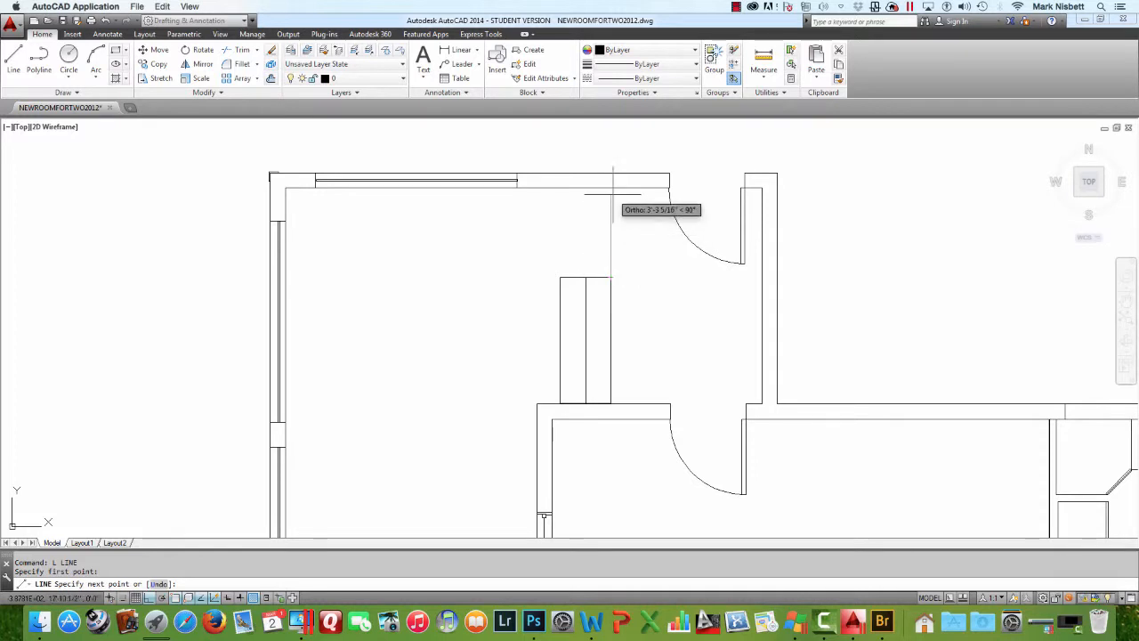
{"action": "left_click", "coordinate": [610, 188]}
{"action": "key", "text": "Escape"}
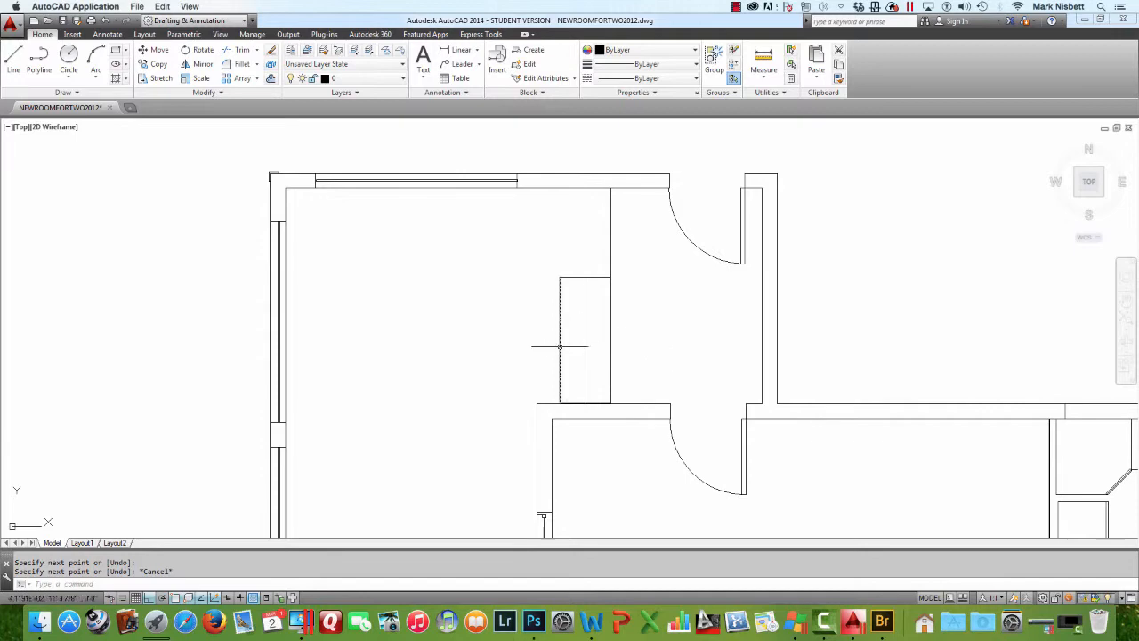
Look over the cleaned floor plan, then switch to Photoshop and examine the whole rendered house plan for comparison.
{"action": "left_click_drag", "start_coordinate": [553, 276], "coordinate": [583, 190]}
{"action": "scroll", "coordinate": [566, 234], "scroll_direction": "down", "scroll_amount": 5}
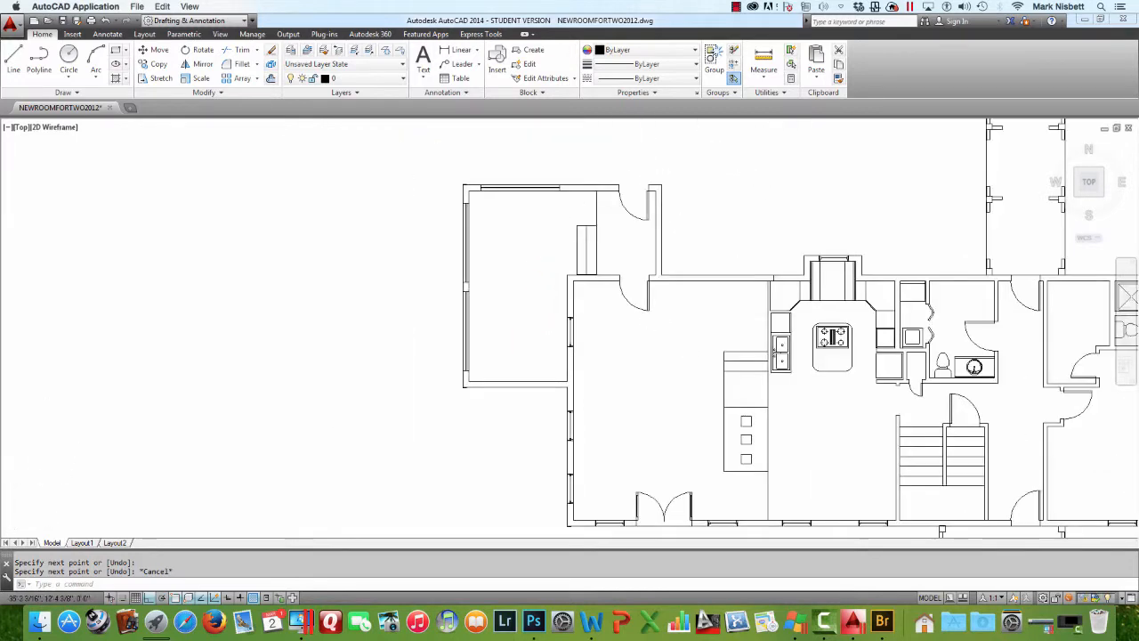
{"action": "scroll", "coordinate": [637, 271], "scroll_direction": "up", "scroll_amount": 3}
{"action": "left_click_drag", "start_coordinate": [637, 272], "coordinate": [560, 254]}
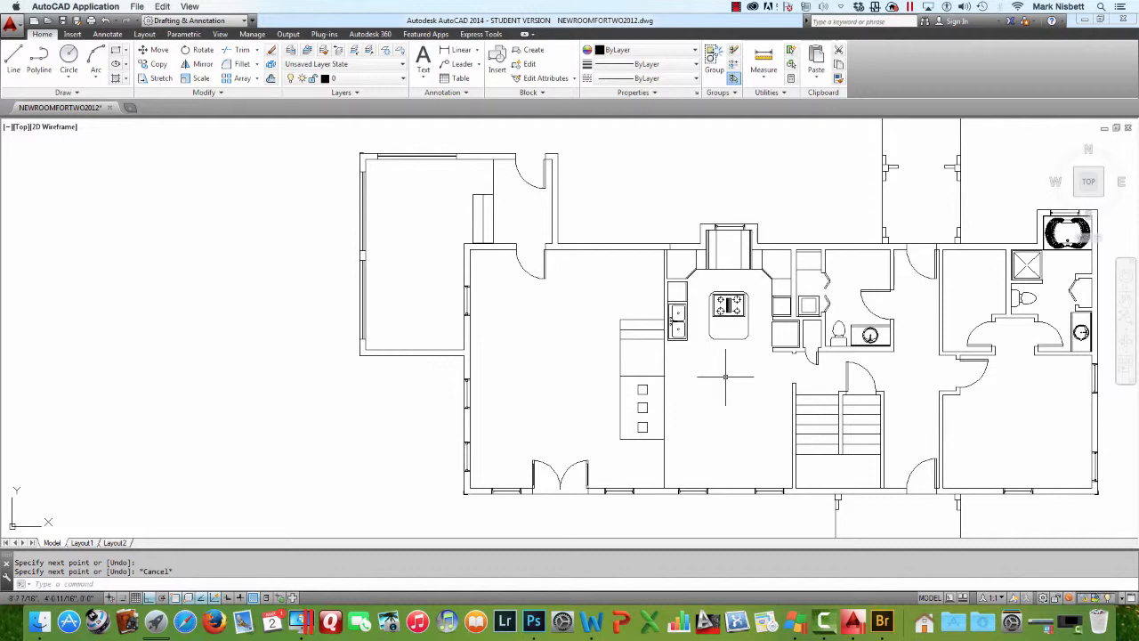
{"action": "left_click", "coordinate": [537, 609]}
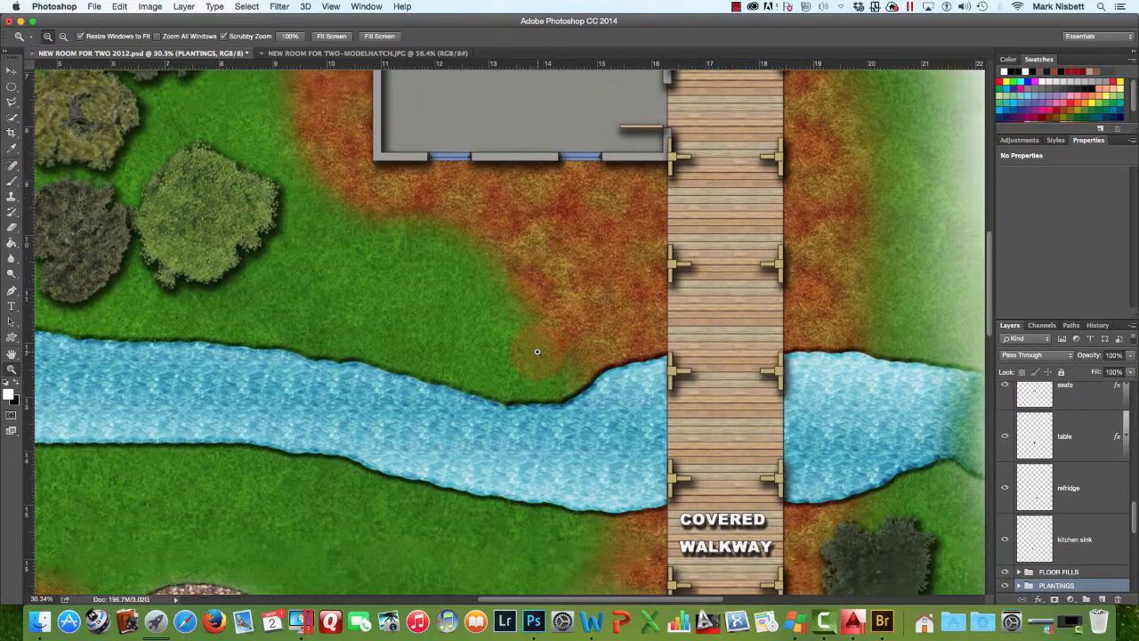
{"action": "mouse_move", "coordinate": [532, 356]}
{"action": "left_mouse_down"}
{"action": "mouse_move", "coordinate": [471, 363]}
{"action": "mouse_move", "coordinate": [518, 351]}
{"action": "mouse_move", "coordinate": [545, 240]}
{"action": "left_mouse_up"}
{"action": "left_click_drag", "start_coordinate": [551, 348], "coordinate": [564, 252]}
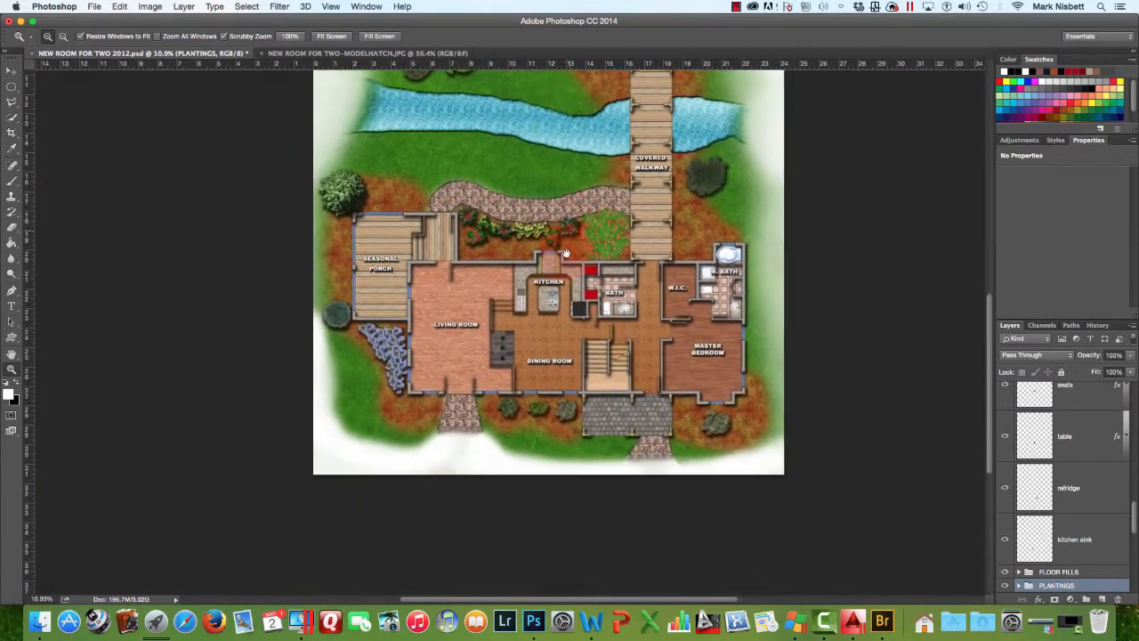
{"action": "left_click_drag", "start_coordinate": [564, 310], "coordinate": [587, 311]}
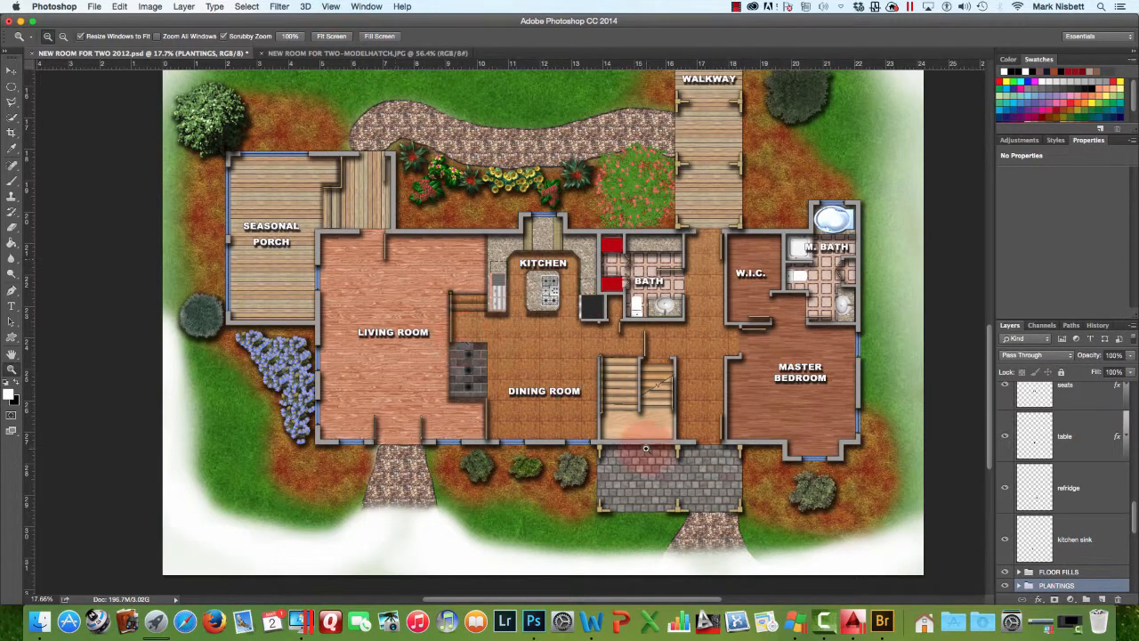
Switch back to AutoCAD and draw a vertical line between the jambs across the master bathroom's door opening.
{"action": "left_click", "coordinate": [856, 602]}
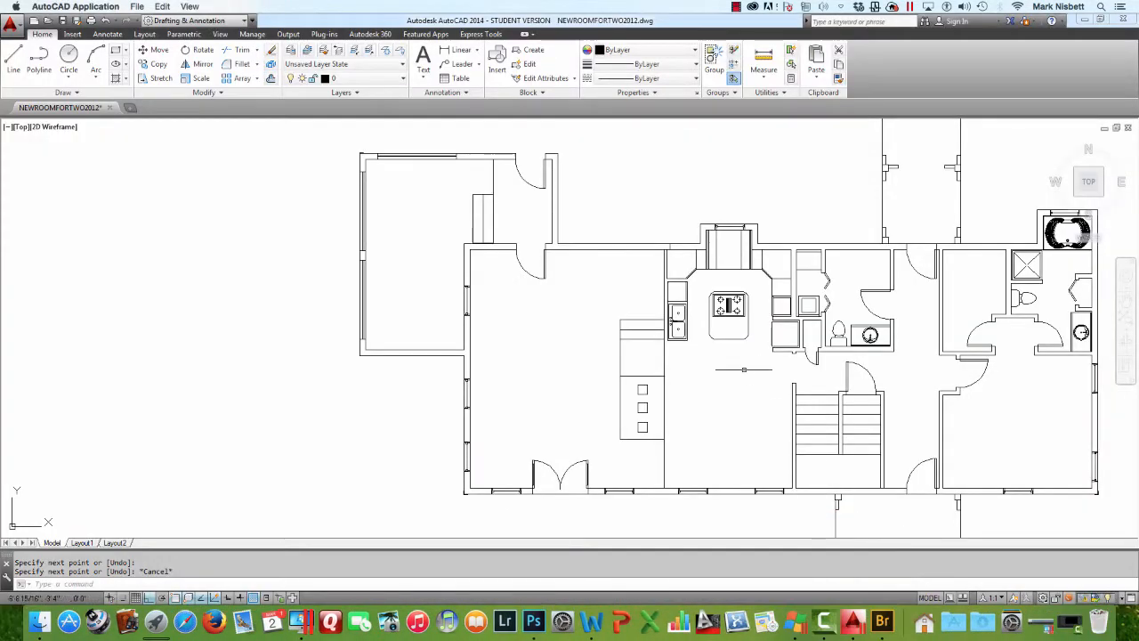
{"action": "left_click_drag", "start_coordinate": [698, 369], "coordinate": [596, 363]}
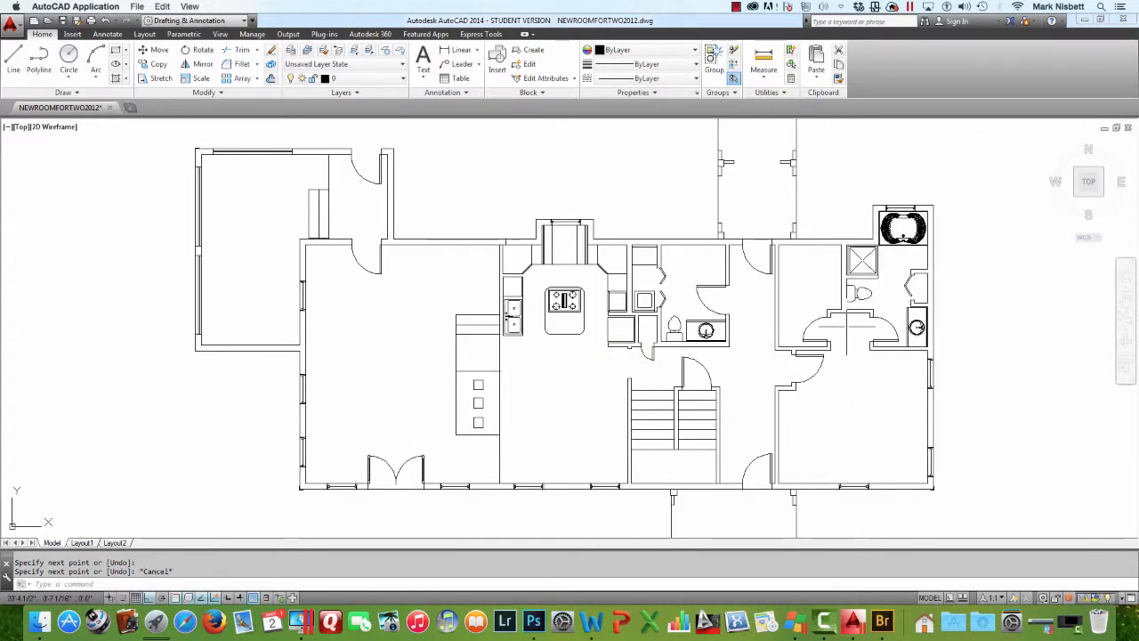
{"action": "left_click_drag", "start_coordinate": [845, 328], "coordinate": [805, 343]}
{"action": "scroll", "coordinate": [845, 336], "scroll_direction": "up", "scroll_amount": 5}
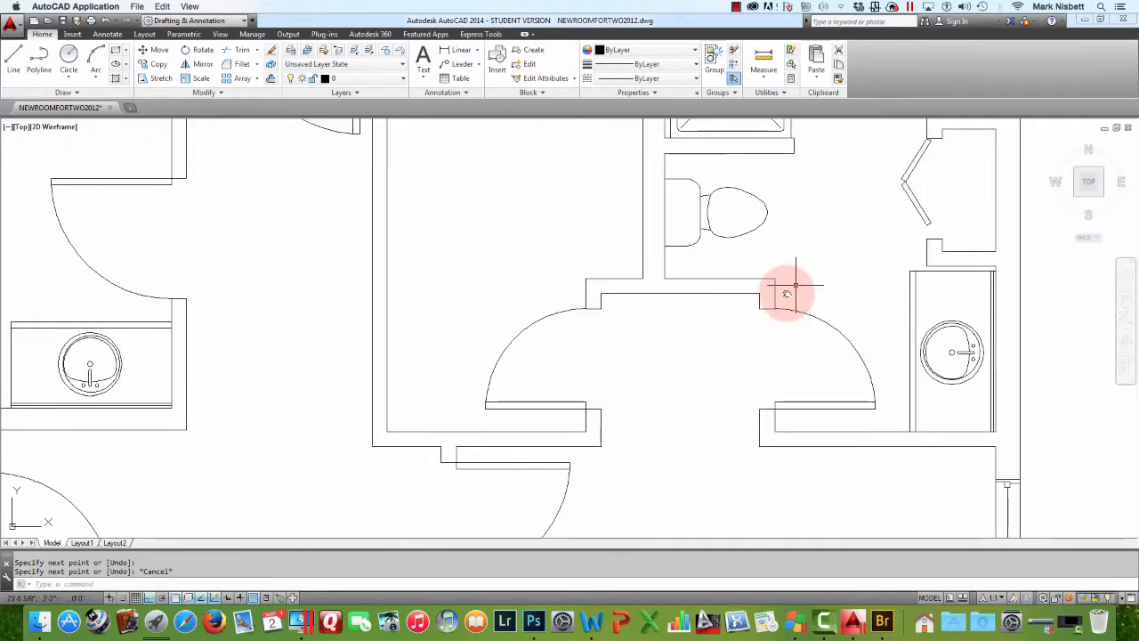
{"action": "scroll", "coordinate": [788, 293], "scroll_direction": "down", "scroll_amount": 3}
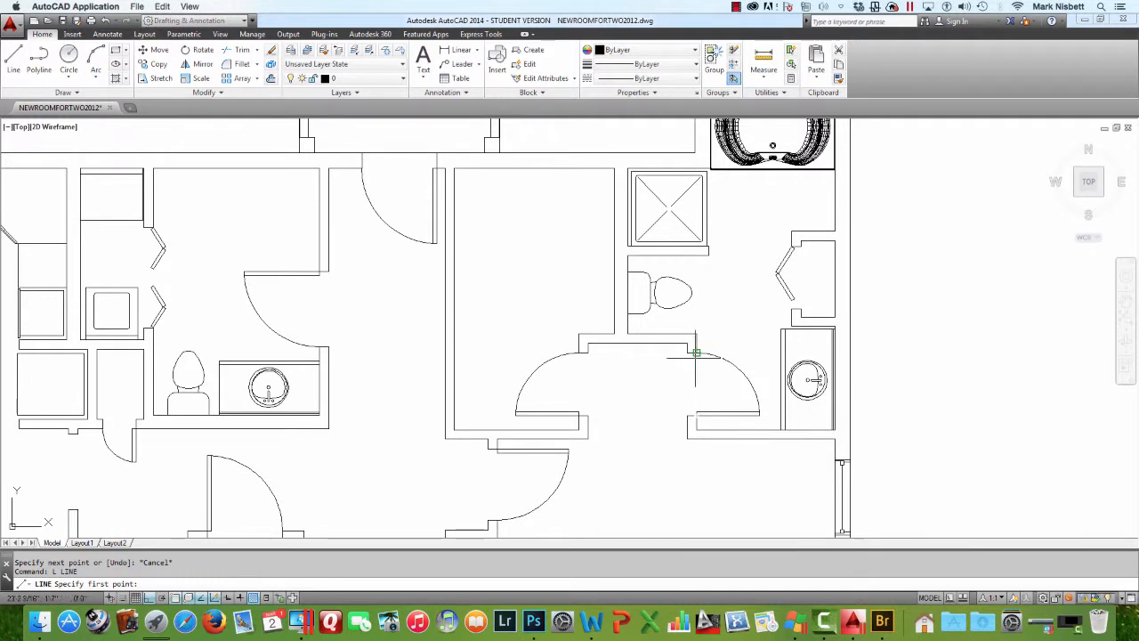
{"action": "left_click", "coordinate": [697, 354]}
{"action": "left_click", "coordinate": [697, 414]}
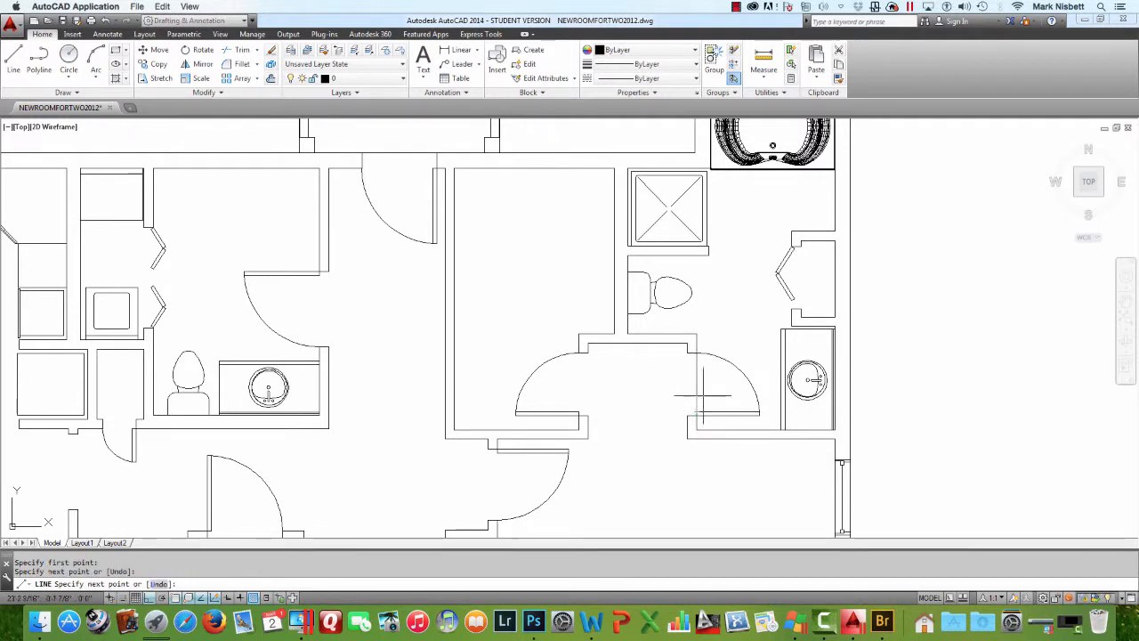
{"action": "key", "text": "Return"}
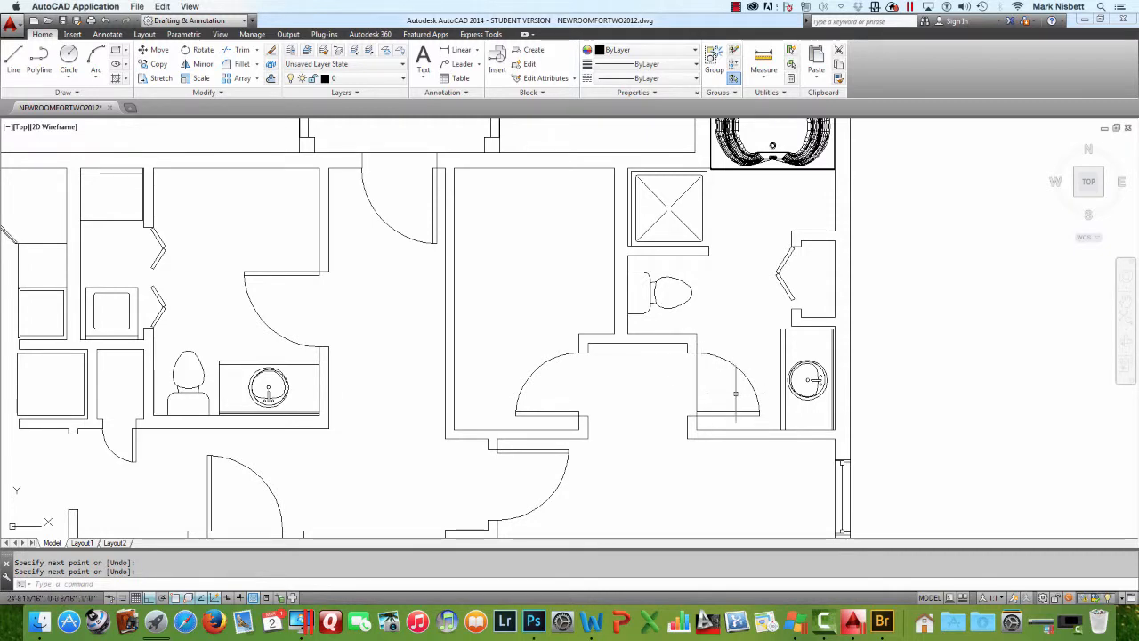
{"action": "scroll", "coordinate": [734, 343], "scroll_direction": "down", "scroll_amount": 5}
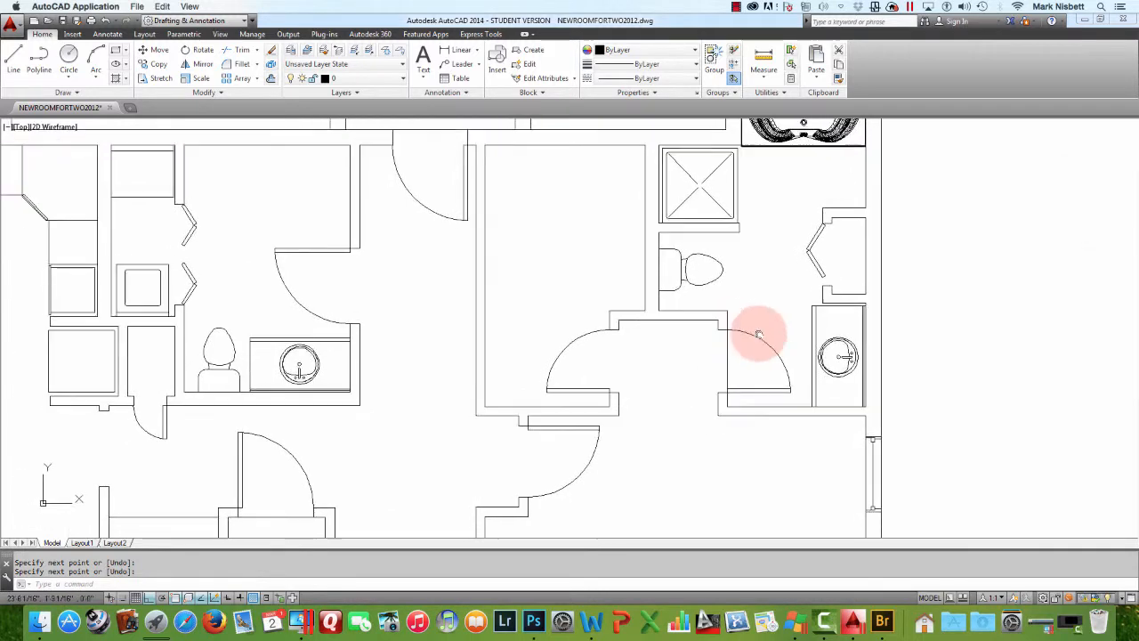
{"action": "scroll", "coordinate": [734, 343], "scroll_direction": "down", "scroll_amount": 2}
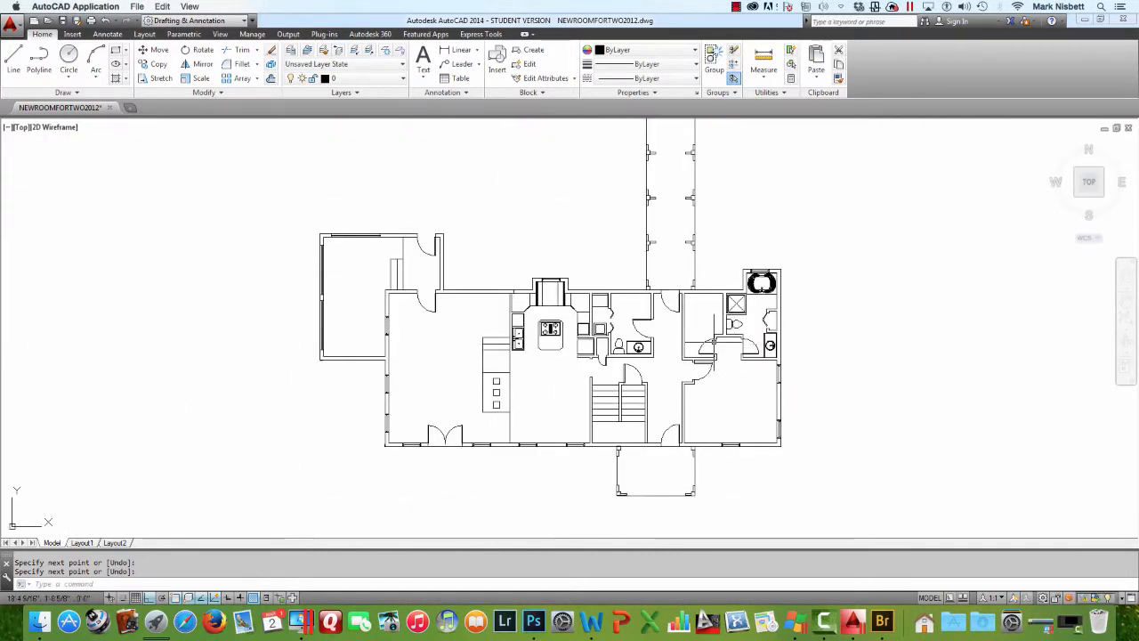
{"action": "scroll", "coordinate": [717, 342], "scroll_direction": "up", "scroll_amount": 4}
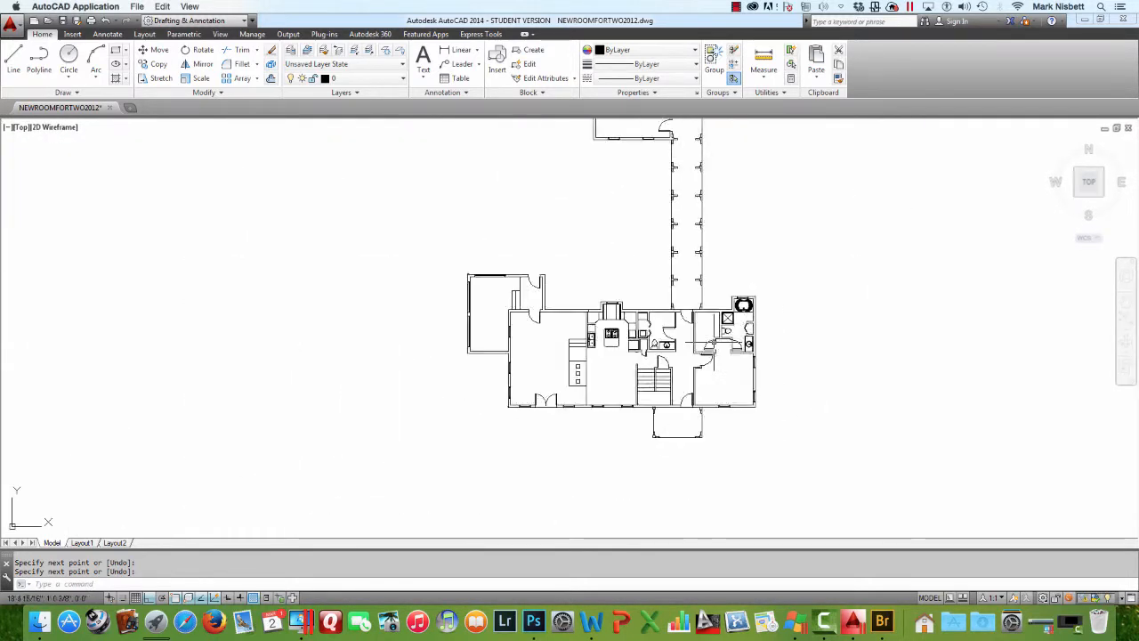
{"action": "scroll", "coordinate": [773, 207], "scroll_direction": "up", "scroll_amount": 2}
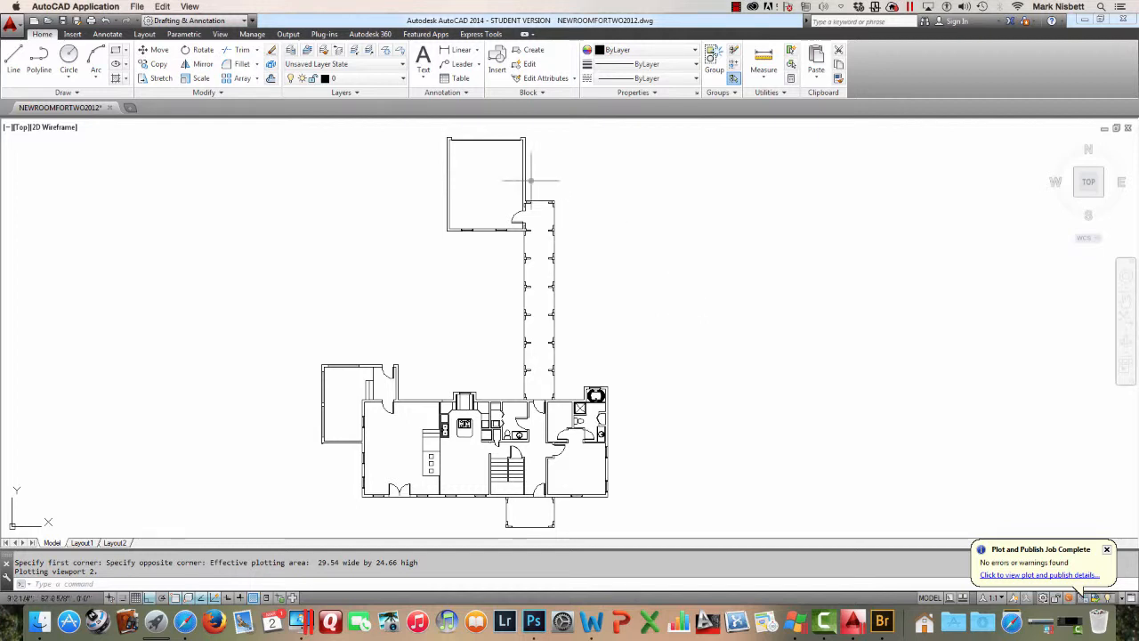
{"action": "left_click", "coordinate": [15, 30]}
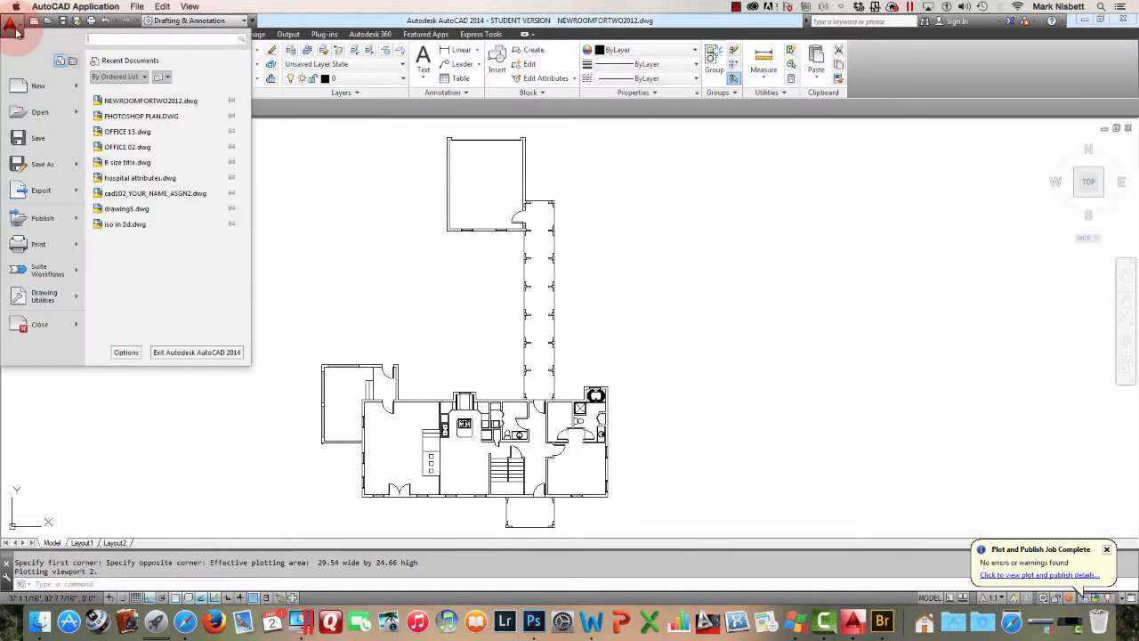
{"action": "left_click", "coordinate": [56, 246]}
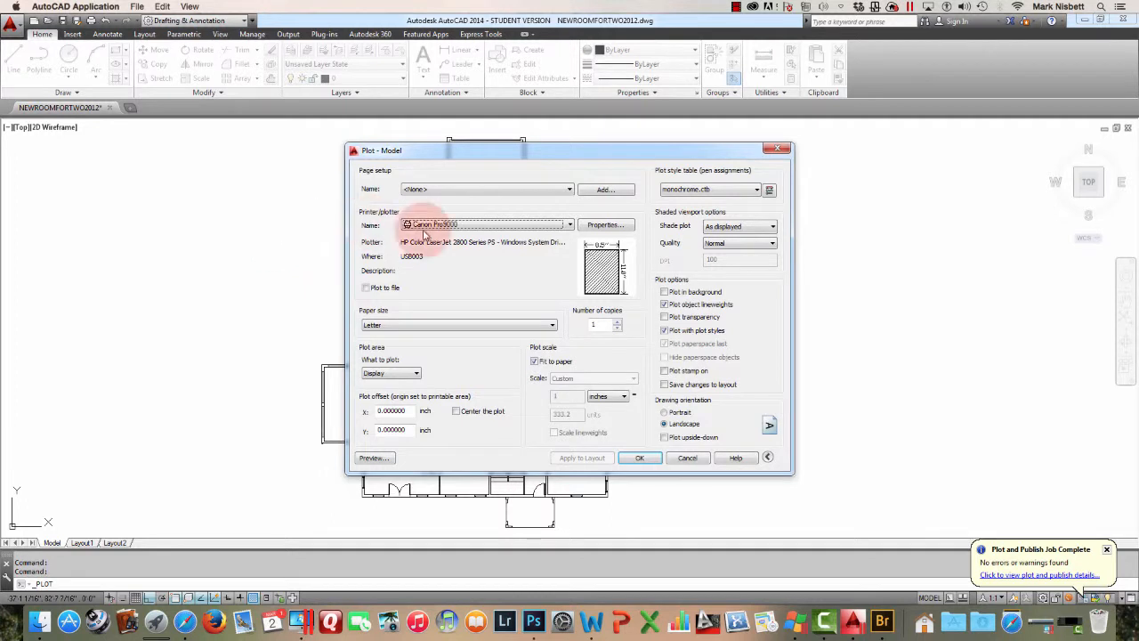
{"action": "left_click", "coordinate": [478, 228]}
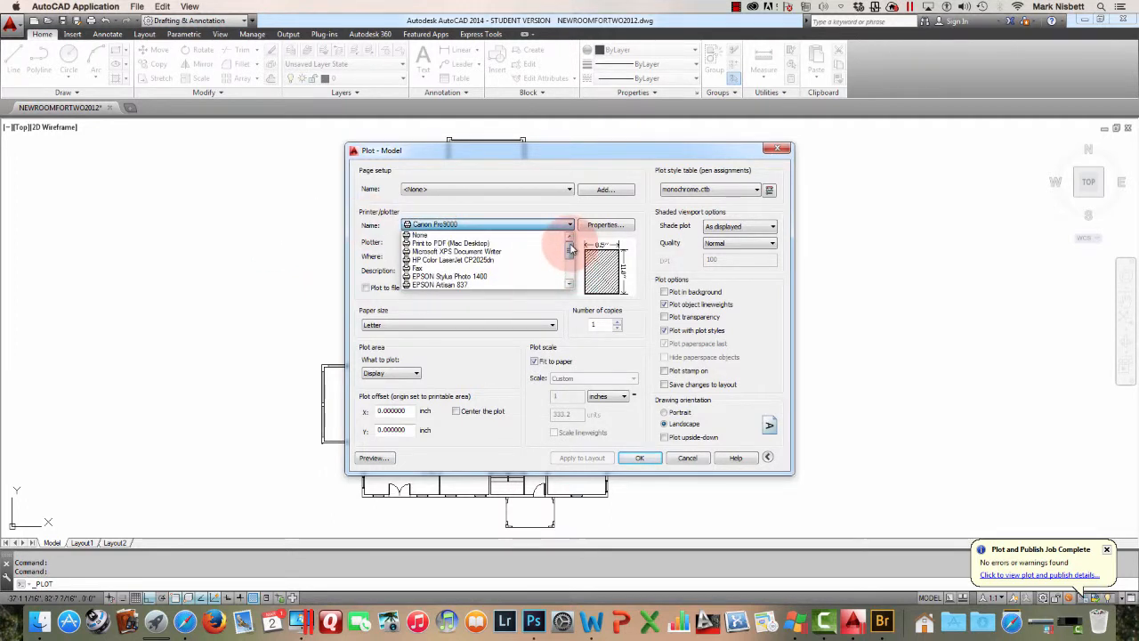
{"action": "left_click_drag", "start_coordinate": [571, 247], "coordinate": [571, 274]}
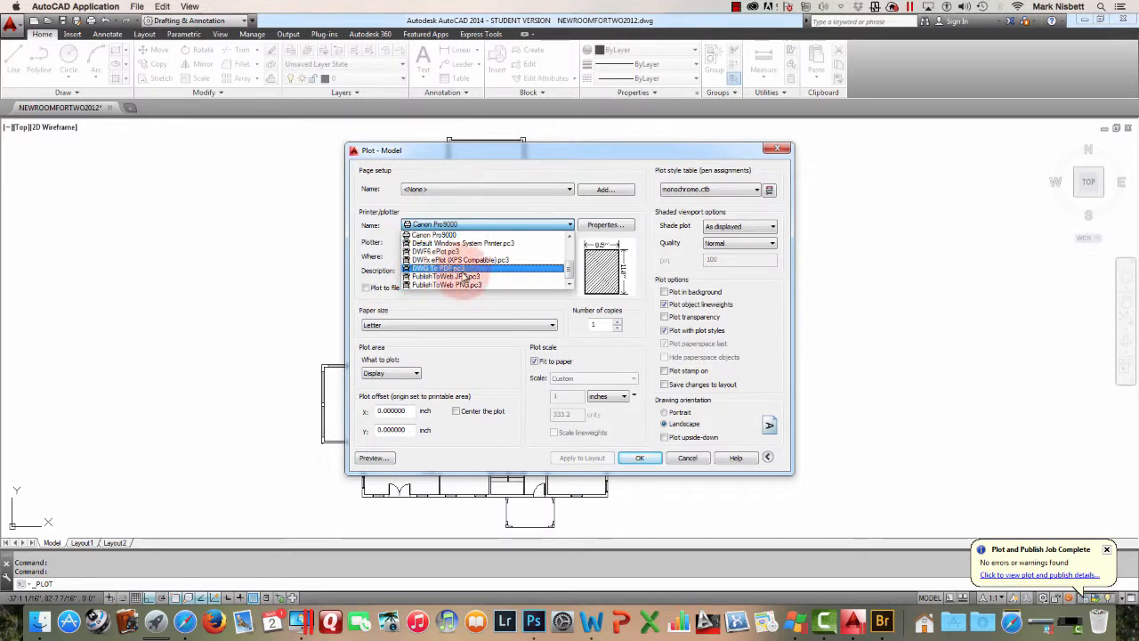
{"action": "left_click", "coordinate": [684, 459]}
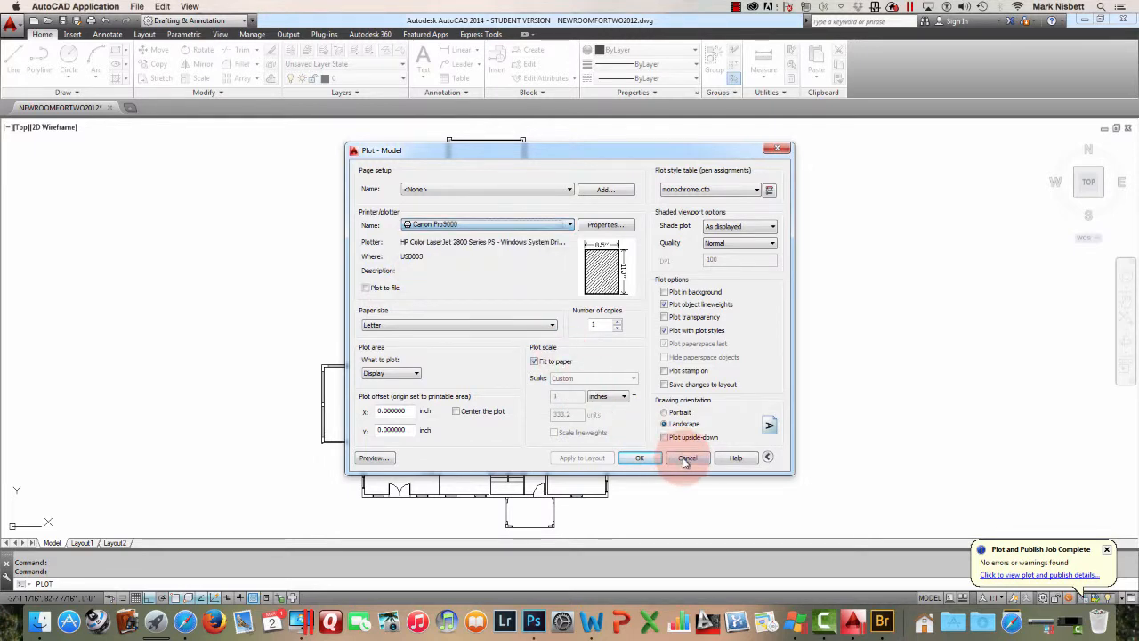
{"action": "left_click", "coordinate": [686, 458]}
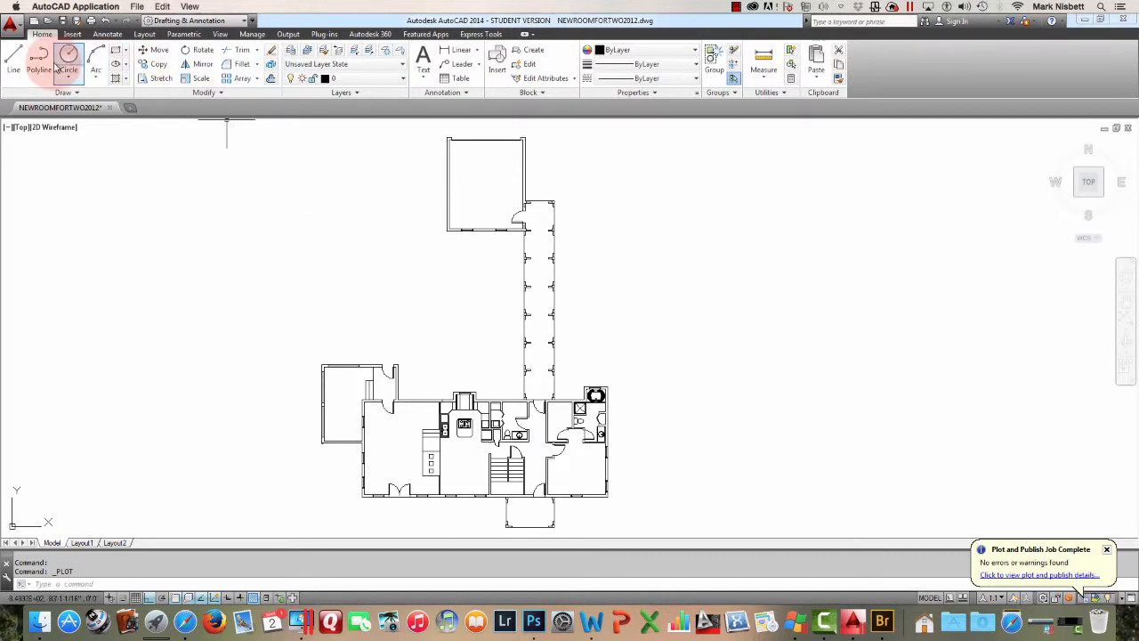
{"action": "left_click", "coordinate": [11, 23]}
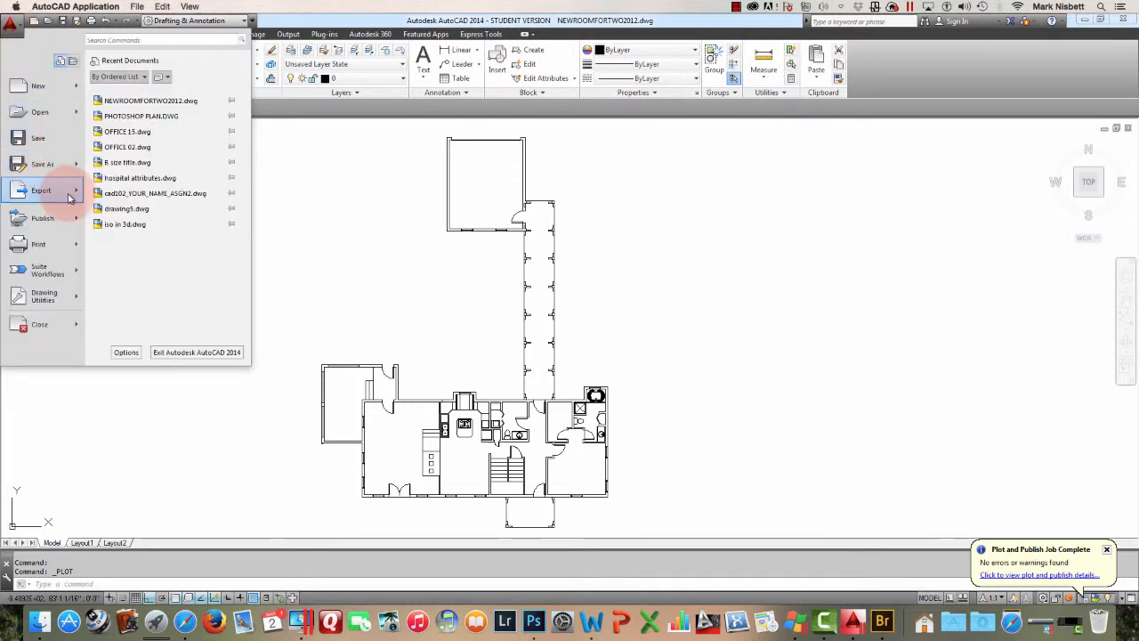
{"action": "mouse_move", "coordinate": [70, 197]}
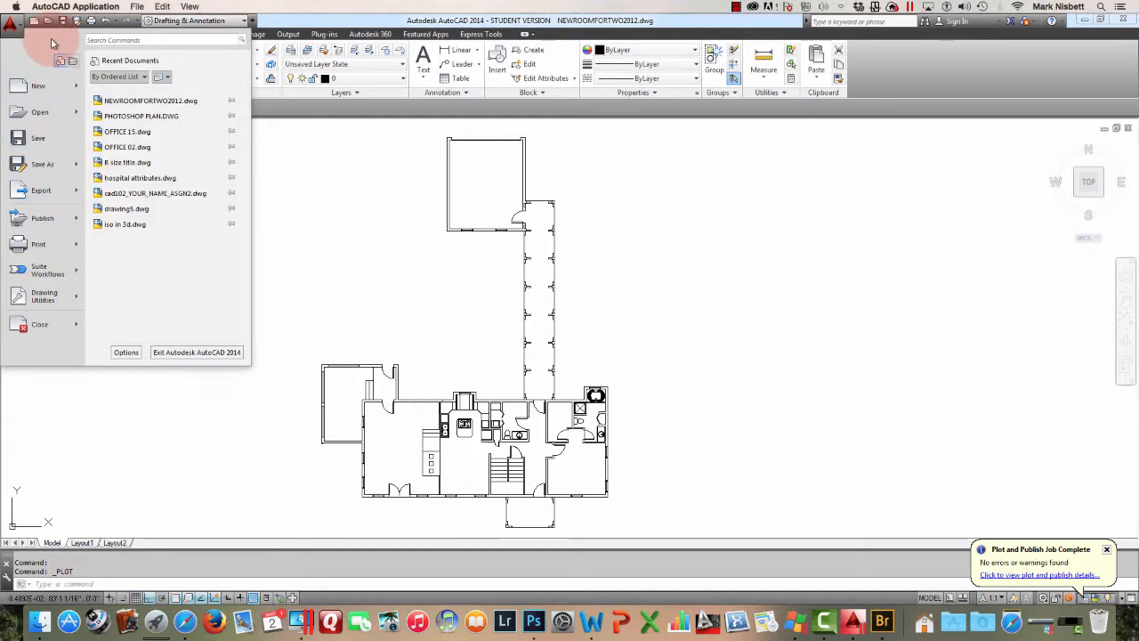
{"action": "left_click", "coordinate": [314, 235]}
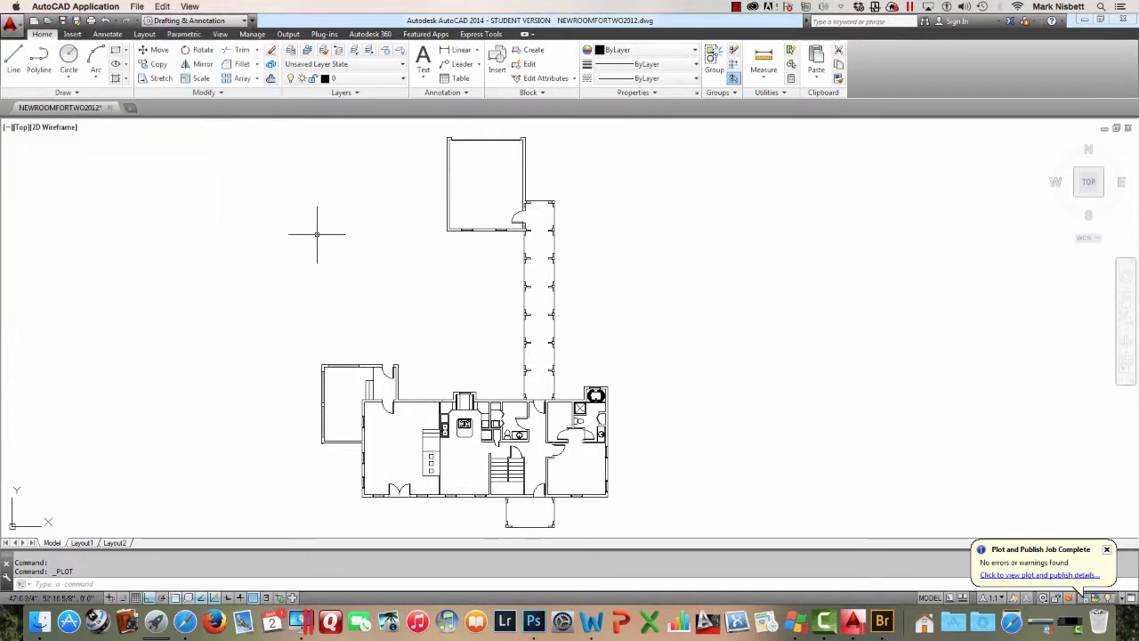
Start a plot of the model using the DWG To PDF.pc3 plotter and ARCH E (36.00 x 48.00 Inches) paper.
{"action": "left_click", "coordinate": [313, 235]}
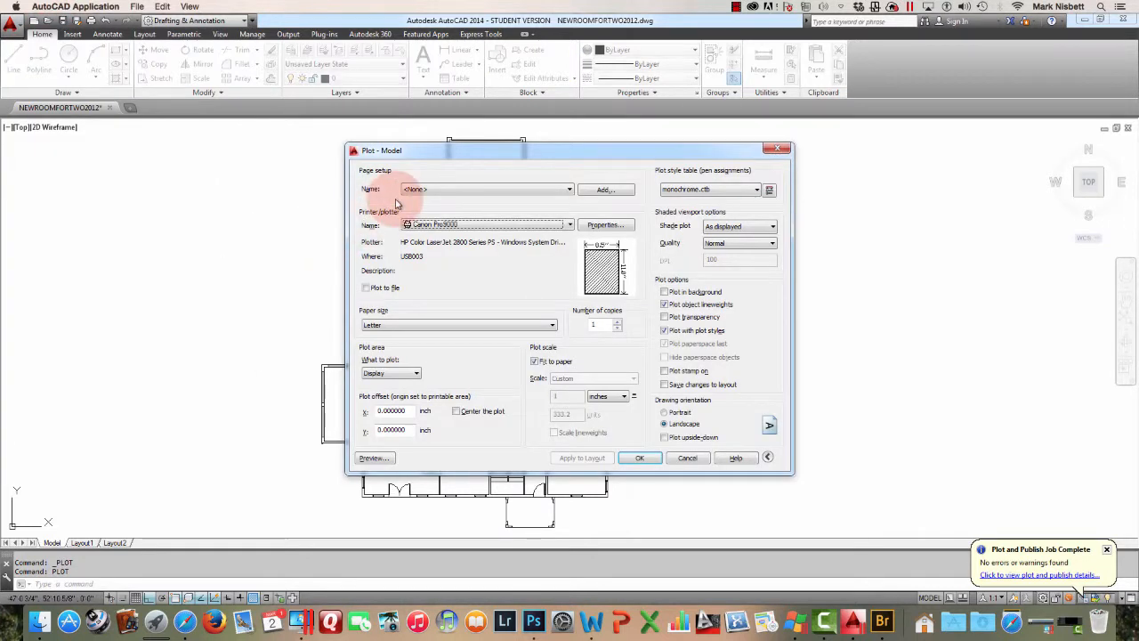
{"action": "left_click", "coordinate": [570, 225]}
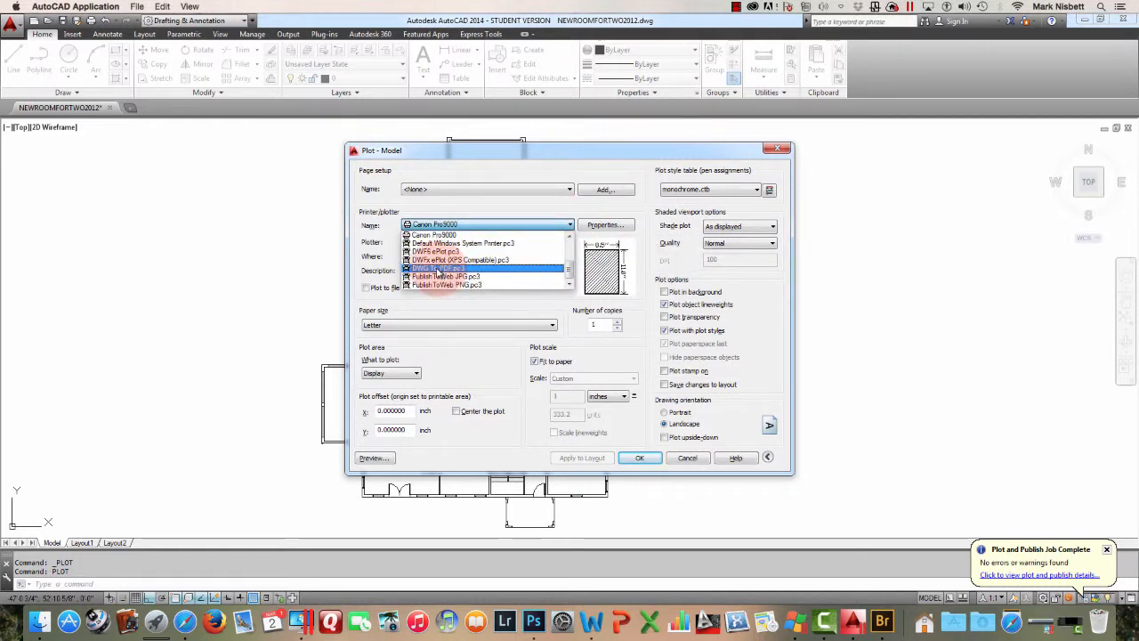
{"action": "left_click", "coordinate": [438, 269]}
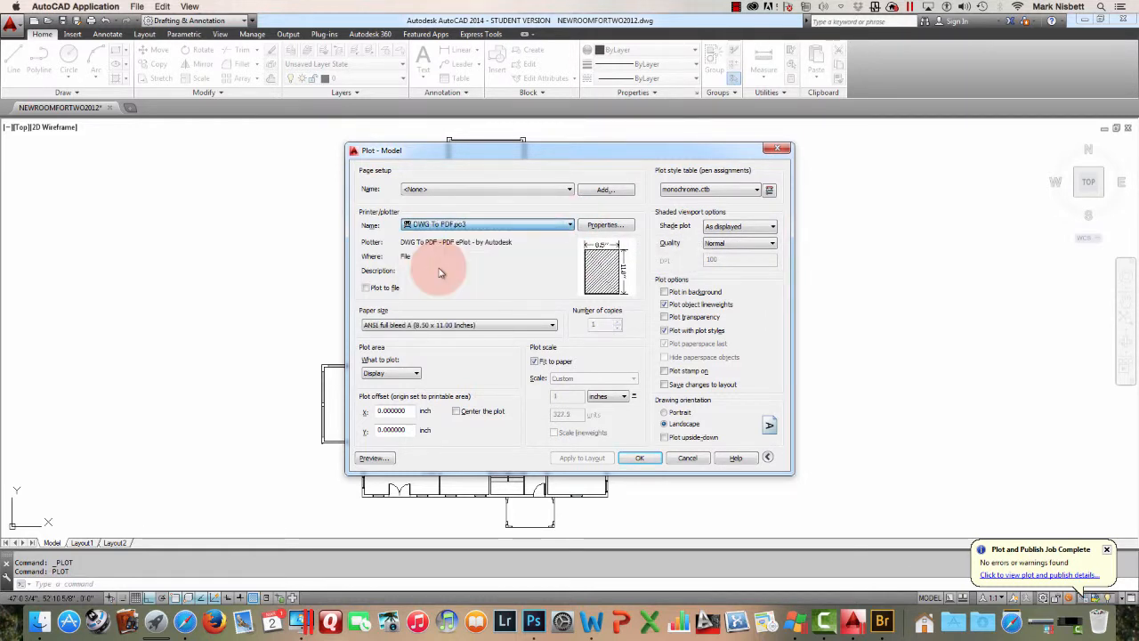
{"action": "left_click", "coordinate": [552, 325]}
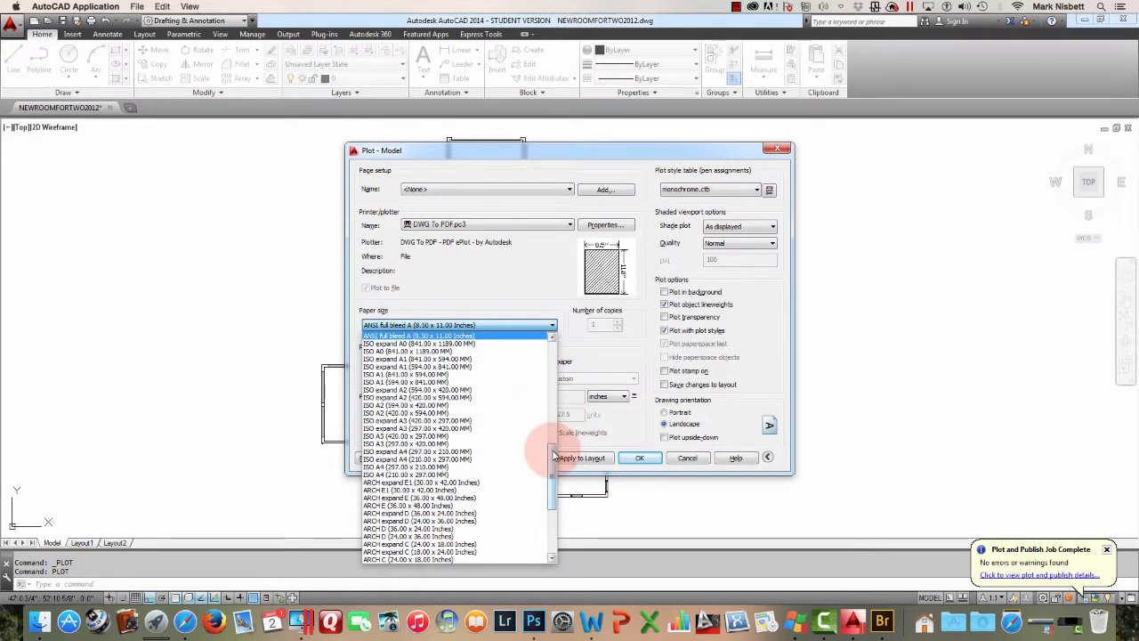
{"action": "mouse_move", "coordinate": [552, 455]}
{"action": "left_mouse_down"}
{"action": "mouse_move", "coordinate": [552, 489]}
{"action": "mouse_move", "coordinate": [550, 473]}
{"action": "left_mouse_up"}
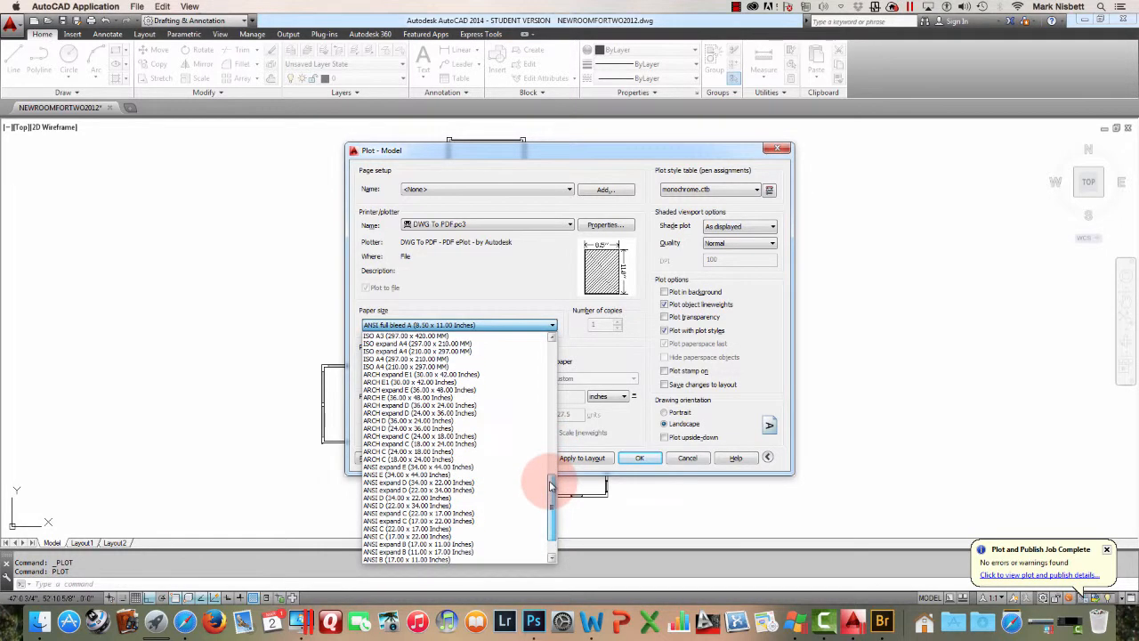
{"action": "left_click", "coordinate": [428, 399]}
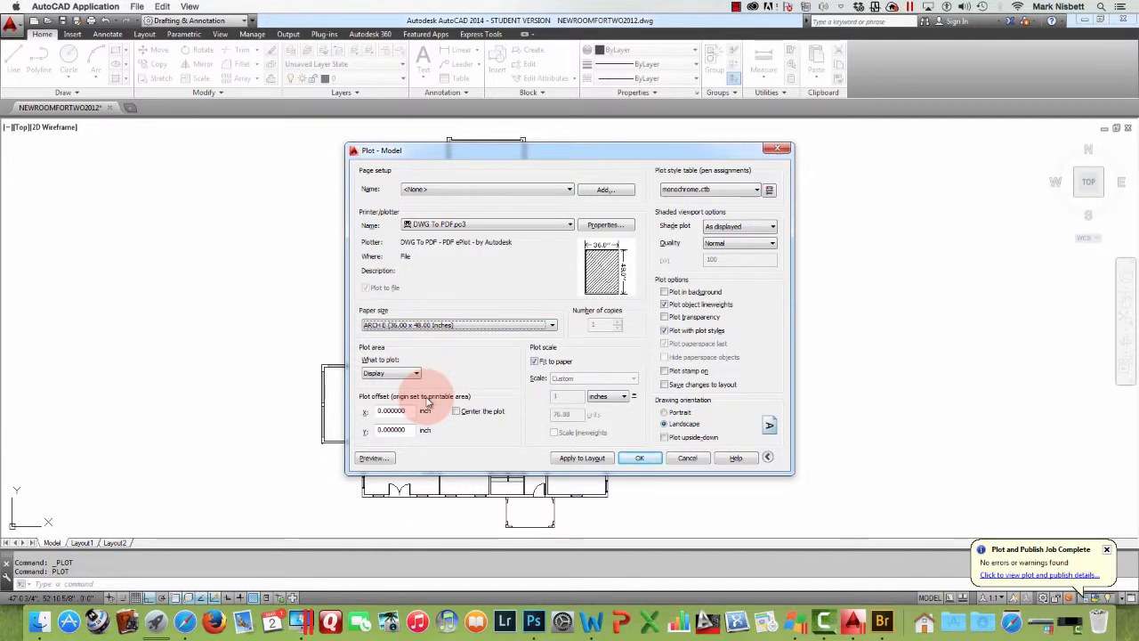
Set the plot area to Window and frame the whole floor plan, including the long walkway and the detached building.
{"action": "left_click_drag", "start_coordinate": [583, 153], "coordinate": [868, 149]}
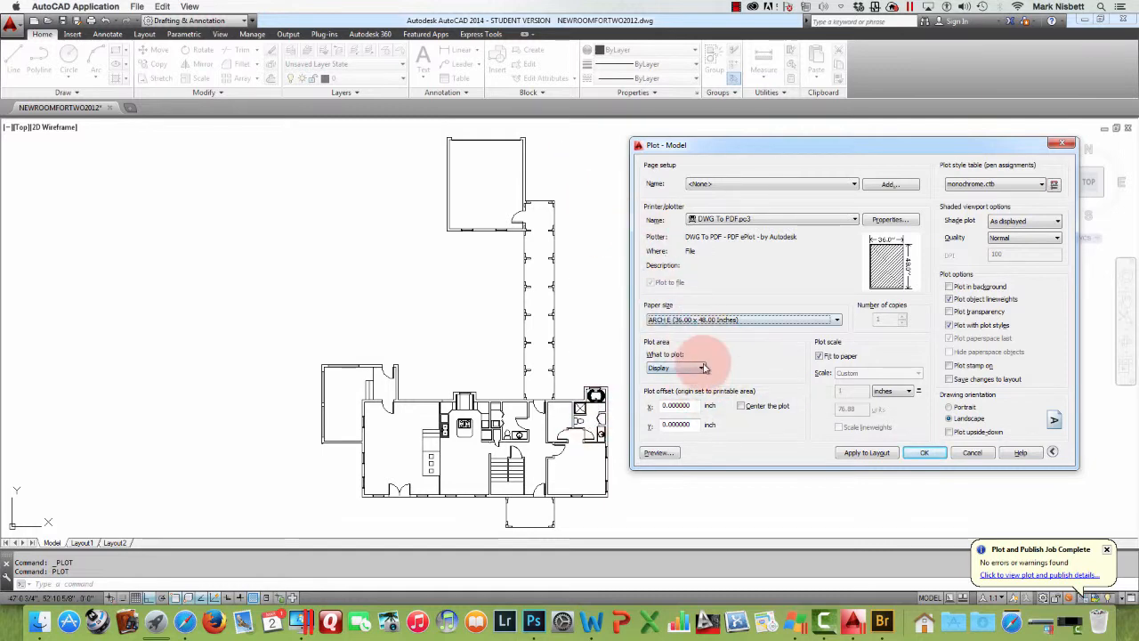
{"action": "left_click", "coordinate": [701, 374]}
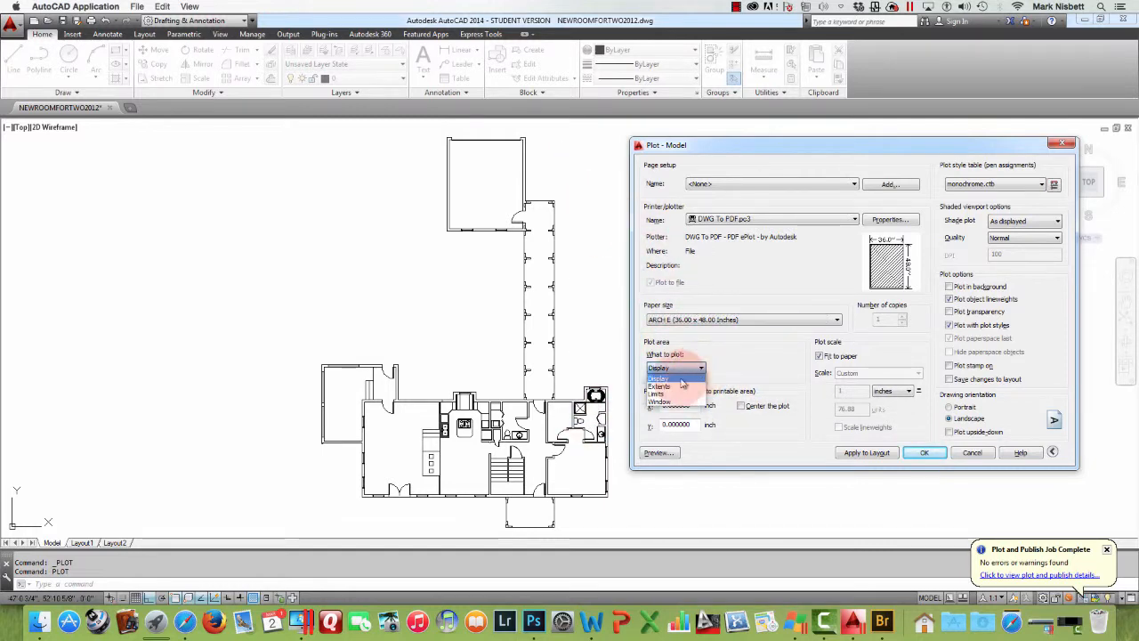
{"action": "left_click", "coordinate": [672, 398]}
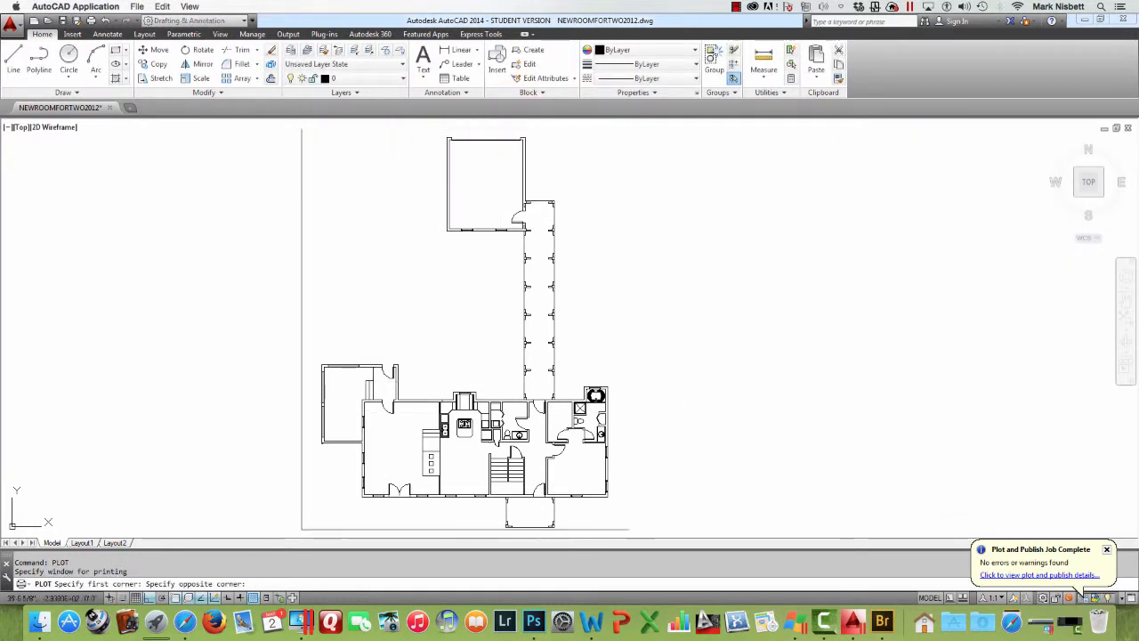
{"action": "left_click", "coordinate": [634, 535]}
{"action": "left_click", "coordinate": [750, 412]}
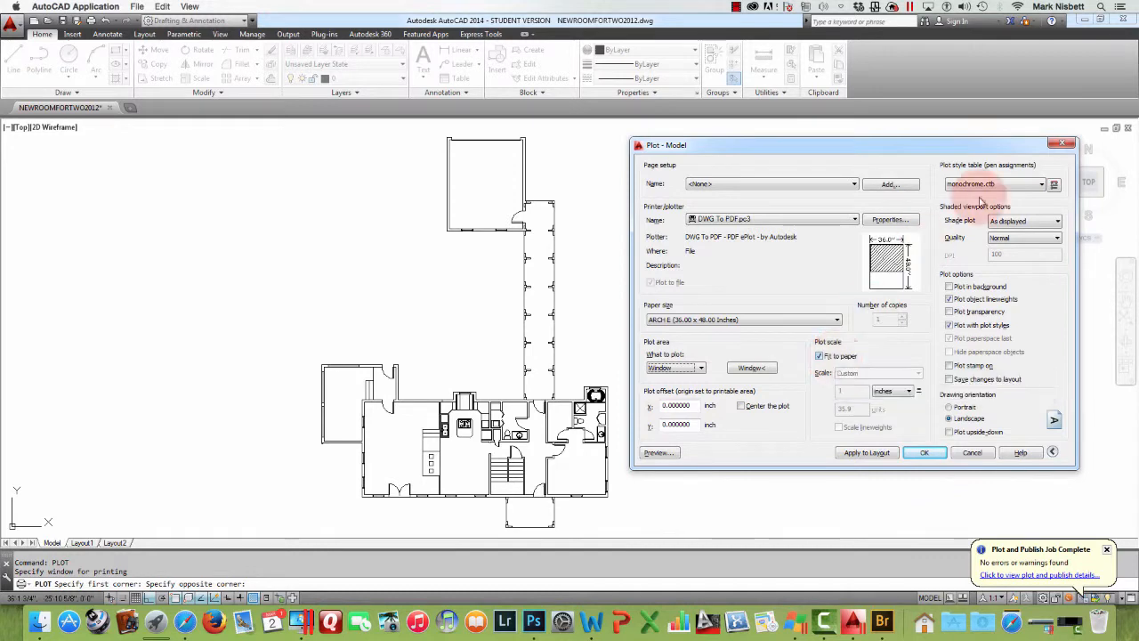
Choose monochrome.ctb as the plot style table and assign it to all layouts.
{"action": "left_click", "coordinate": [1028, 185]}
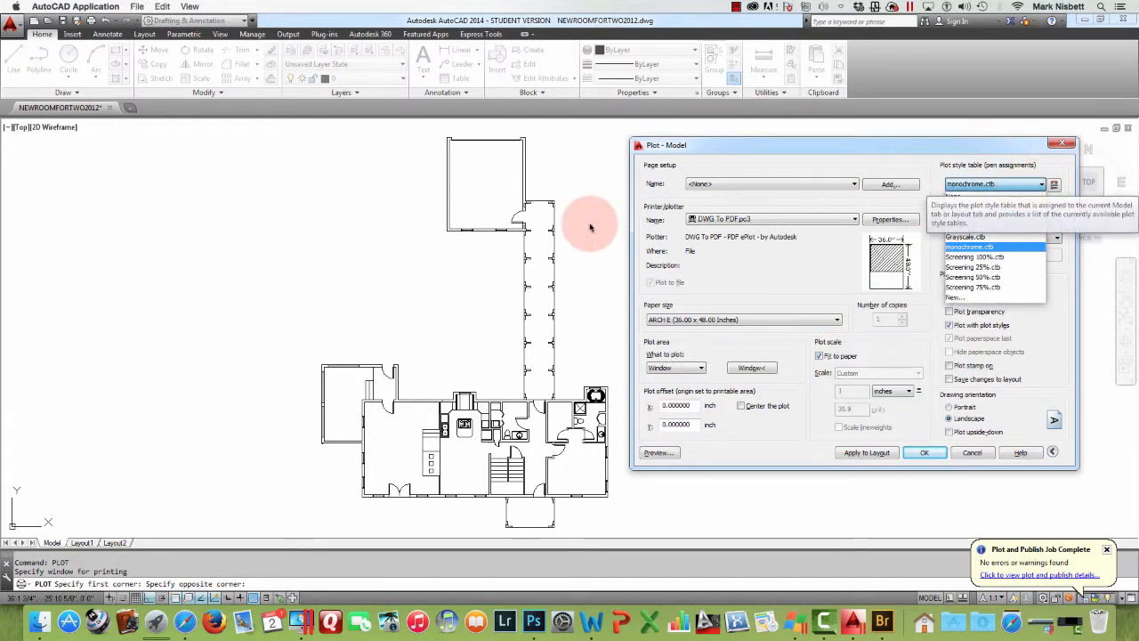
{"action": "left_click", "coordinate": [979, 248]}
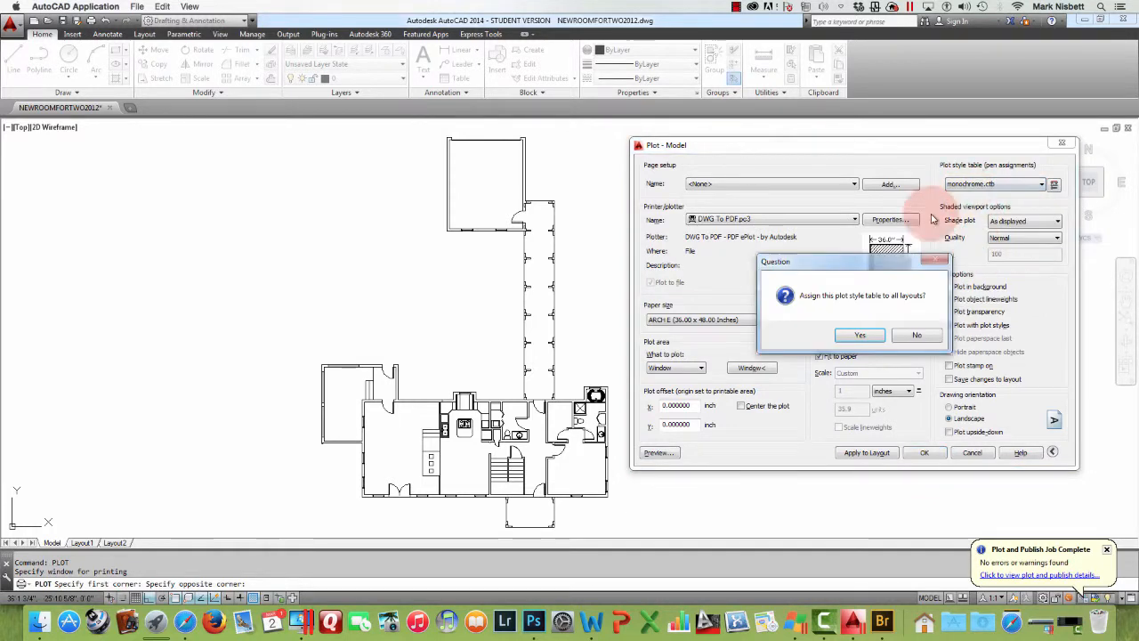
{"action": "left_click", "coordinate": [863, 338]}
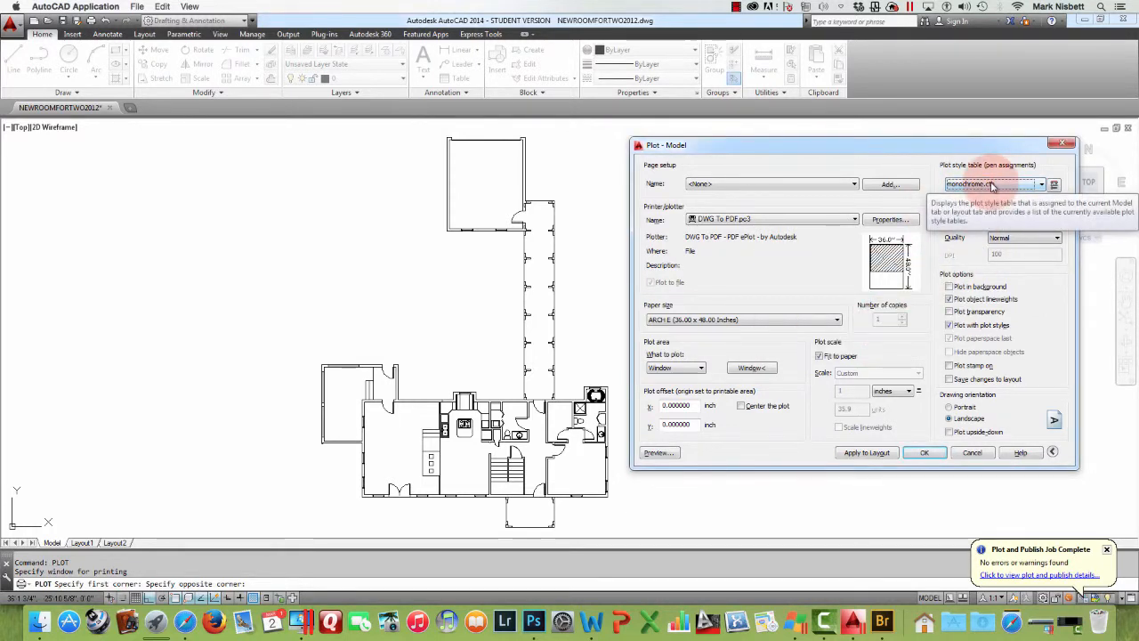
Edit monochrome.ctb so Color 1 through Color 255 plot in Black with a 0.0000 mm lineweight, and save the table.
{"action": "left_click", "coordinate": [1055, 185]}
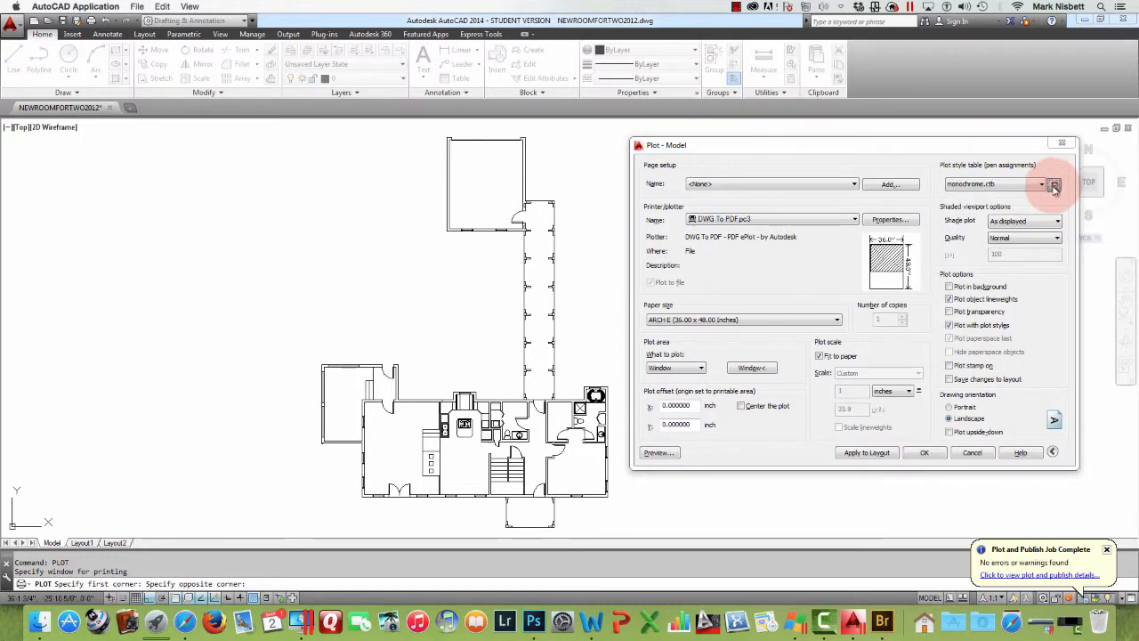
{"action": "left_click", "coordinate": [432, 166]}
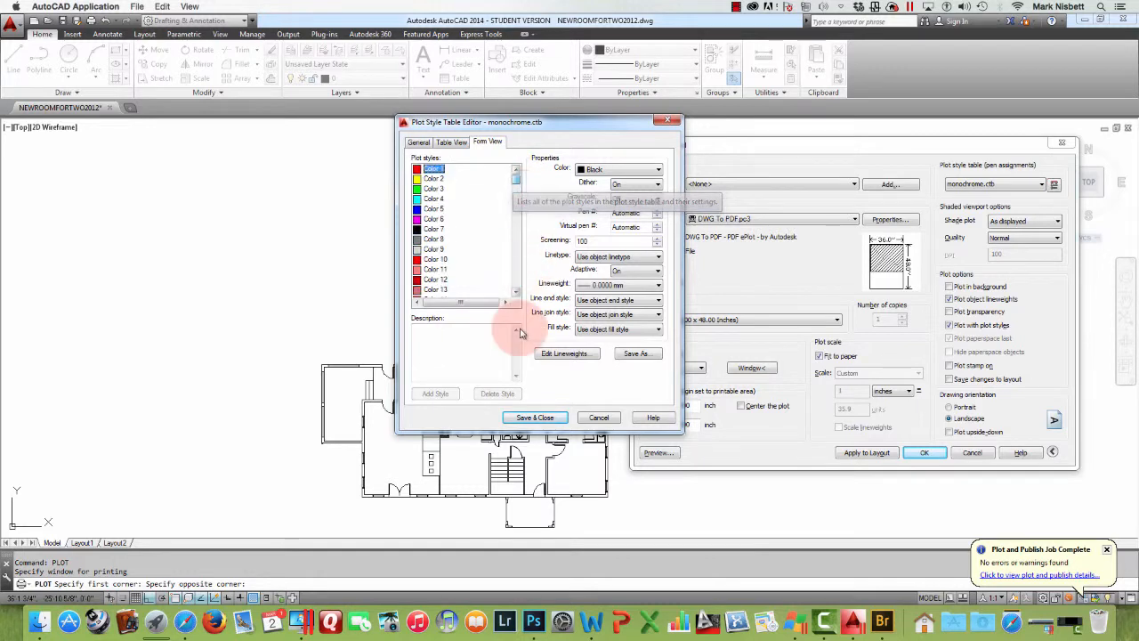
{"action": "left_click", "coordinate": [516, 270]}
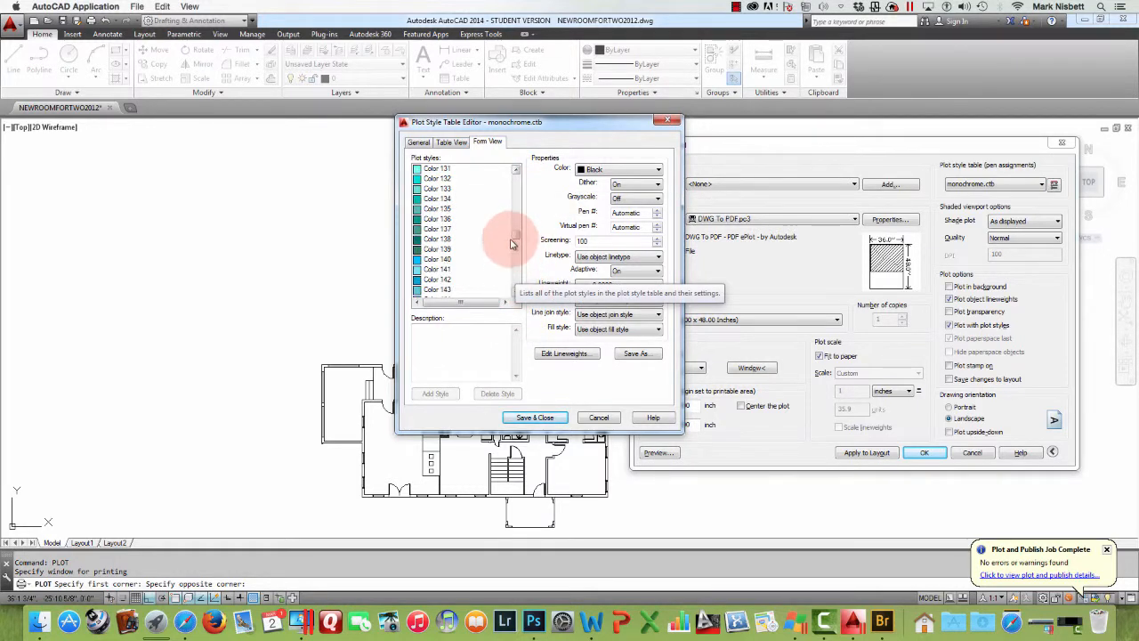
{"action": "left_click_drag", "start_coordinate": [516, 244], "coordinate": [434, 296]}
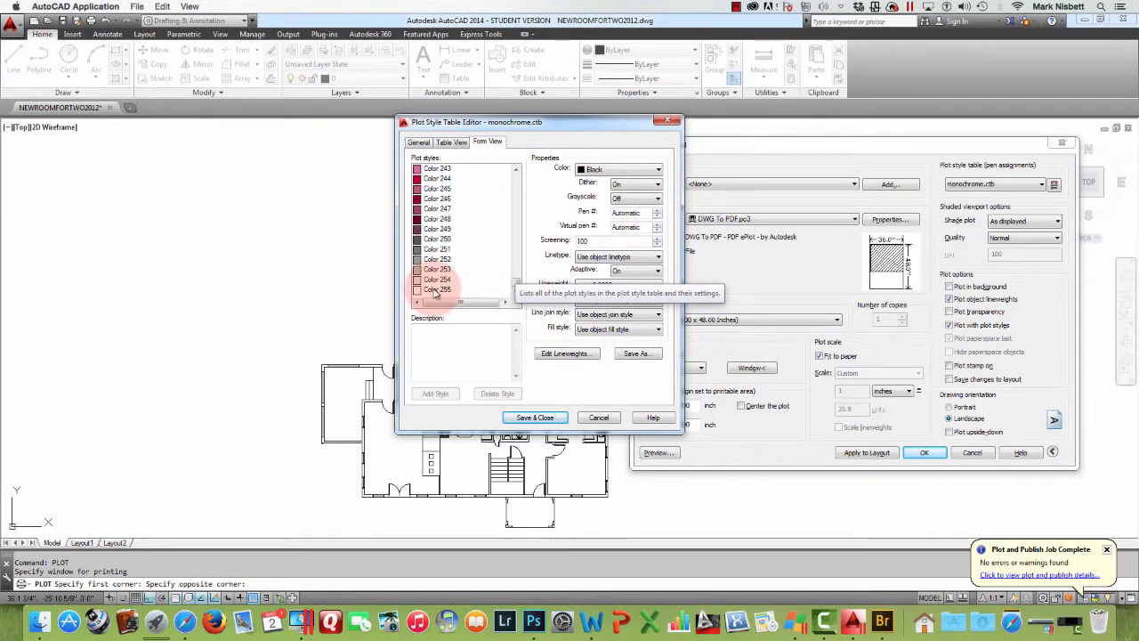
{"action": "left_click", "coordinate": [436, 290], "text": "shift"}
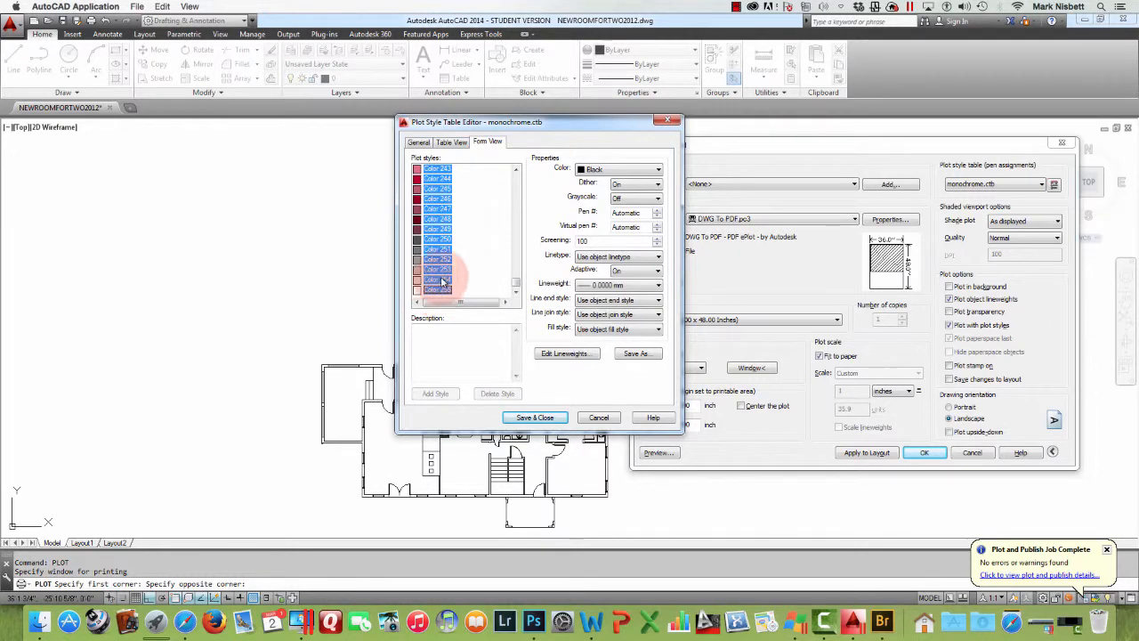
{"action": "left_click_drag", "start_coordinate": [516, 285], "coordinate": [525, 176]}
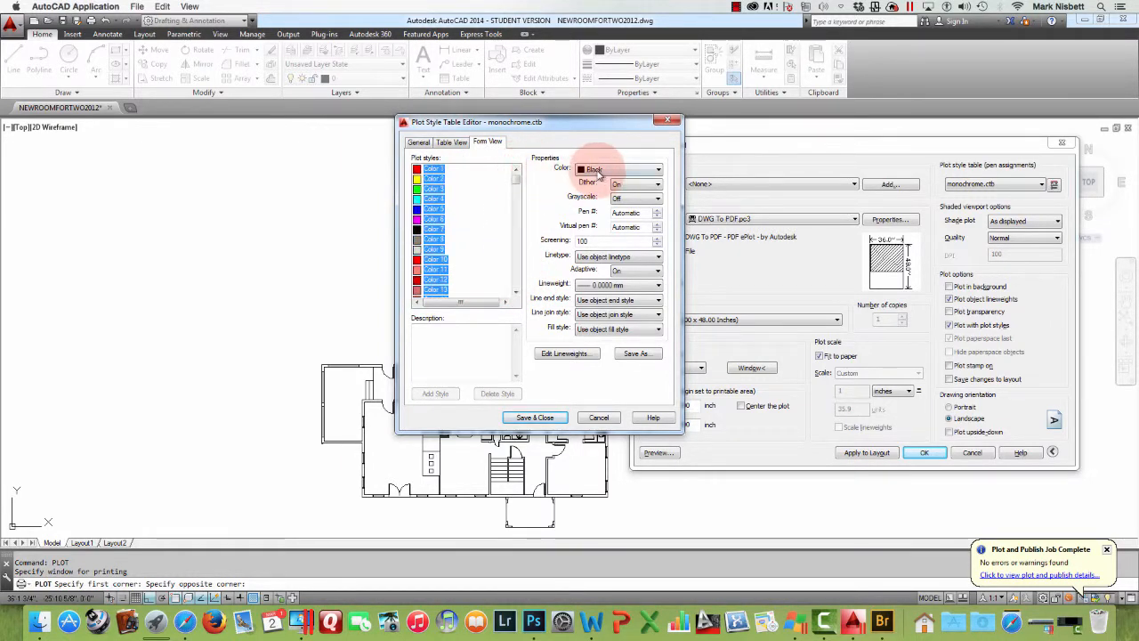
{"action": "left_click", "coordinate": [592, 169]}
{"action": "left_click", "coordinate": [596, 247]}
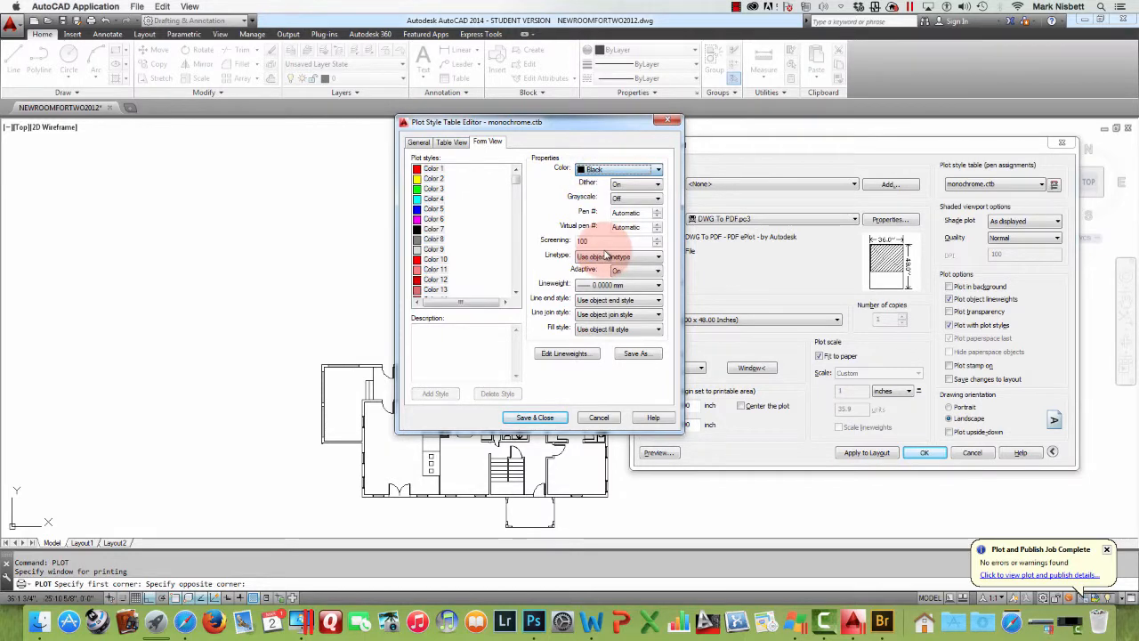
{"action": "left_click", "coordinate": [606, 285]}
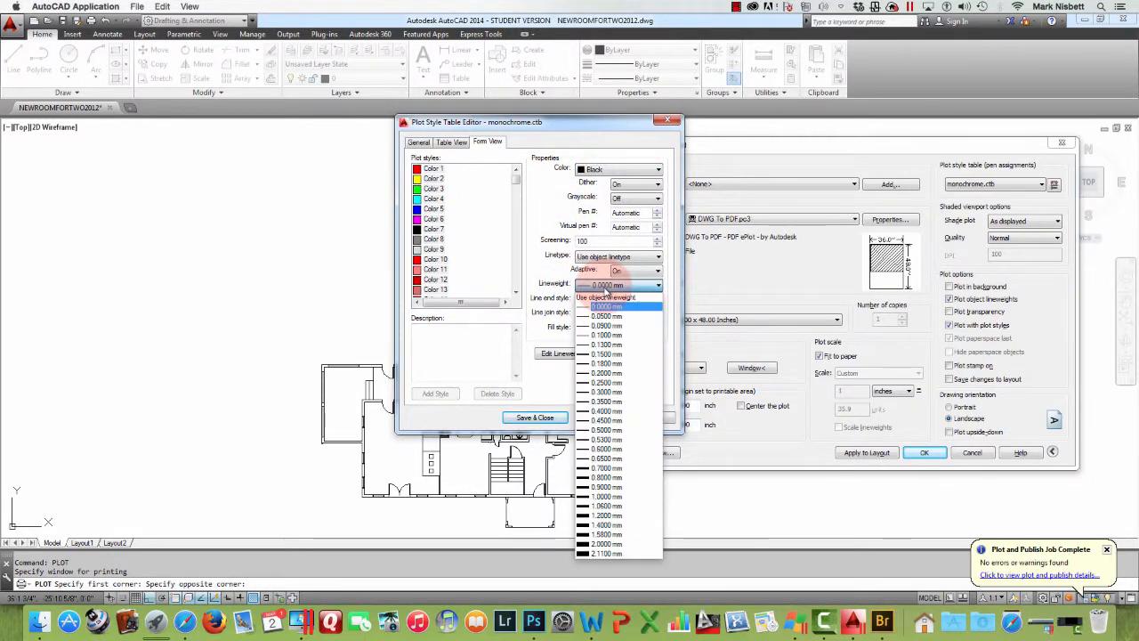
{"action": "left_click", "coordinate": [611, 309]}
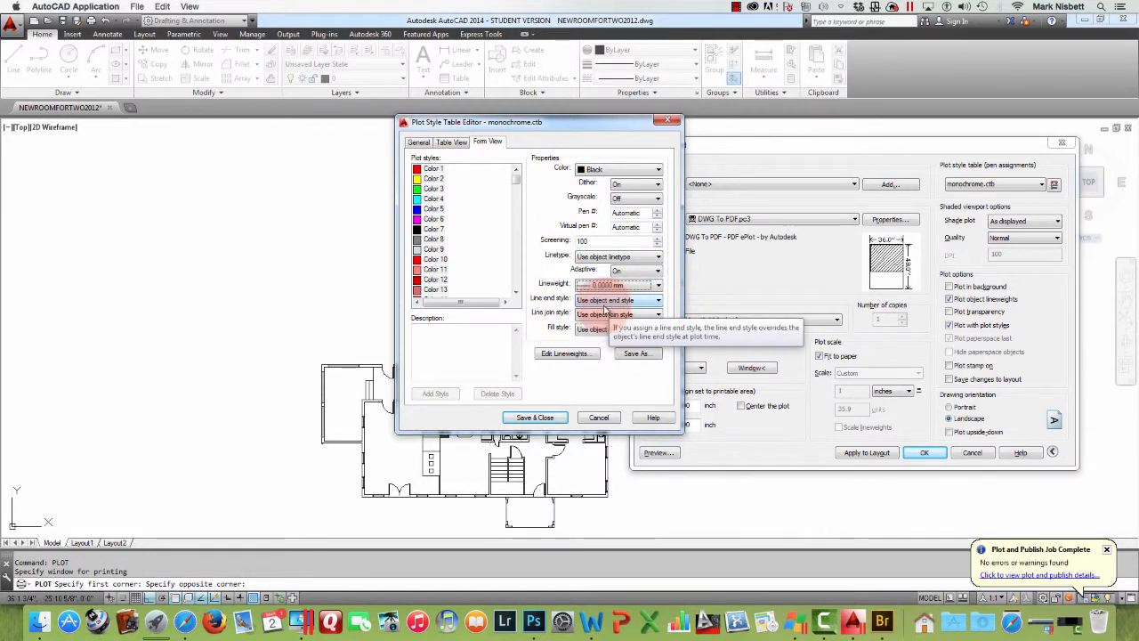
{"action": "left_click", "coordinate": [536, 416]}
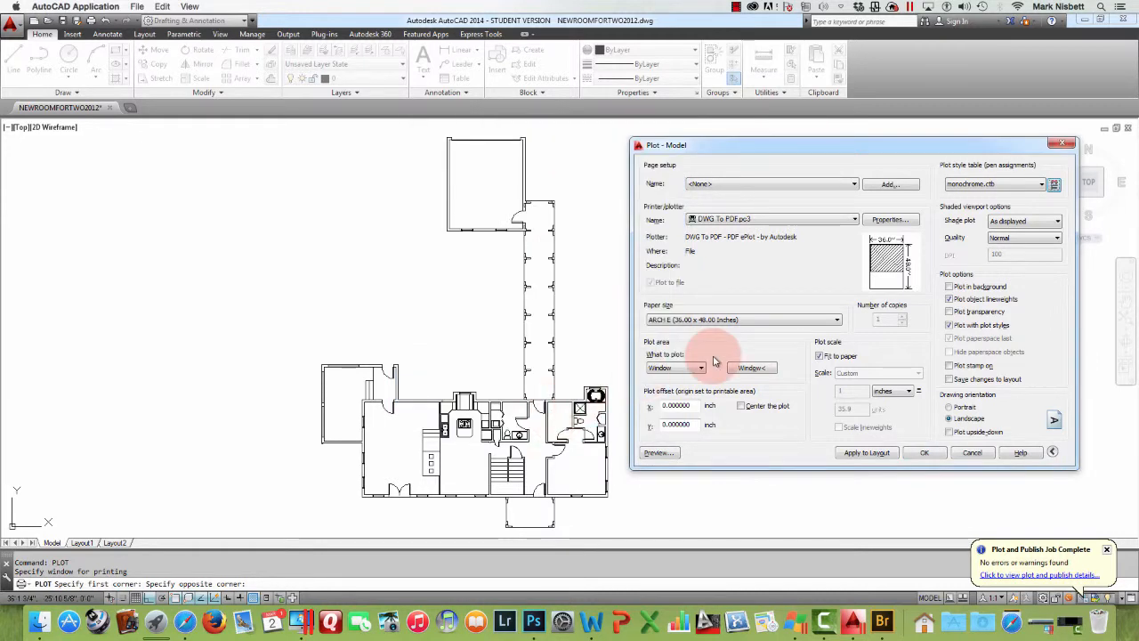
Set the shaded viewport quality to Maximum and the drawing orientation to Portrait for the plot.
{"action": "left_click", "coordinate": [1020, 239]}
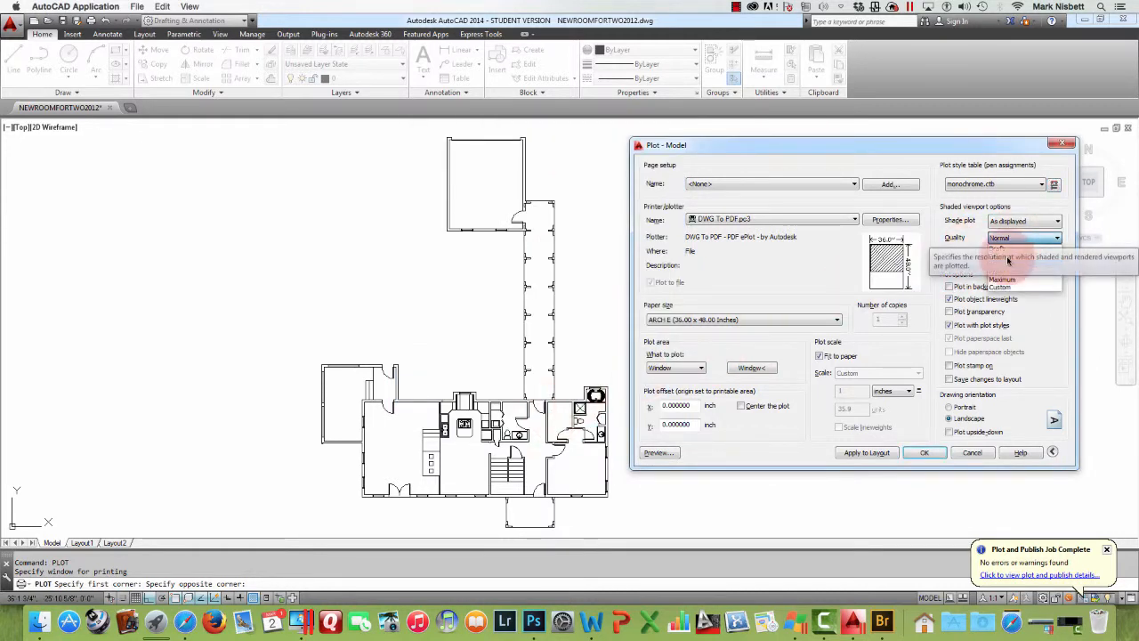
{"action": "left_click", "coordinate": [1012, 284]}
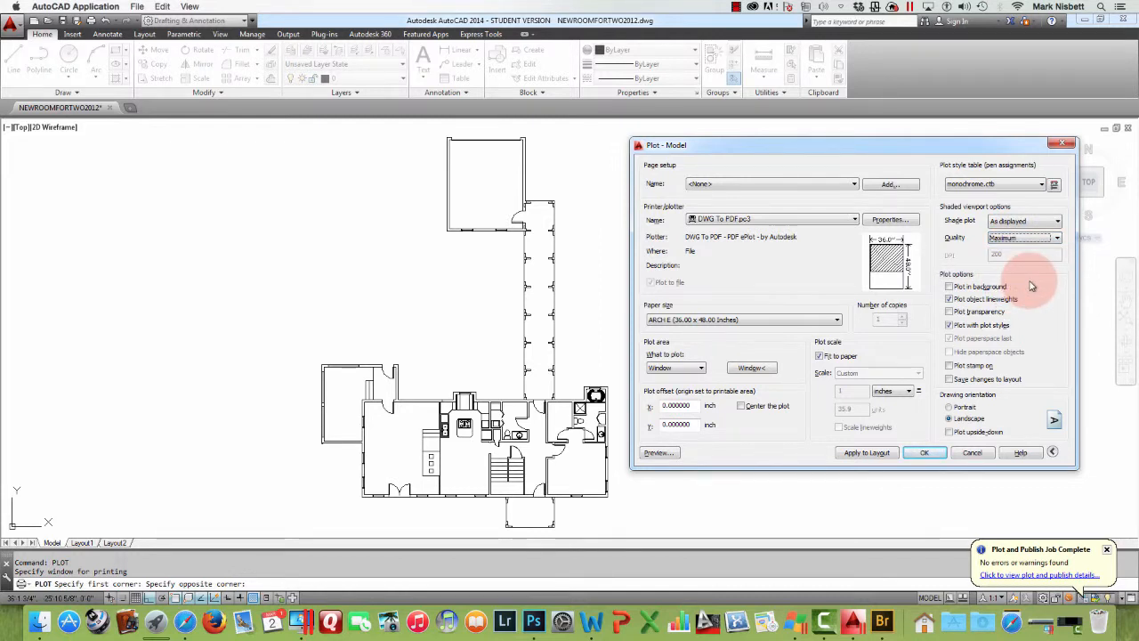
{"action": "left_click", "coordinate": [967, 407]}
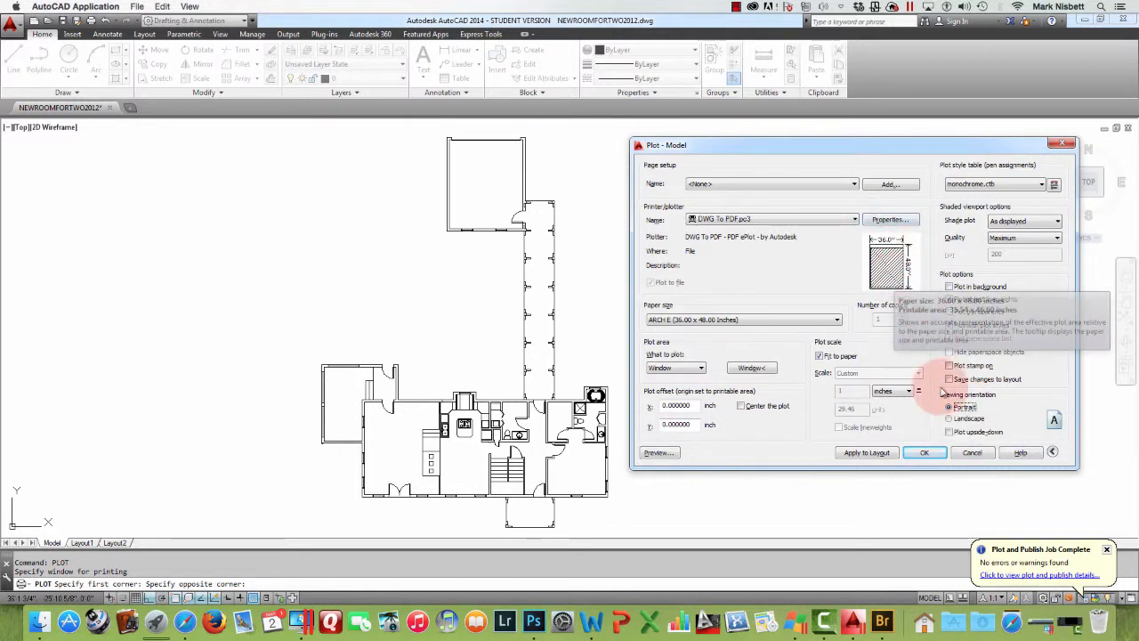
{"action": "left_click", "coordinate": [950, 419]}
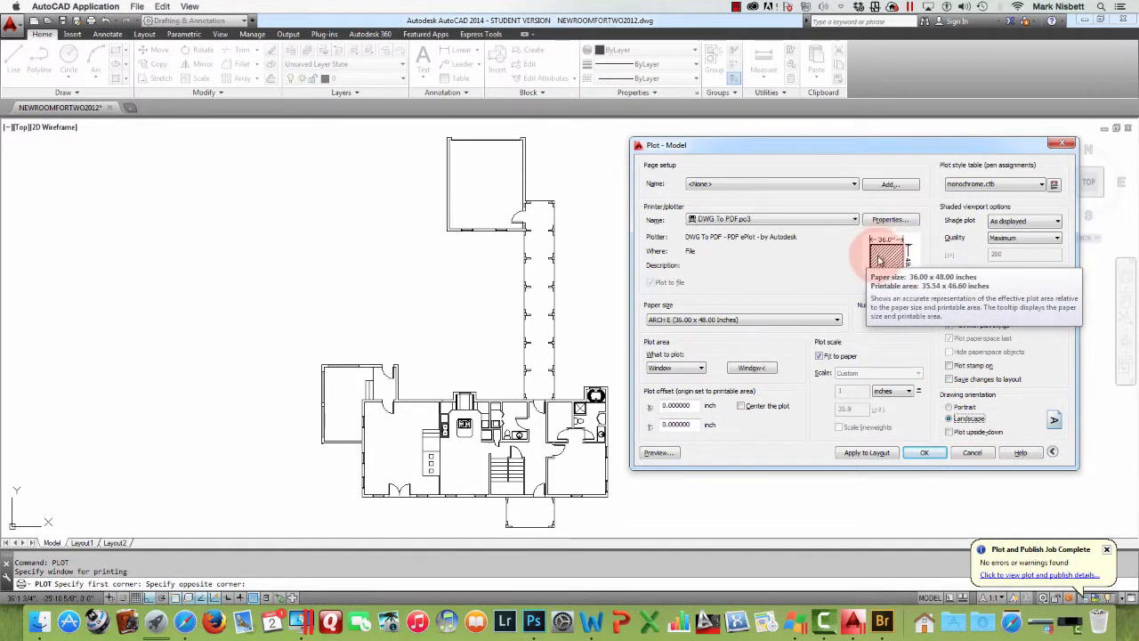
{"action": "left_click", "coordinate": [949, 406]}
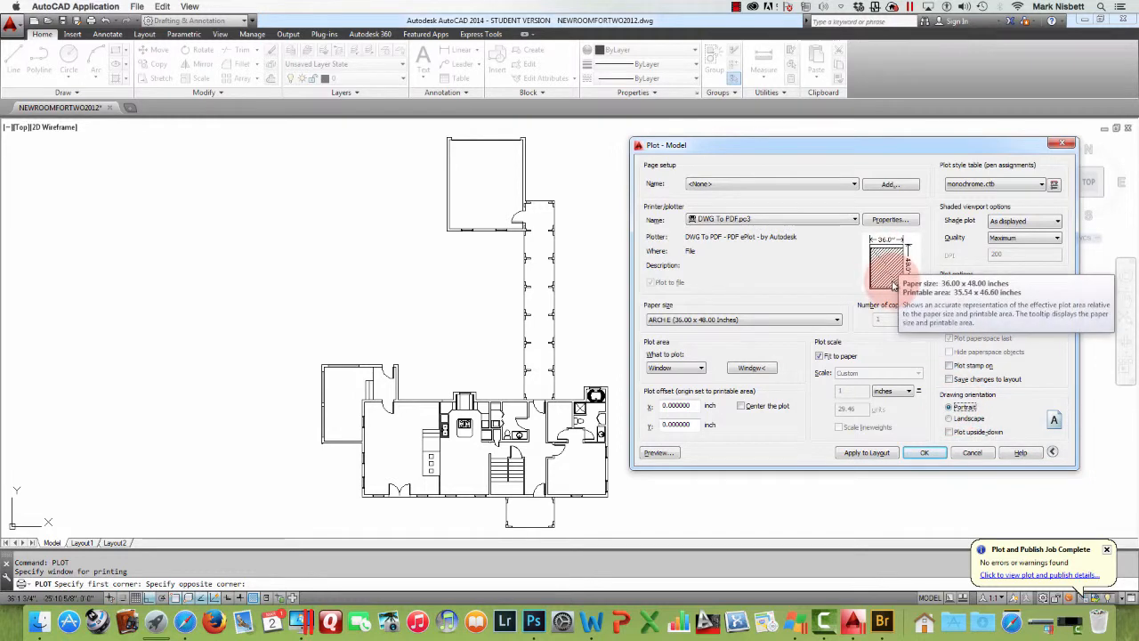
Plot the floor plan to a PDF on the Desktop named "room for 2 Photoshop".
{"action": "left_click", "coordinate": [927, 455]}
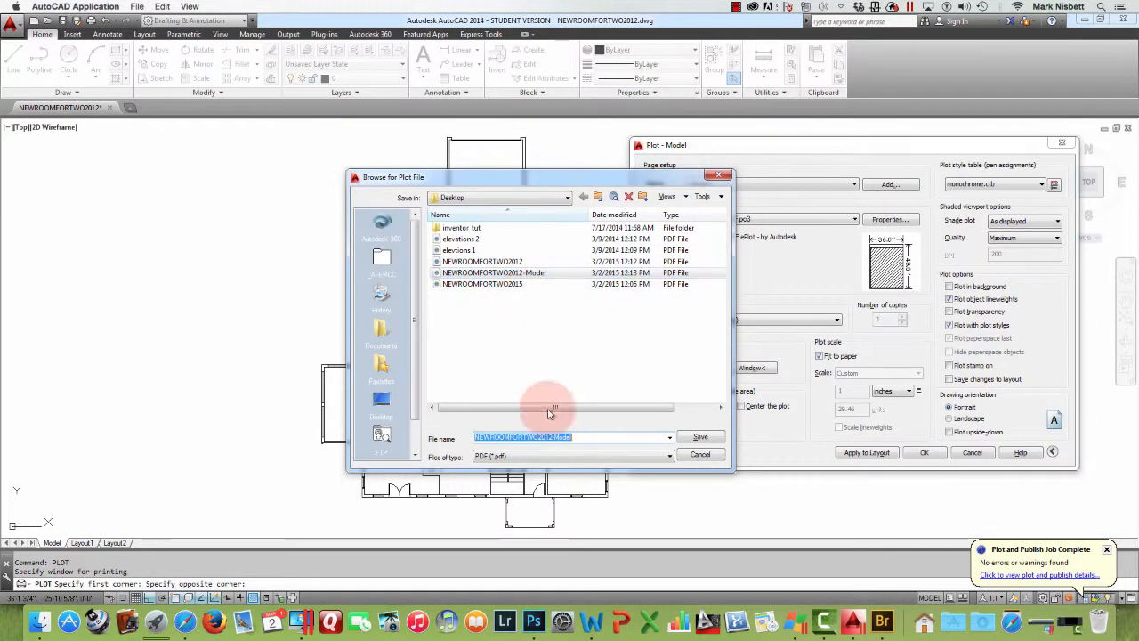
{"action": "left_click", "coordinate": [627, 437]}
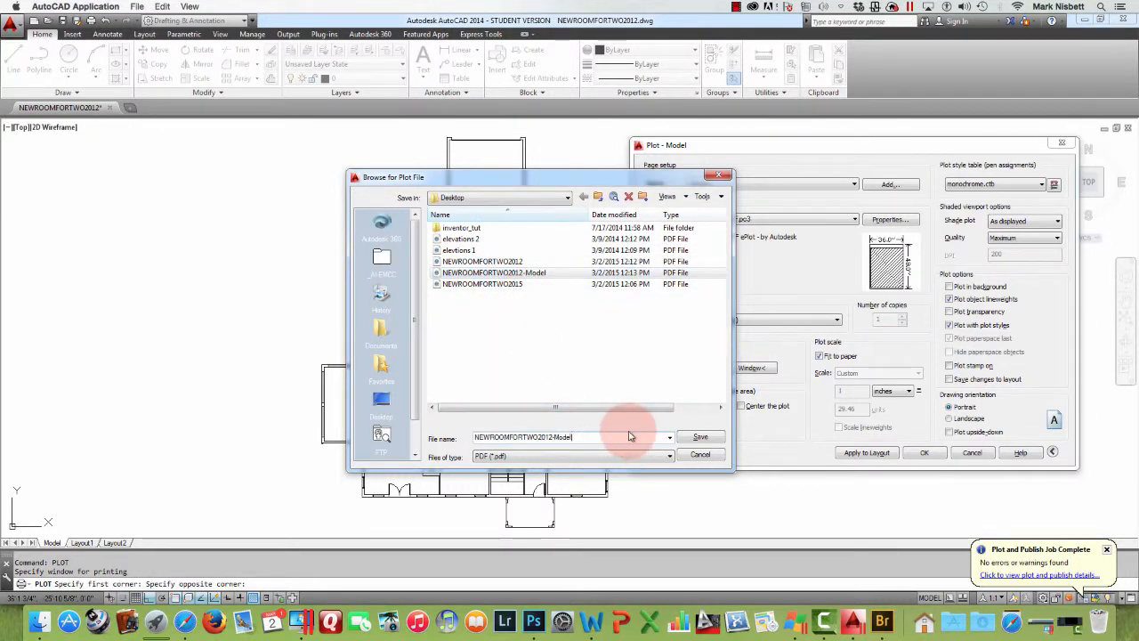
{"action": "key", "text": "BackSpace"}
{"action": "key", "text": "BackSpace"}
{"action": "key", "text": "BackSpace"}
{"action": "key", "text": "BackSpace"}
{"action": "key", "text": "BackSpace"}
{"action": "key", "text": "BackSpace"}
{"action": "key", "text": "BackSpace"}
{"action": "key", "text": "BackSpace"}
{"action": "key", "text": "BackSpace"}
{"action": "key", "text": "BackSpace"}
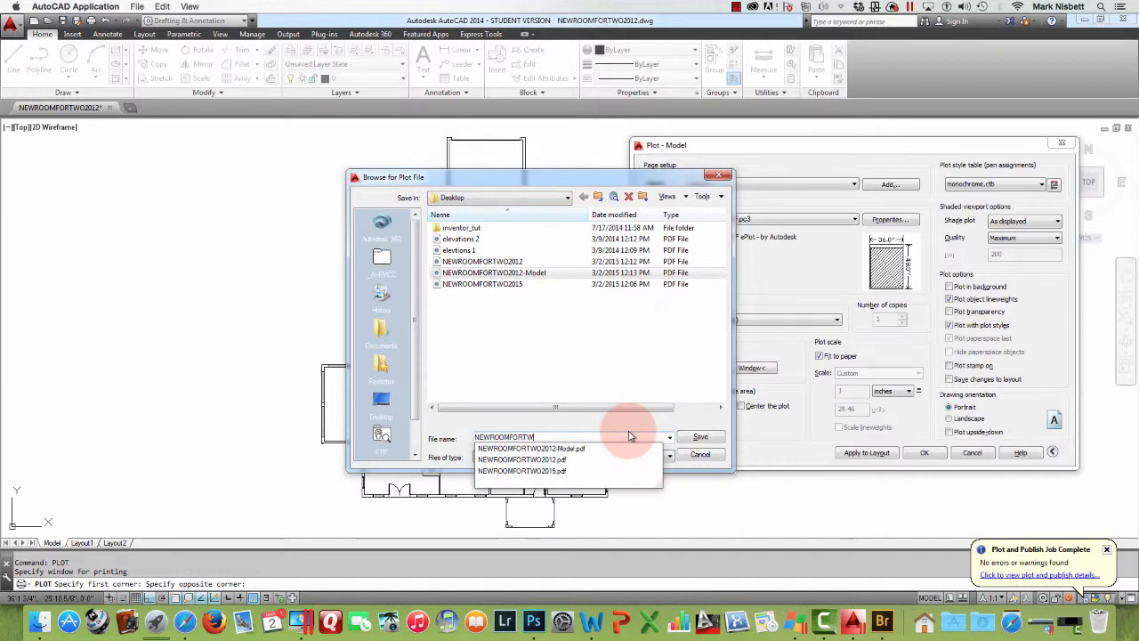
{"action": "key", "text": "BackSpace"}
{"action": "key", "text": "BackSpace"}
{"action": "key", "text": "BackSpace"}
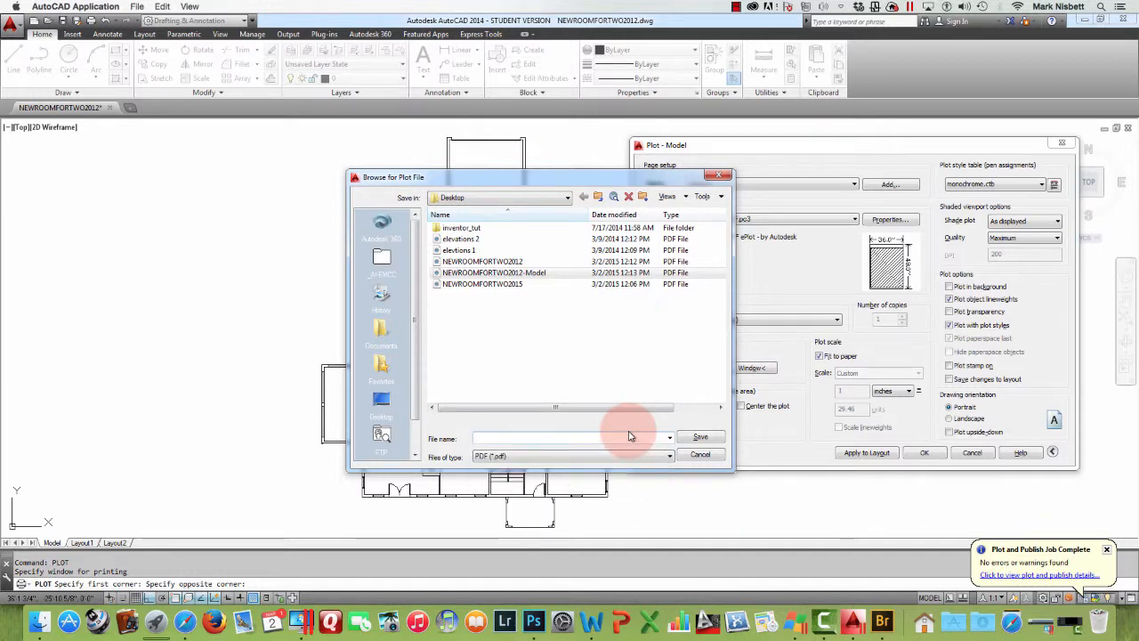
{"action": "type", "text": "room for 2 Photoshop"}
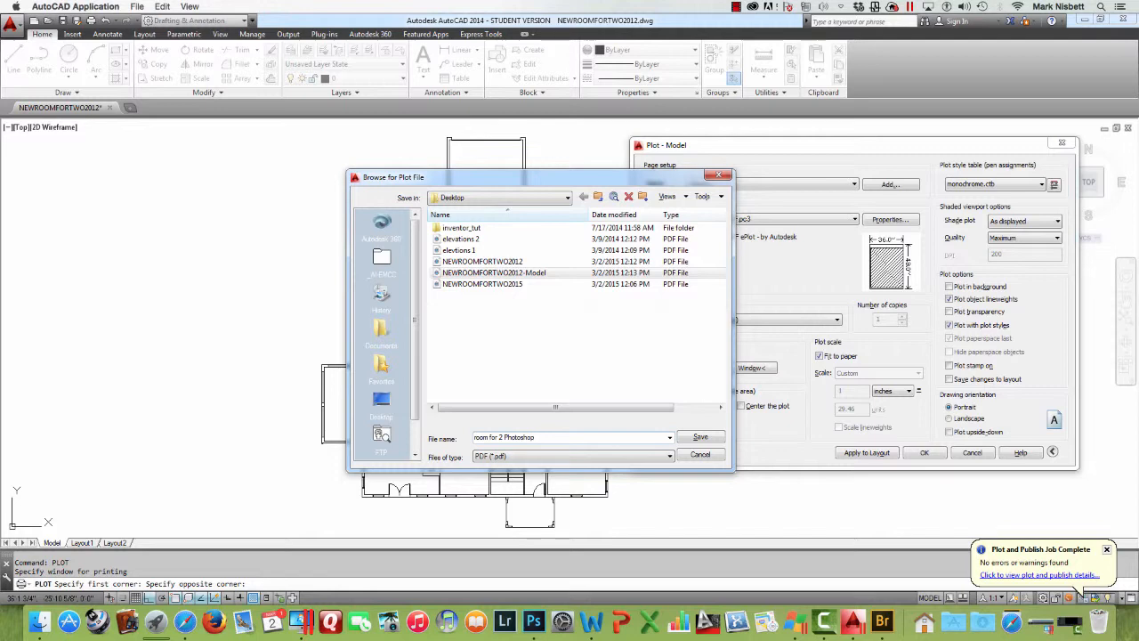
{"action": "left_click", "coordinate": [721, 443]}
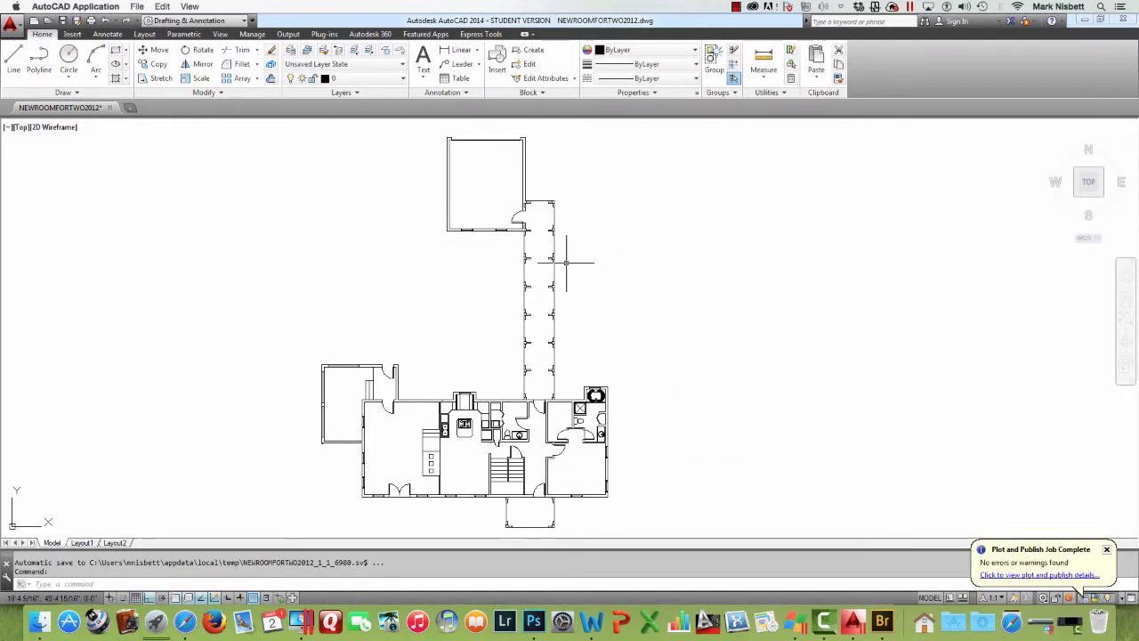
Switch to Photoshop and close NEWROOMFORTWO2012.pdf and NEWROOMFORTWO2012-Model.pdf without saving changes.
{"action": "left_click", "coordinate": [533, 621]}
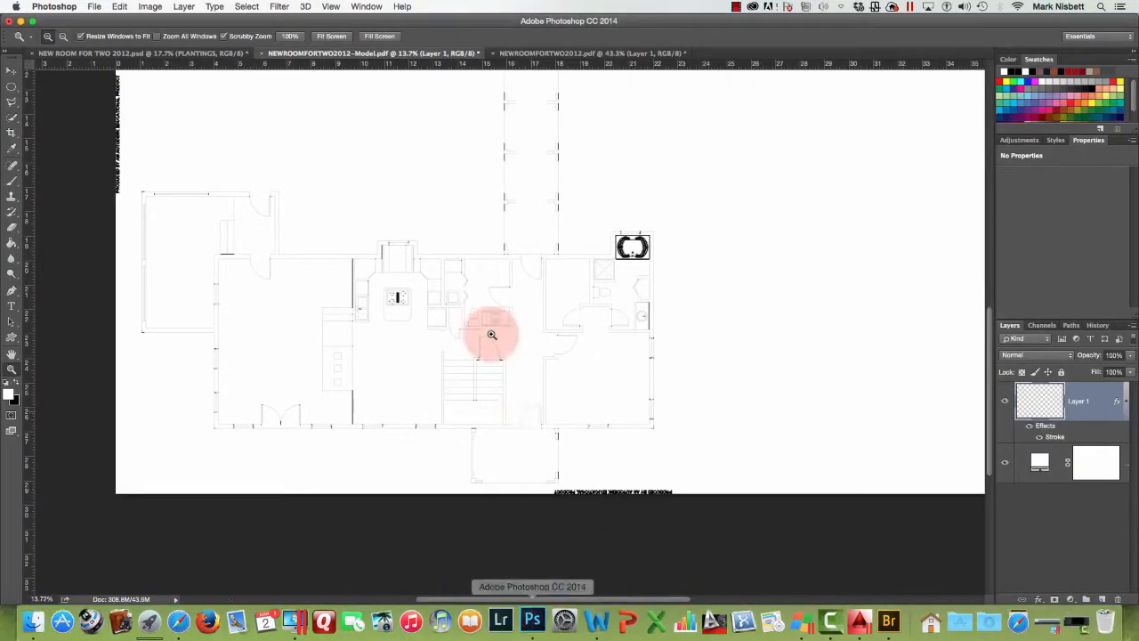
{"action": "left_click", "coordinate": [497, 55]}
{"action": "left_click", "coordinate": [497, 55]}
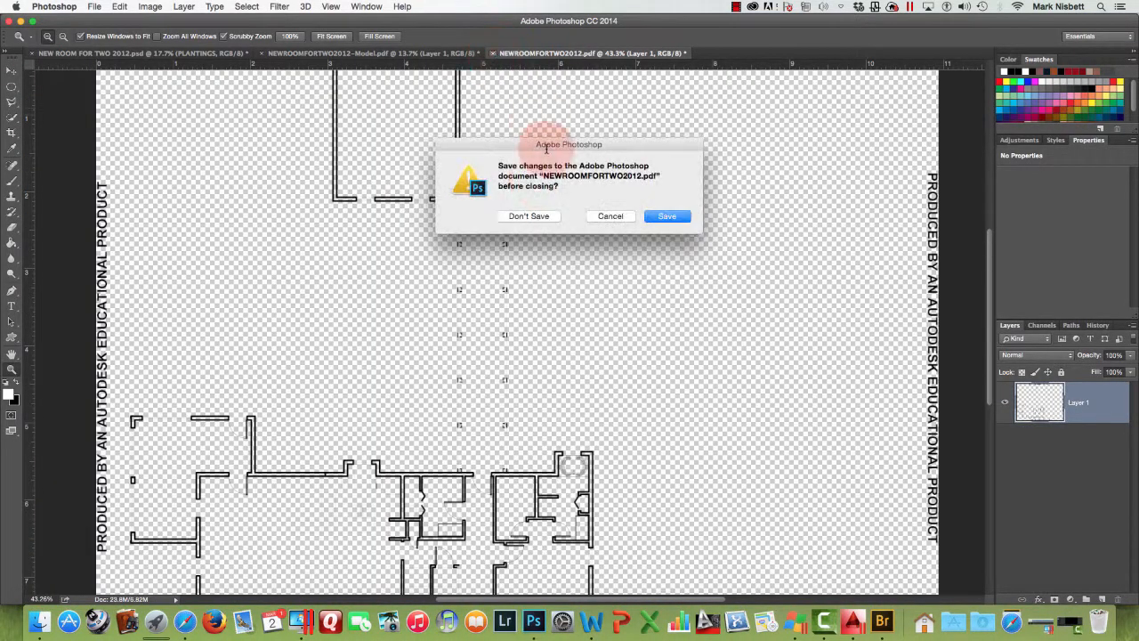
{"action": "left_click", "coordinate": [532, 216]}
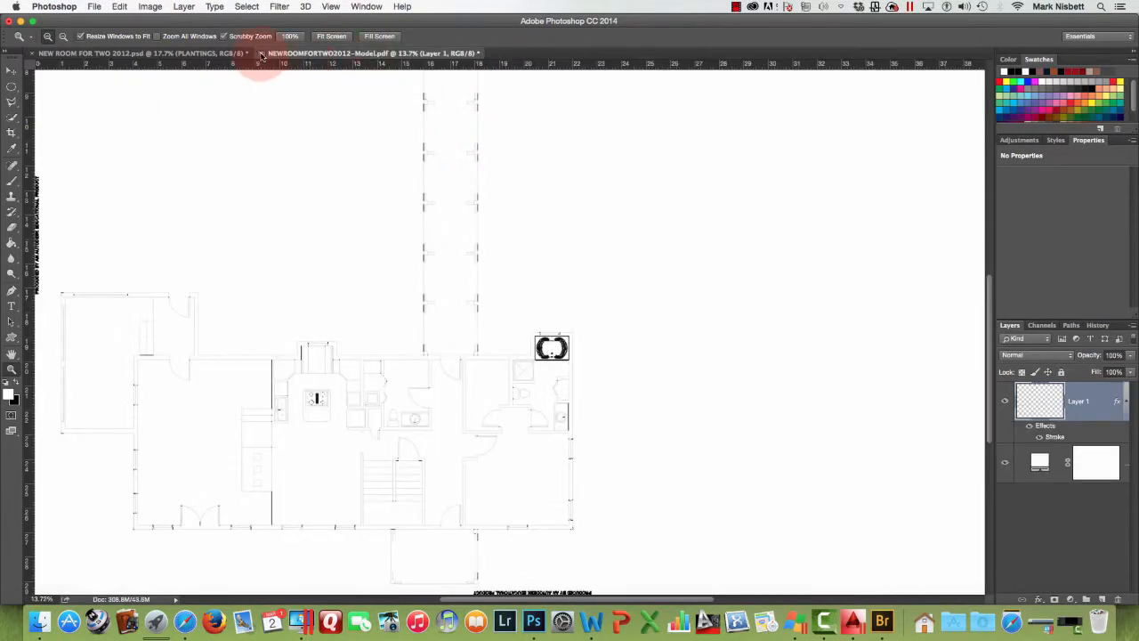
{"action": "left_click", "coordinate": [261, 55]}
{"action": "left_click", "coordinate": [529, 214]}
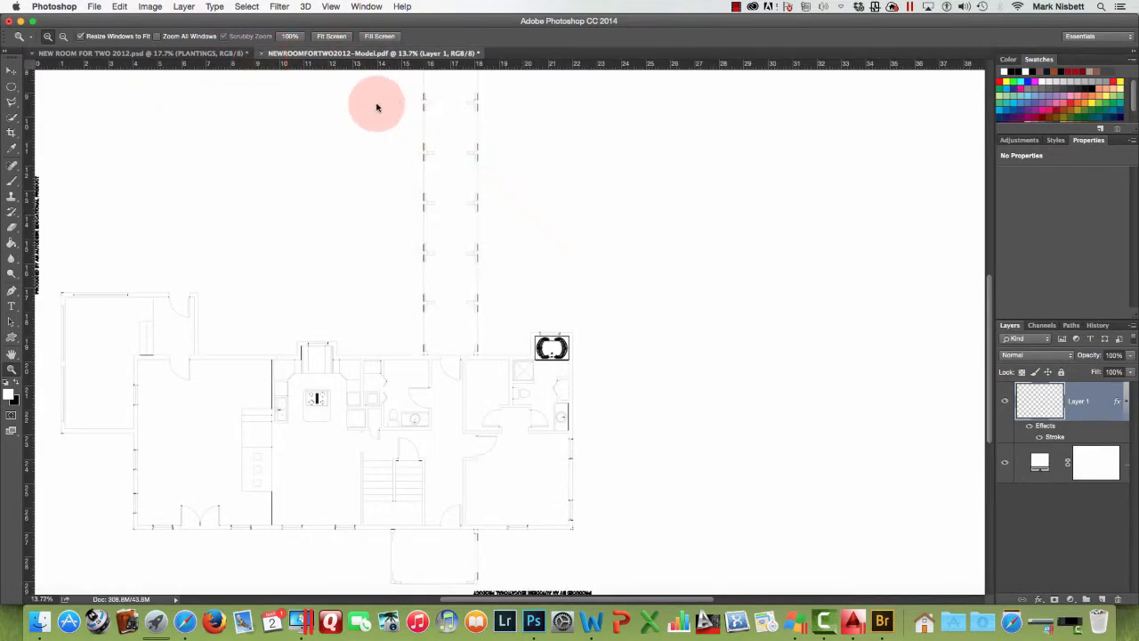
{"action": "left_click", "coordinate": [262, 54]}
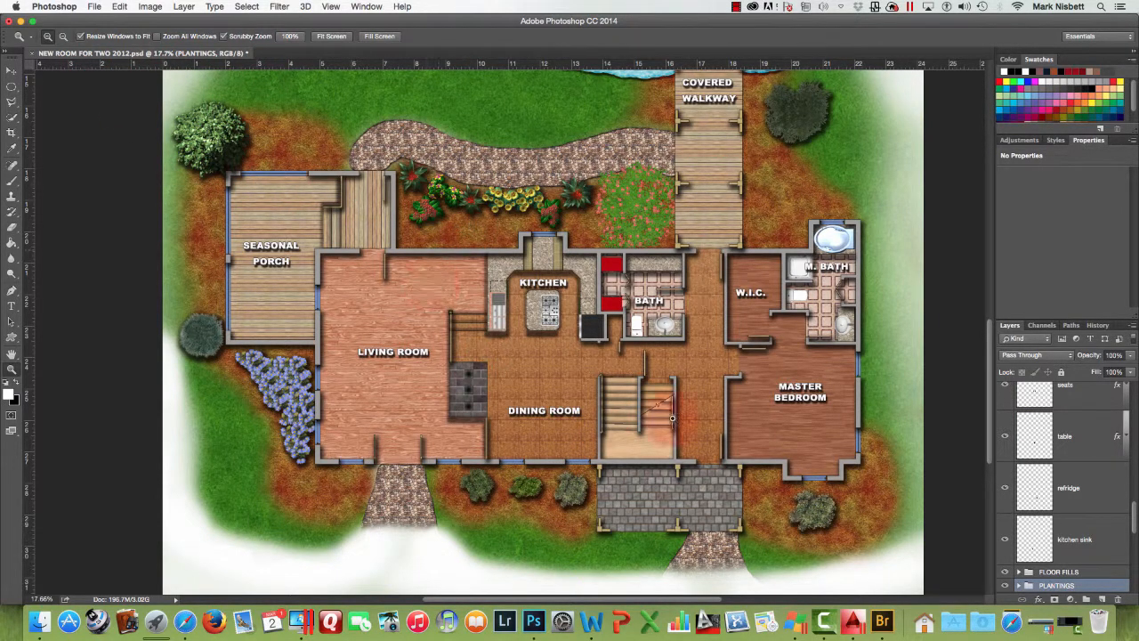
Open "room for 2 Photoshop.pdf" from the Desktop at 300 pixels/inch in RGB Color, postponing the Parallels Desktop update.
{"action": "left_click", "coordinate": [93, 8]}
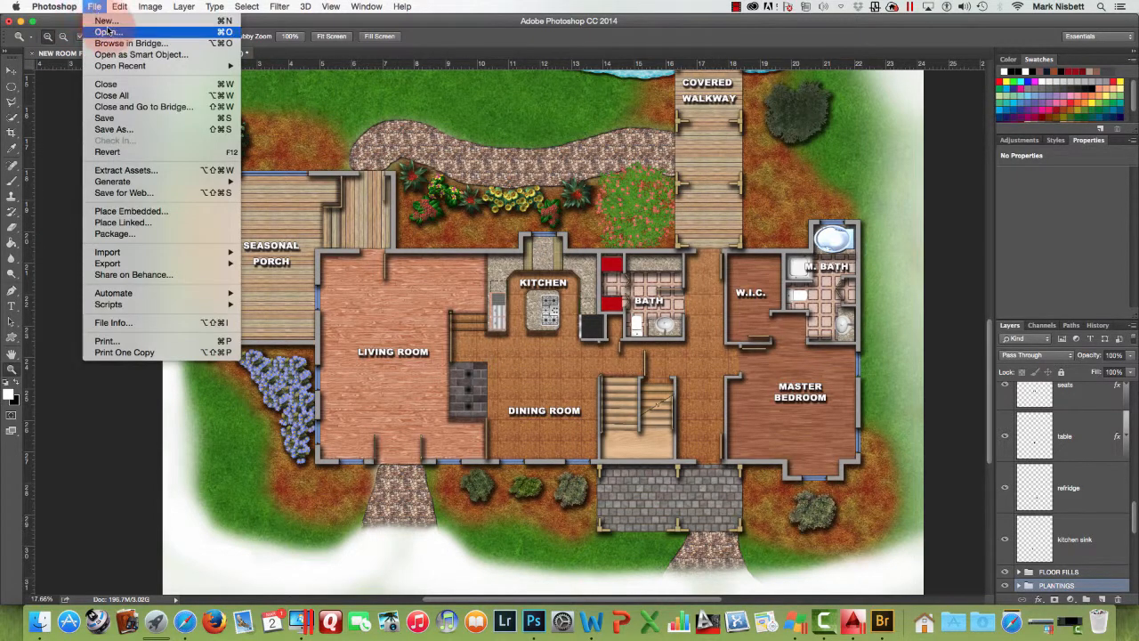
{"action": "left_click", "coordinate": [107, 32]}
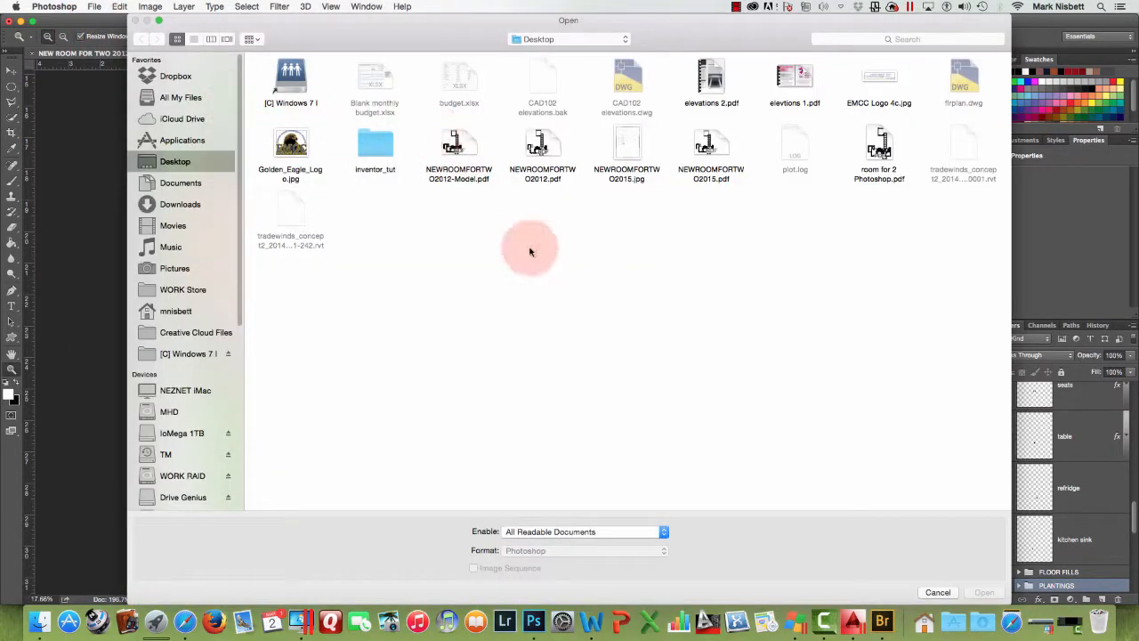
{"action": "left_click", "coordinate": [879, 150]}
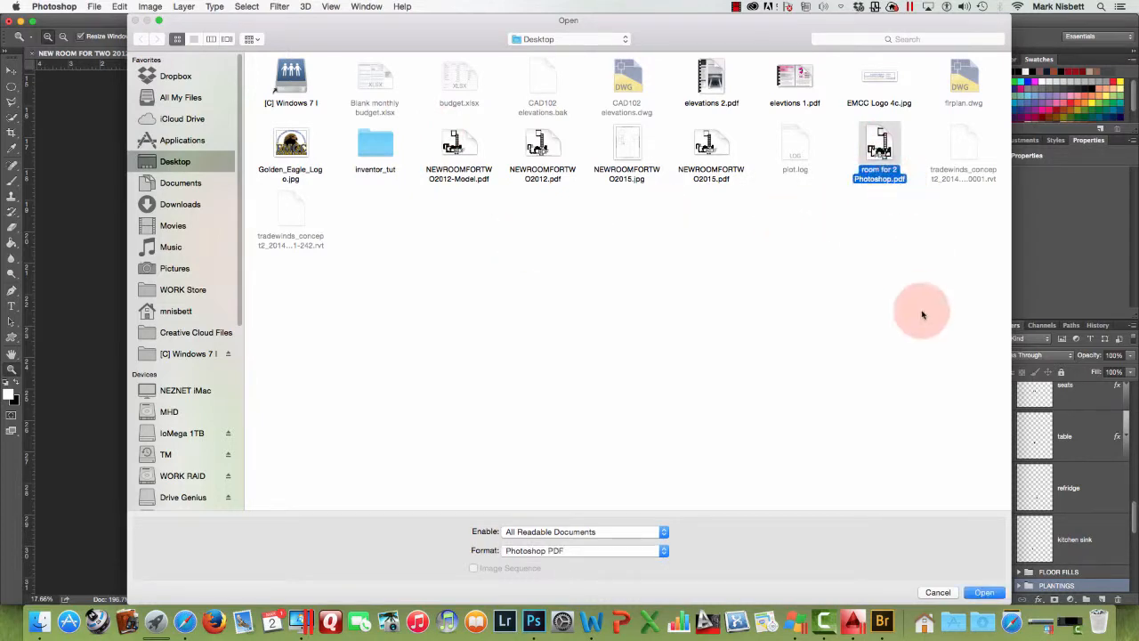
{"action": "left_click", "coordinate": [985, 592]}
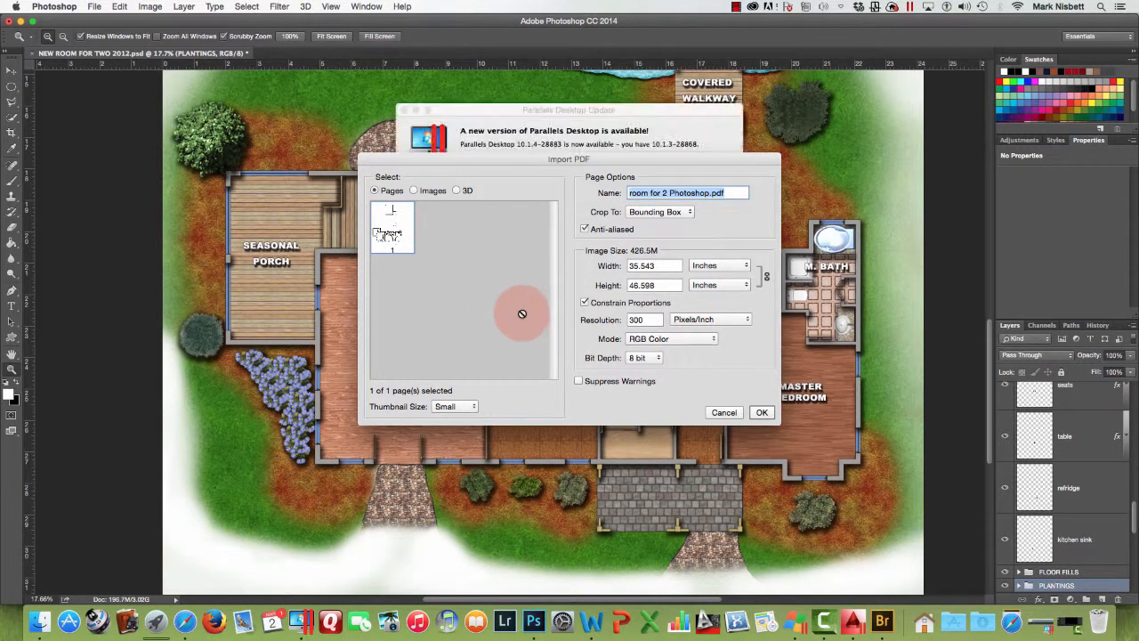
{"action": "left_click", "coordinate": [578, 114]}
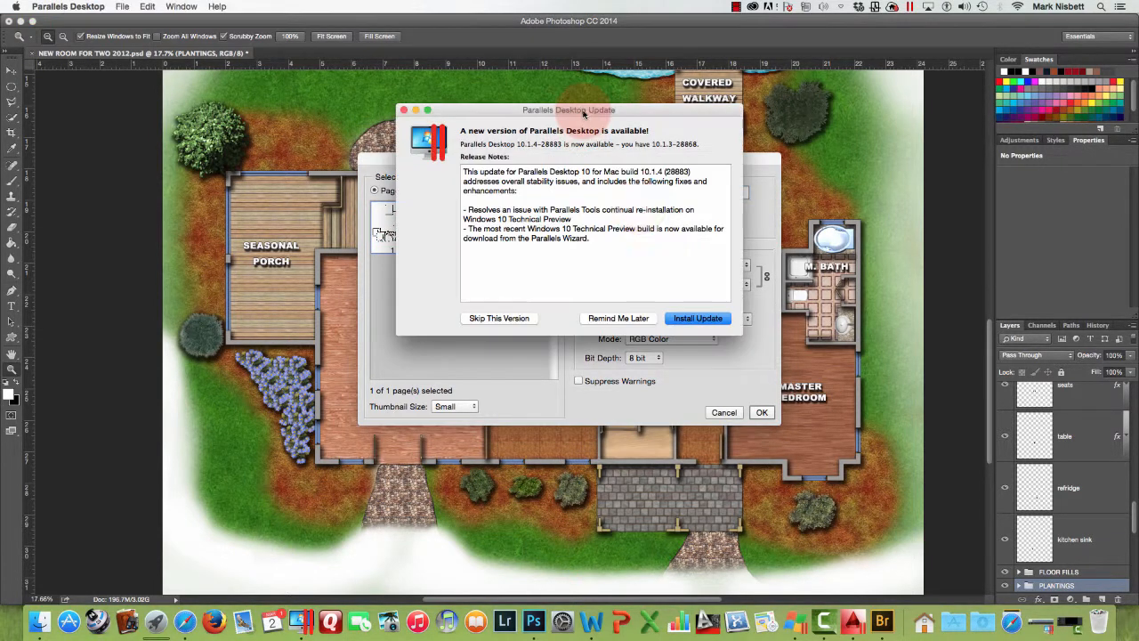
{"action": "left_click", "coordinate": [591, 319]}
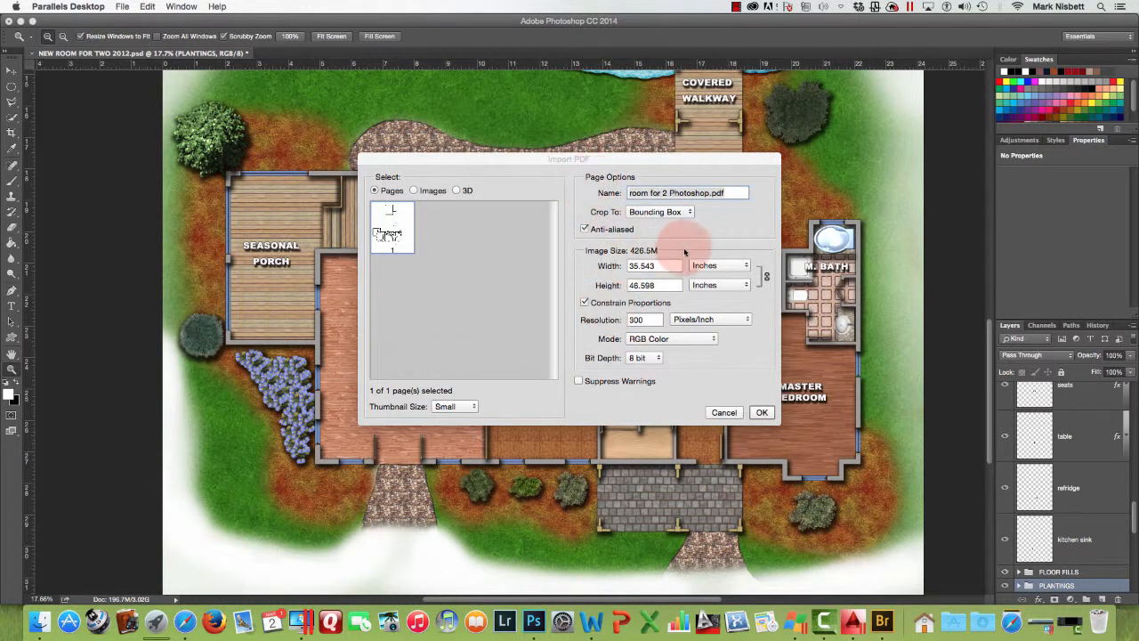
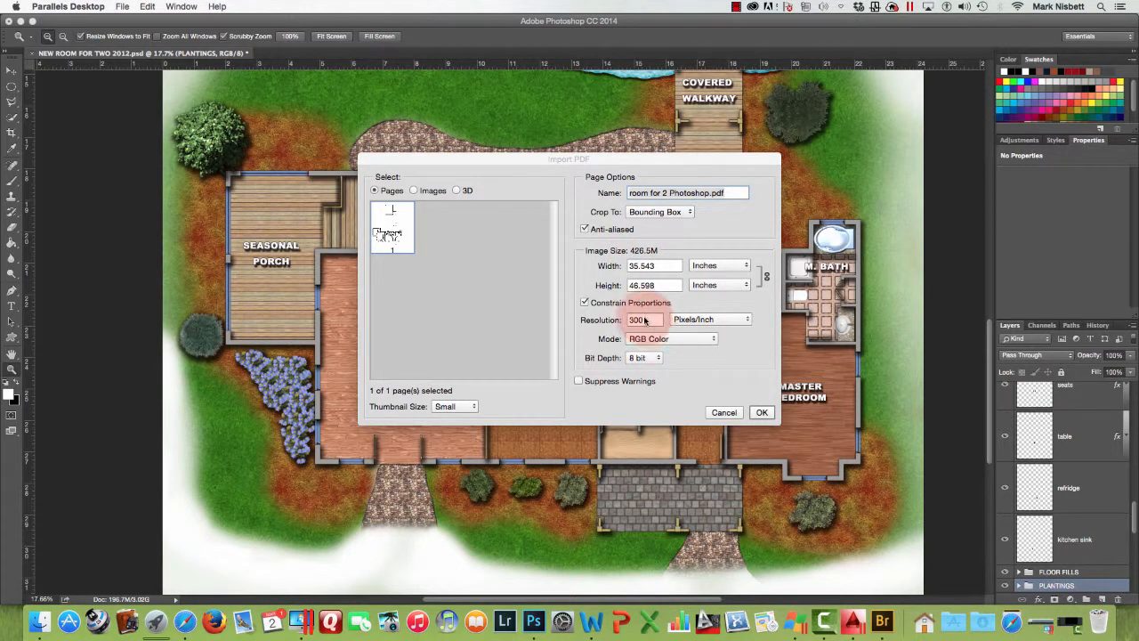
{"action": "left_click", "coordinate": [762, 413]}
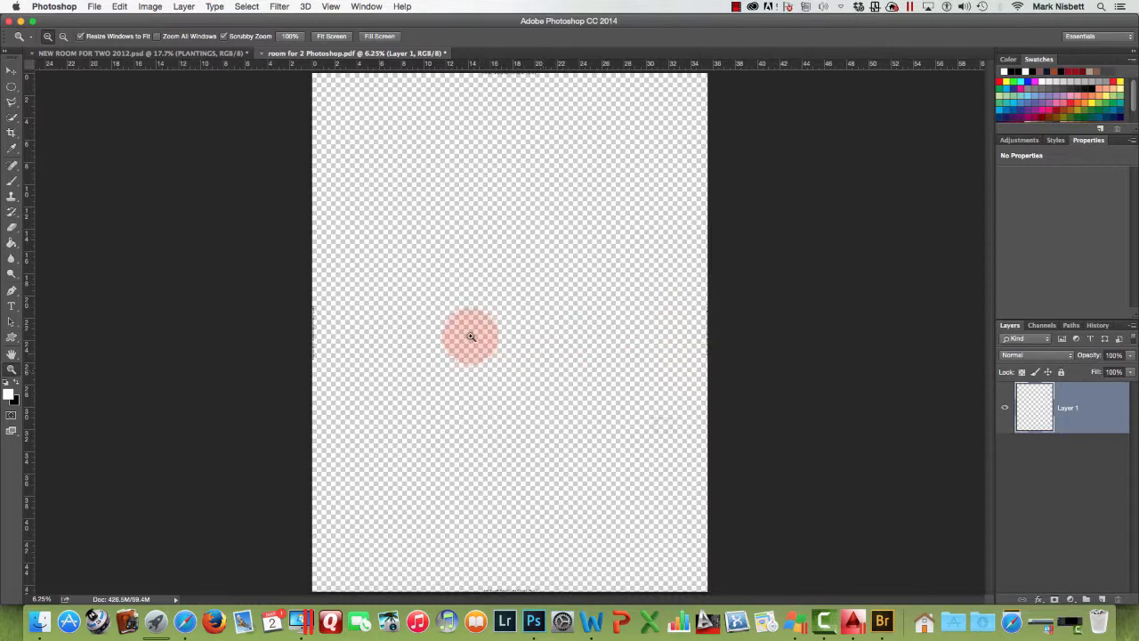
Add a white (ffffff) Solid Color fill layer and place Layer 1 with the linework above it.
{"action": "mouse_move", "coordinate": [462, 318]}
{"action": "left_mouse_down"}
{"action": "mouse_move", "coordinate": [577, 326]}
{"action": "mouse_move", "coordinate": [463, 330]}
{"action": "left_mouse_up"}
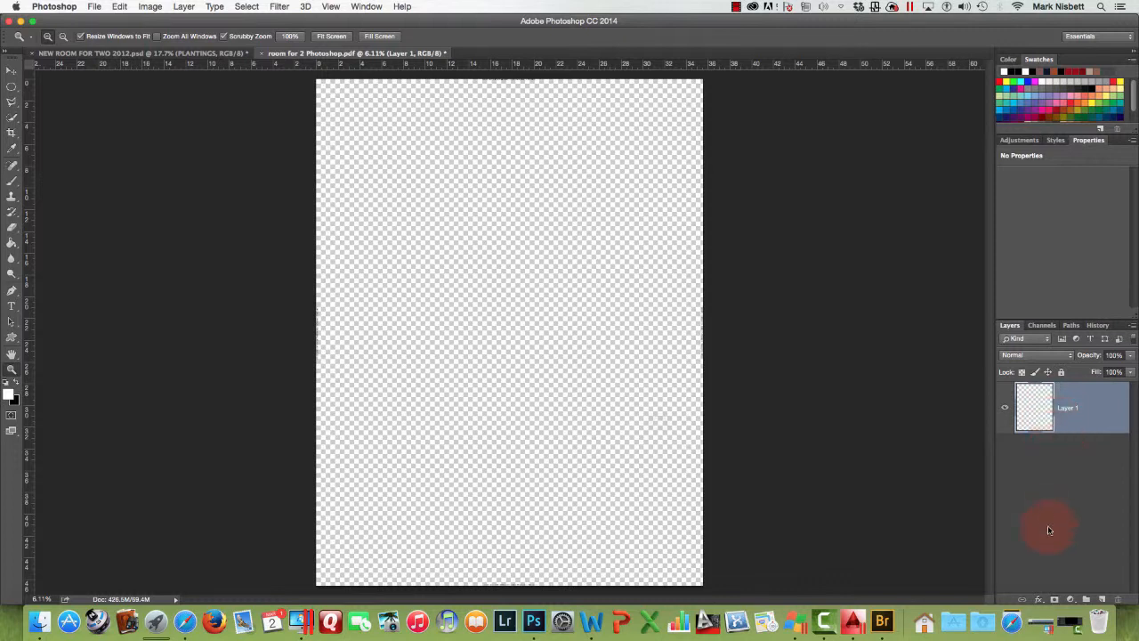
{"action": "left_click", "coordinate": [1071, 600]}
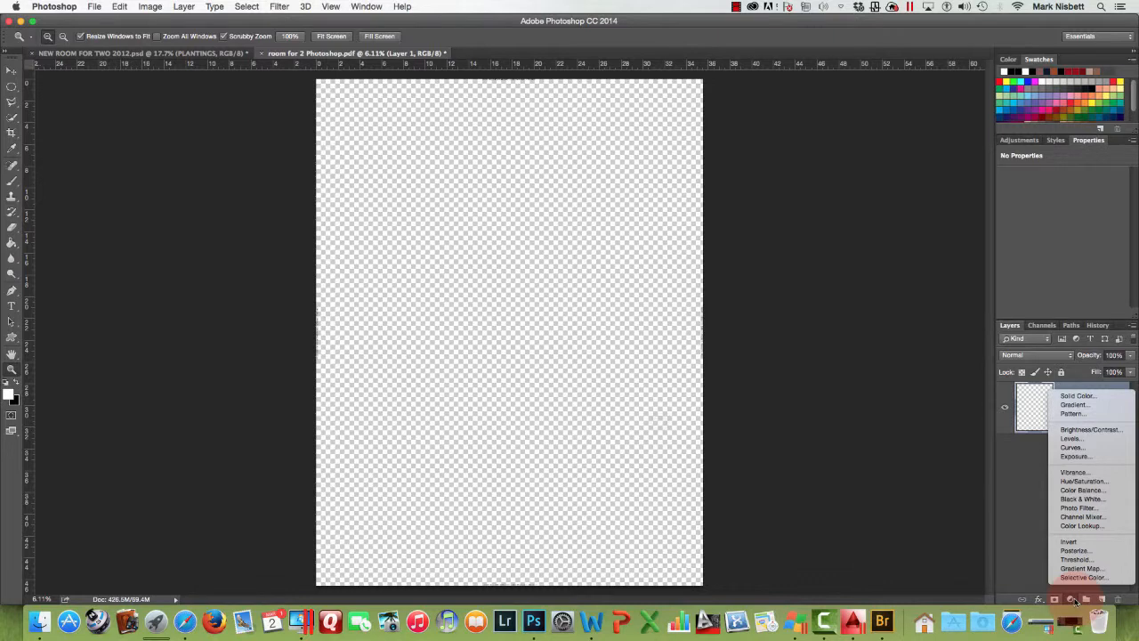
{"action": "left_click", "coordinate": [1077, 396]}
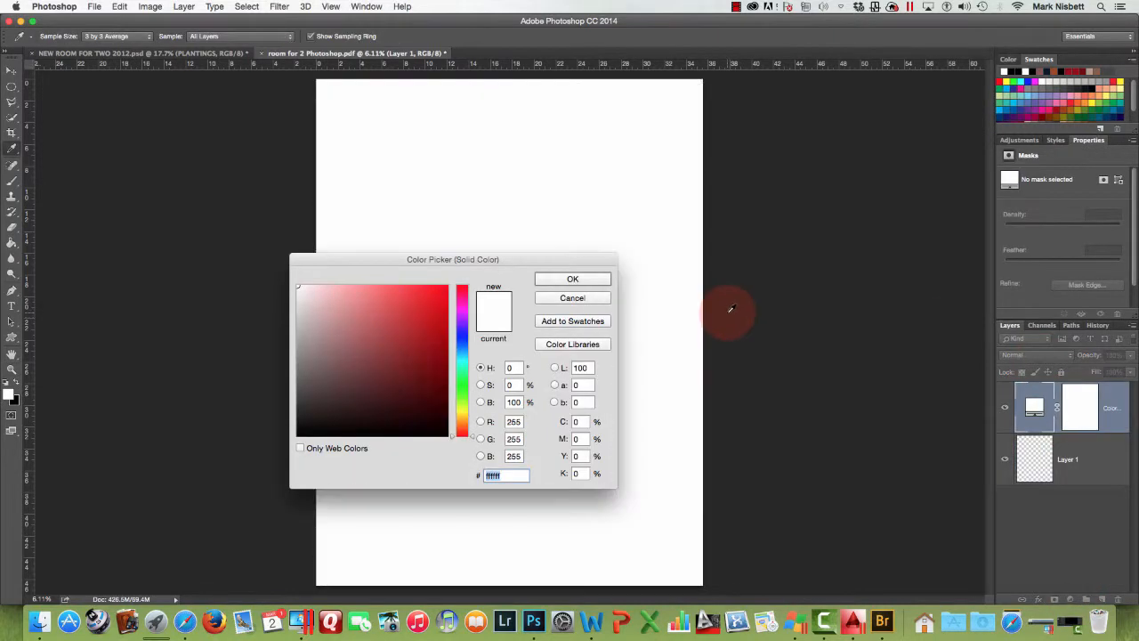
{"action": "left_click", "coordinate": [573, 279]}
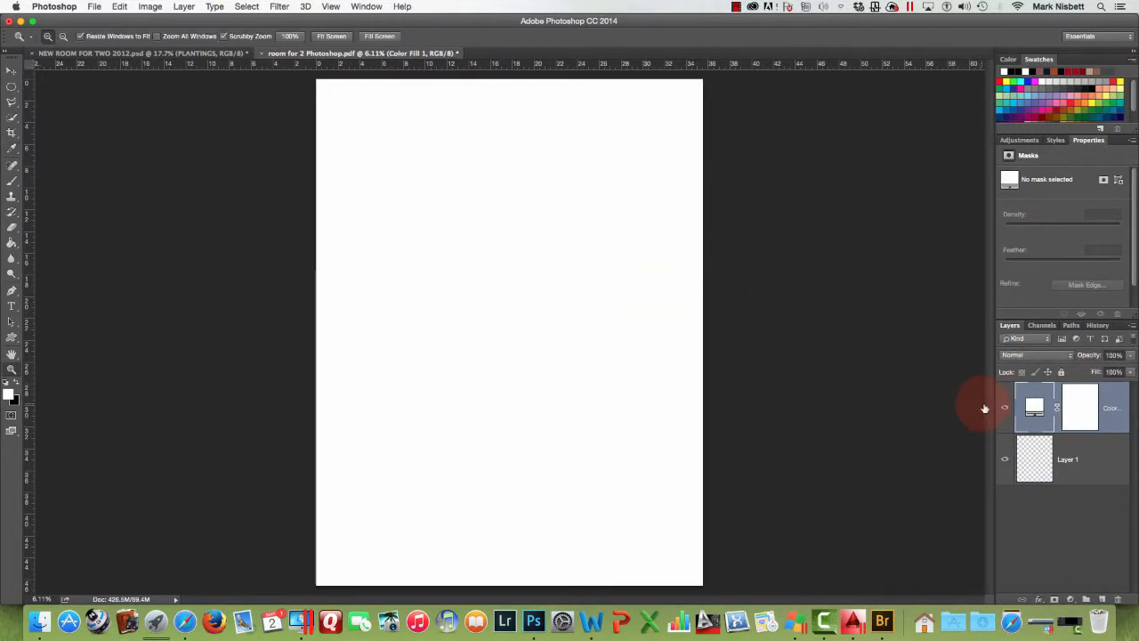
{"action": "left_click_drag", "start_coordinate": [1075, 457], "coordinate": [1070, 383]}
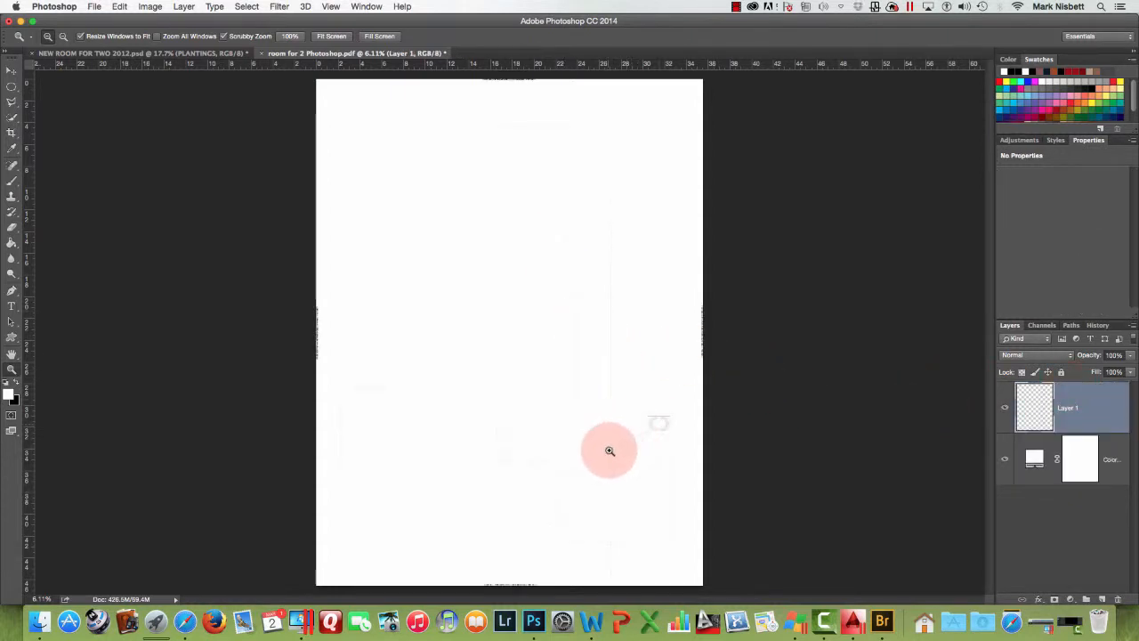
{"action": "left_click", "coordinate": [653, 420]}
{"action": "left_click_drag", "start_coordinate": [653, 420], "coordinate": [716, 280]}
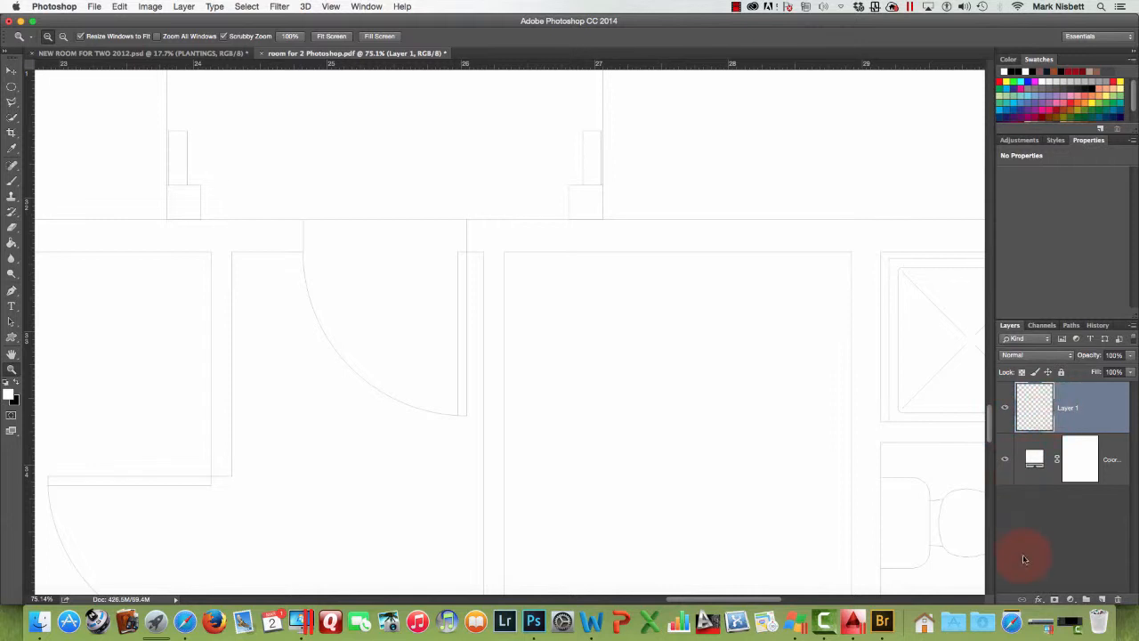
{"action": "left_click", "coordinate": [1041, 599]}
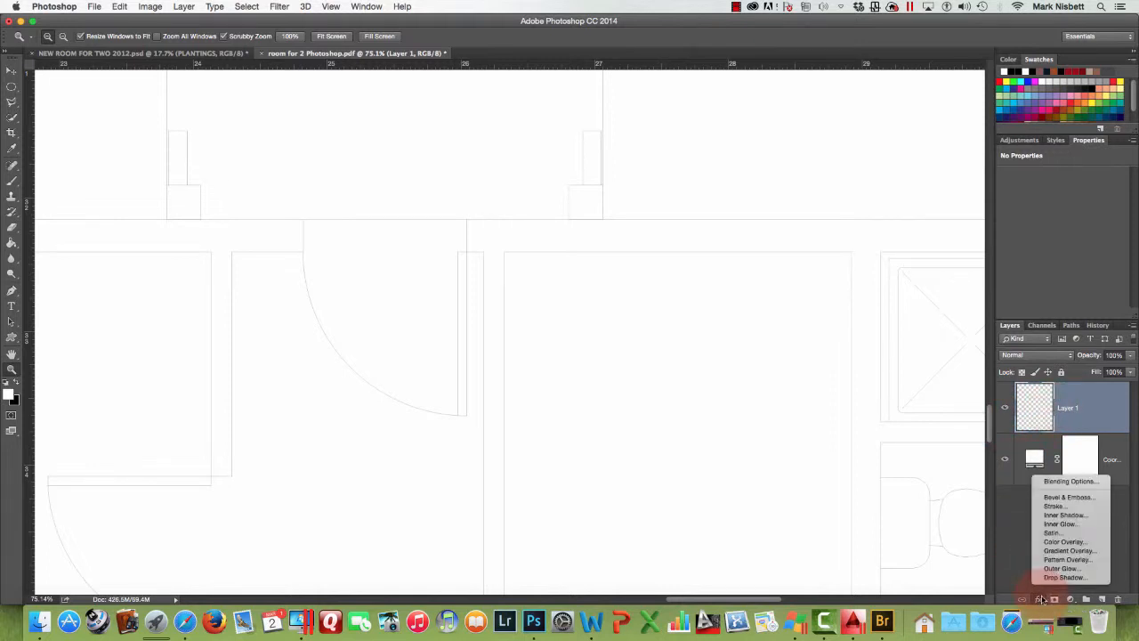
{"action": "left_click", "coordinate": [1058, 506]}
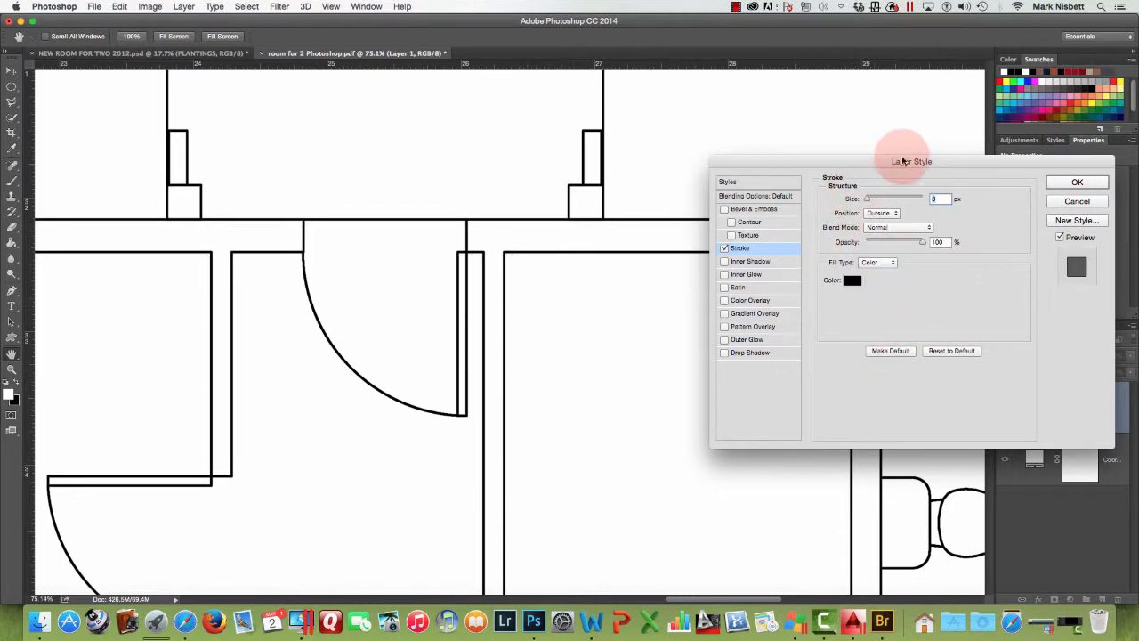
{"action": "left_click_drag", "start_coordinate": [899, 161], "coordinate": [738, 252]}
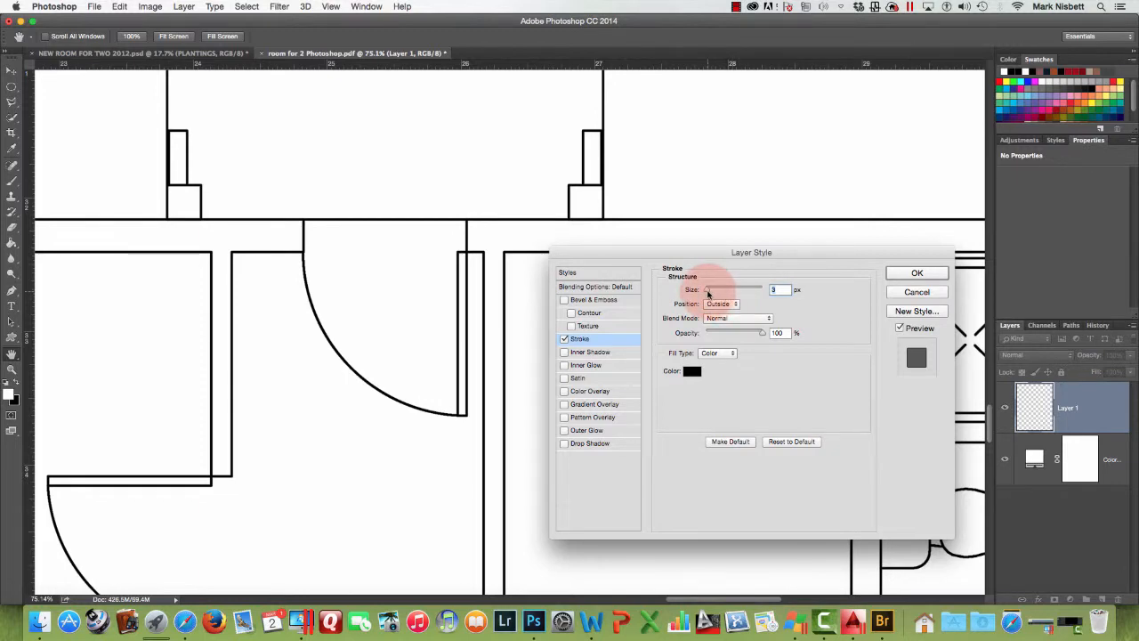
{"action": "left_click_drag", "start_coordinate": [706, 293], "coordinate": [706, 293]}
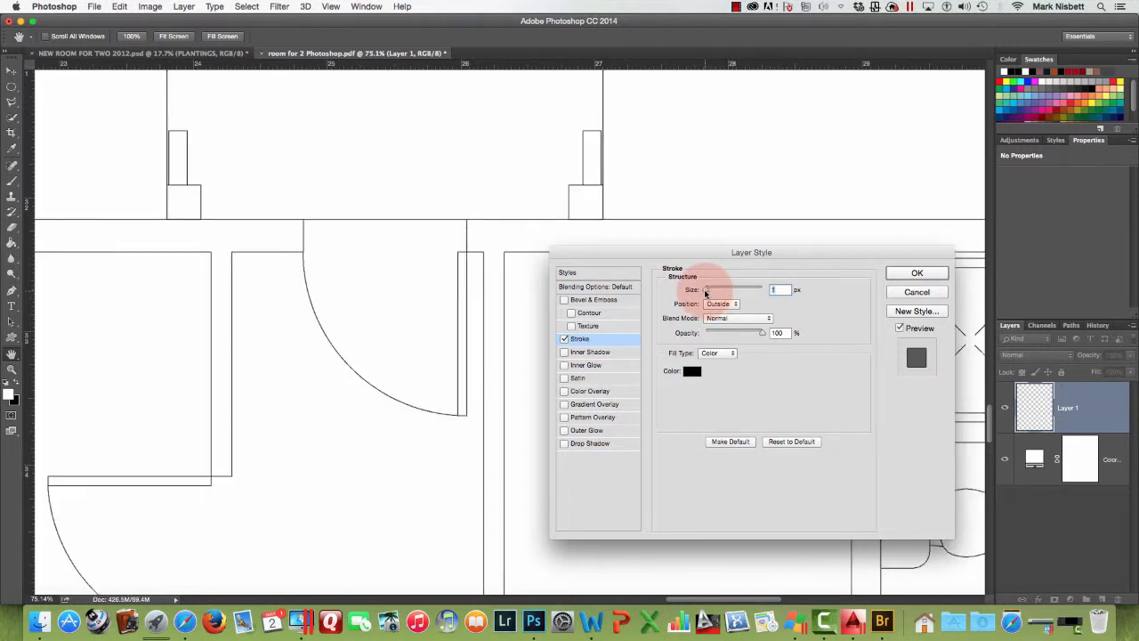
{"action": "left_click_drag", "start_coordinate": [717, 254], "coordinate": [705, 300]}
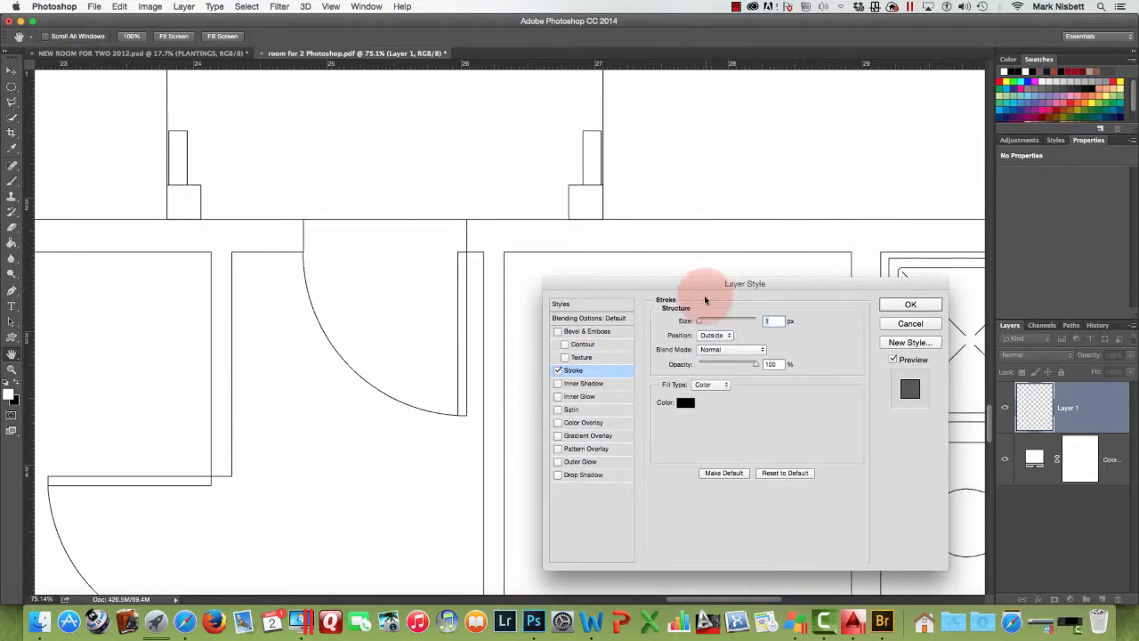
{"action": "left_click", "coordinate": [725, 338]}
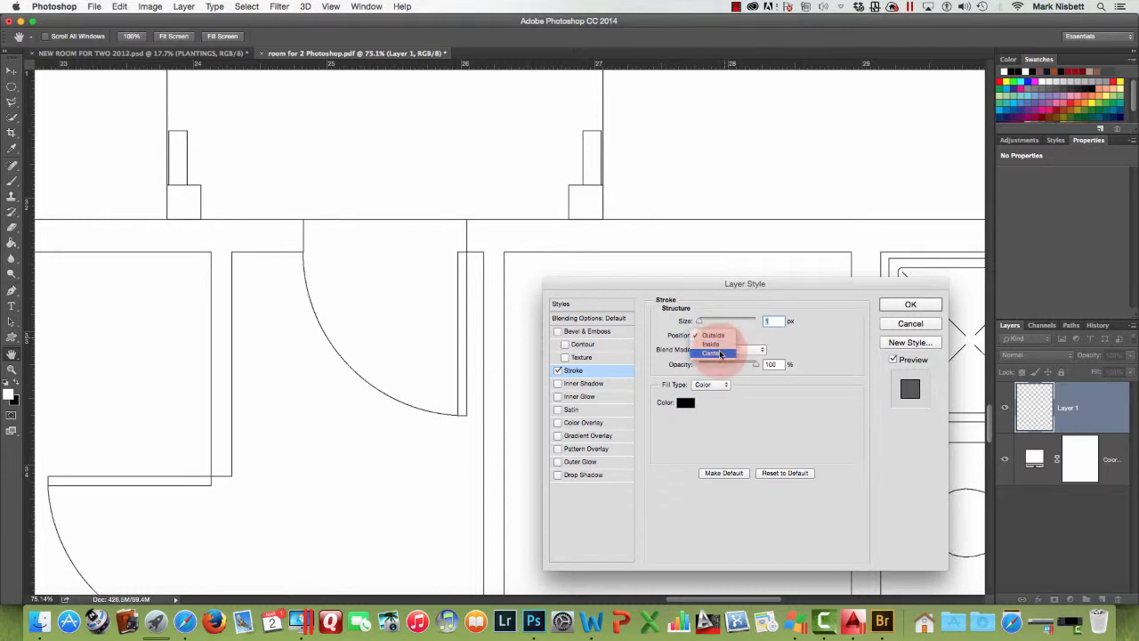
{"action": "left_click", "coordinate": [717, 352]}
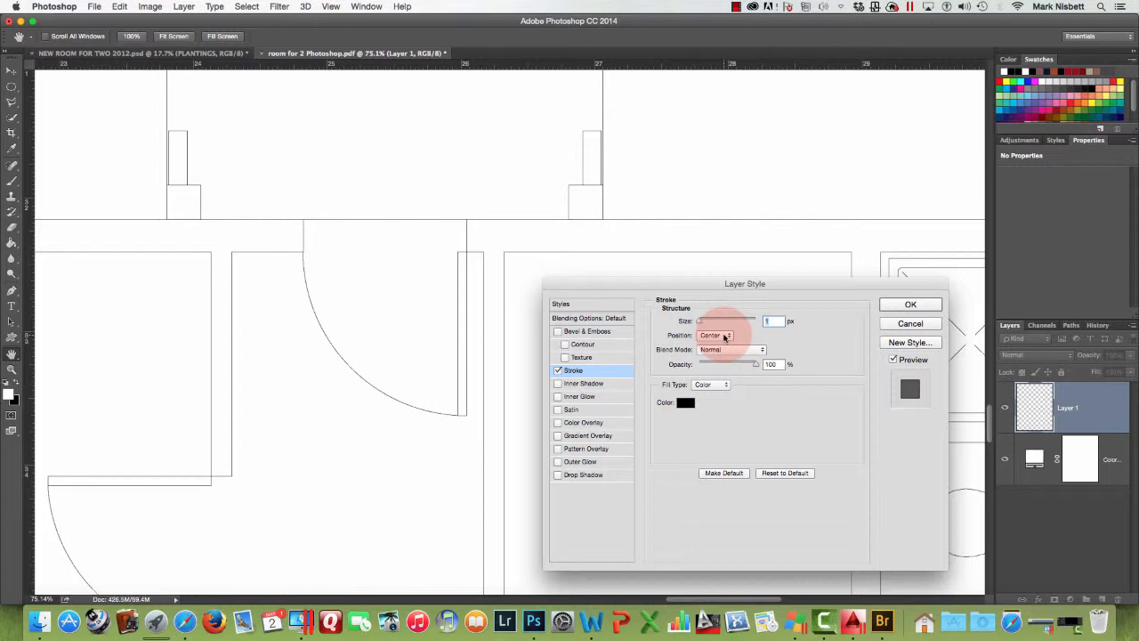
{"action": "left_click", "coordinate": [910, 324]}
Add a 1 px black Stroke layer style to Layer 1, positioned at Center.
{"action": "key", "text": "z"}
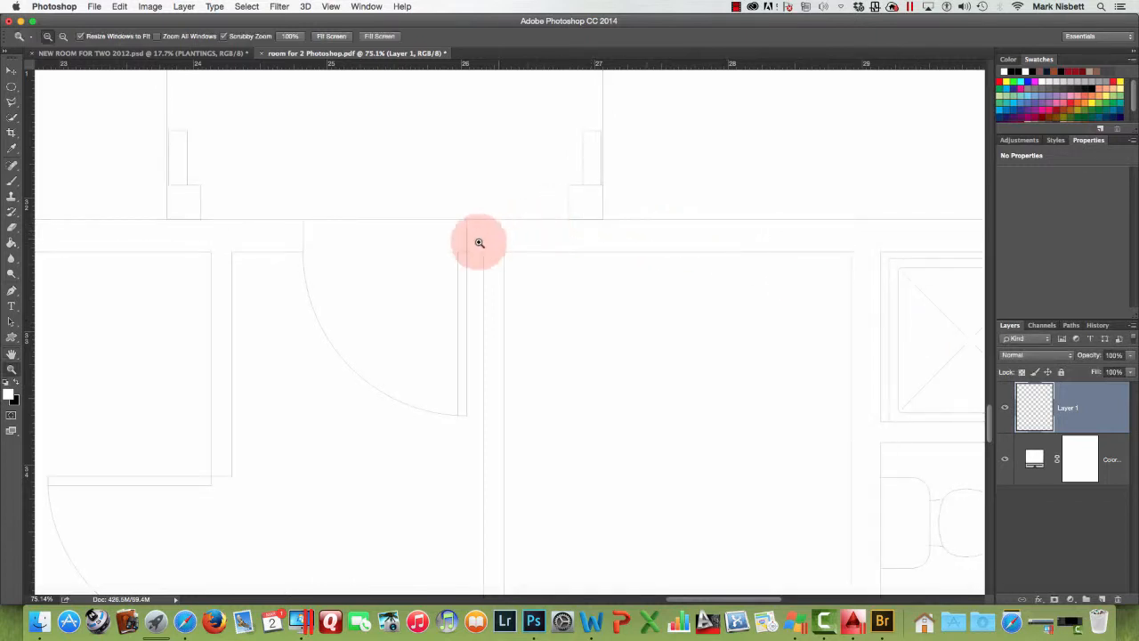
{"action": "left_click_drag", "start_coordinate": [484, 246], "coordinate": [536, 278]}
{"action": "key", "text": "space"}
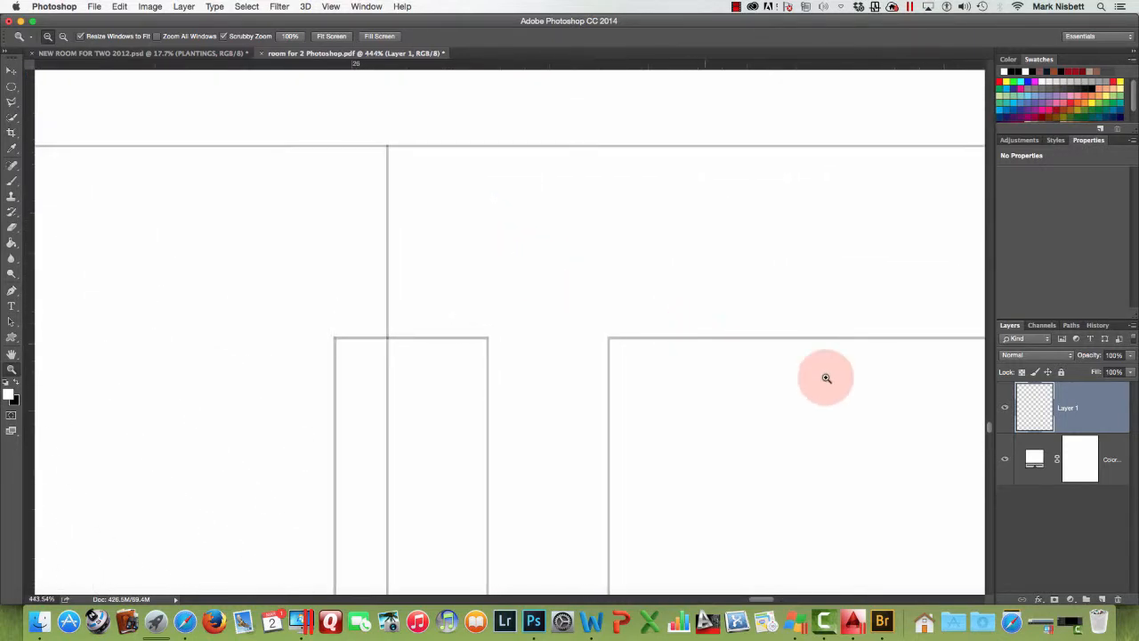
{"action": "left_click", "coordinate": [1042, 599]}
{"action": "left_click", "coordinate": [1056, 511]}
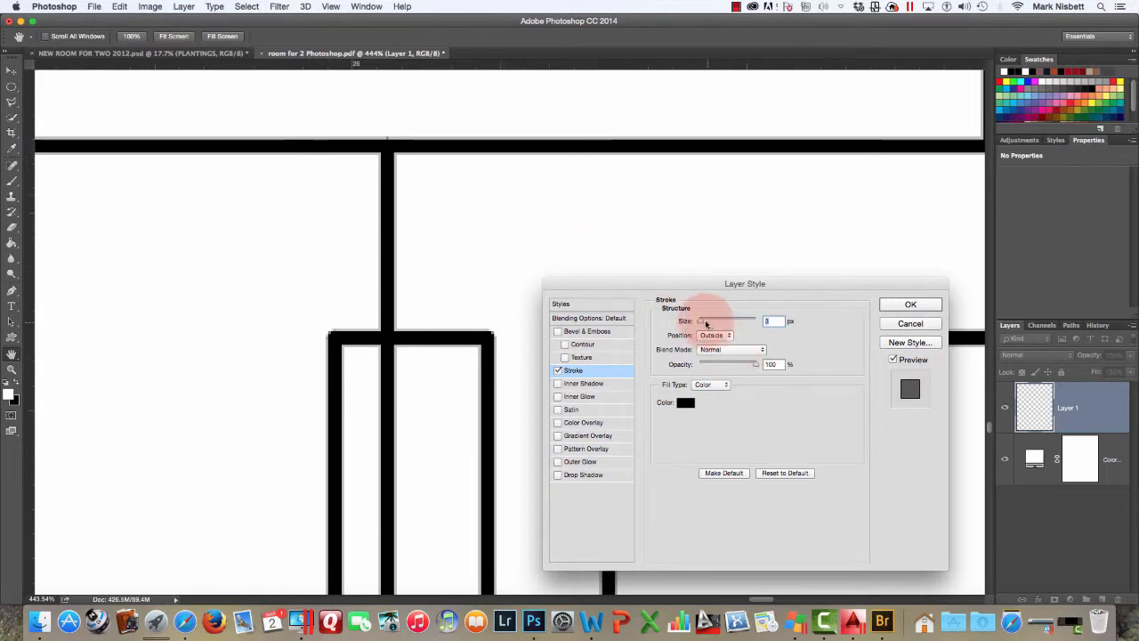
{"action": "left_click_drag", "start_coordinate": [706, 324], "coordinate": [696, 323]}
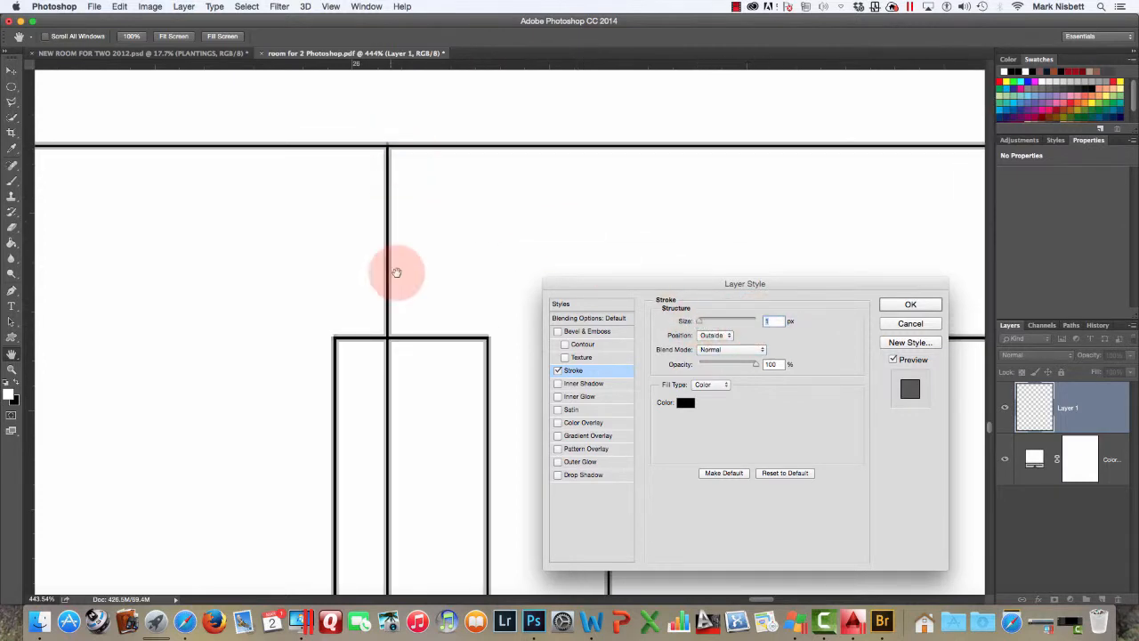
{"action": "left_click", "coordinate": [727, 343]}
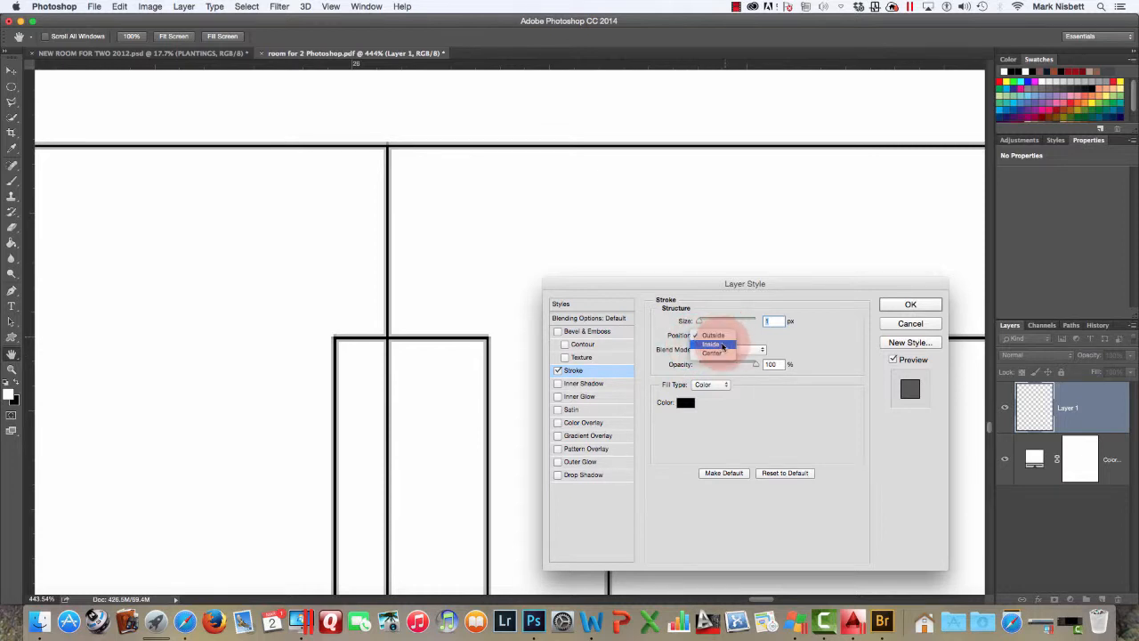
{"action": "left_click", "coordinate": [723, 352]}
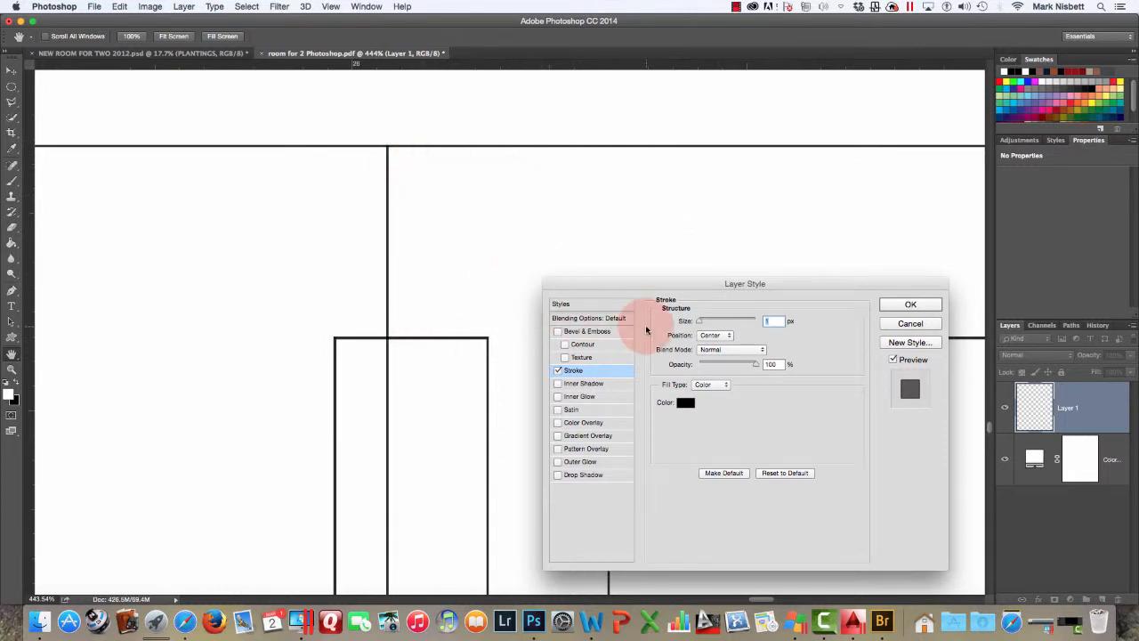
{"action": "left_click", "coordinate": [908, 304]}
Try a short brush stroke on Layer 1 in the empty area beside the long corridor, and undo it.
{"action": "key", "text": "z"}
{"action": "left_click_drag", "start_coordinate": [732, 269], "coordinate": [662, 311]}
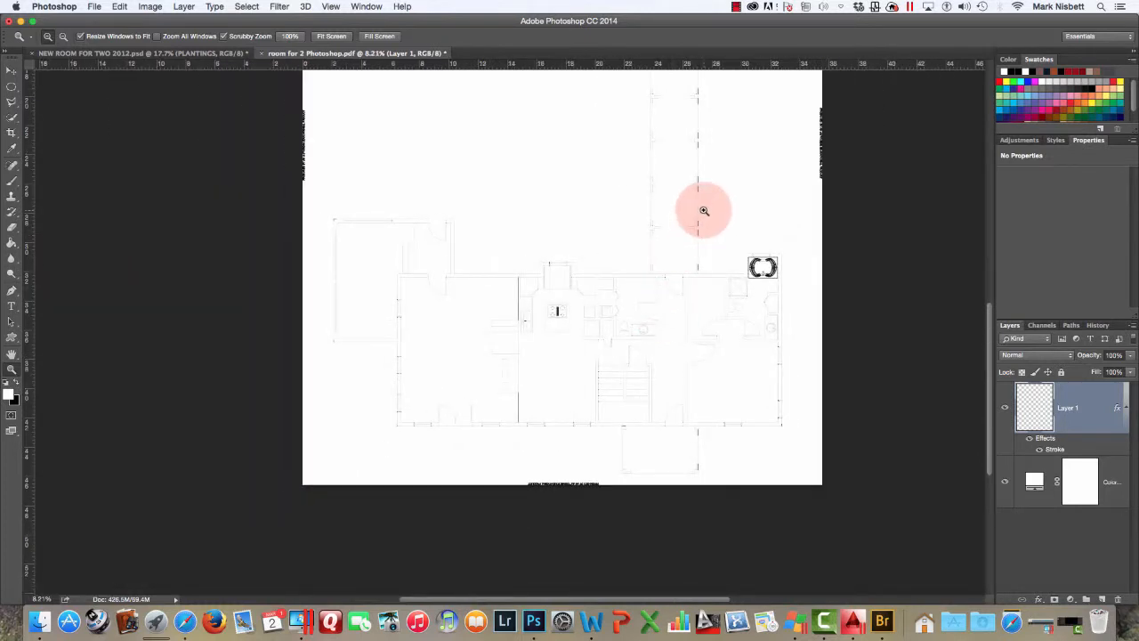
{"action": "left_click_drag", "start_coordinate": [703, 211], "coordinate": [703, 360]}
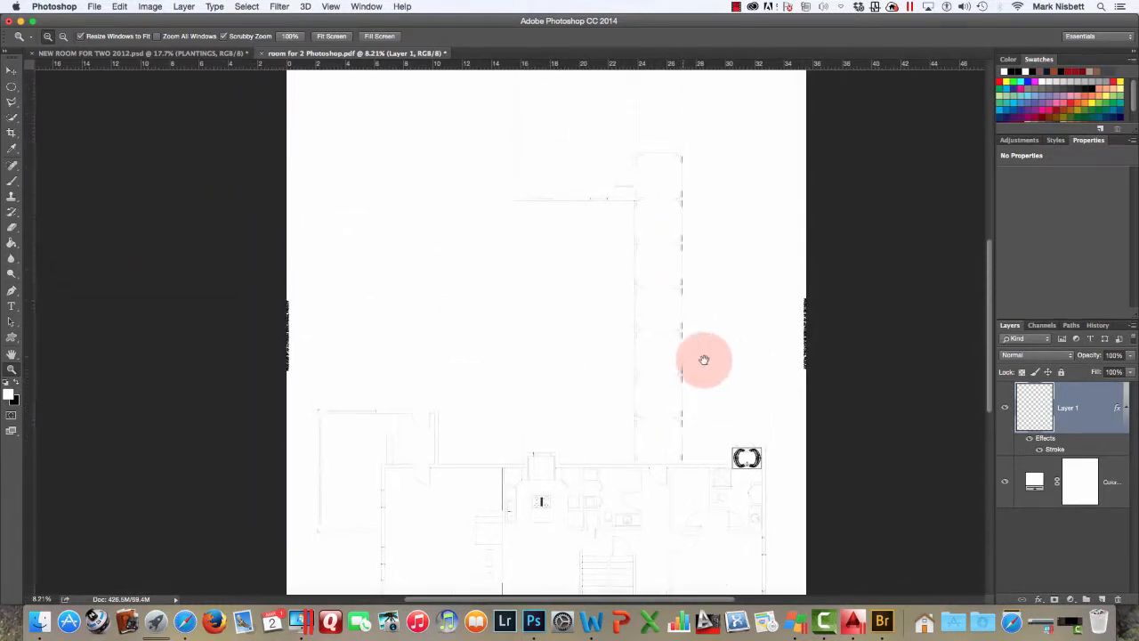
{"action": "left_click_drag", "start_coordinate": [666, 186], "coordinate": [611, 271]}
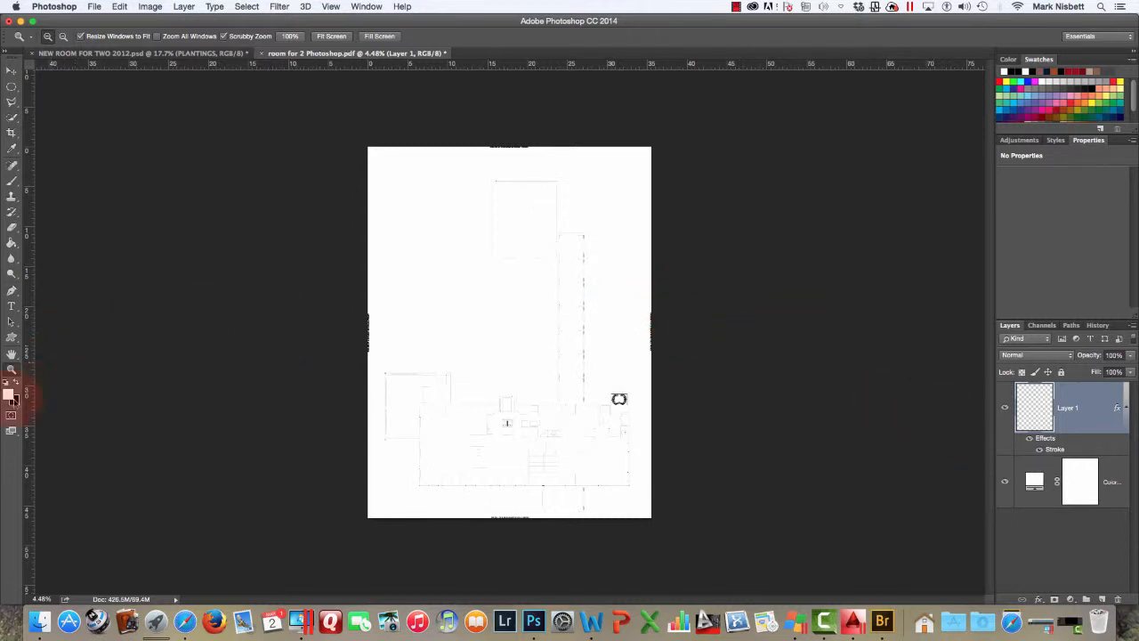
{"action": "left_click", "coordinate": [13, 182]}
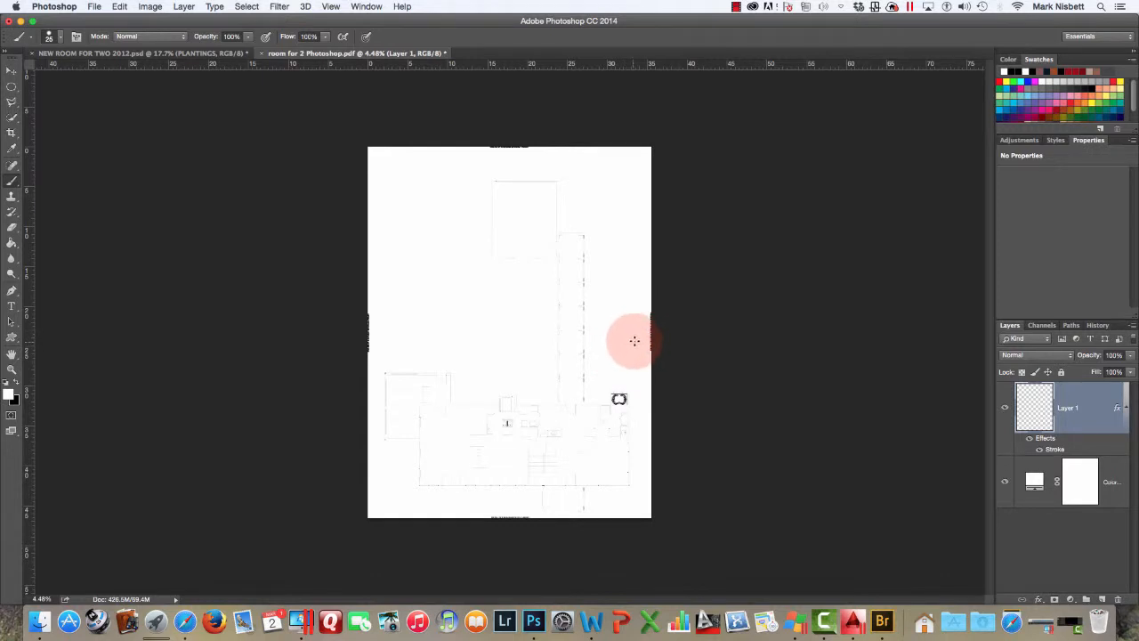
{"action": "left_click_drag", "start_coordinate": [635, 340], "coordinate": [647, 332]}
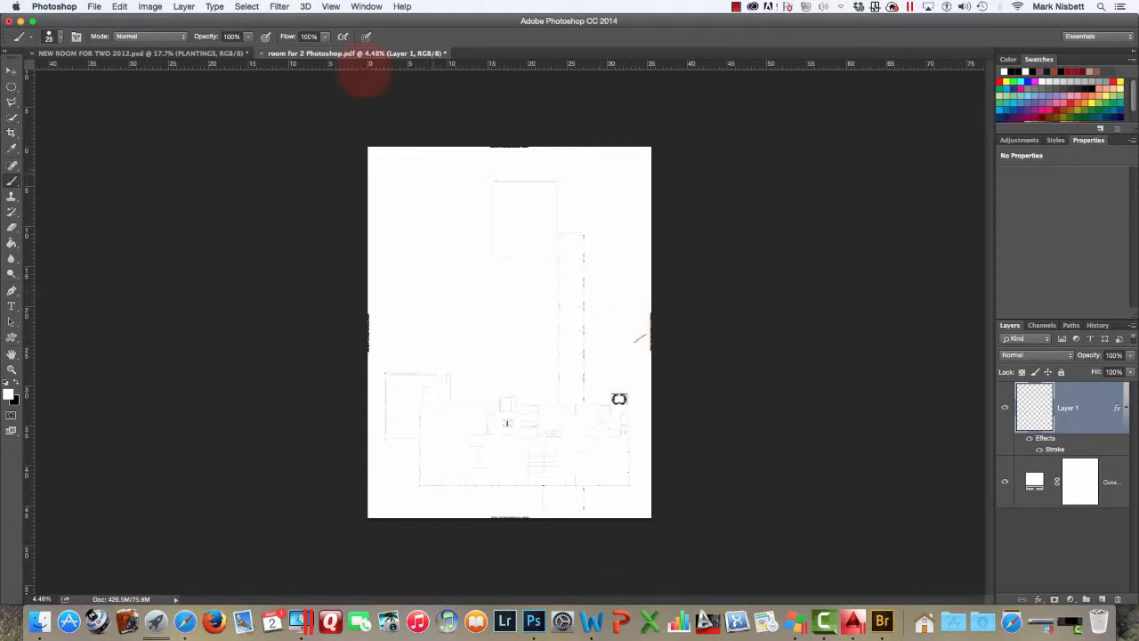
{"action": "left_click", "coordinate": [135, 20]}
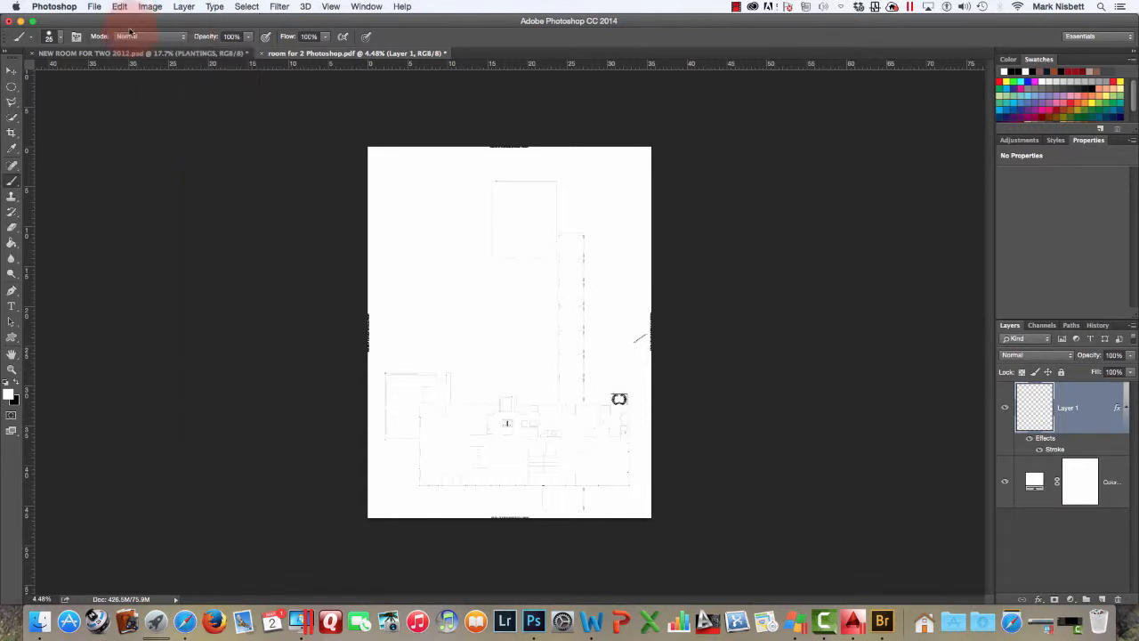
Erase the Autodesk educational product stamp along the page's right edge on Layer 1 with a 125 px eraser.
{"action": "left_click", "coordinate": [12, 370]}
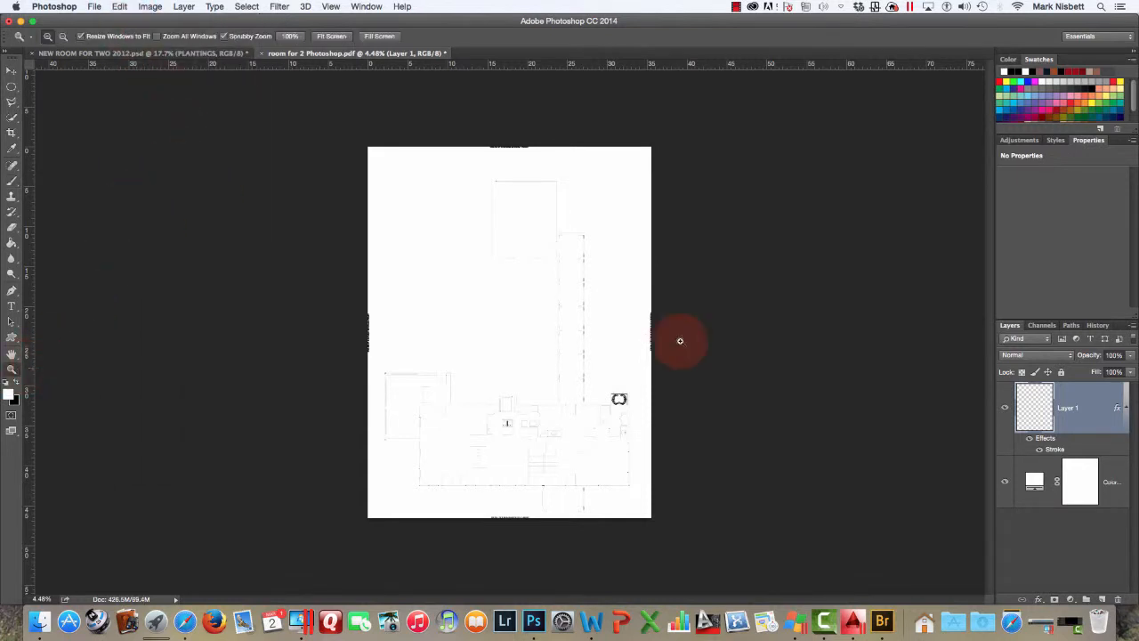
{"action": "left_click_drag", "start_coordinate": [615, 351], "coordinate": [546, 386]}
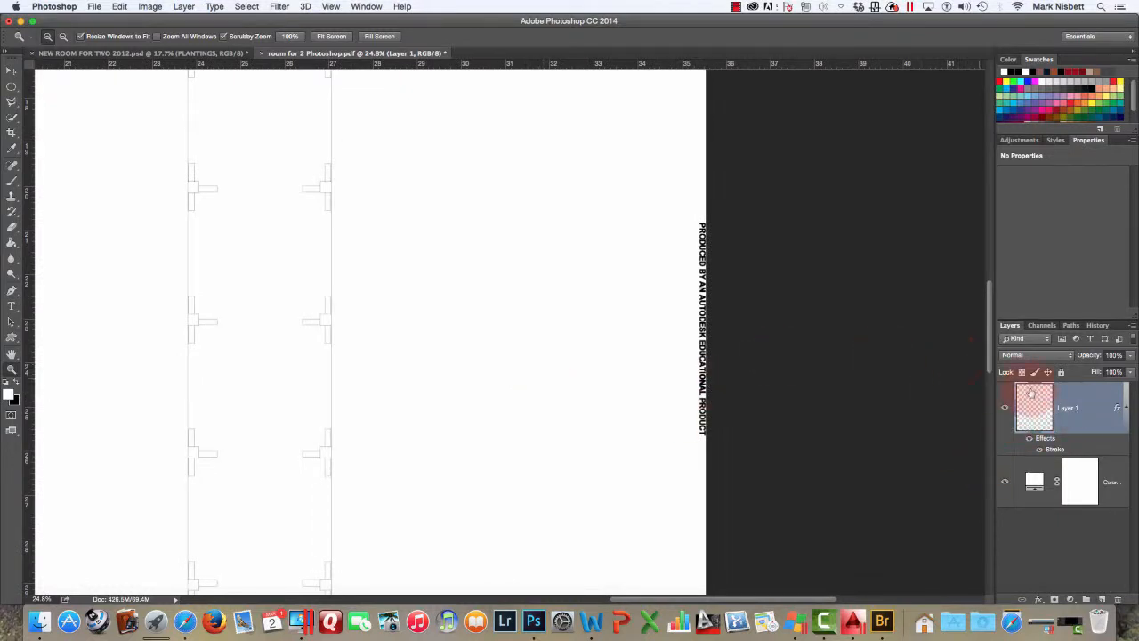
{"action": "left_click", "coordinate": [11, 227]}
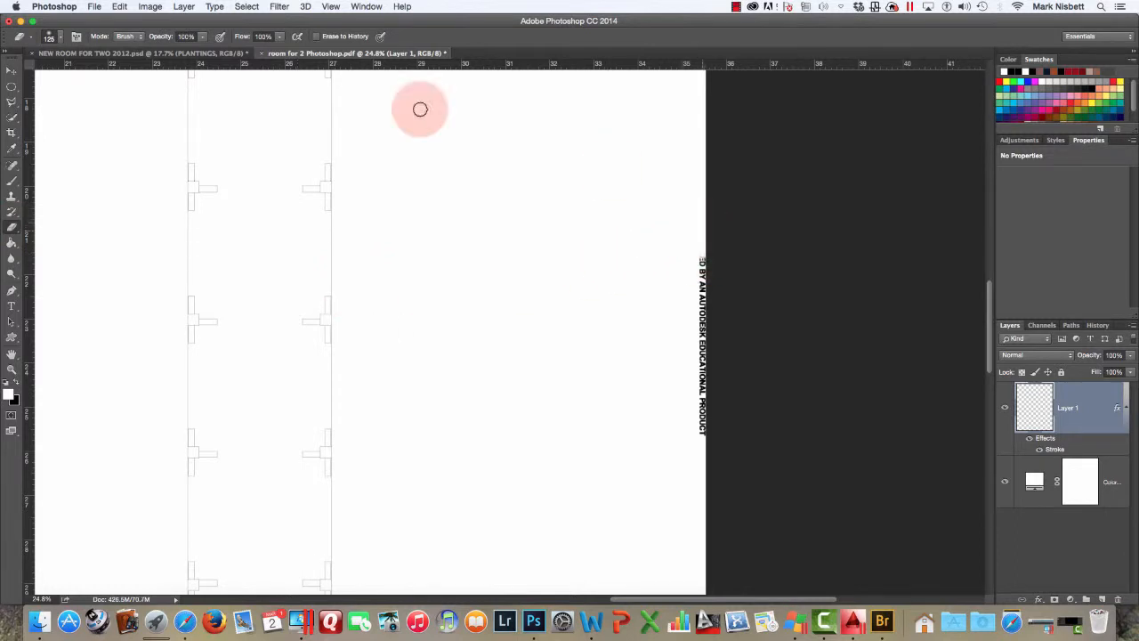
{"action": "left_click", "coordinate": [63, 38]}
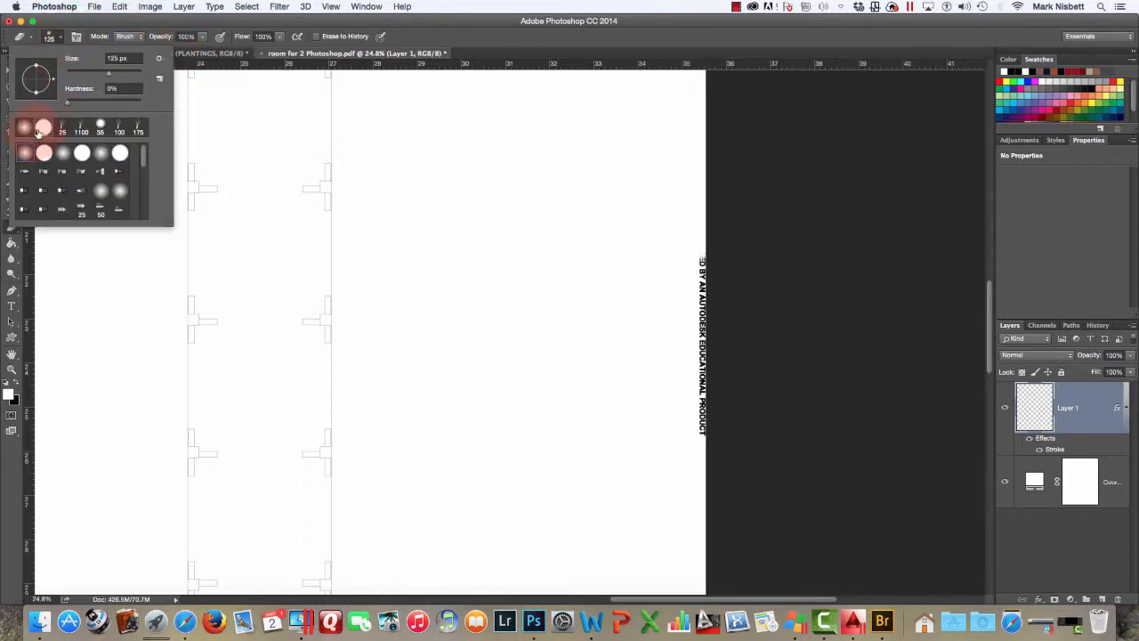
{"action": "left_click", "coordinate": [448, 38]}
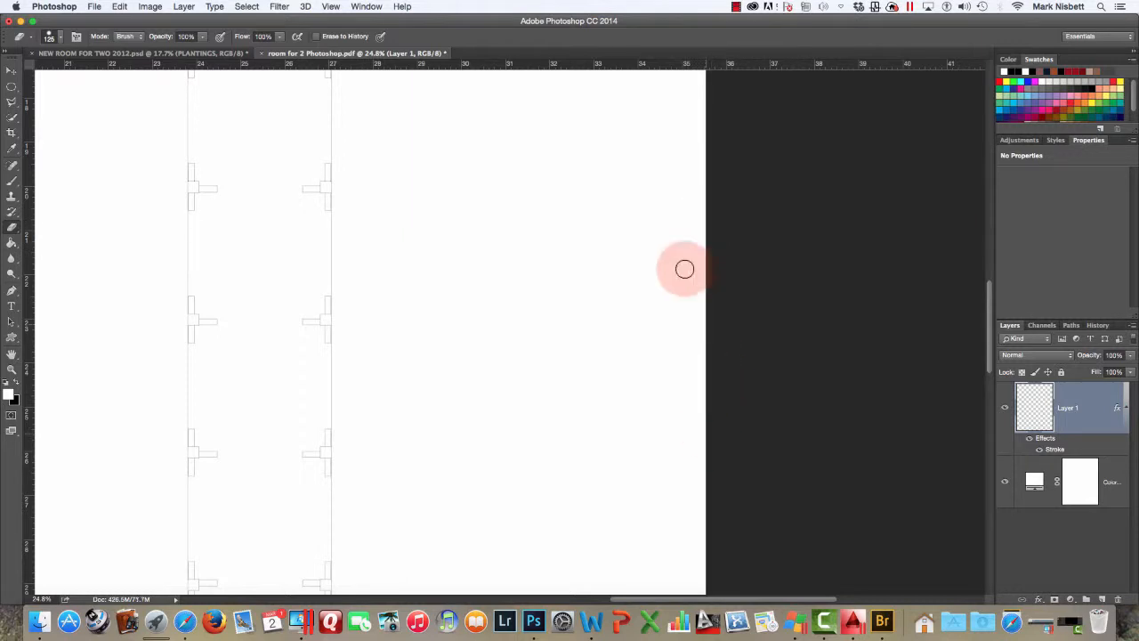
{"action": "left_click_drag", "start_coordinate": [592, 173], "coordinate": [691, 419]}
Erase the Autodesk educational product stamp along the page's top edge.
{"action": "left_click_drag", "start_coordinate": [575, 205], "coordinate": [686, 407]}
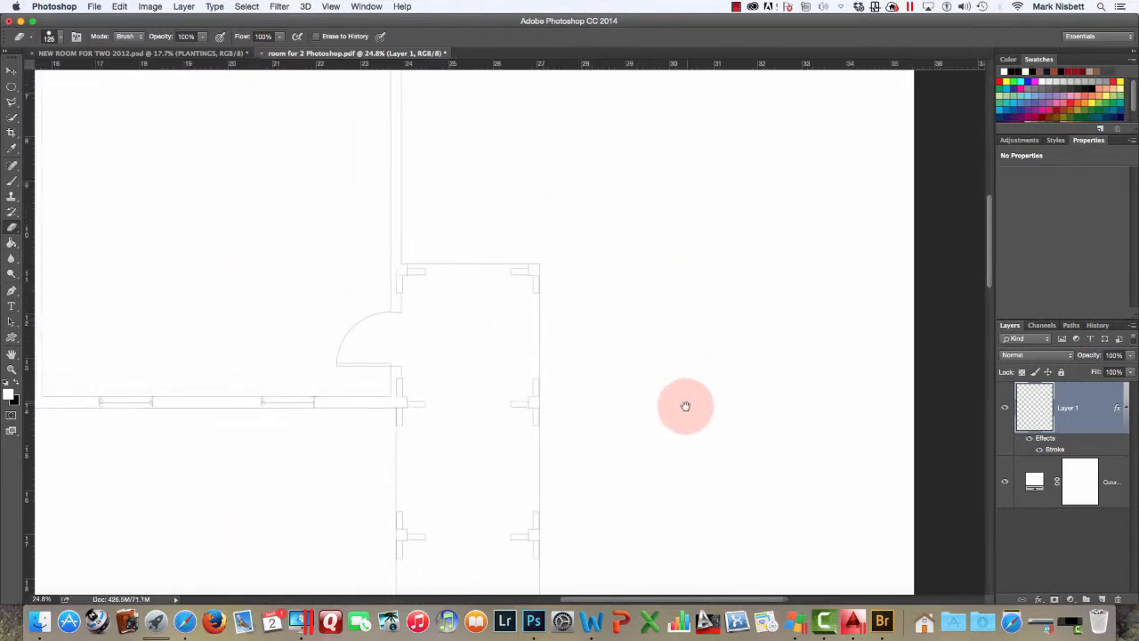
{"action": "left_click_drag", "start_coordinate": [603, 247], "coordinate": [659, 328]}
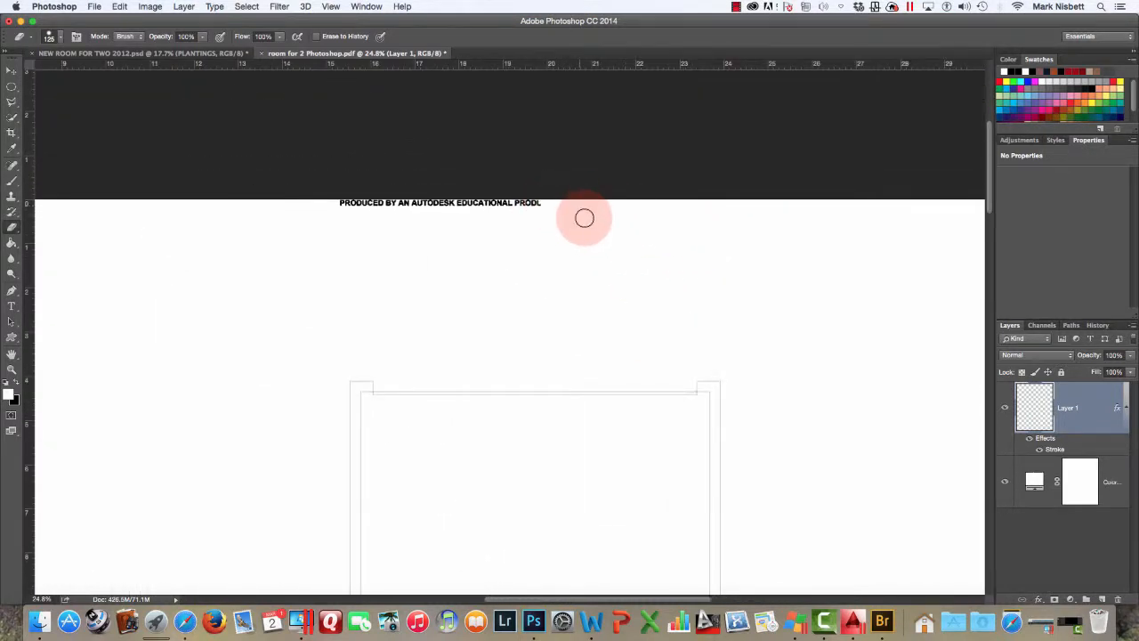
{"action": "left_click_drag", "start_coordinate": [338, 202], "coordinate": [729, 217]}
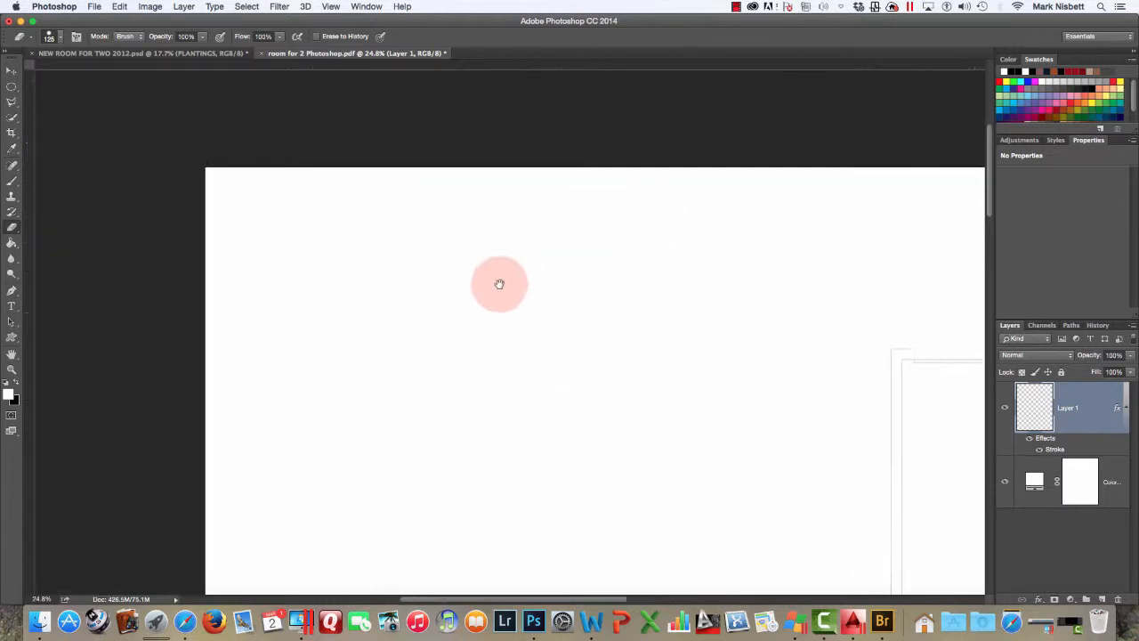
Erase the Autodesk educational product stamp along the page's left edge.
{"action": "left_click_drag", "start_coordinate": [499, 287], "coordinate": [477, 164]}
{"action": "mouse_move", "coordinate": [436, 313]}
{"action": "left_mouse_down"}
{"action": "mouse_move", "coordinate": [448, 178]}
{"action": "mouse_move", "coordinate": [422, 192]}
{"action": "left_mouse_up"}
{"action": "mouse_move", "coordinate": [393, 322]}
{"action": "left_mouse_down"}
{"action": "mouse_move", "coordinate": [393, 185]}
{"action": "mouse_move", "coordinate": [406, 268]}
{"action": "mouse_move", "coordinate": [424, 166]}
{"action": "left_mouse_up"}
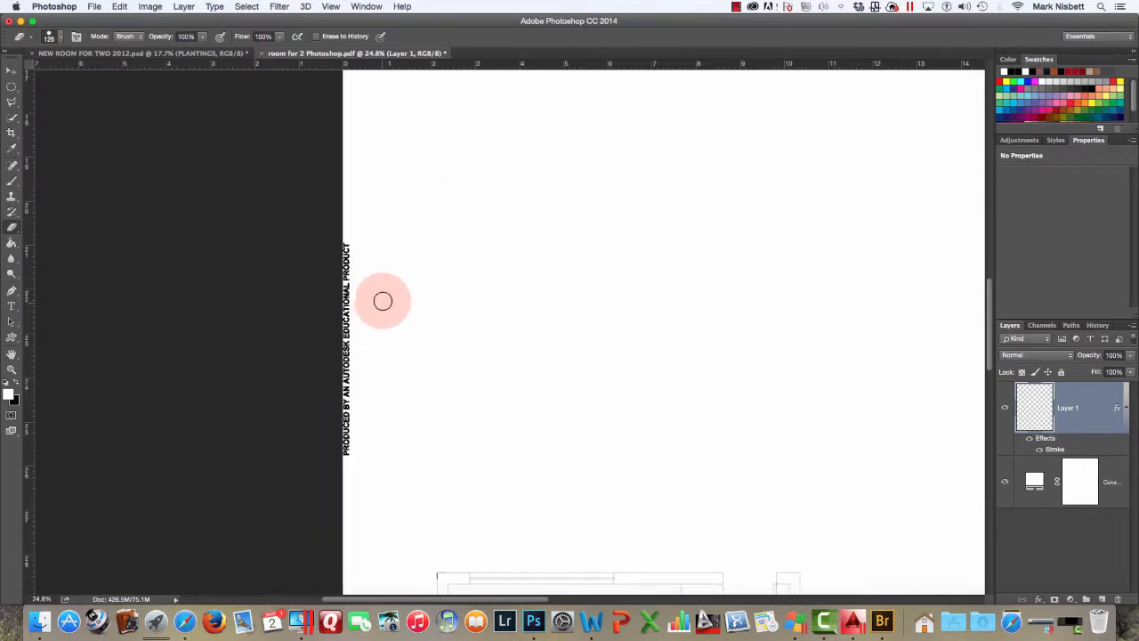
{"action": "left_click_drag", "start_coordinate": [349, 237], "coordinate": [350, 442]}
Erase the upside-down Autodesk educational product stamp along the page's bottom edge and fit the whole page in view.
{"action": "left_click_drag", "start_coordinate": [489, 468], "coordinate": [494, 308]}
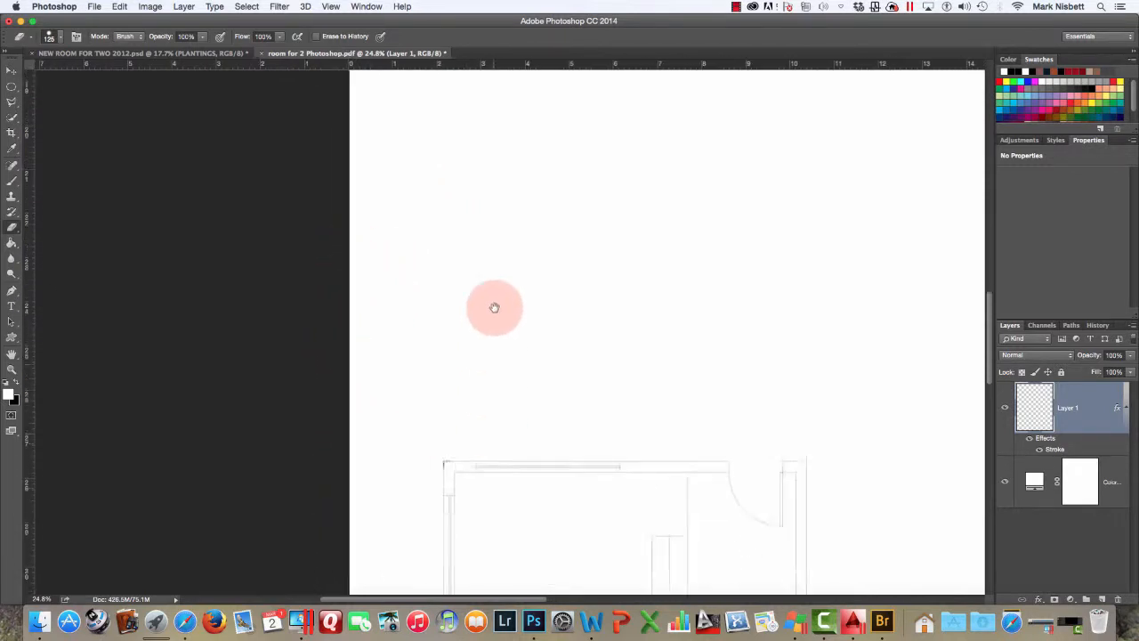
{"action": "scroll", "coordinate": [514, 323], "scroll_direction": "down", "scroll_amount": 10}
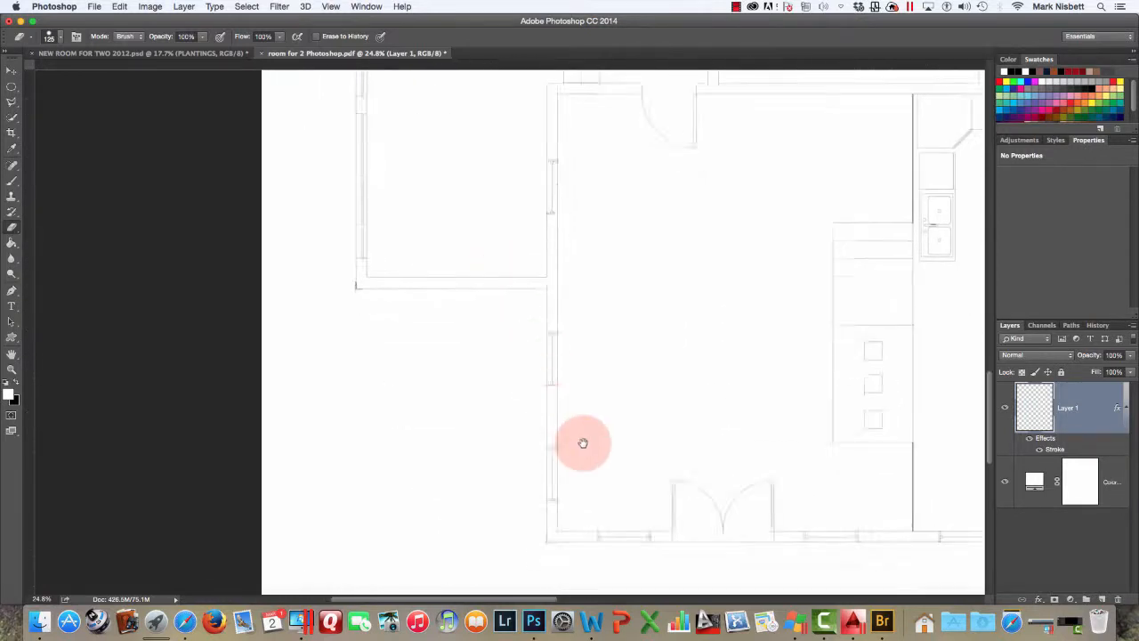
{"action": "scroll", "coordinate": [626, 324], "scroll_direction": "down", "scroll_amount": 7}
{"action": "scroll", "coordinate": [682, 287], "scroll_direction": "right", "scroll_amount": 9}
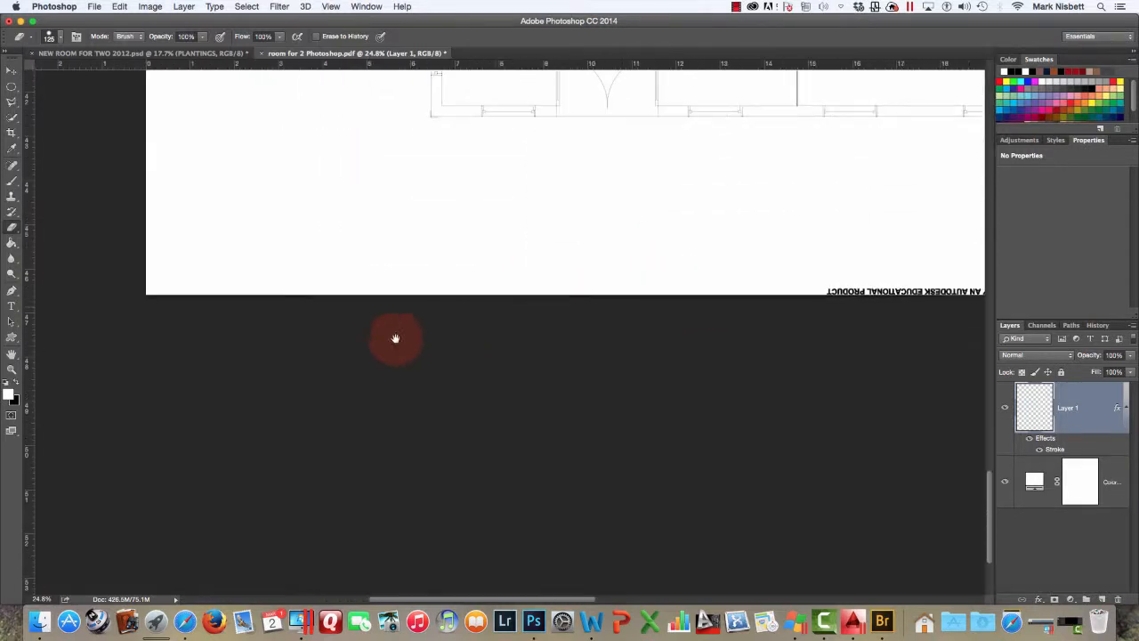
{"action": "scroll", "coordinate": [395, 336], "scroll_direction": "up", "scroll_amount": 2}
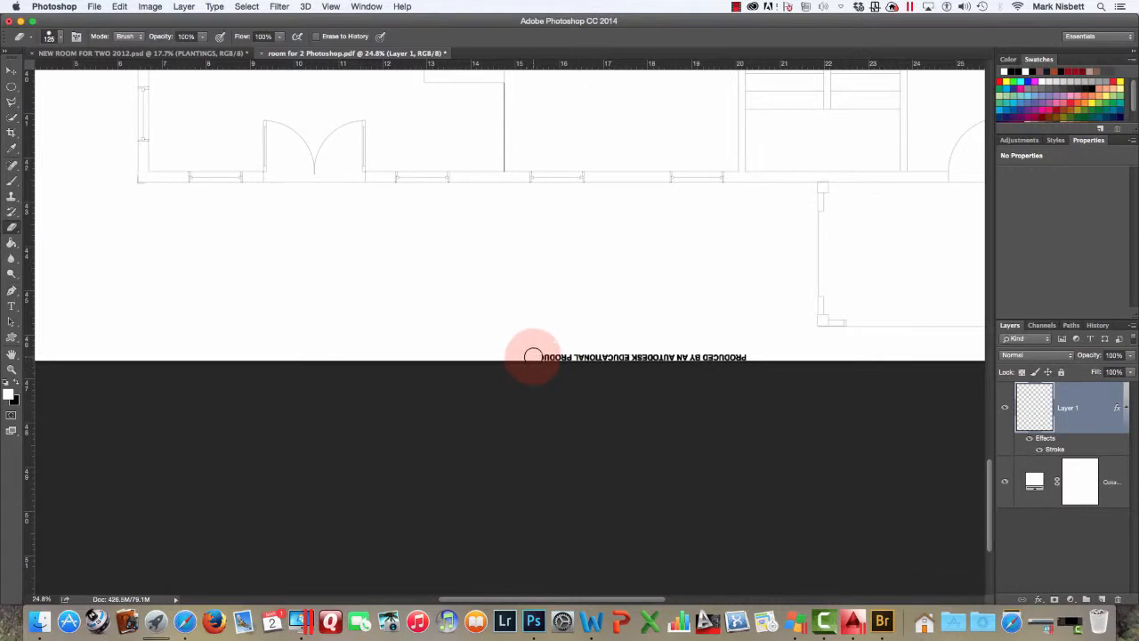
{"action": "mouse_move", "coordinate": [532, 356]}
{"action": "left_mouse_down"}
{"action": "mouse_move", "coordinate": [601, 347]}
{"action": "mouse_move", "coordinate": [714, 357]}
{"action": "left_mouse_up"}
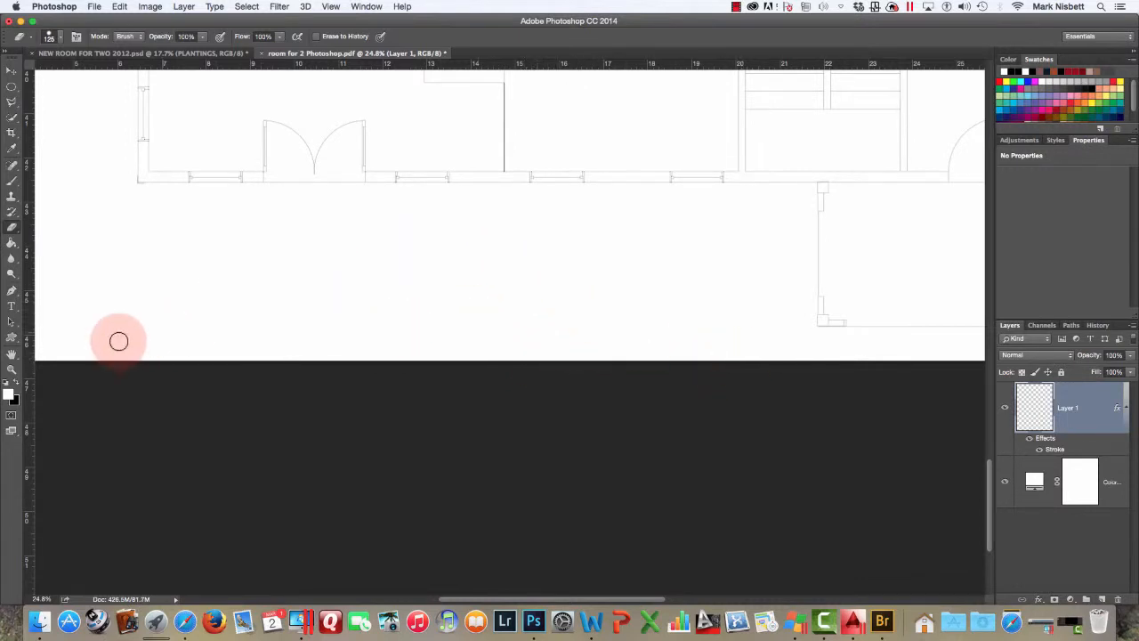
{"action": "left_click", "coordinate": [15, 370]}
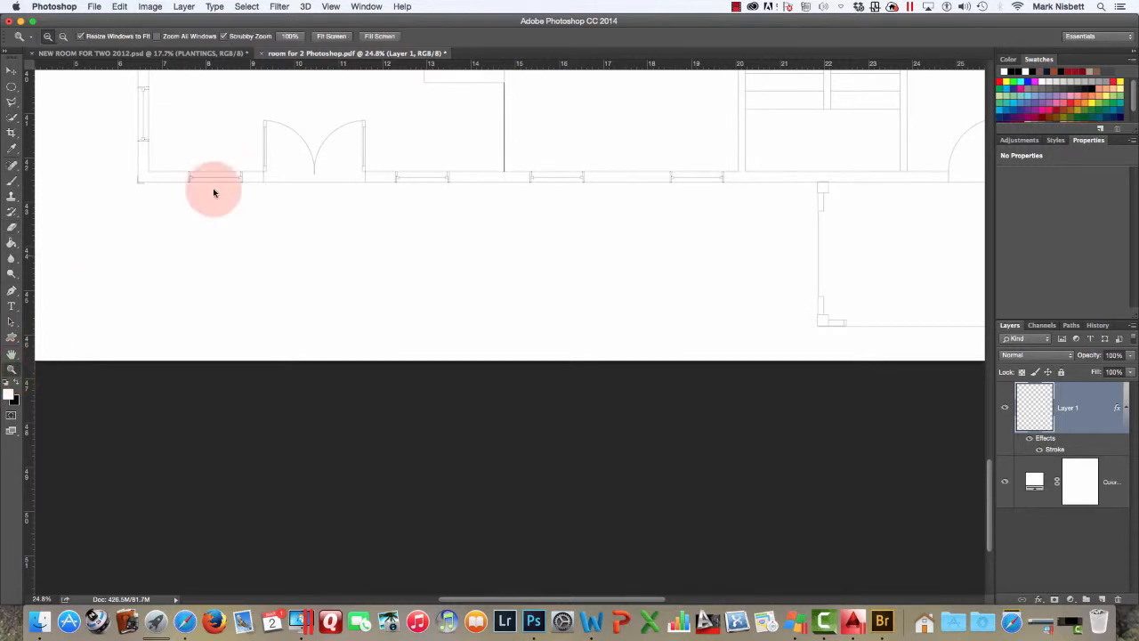
{"action": "left_click", "coordinate": [331, 36]}
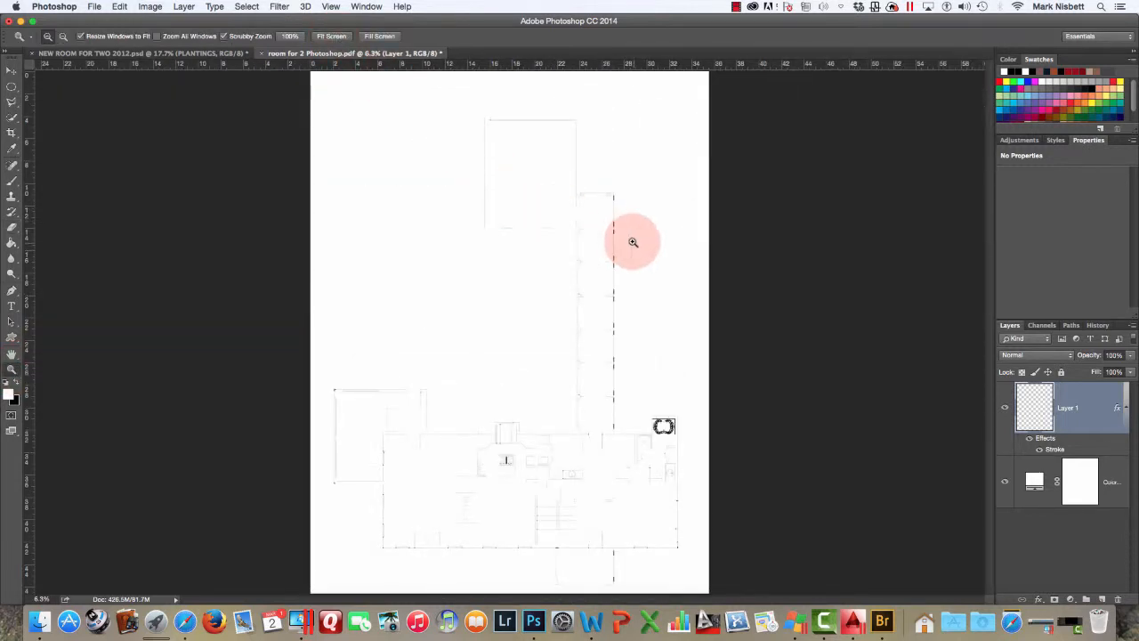
{"action": "left_click", "coordinate": [737, 7]}
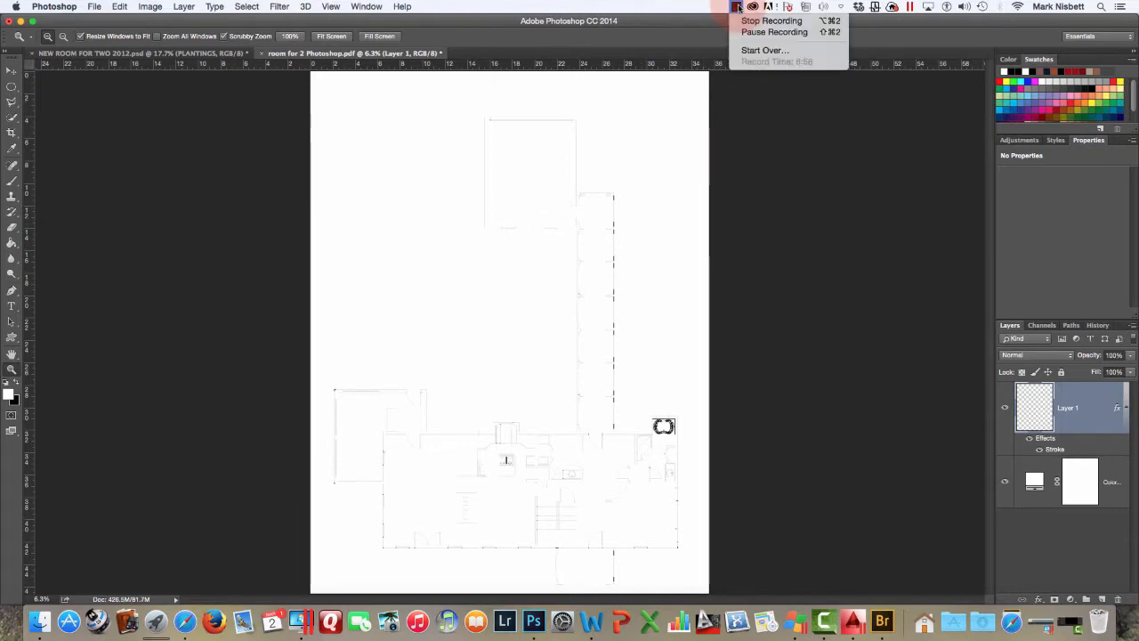